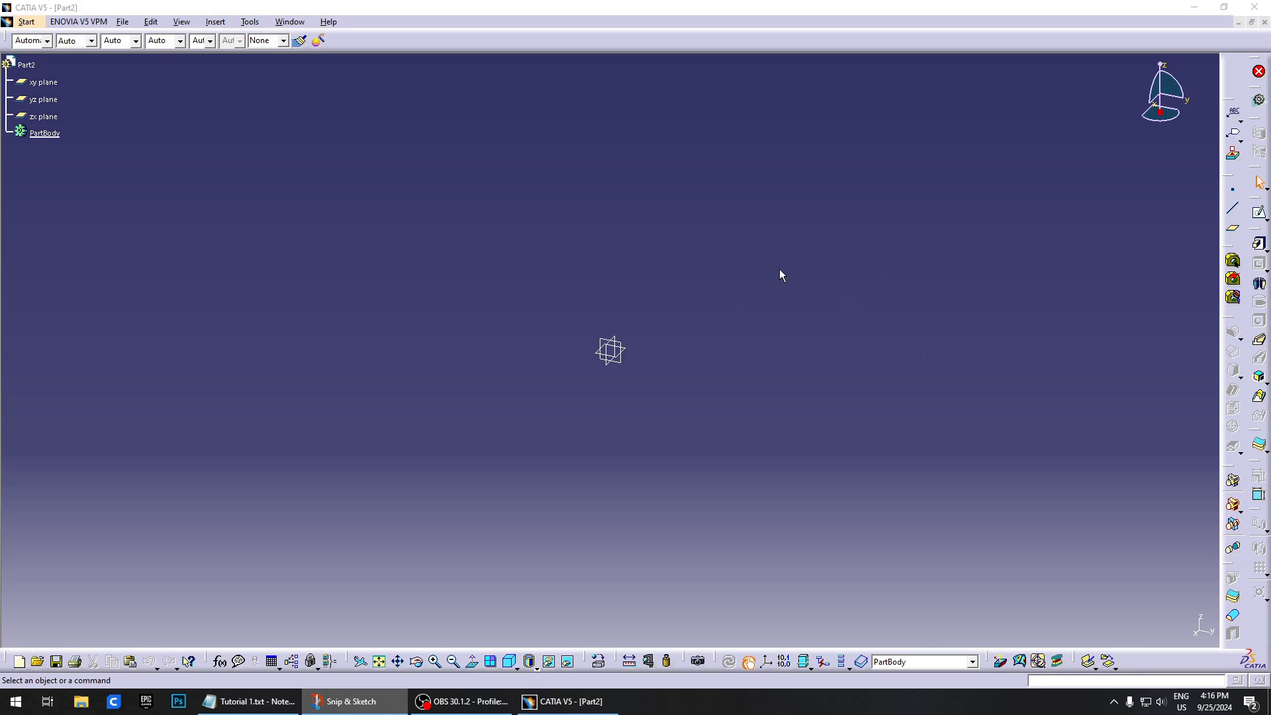
Open a new sketch on the xy plane
{"action": "middle_click_drag", "start_coordinate": [819, 291], "coordinate": [757, 315]}
{"action": "right_click", "coordinate": [769, 311]}
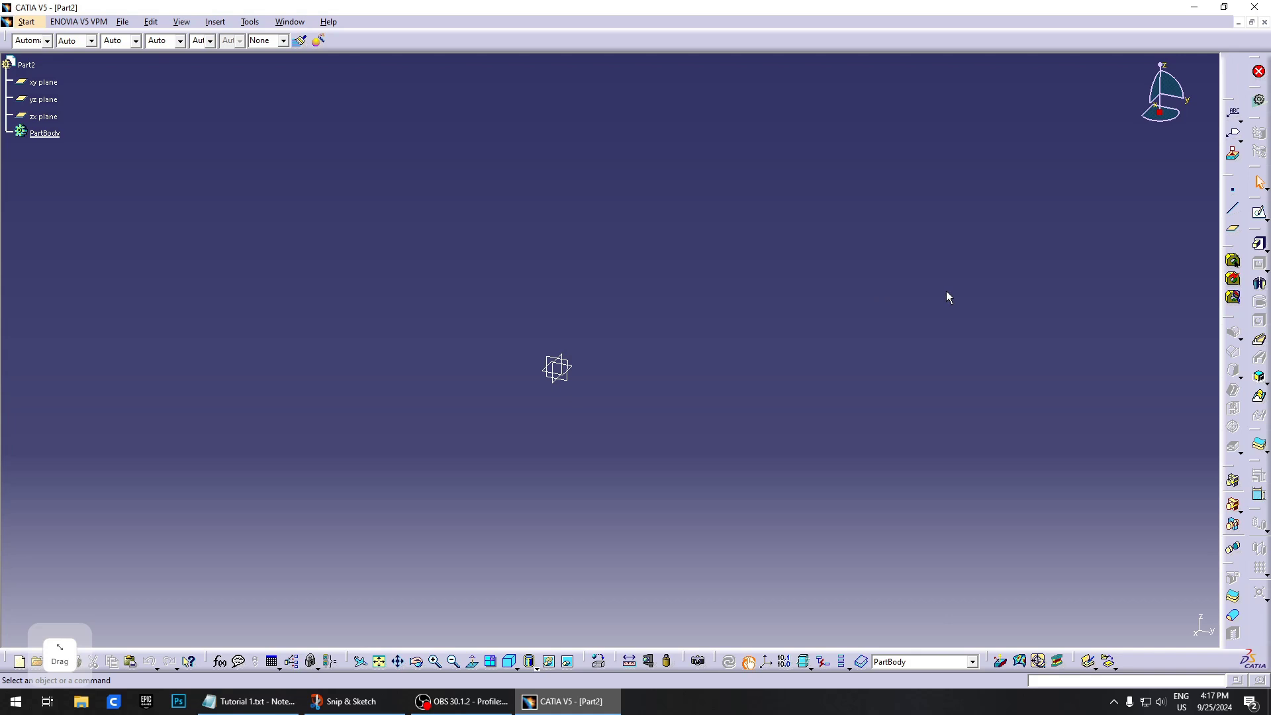
{"action": "left_click", "coordinate": [1259, 214]}
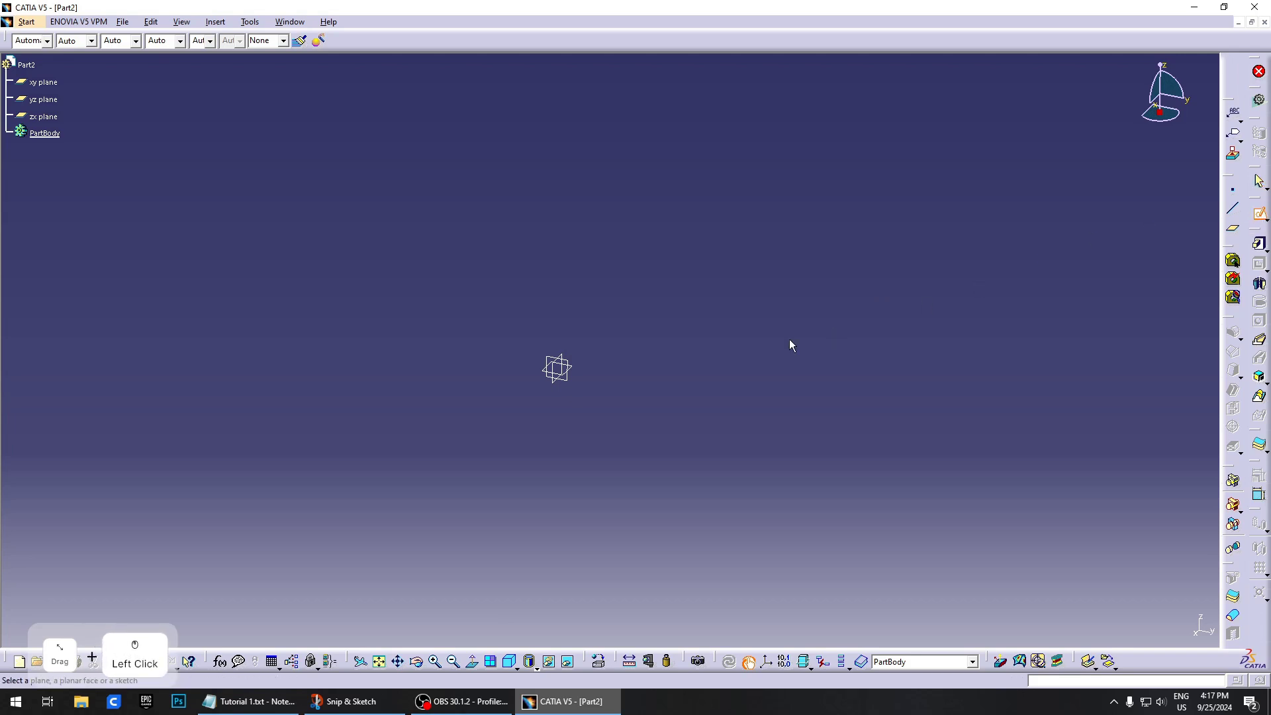
{"action": "left_click", "coordinate": [577, 369]}
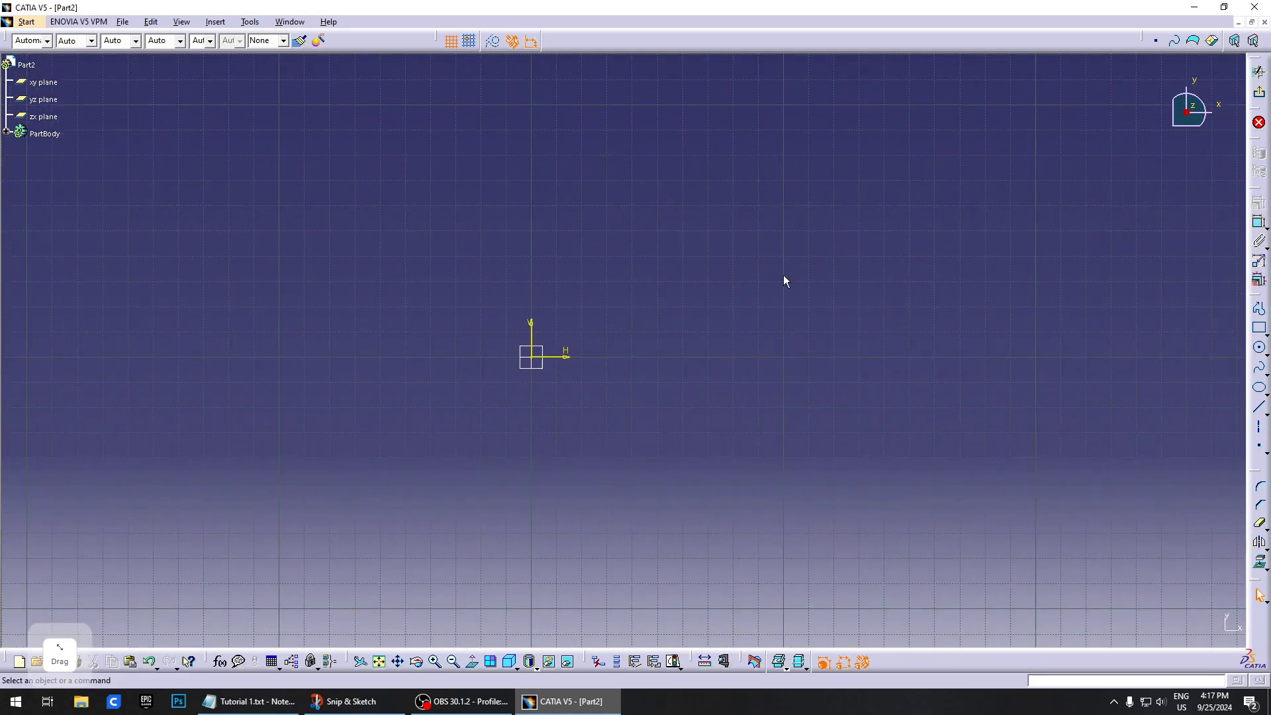
Place a sketch point a short distance above and to the right of the origin
{"action": "mouse_move", "coordinate": [645, 284]}
{"action": "middle_mouse_down"}
{"action": "mouse_move", "coordinate": [624, 326]}
{"action": "mouse_move", "coordinate": [609, 314]}
{"action": "middle_mouse_up"}
{"action": "right_click", "coordinate": [623, 332]}
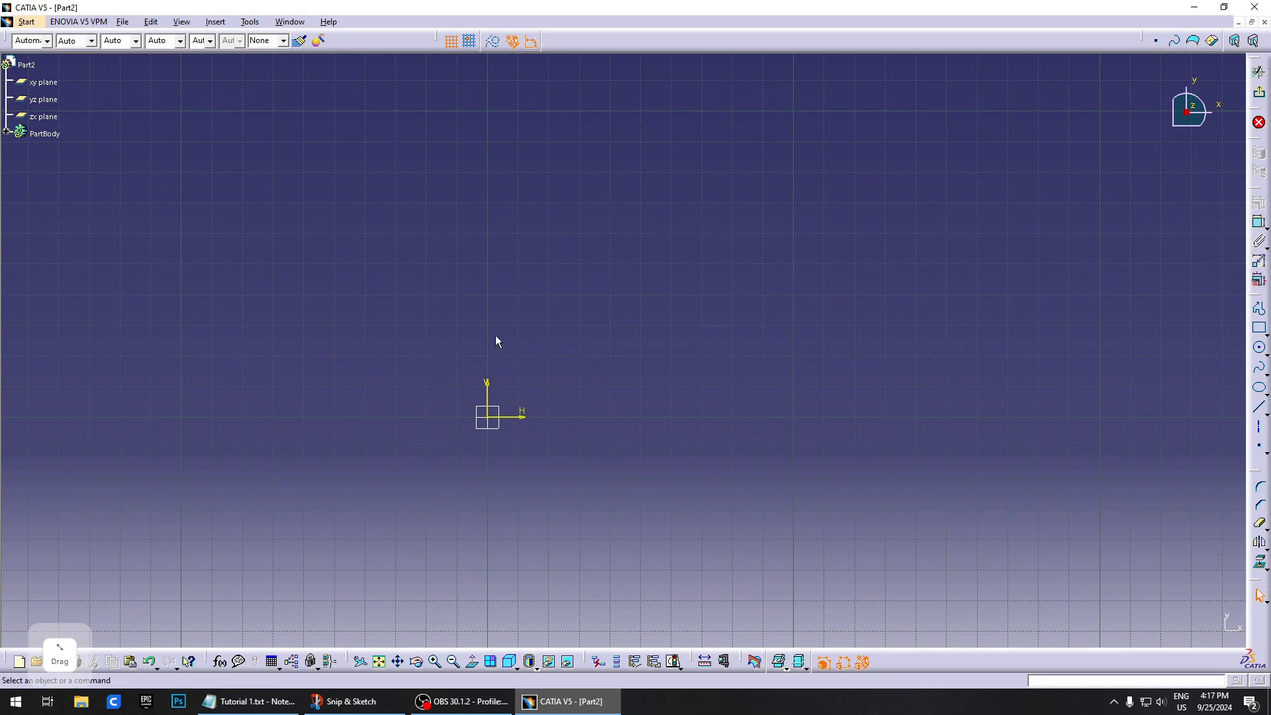
{"action": "right_click", "coordinate": [706, 278]}
{"action": "middle_click_drag", "start_coordinate": [706, 278], "coordinate": [574, 404]}
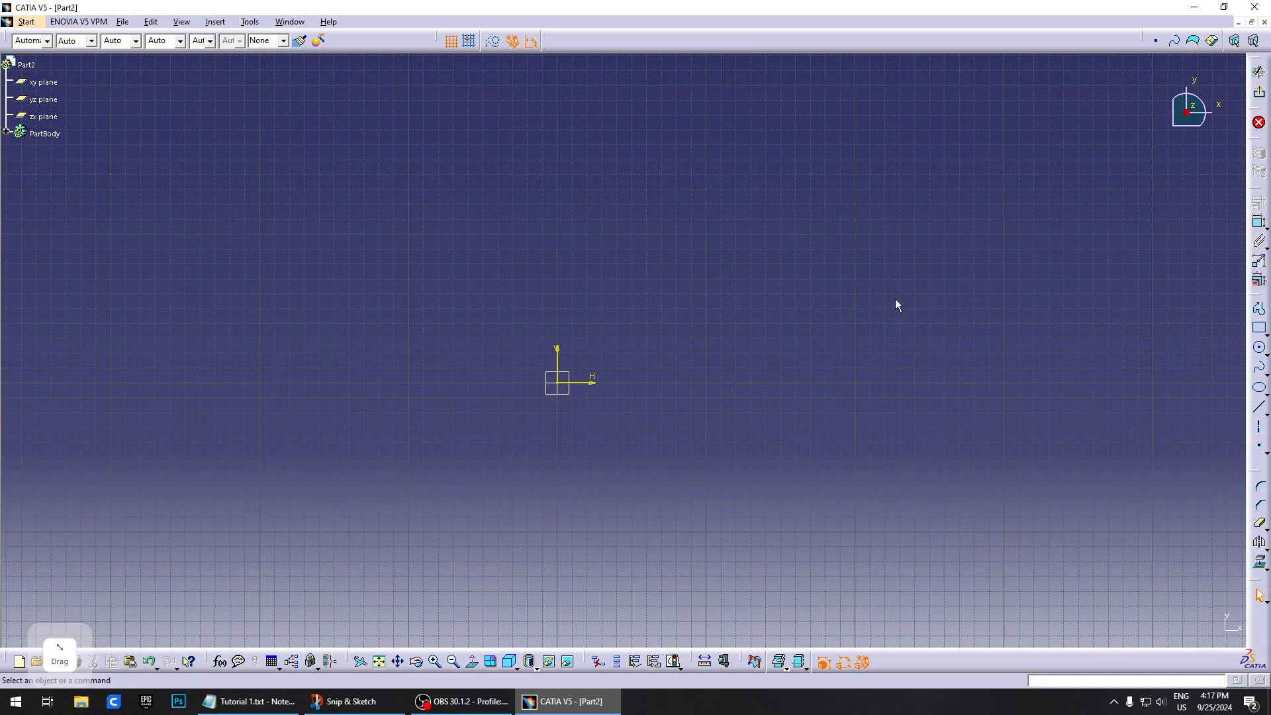
{"action": "mouse_move", "coordinate": [897, 305]}
{"action": "middle_mouse_down"}
{"action": "mouse_move", "coordinate": [843, 295]}
{"action": "mouse_move", "coordinate": [832, 329]}
{"action": "middle_mouse_up"}
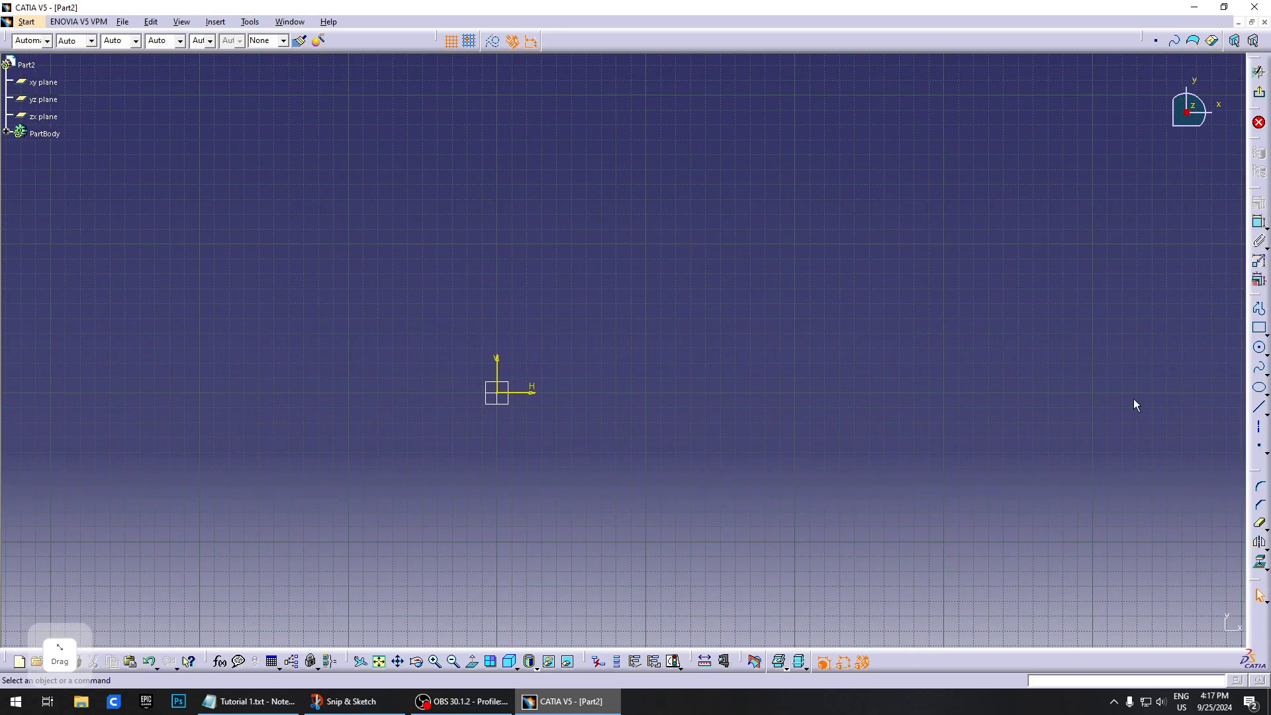
{"action": "left_click", "coordinate": [1259, 445]}
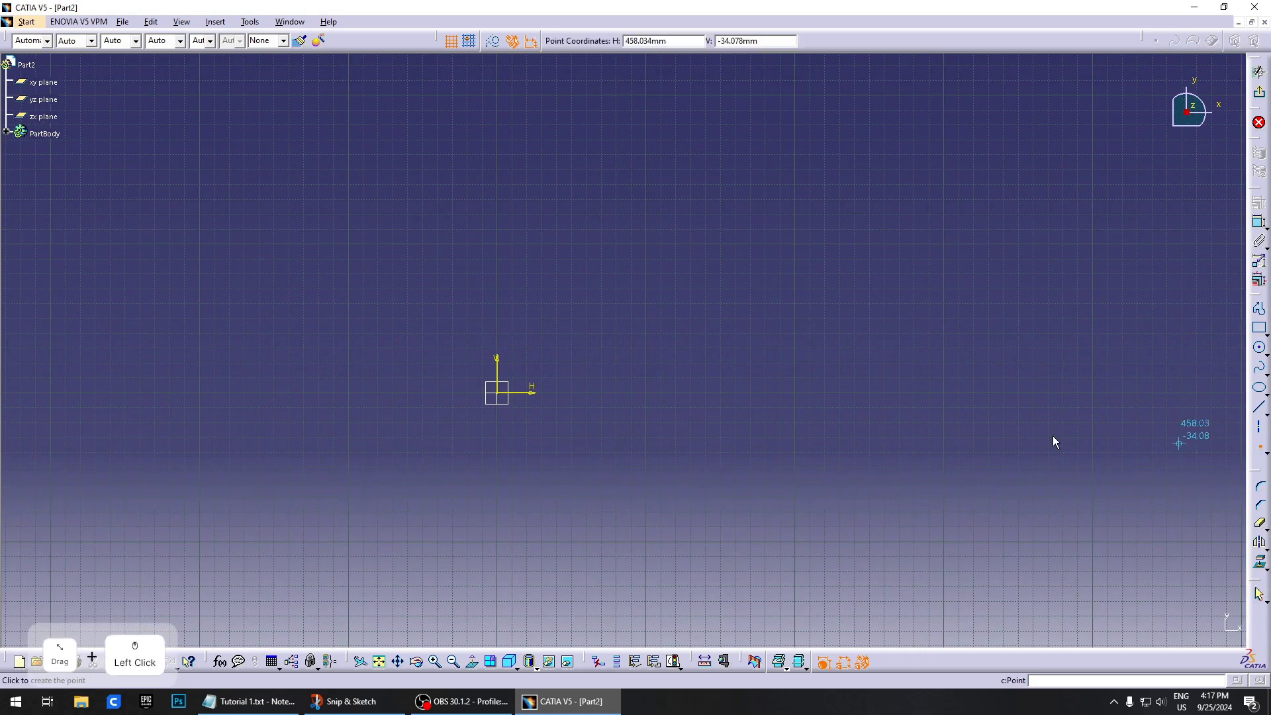
{"action": "left_click", "coordinate": [612, 366]}
Draw a line sloping down to the right above the point, and a circle to the upper right of that line
{"action": "left_click", "coordinate": [1258, 406]}
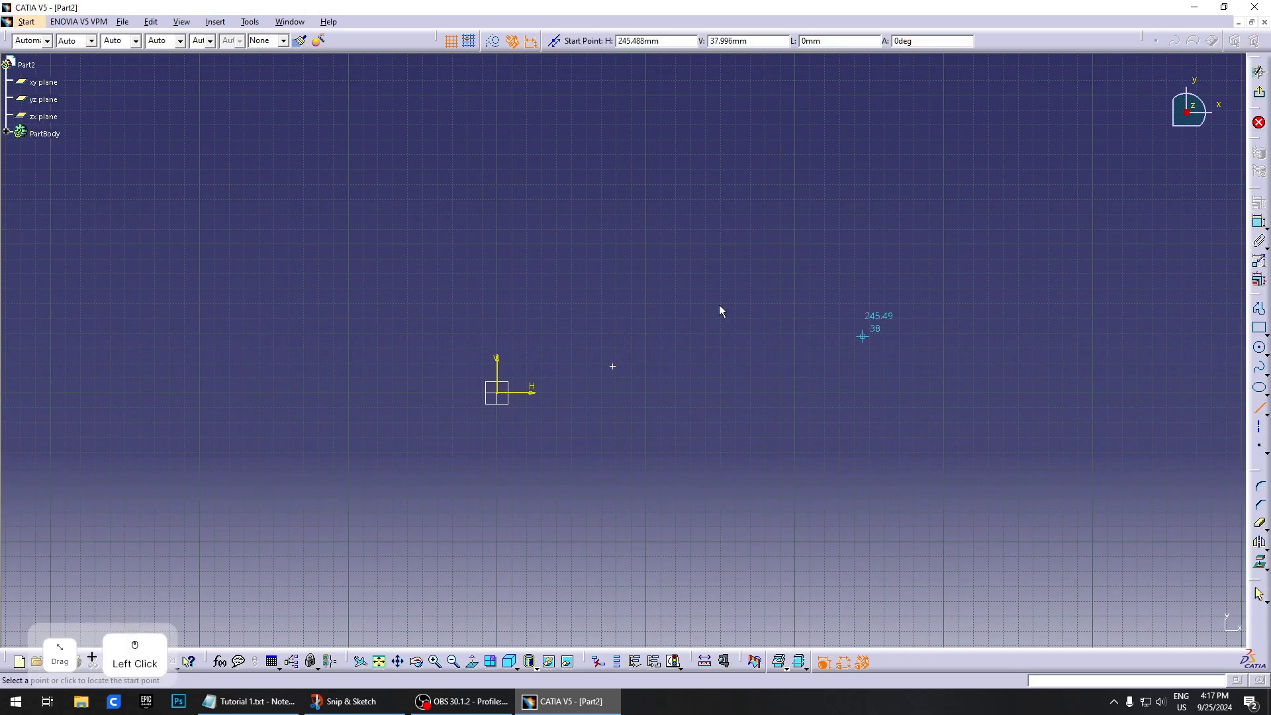
{"action": "left_click", "coordinate": [623, 306]}
{"action": "left_click", "coordinate": [694, 363]}
{"action": "left_click", "coordinate": [1258, 347]}
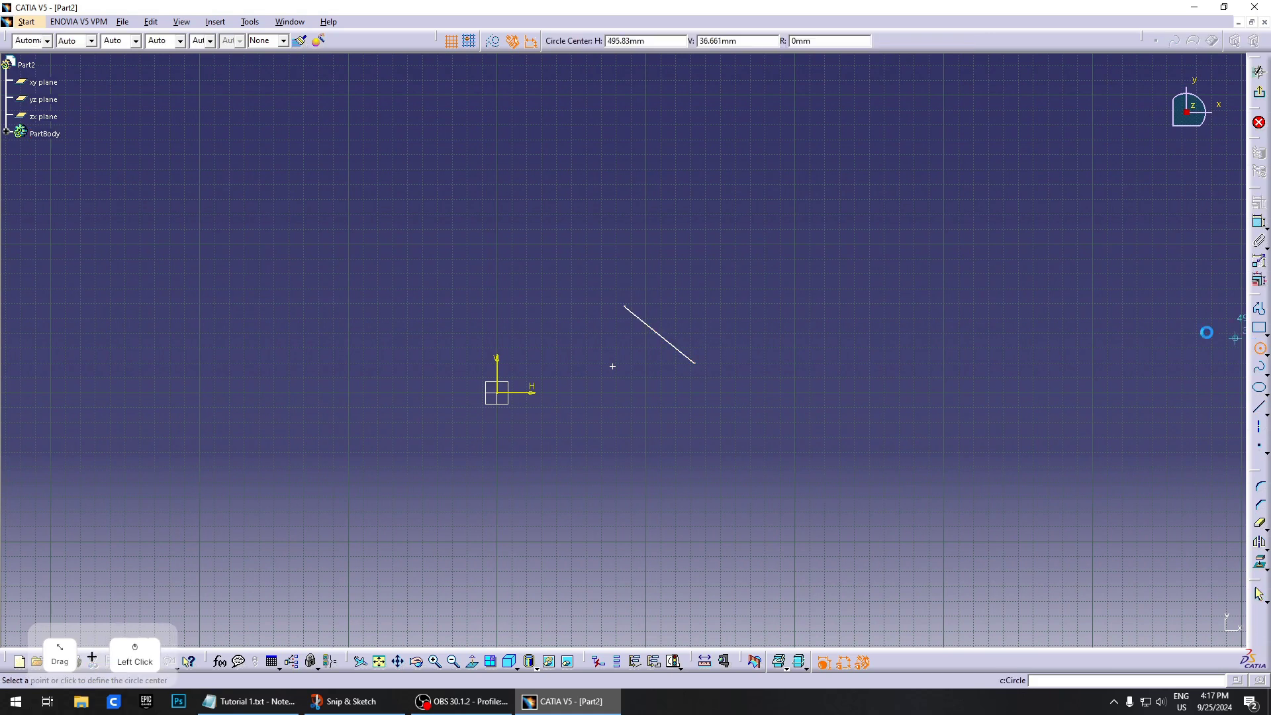
{"action": "left_click", "coordinate": [739, 269]}
{"action": "left_click", "coordinate": [772, 280]}
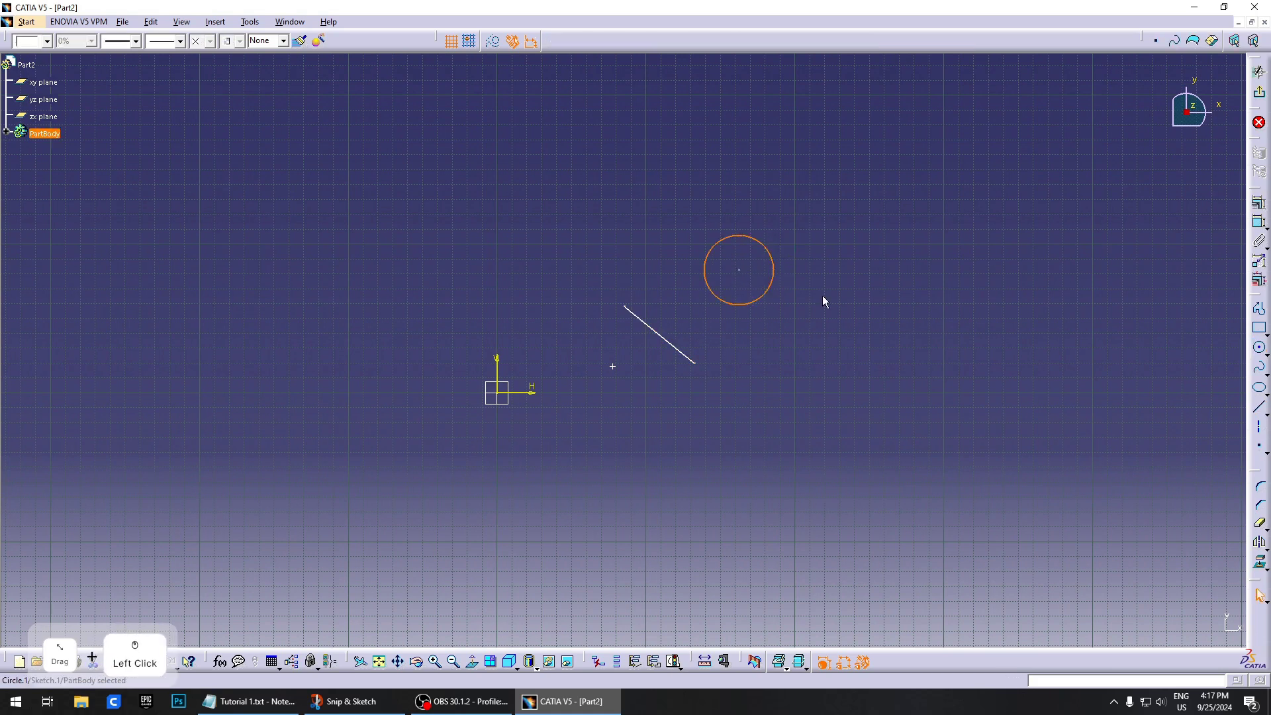
Draw a small horizontal rectangle above and to the left of the circle, and clear the selection
{"action": "left_click", "coordinate": [1259, 327]}
{"action": "left_click", "coordinate": [648, 169]}
{"action": "left_click", "coordinate": [694, 202]}
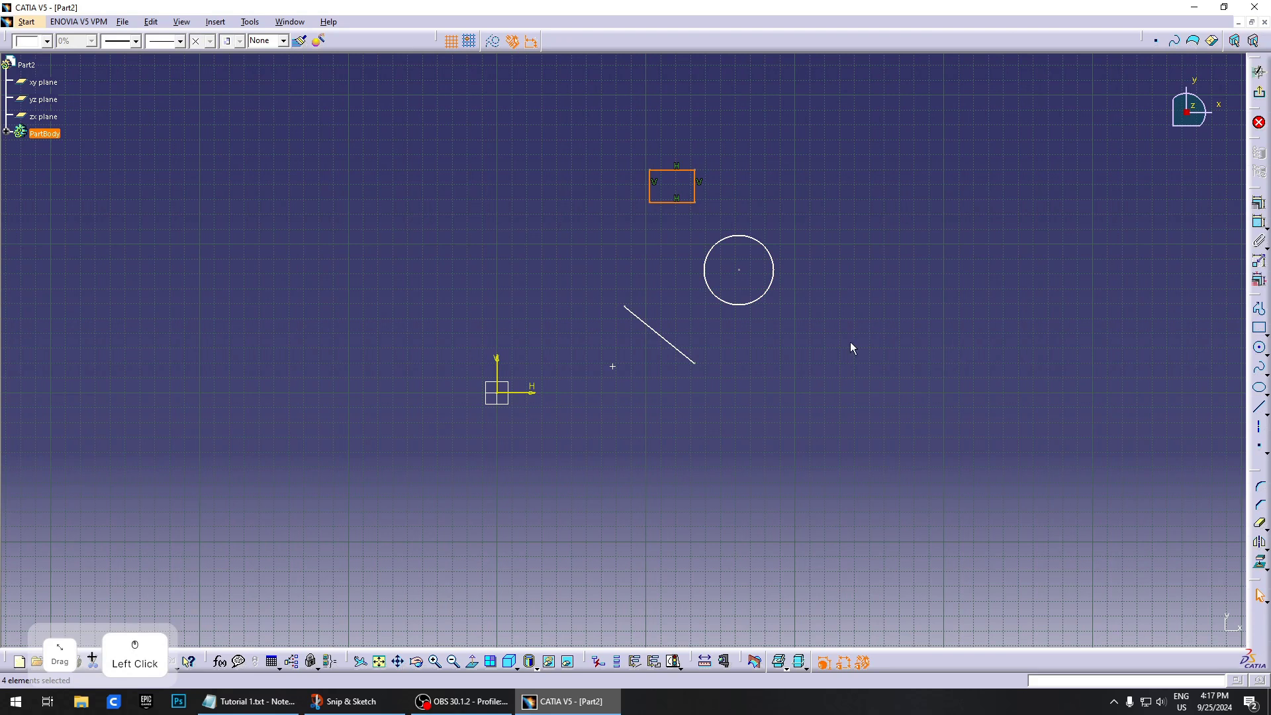
{"action": "left_click", "coordinate": [684, 405]}
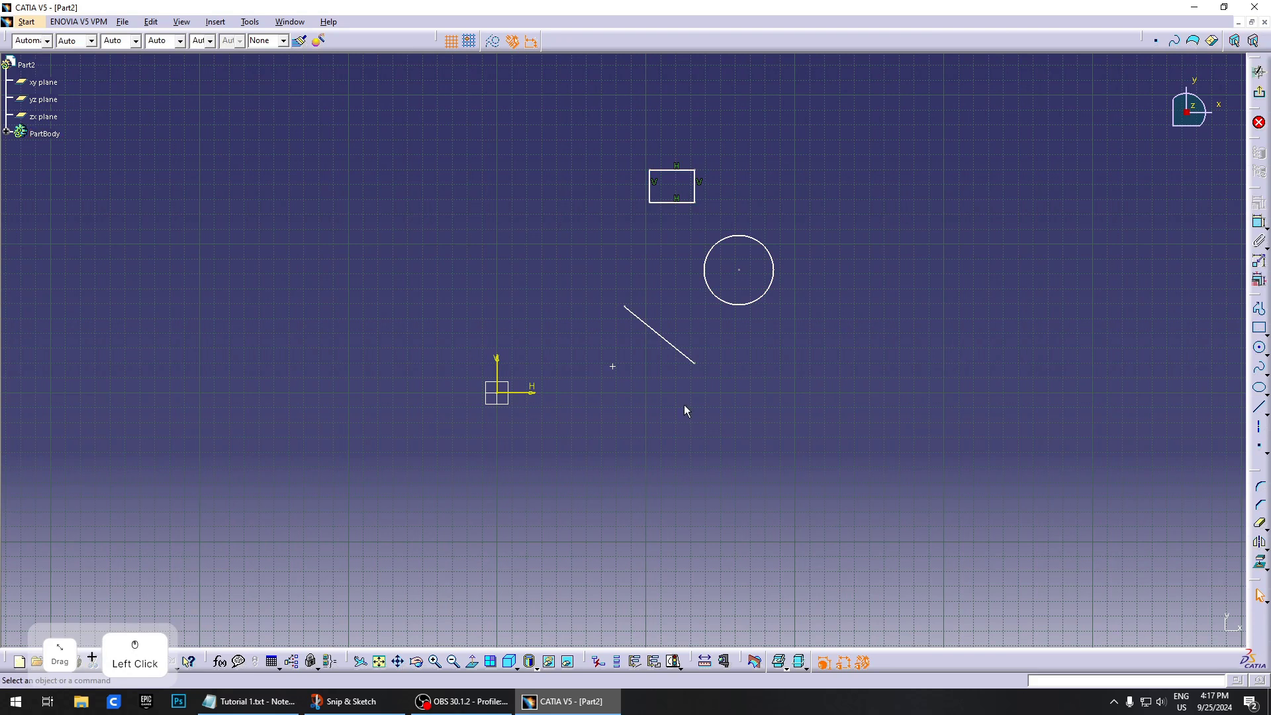
Draw seven short separate lines at varied angles to the right of the circle, accepting the suggested parallel and vertical constraints
{"action": "left_click", "coordinate": [1260, 409]}
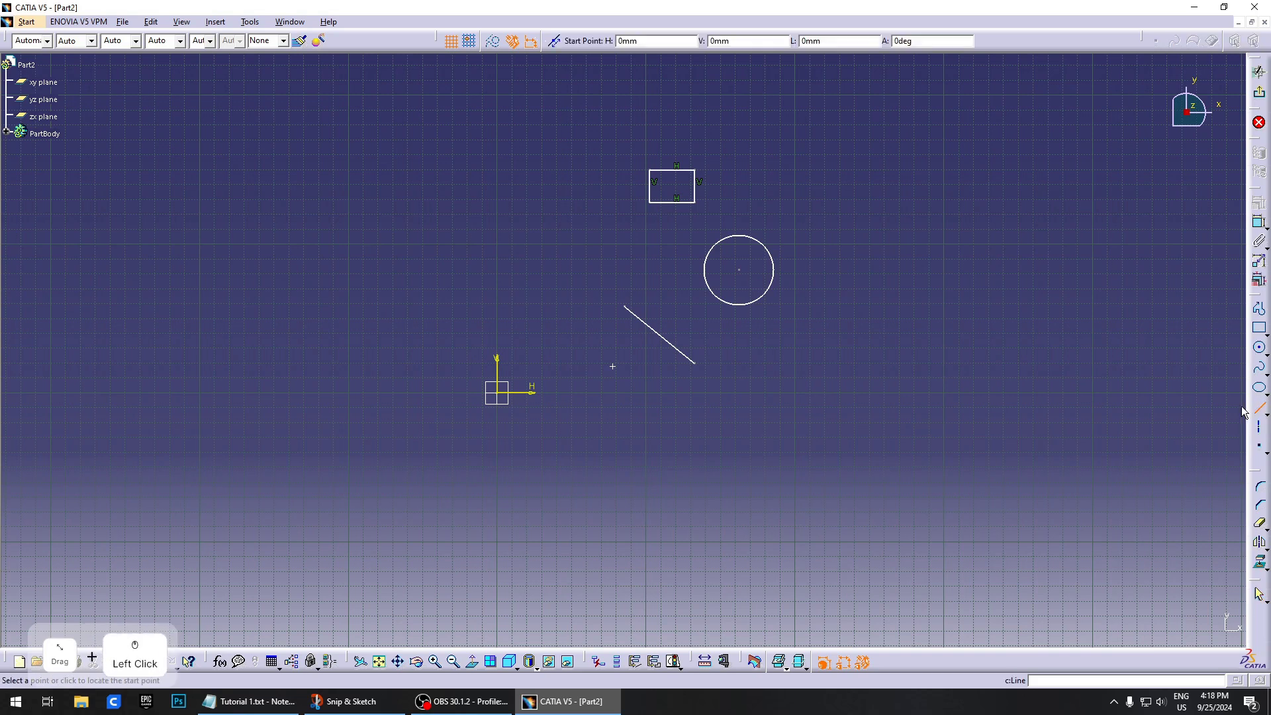
{"action": "left_click", "coordinate": [827, 407]}
{"action": "left_click", "coordinate": [833, 363]}
{"action": "left_click", "coordinate": [889, 398]}
{"action": "left_click", "coordinate": [894, 336]}
{"action": "left_click", "coordinate": [937, 351]}
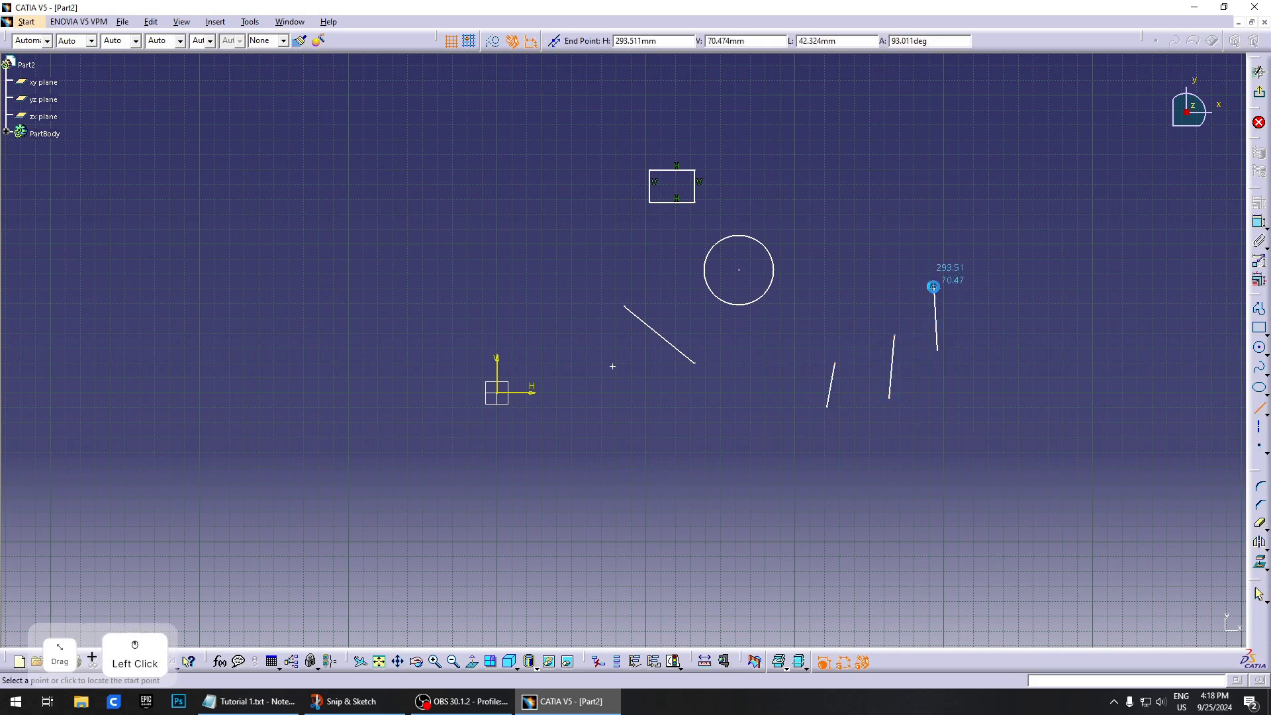
{"action": "left_click", "coordinate": [934, 287]}
{"action": "left_click", "coordinate": [886, 258]}
{"action": "left_click", "coordinate": [886, 211]}
{"action": "left_click", "coordinate": [934, 196]}
{"action": "left_click", "coordinate": [937, 156]}
{"action": "left_click", "coordinate": [862, 157]}
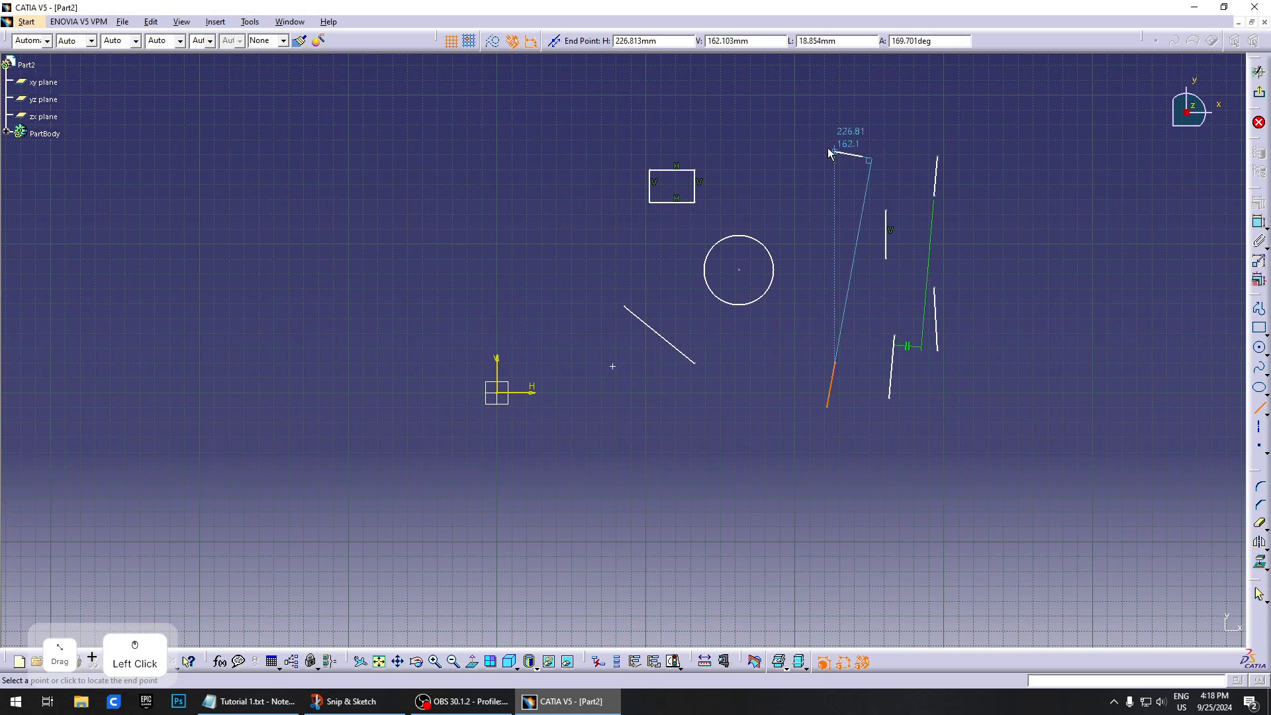
{"action": "left_click", "coordinate": [807, 138]}
{"action": "left_click", "coordinate": [846, 227]}
{"action": "left_click", "coordinate": [837, 281]}
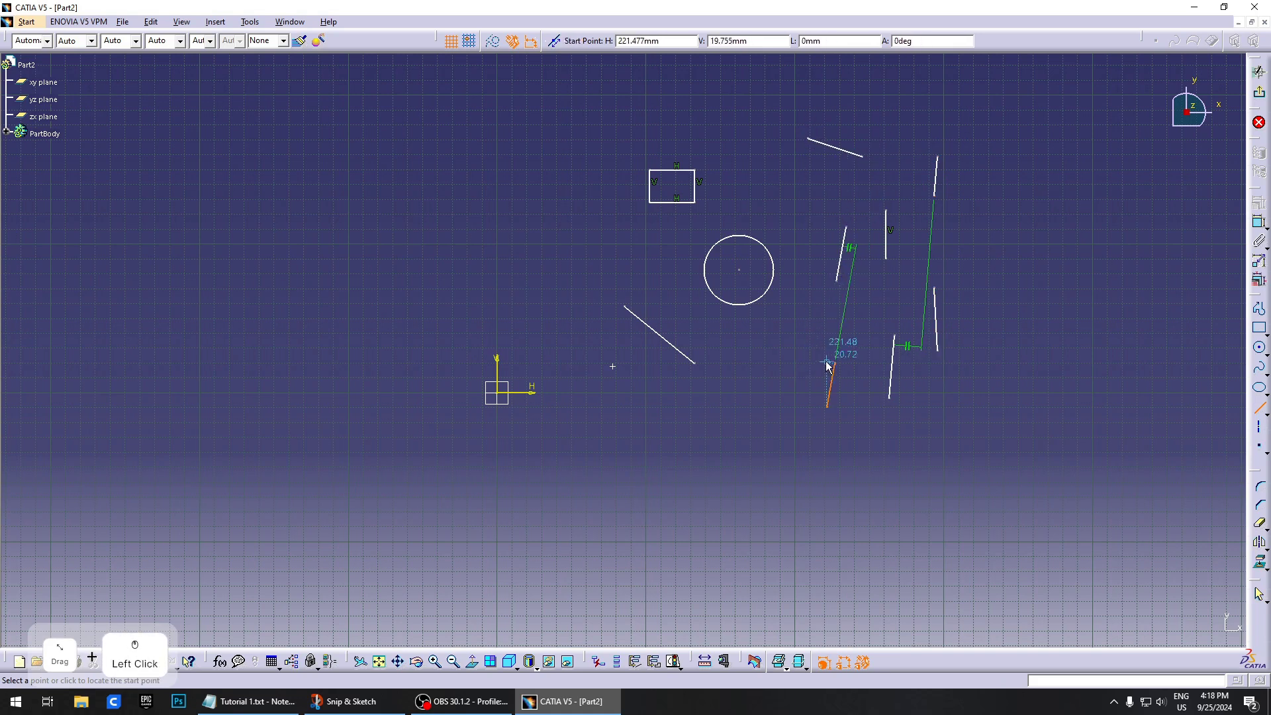
{"action": "key", "text": "Escape"}
{"action": "key", "text": "Escape"}
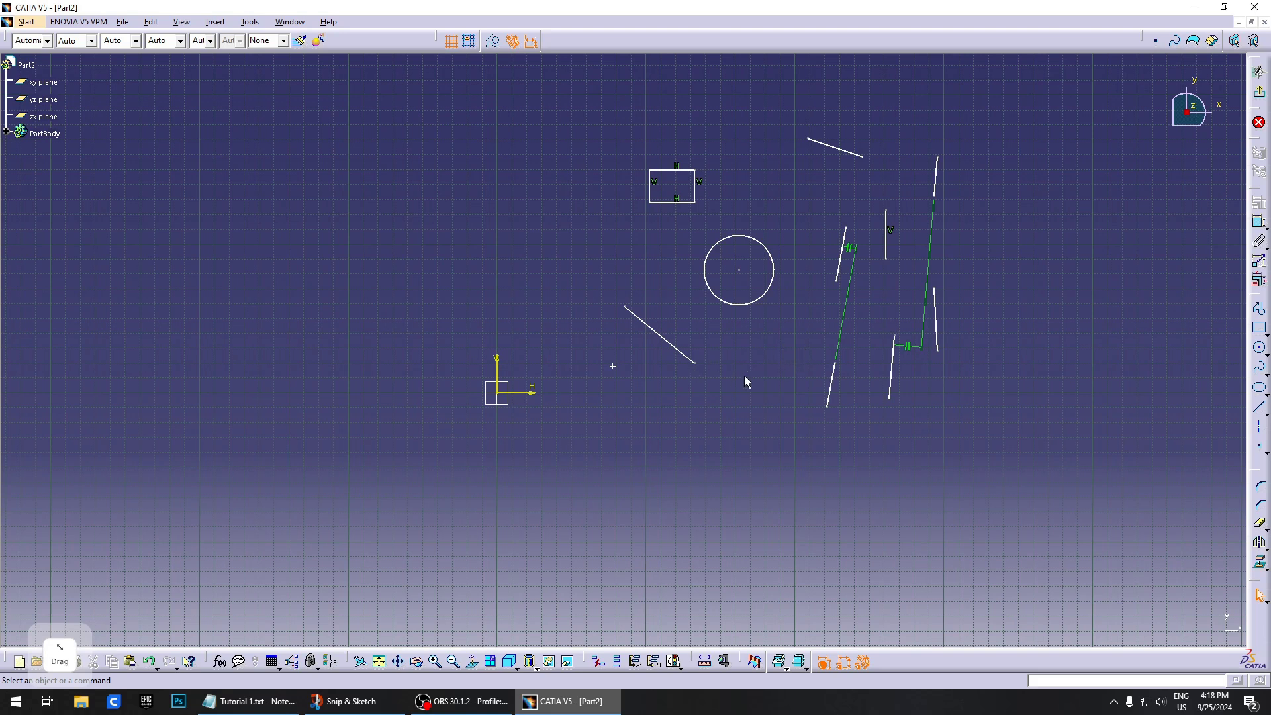
Delete the rectangle, the circle and all the lines with their constraints, keeping only the point near the origin
{"action": "left_click", "coordinate": [795, 333]}
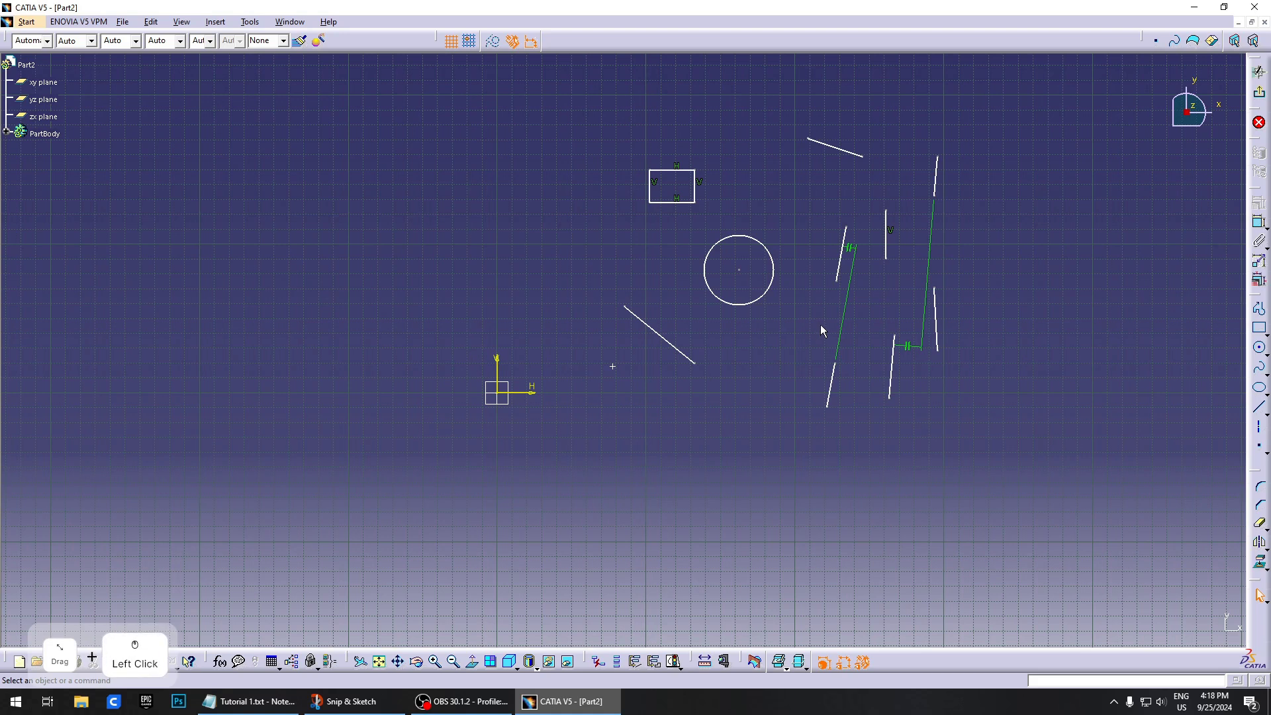
{"action": "left_click_drag", "start_coordinate": [786, 115], "coordinate": [856, 200]}
{"action": "mouse_move", "coordinate": [620, 130]}
{"action": "left_mouse_down"}
{"action": "mouse_move", "coordinate": [1008, 334]}
{"action": "mouse_move", "coordinate": [1040, 364]}
{"action": "left_mouse_up"}
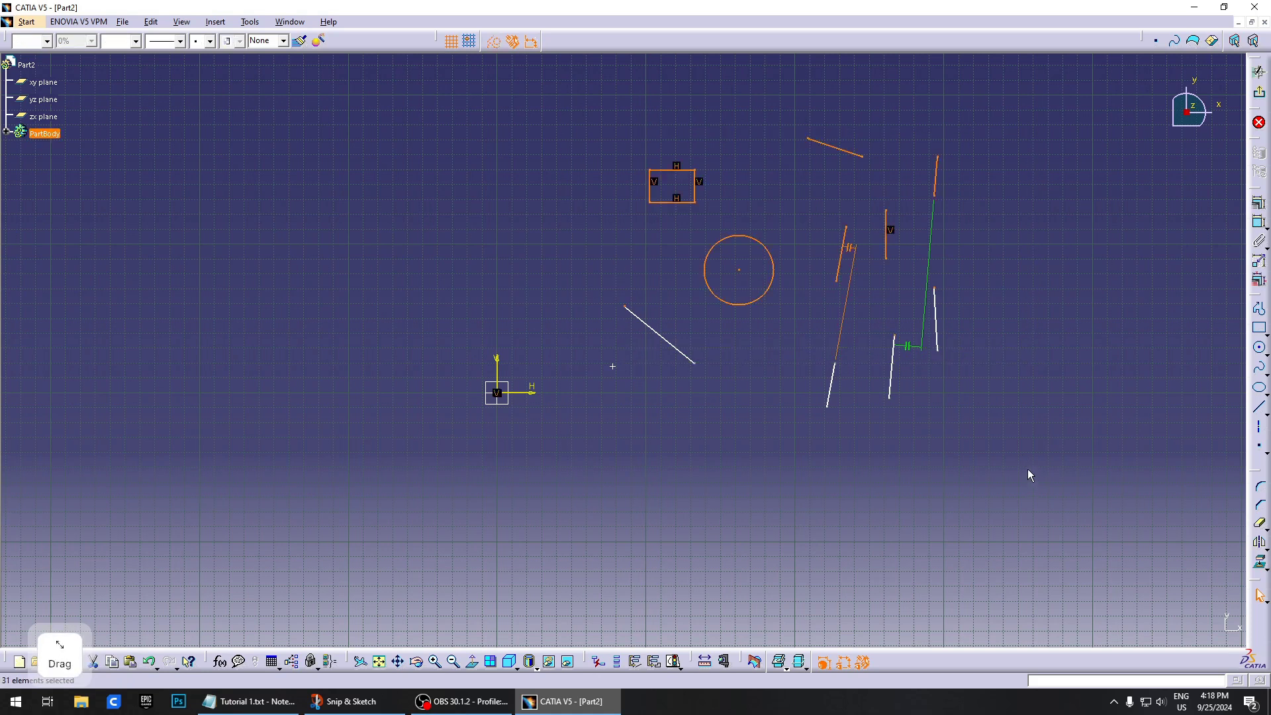
{"action": "left_click_drag", "start_coordinate": [1027, 474], "coordinate": [747, 180]}
{"action": "key", "text": "Delete"}
{"action": "left_click_drag", "start_coordinate": [619, 125], "coordinate": [842, 322]}
{"action": "key", "text": "Delete"}
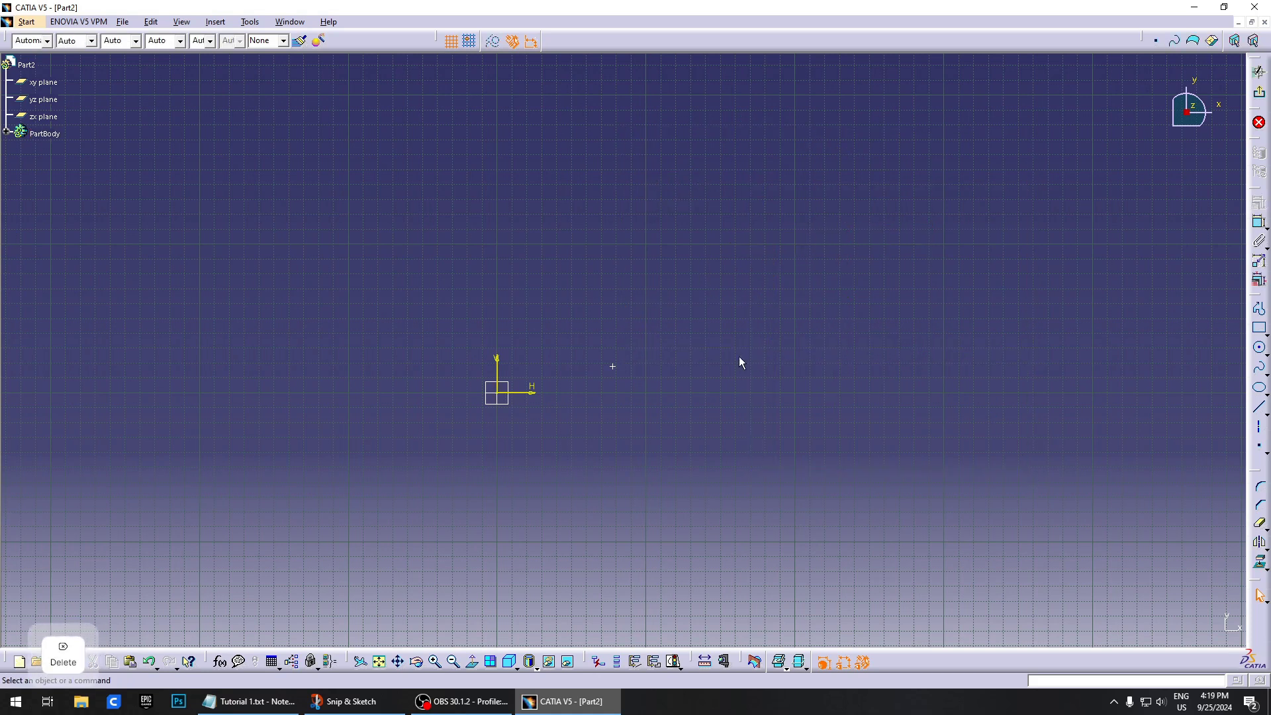
{"action": "left_click_drag", "start_coordinate": [851, 164], "coordinate": [695, 198]}
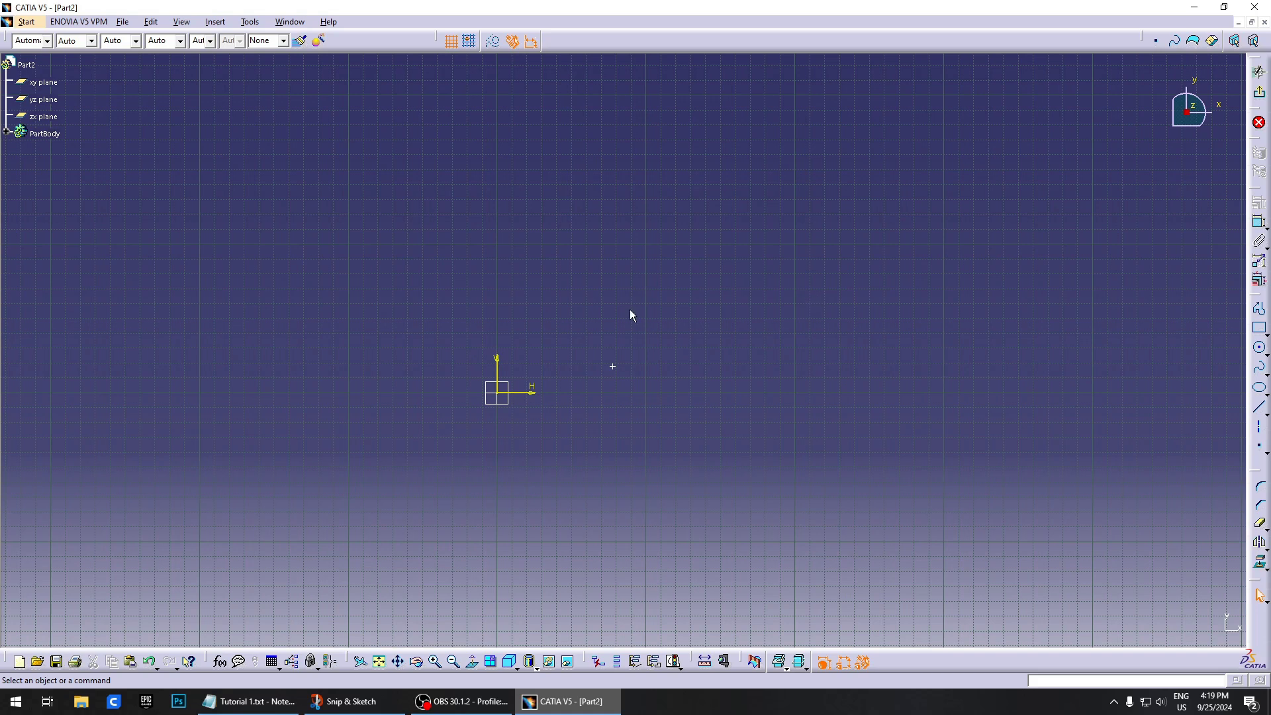
Draw a circle centred above and slightly to the right of the origin
{"action": "middle_click_drag", "start_coordinate": [720, 301], "coordinate": [816, 289]}
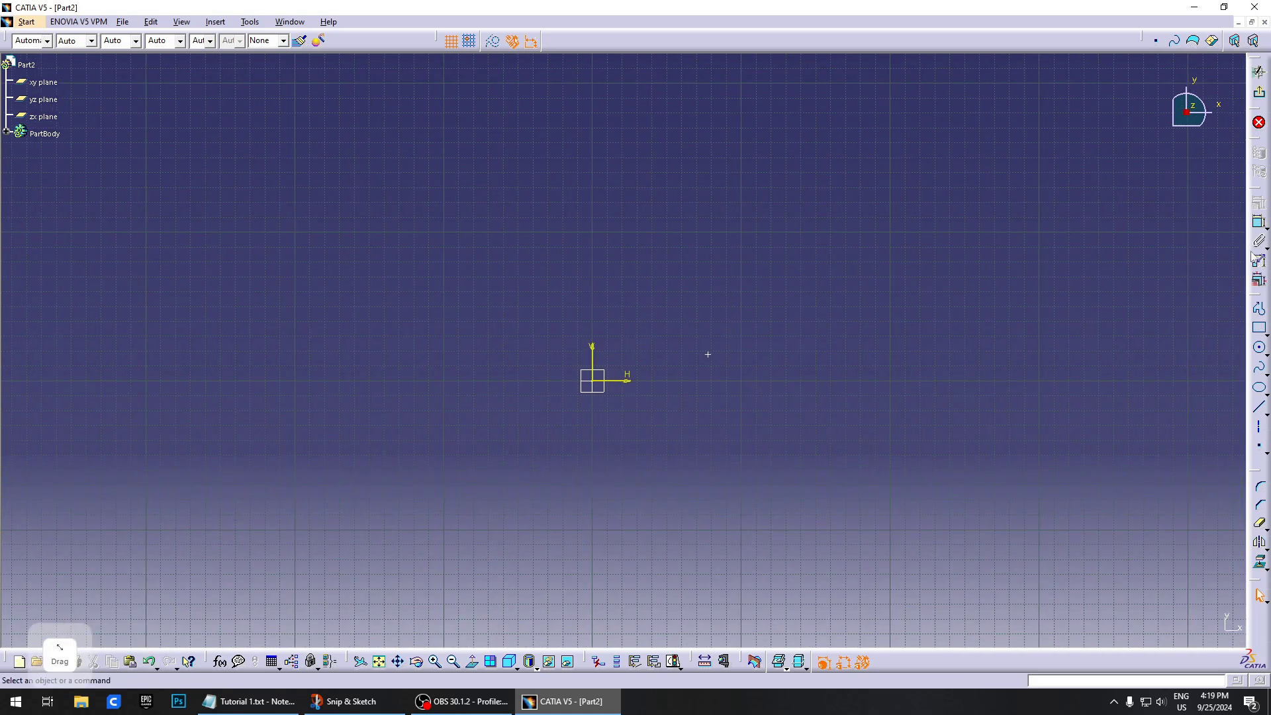
{"action": "left_click", "coordinate": [1257, 347]}
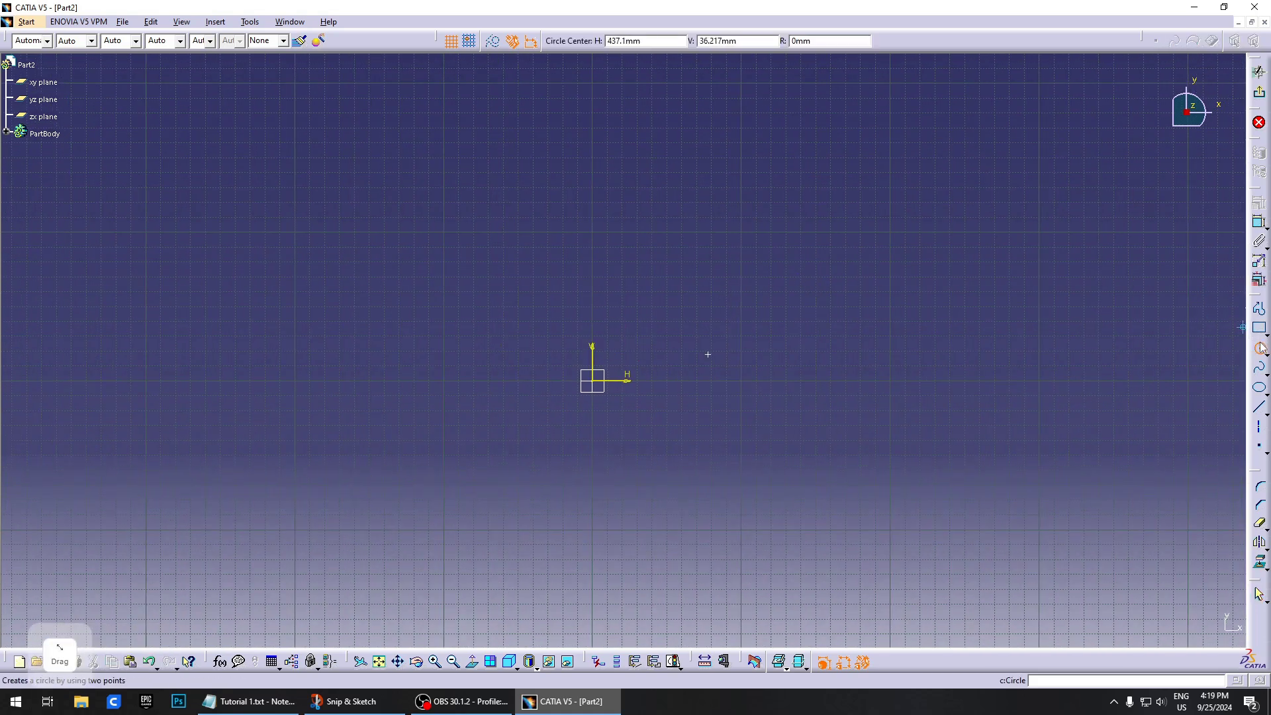
{"action": "left_click", "coordinate": [639, 201]}
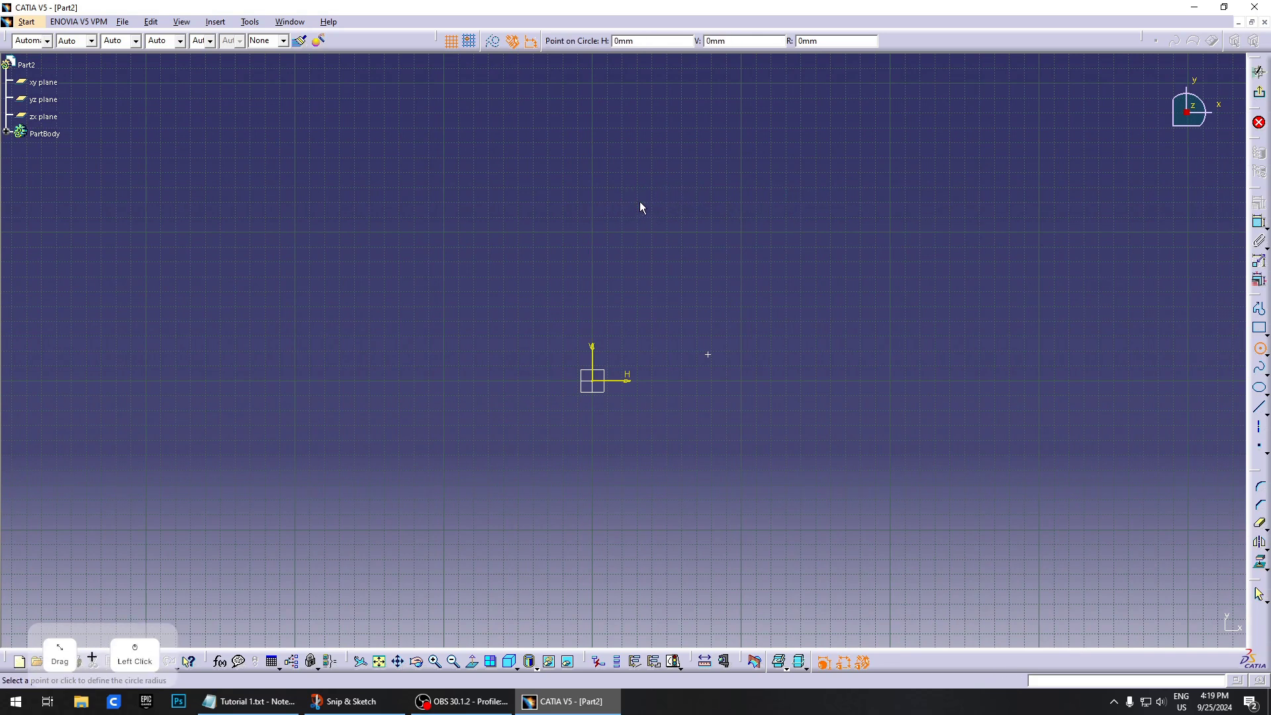
{"action": "left_click", "coordinate": [689, 235]}
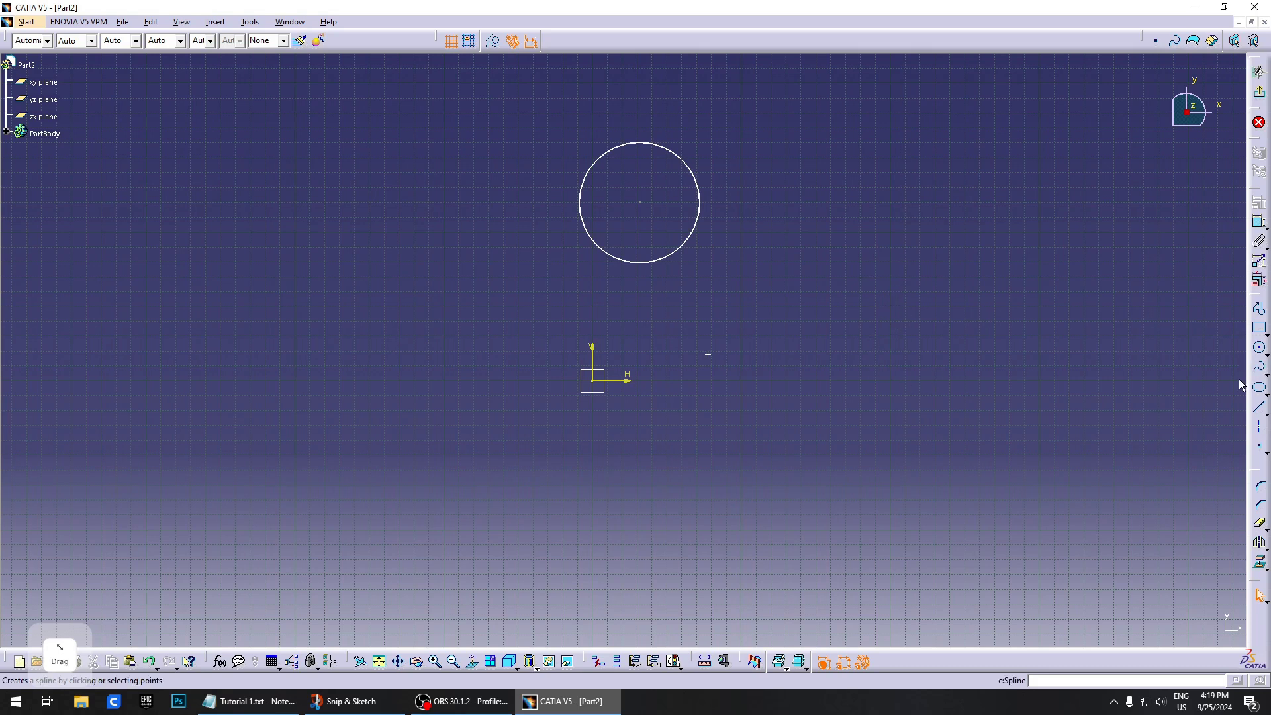
Draw a line sloping up to the right from about H 31 mm, V 17 mm, aligned with the origin by a coincidence constraint
{"action": "left_click", "coordinate": [1258, 407]}
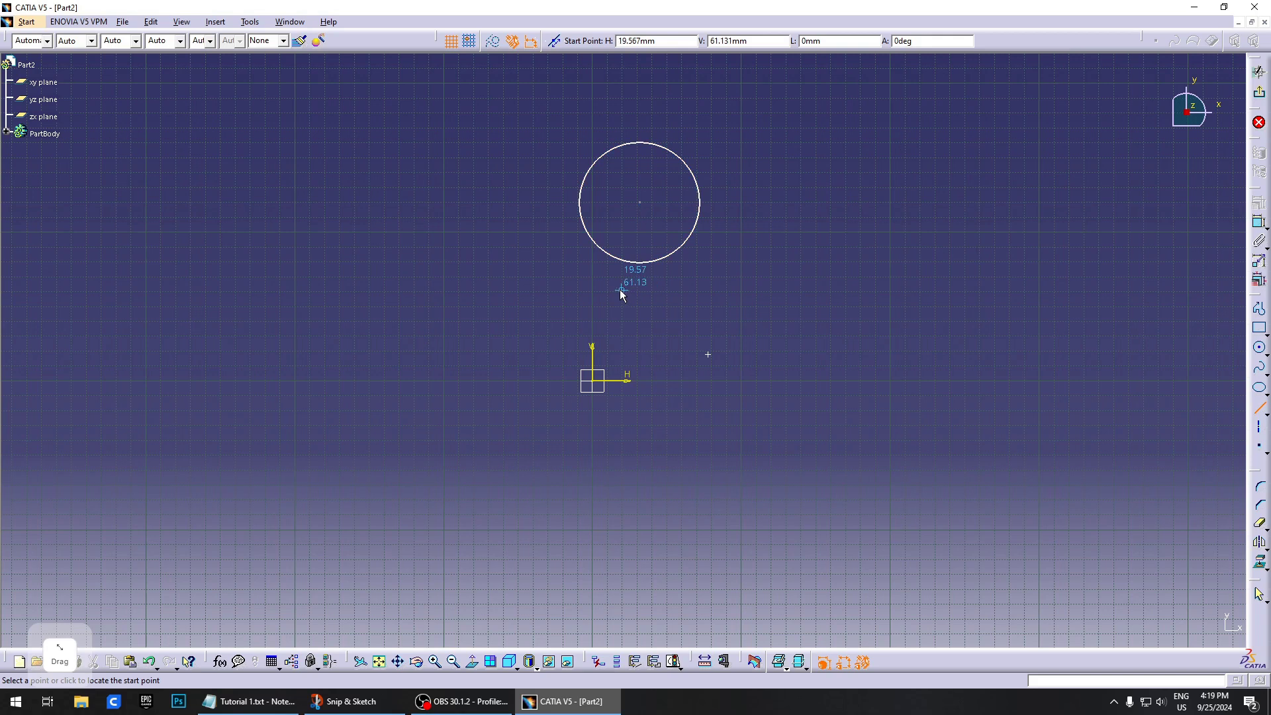
{"action": "left_click", "coordinate": [637, 355]}
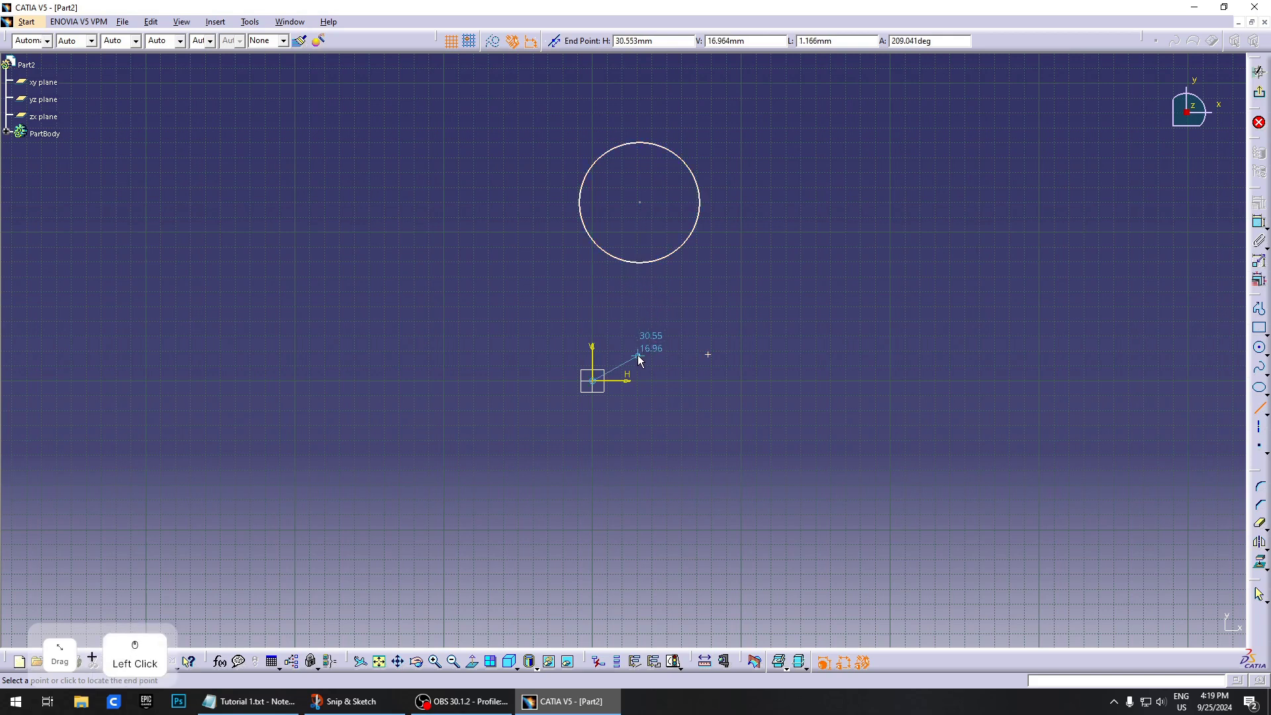
{"action": "left_click", "coordinate": [729, 308]}
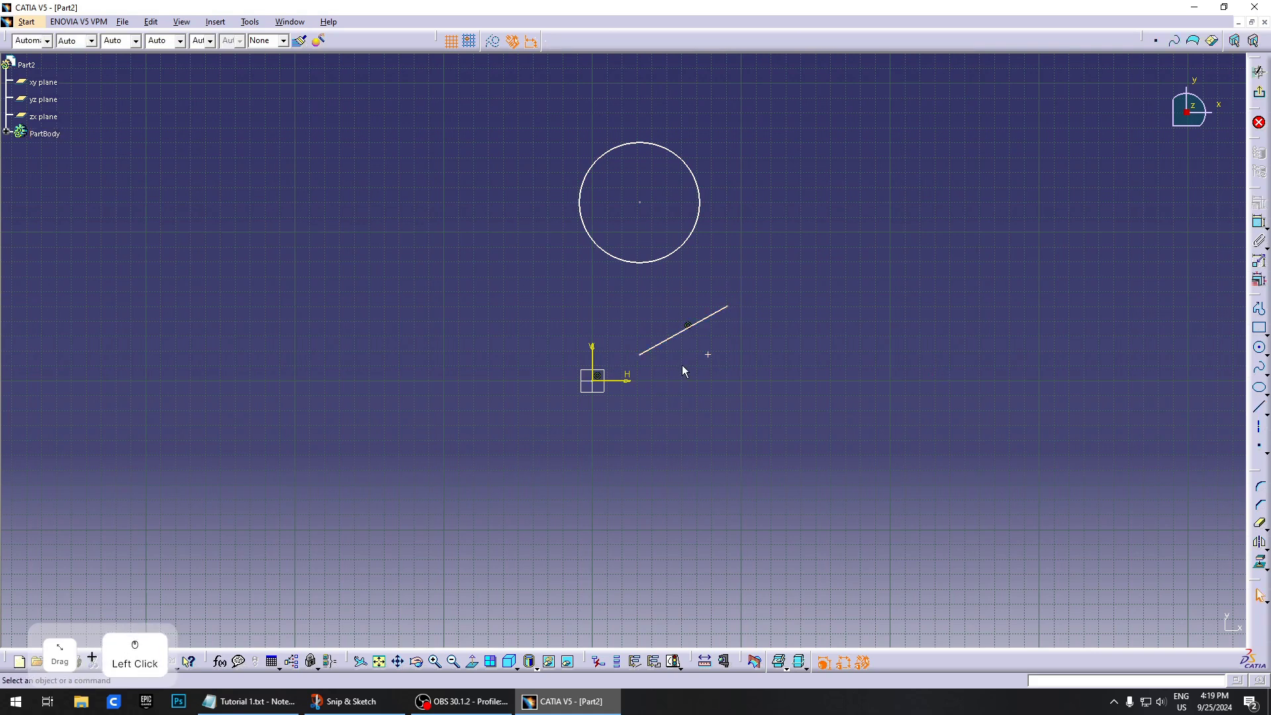
Check the line's coincidence with the origin and move the line up and to the right, beside the circle's lower right
{"action": "left_click", "coordinate": [688, 327]}
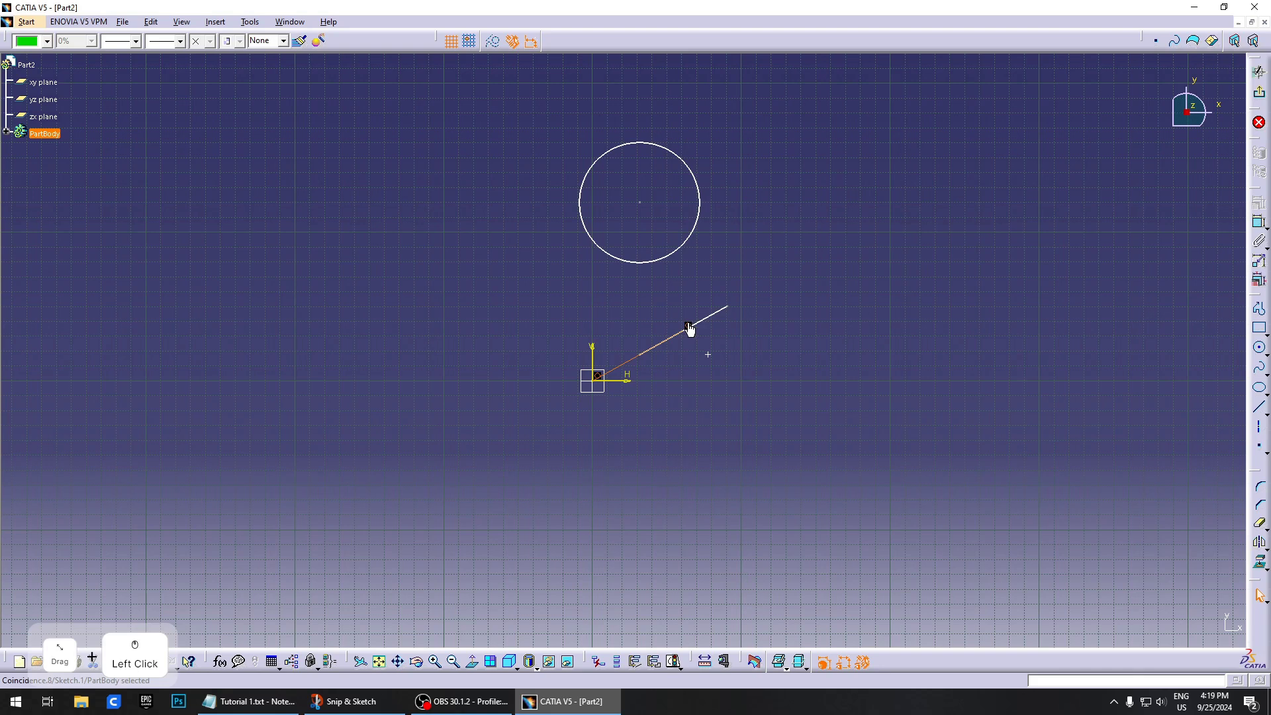
{"action": "left_click", "coordinate": [713, 315]}
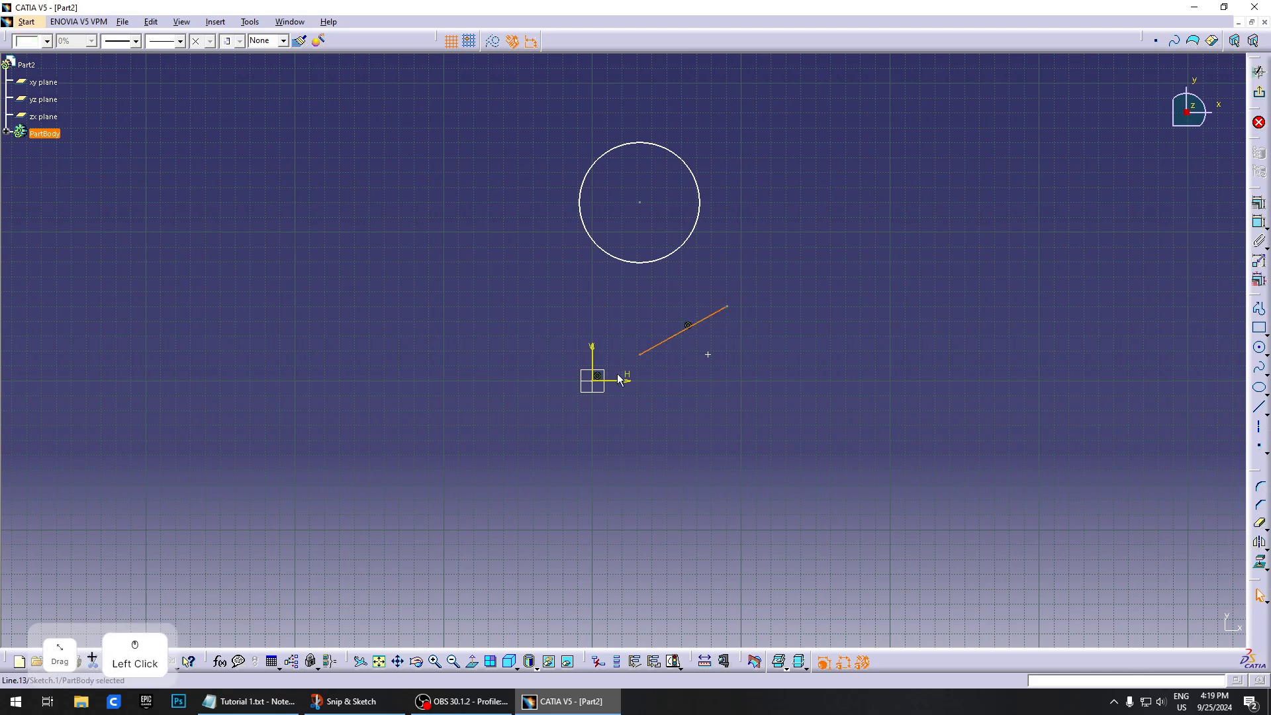
{"action": "left_click", "coordinate": [619, 379]}
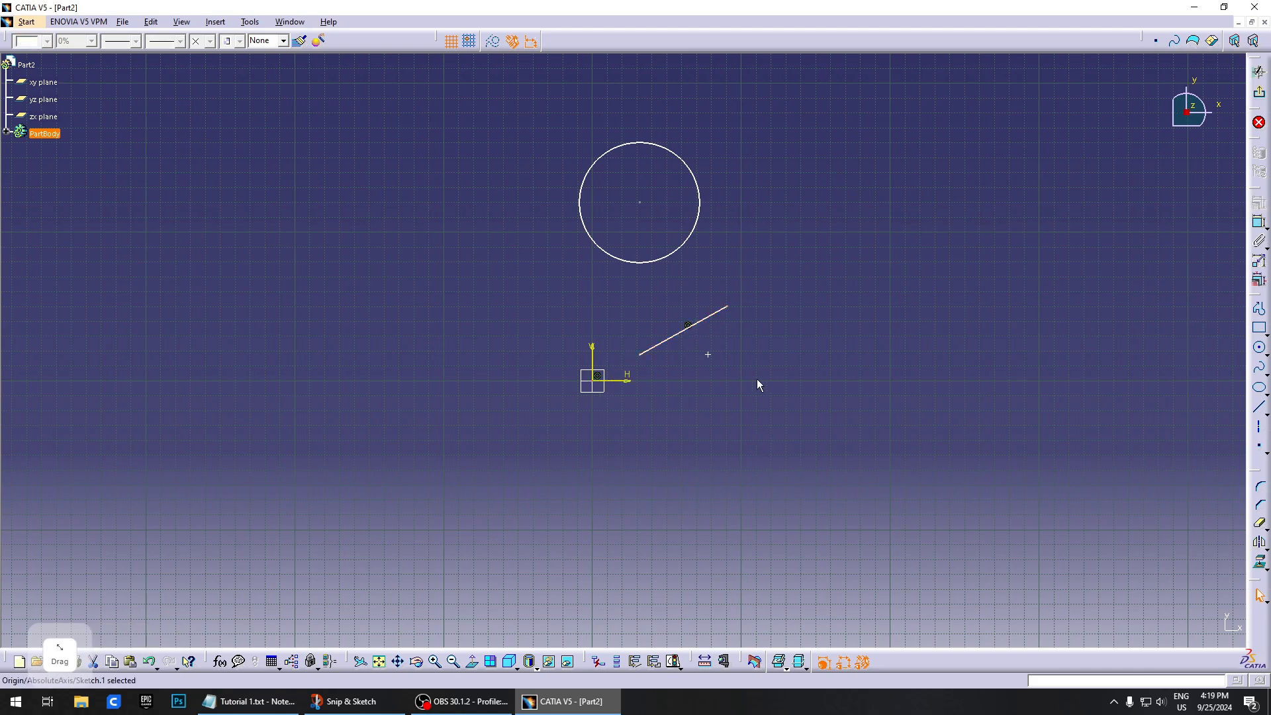
{"action": "mouse_move", "coordinate": [721, 319]}
{"action": "left_mouse_down"}
{"action": "mouse_move", "coordinate": [749, 304]}
{"action": "mouse_move", "coordinate": [768, 404]}
{"action": "mouse_move", "coordinate": [661, 405]}
{"action": "mouse_move", "coordinate": [703, 424]}
{"action": "mouse_move", "coordinate": [707, 301]}
{"action": "mouse_move", "coordinate": [619, 246]}
{"action": "mouse_move", "coordinate": [519, 210]}
{"action": "mouse_move", "coordinate": [399, 232]}
{"action": "mouse_move", "coordinate": [352, 355]}
{"action": "mouse_move", "coordinate": [446, 491]}
{"action": "mouse_move", "coordinate": [613, 544]}
{"action": "mouse_move", "coordinate": [743, 470]}
{"action": "mouse_move", "coordinate": [781, 323]}
{"action": "mouse_move", "coordinate": [756, 270]}
{"action": "left_mouse_up"}
{"action": "left_click", "coordinate": [836, 298]}
{"action": "left_click", "coordinate": [1267, 415]}
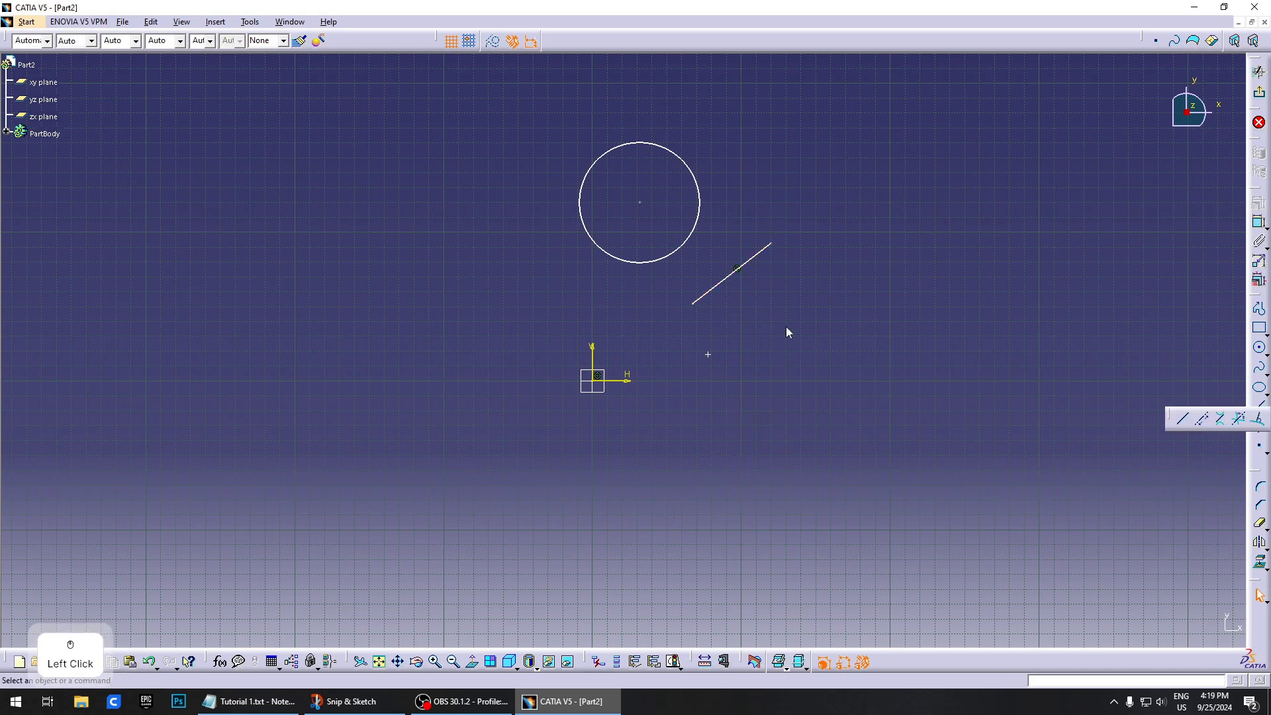
{"action": "left_click", "coordinate": [1182, 418]}
{"action": "left_click", "coordinate": [778, 415]}
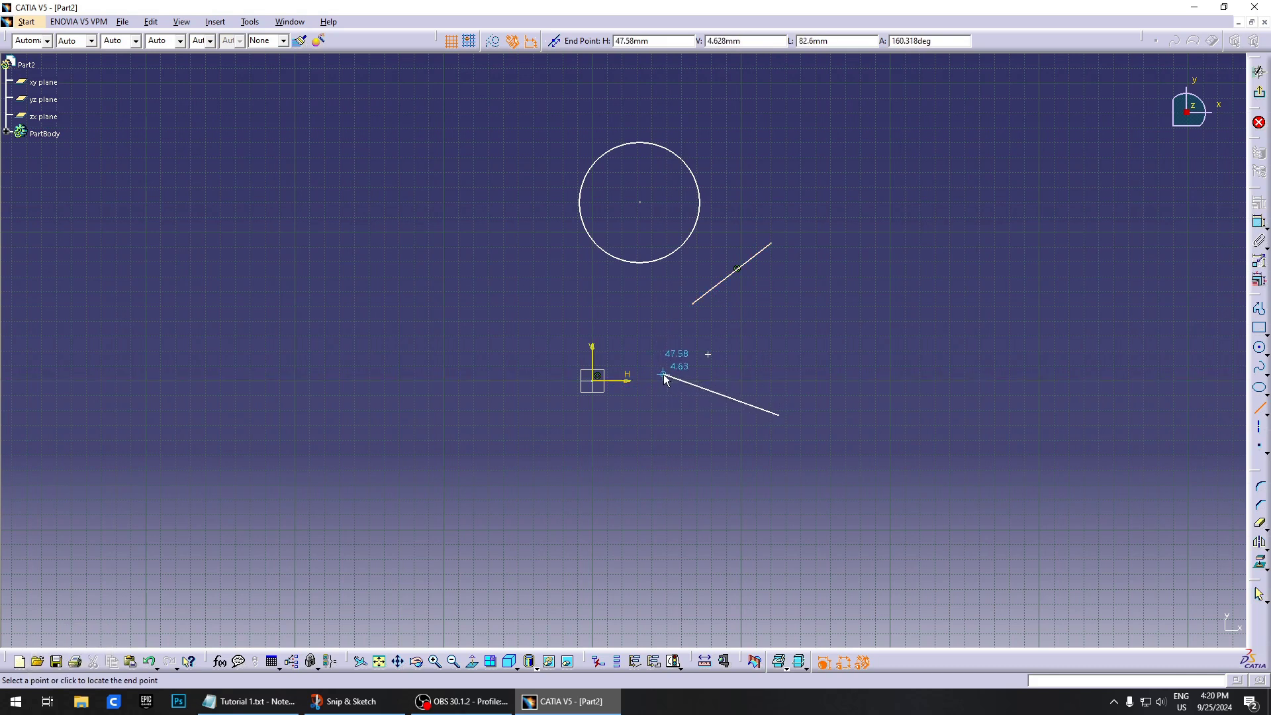
{"action": "key", "text": "shift"}
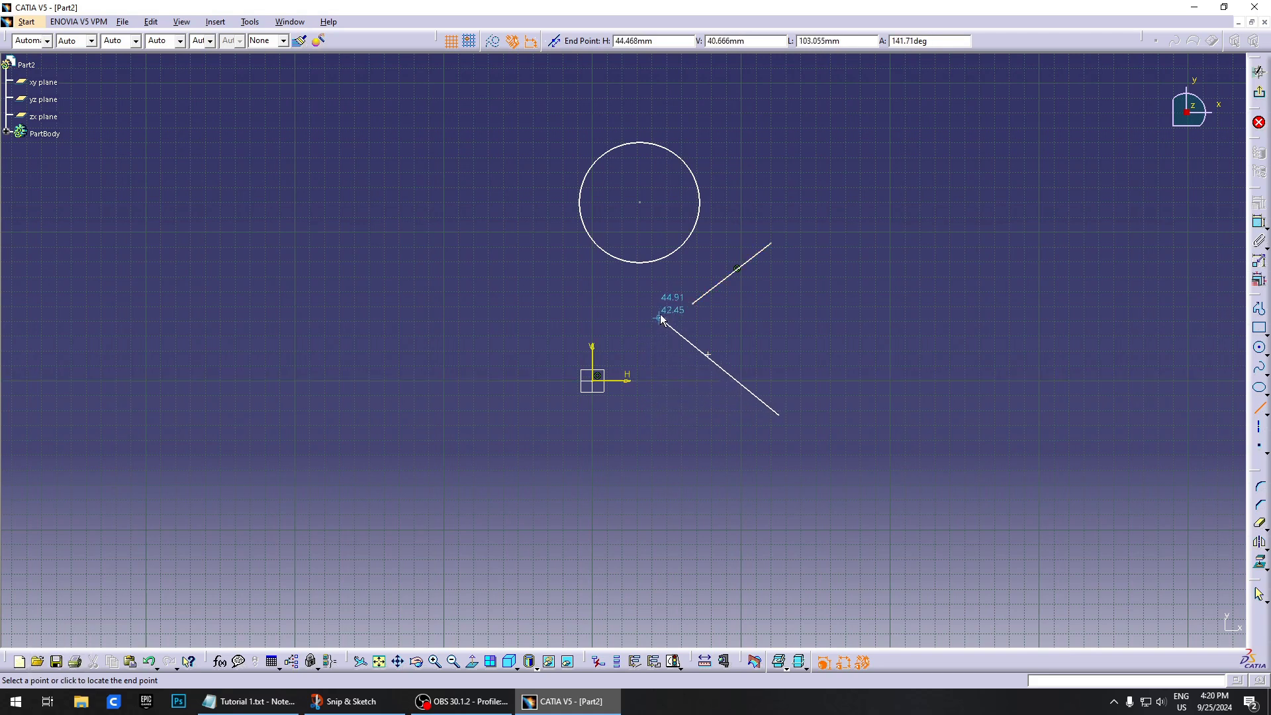
{"action": "key", "text": "Escape"}
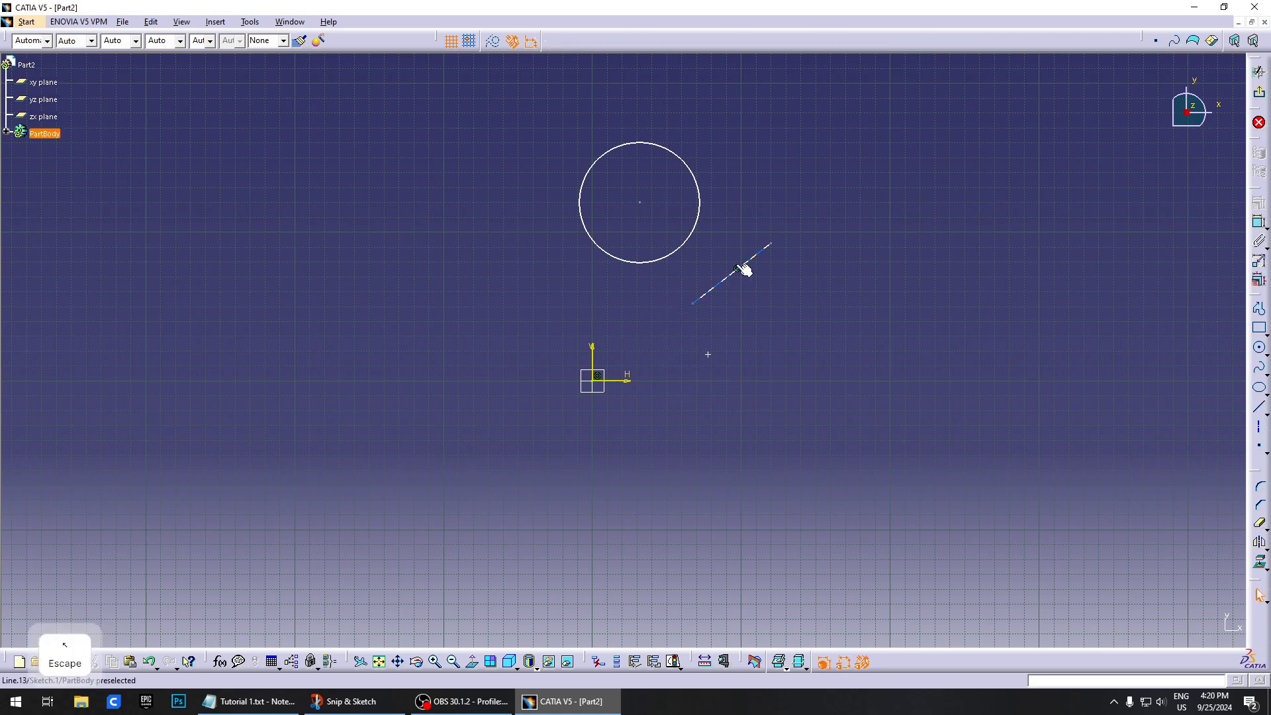
Delete the sloping line and move the circle to the right and slightly down by its centre
{"action": "double_click", "coordinate": [726, 279]}
{"action": "key", "text": "Delete"}
{"action": "left_click", "coordinate": [774, 264]}
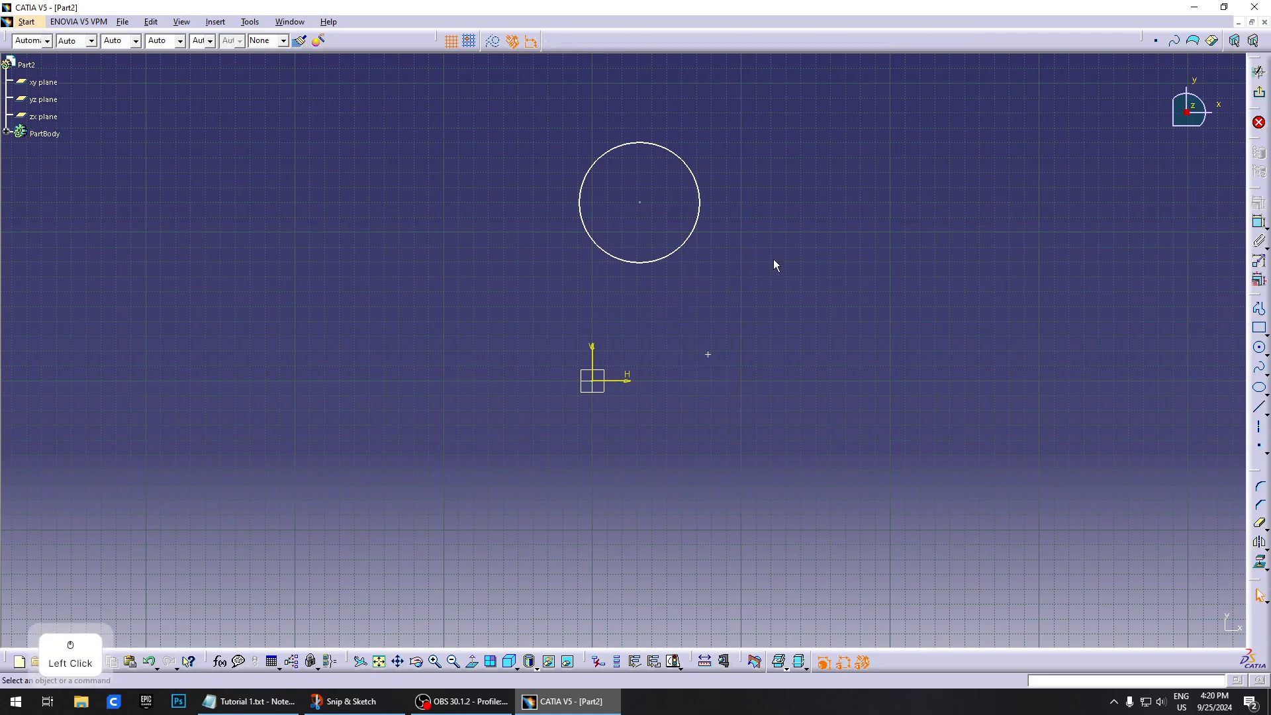
{"action": "left_click_drag", "start_coordinate": [639, 202], "coordinate": [762, 229]}
{"action": "left_click", "coordinate": [1028, 305]}
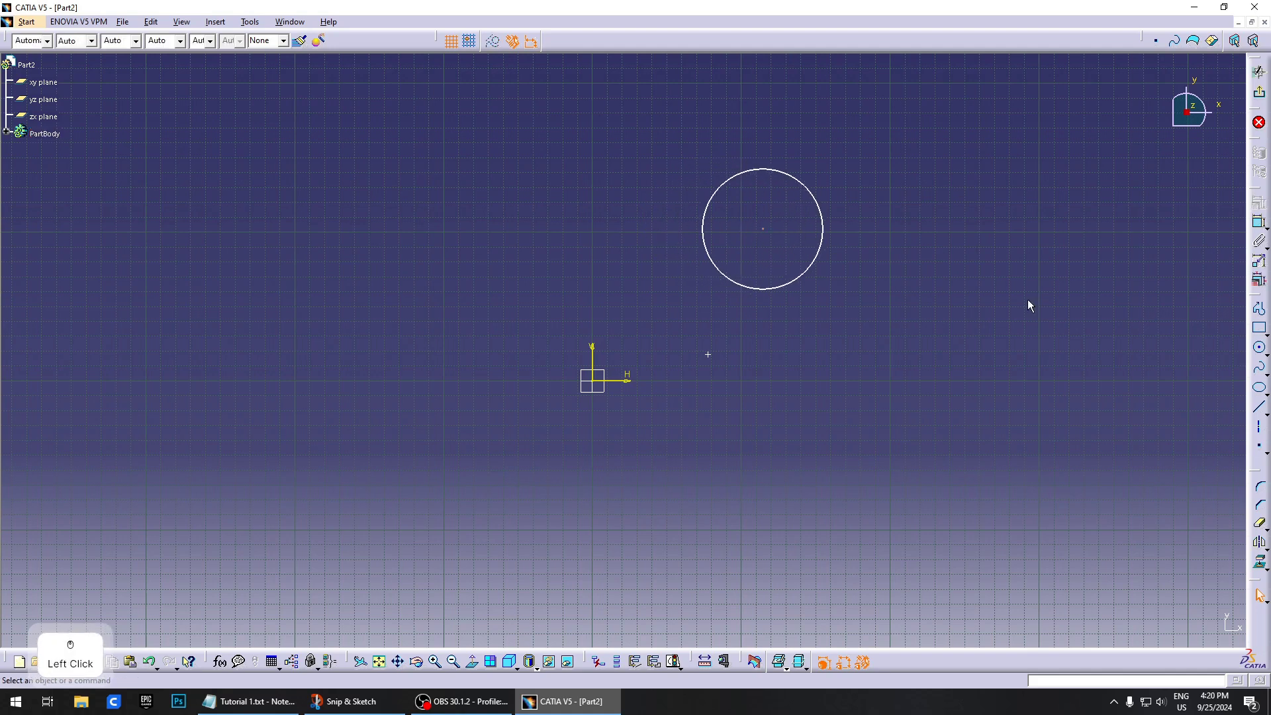
Constrain the circle's centre to be coincident with the sketch origin
{"action": "right_click", "coordinate": [953, 305]}
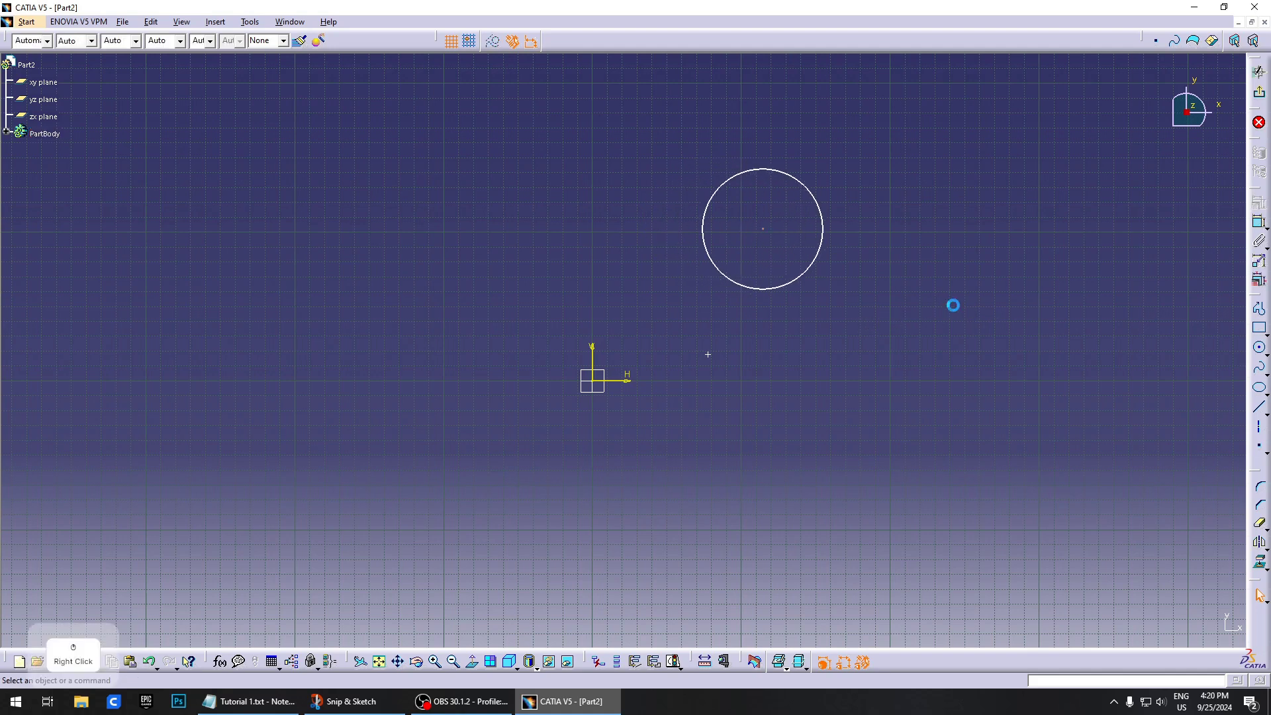
{"action": "left_click", "coordinate": [883, 304]}
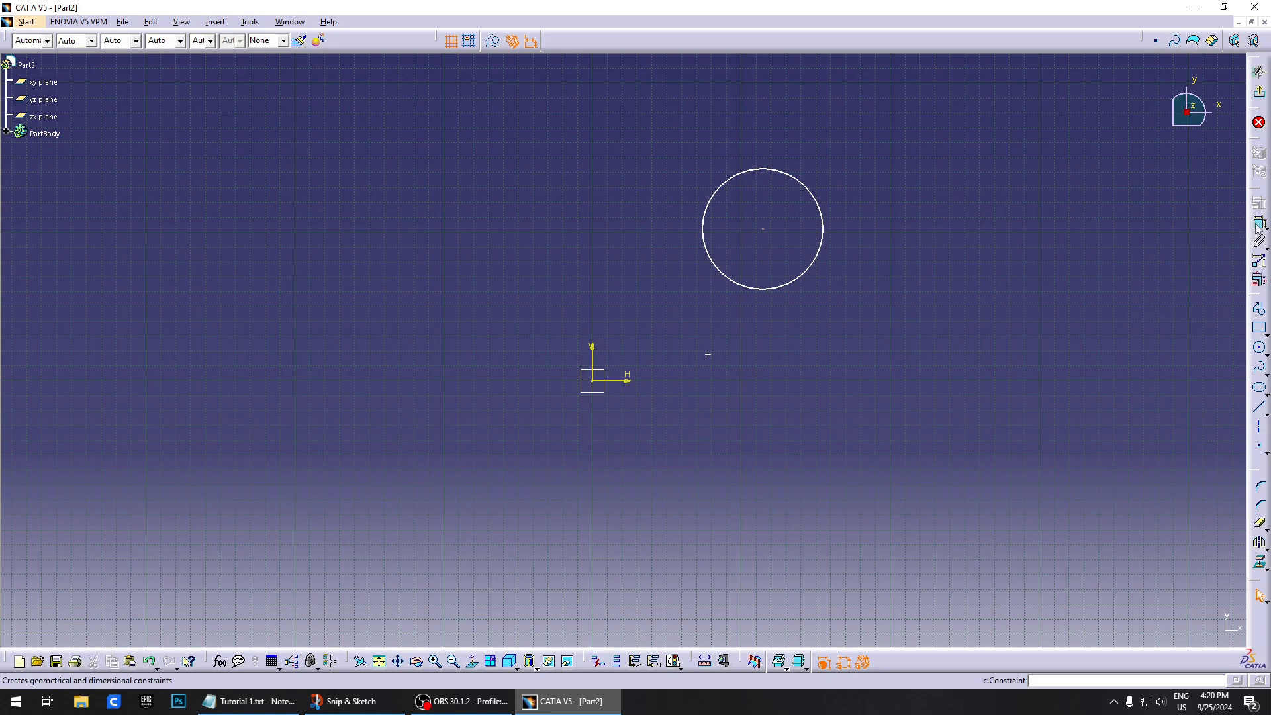
{"action": "left_click", "coordinate": [599, 385]}
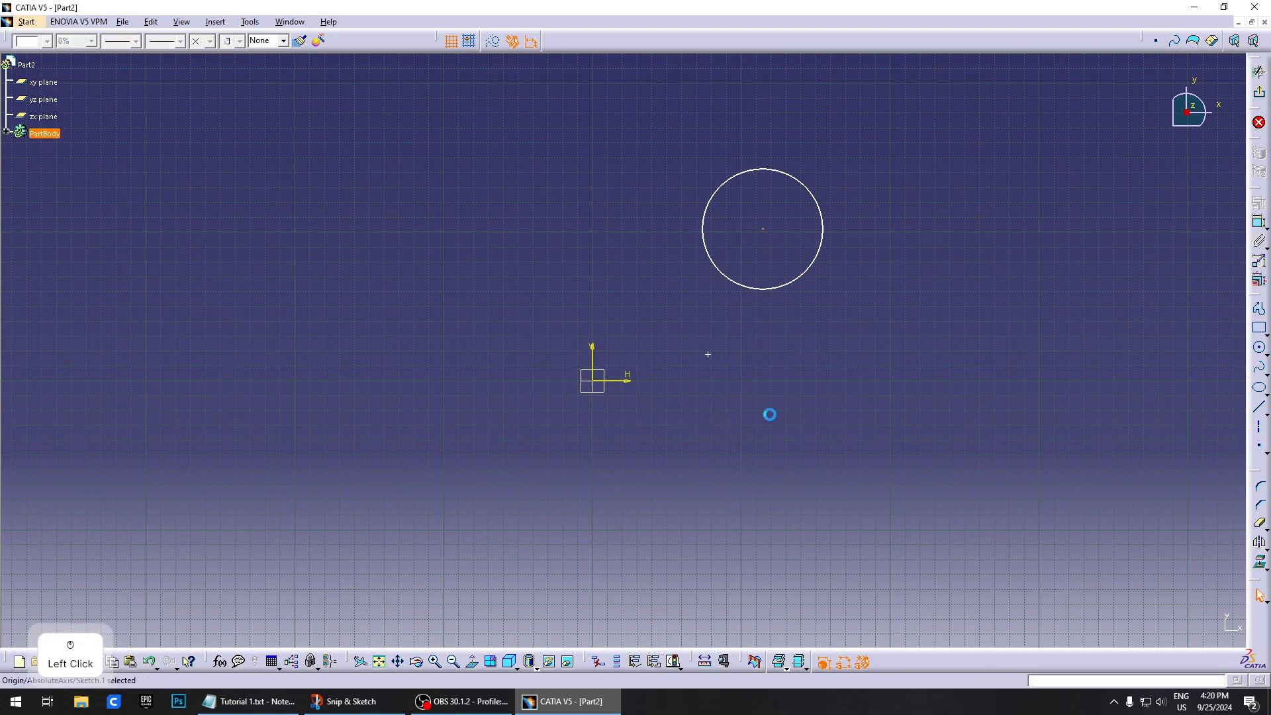
{"action": "left_click", "coordinate": [1151, 235]}
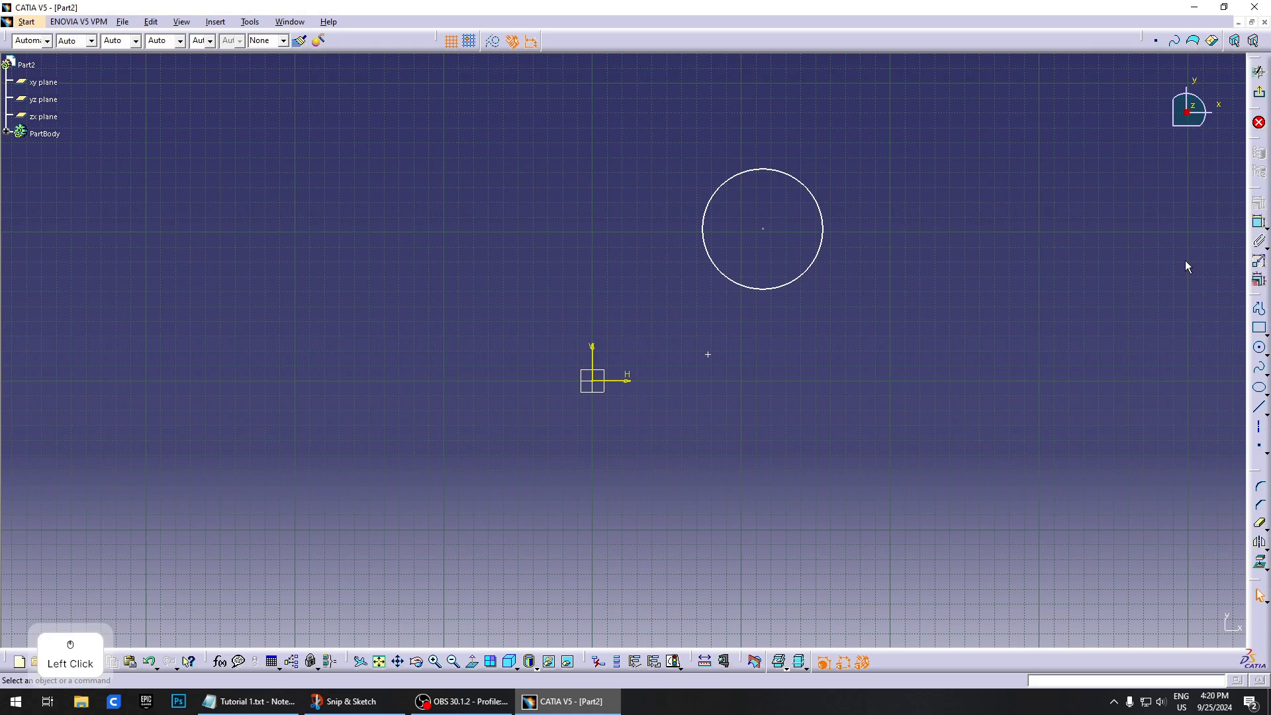
{"action": "left_click", "coordinate": [1258, 222]}
{"action": "left_click", "coordinate": [1257, 224]}
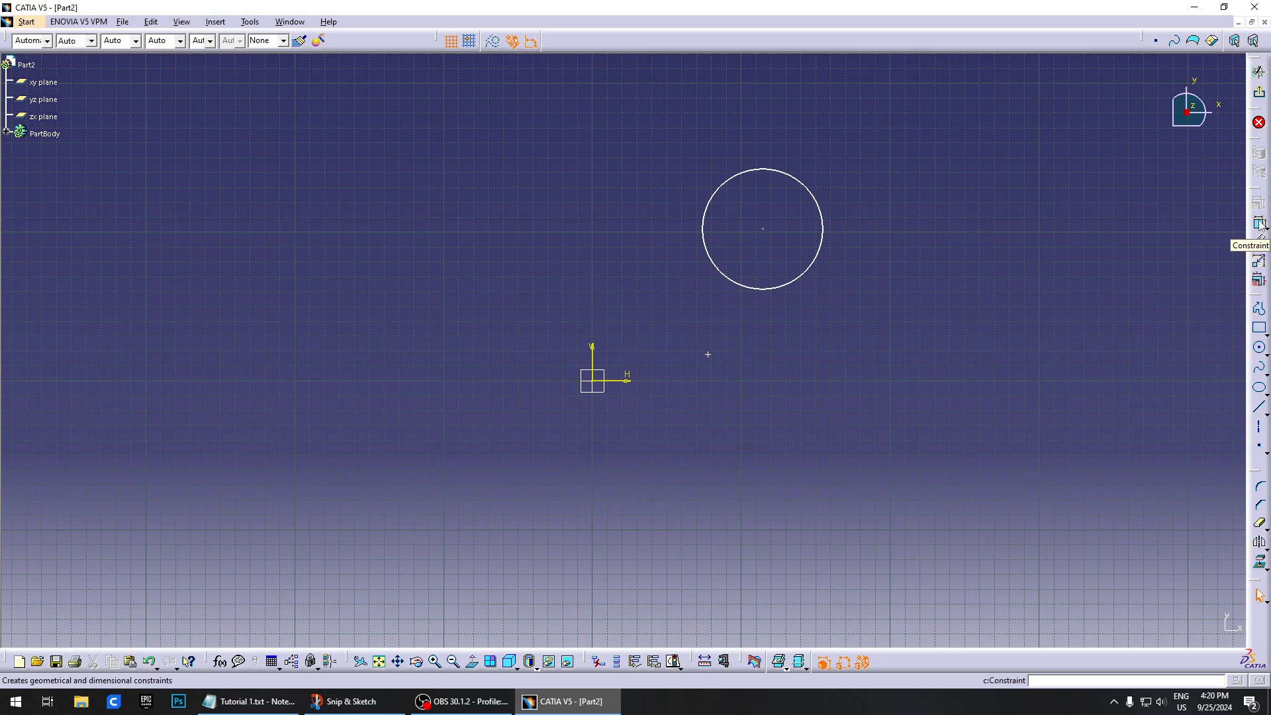
{"action": "left_click", "coordinate": [1258, 223]}
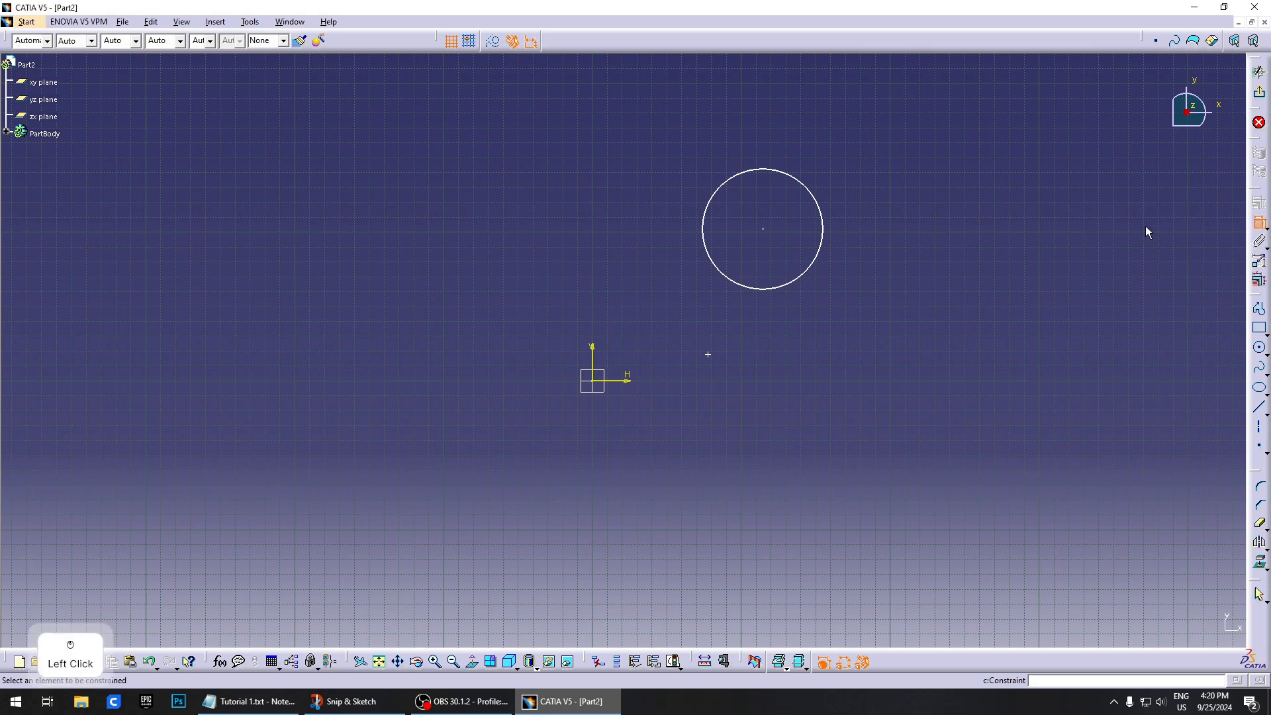
{"action": "left_click", "coordinate": [767, 232]}
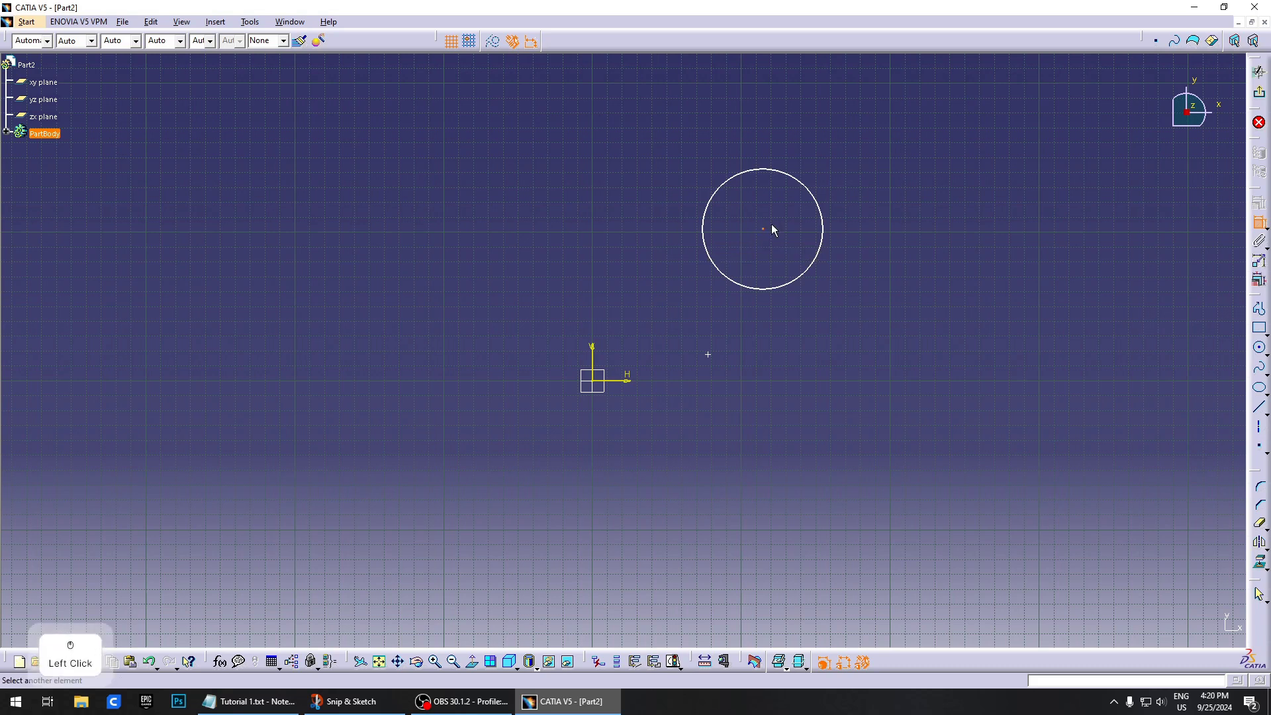
{"action": "left_click", "coordinate": [594, 382]}
{"action": "right_click", "coordinate": [626, 250]}
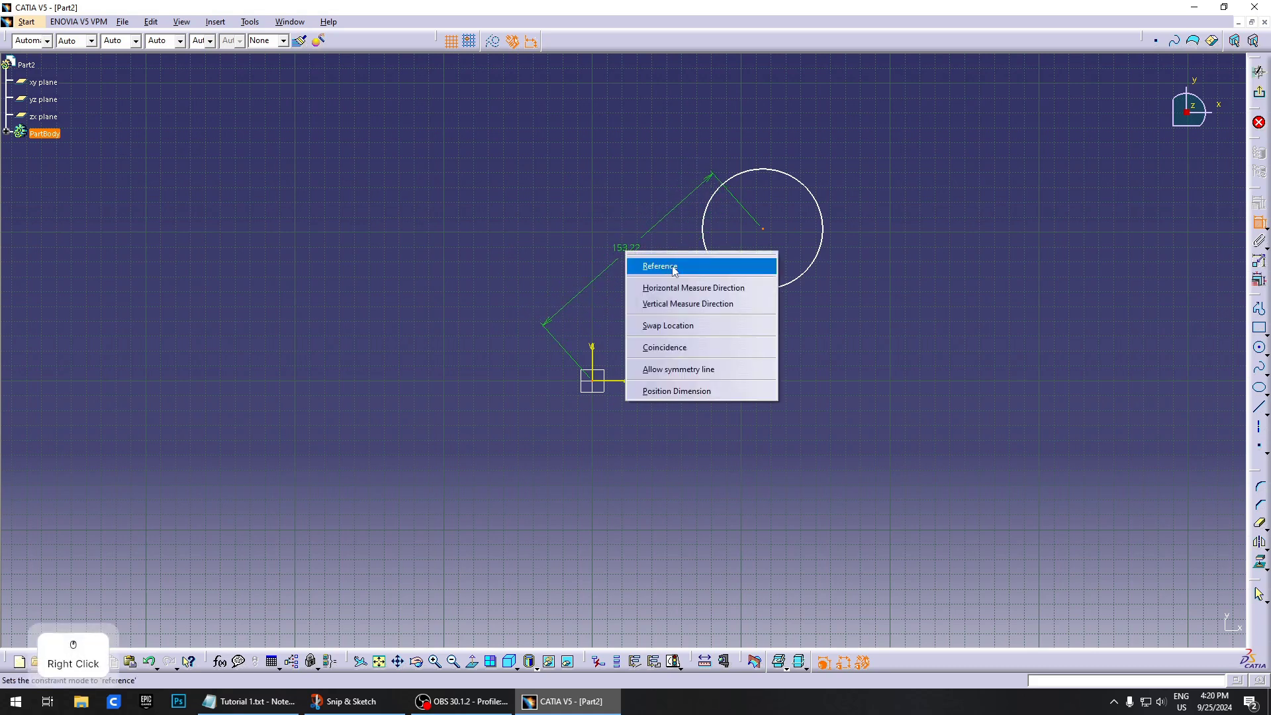
{"action": "left_click", "coordinate": [685, 350]}
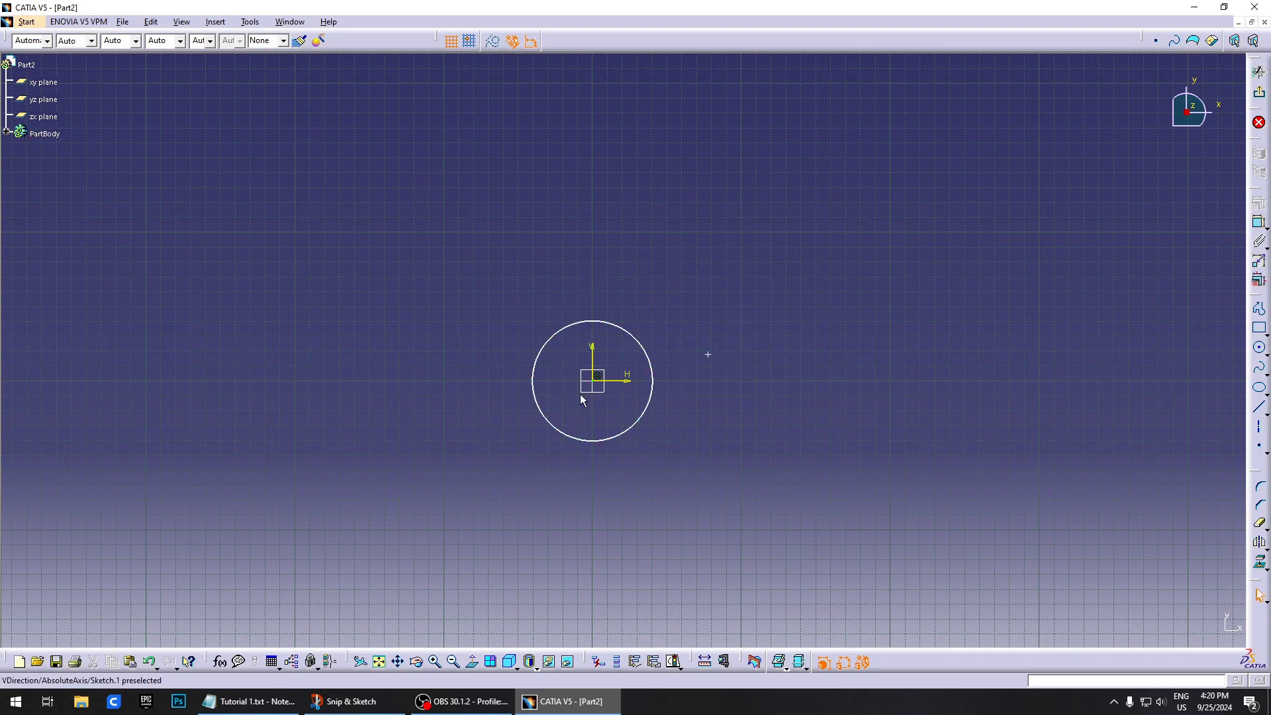
Resize the circle freehand around the origin to a diameter of about 126 mm
{"action": "left_click_drag", "start_coordinate": [649, 346], "coordinate": [709, 355]}
{"action": "left_click", "coordinate": [624, 389]}
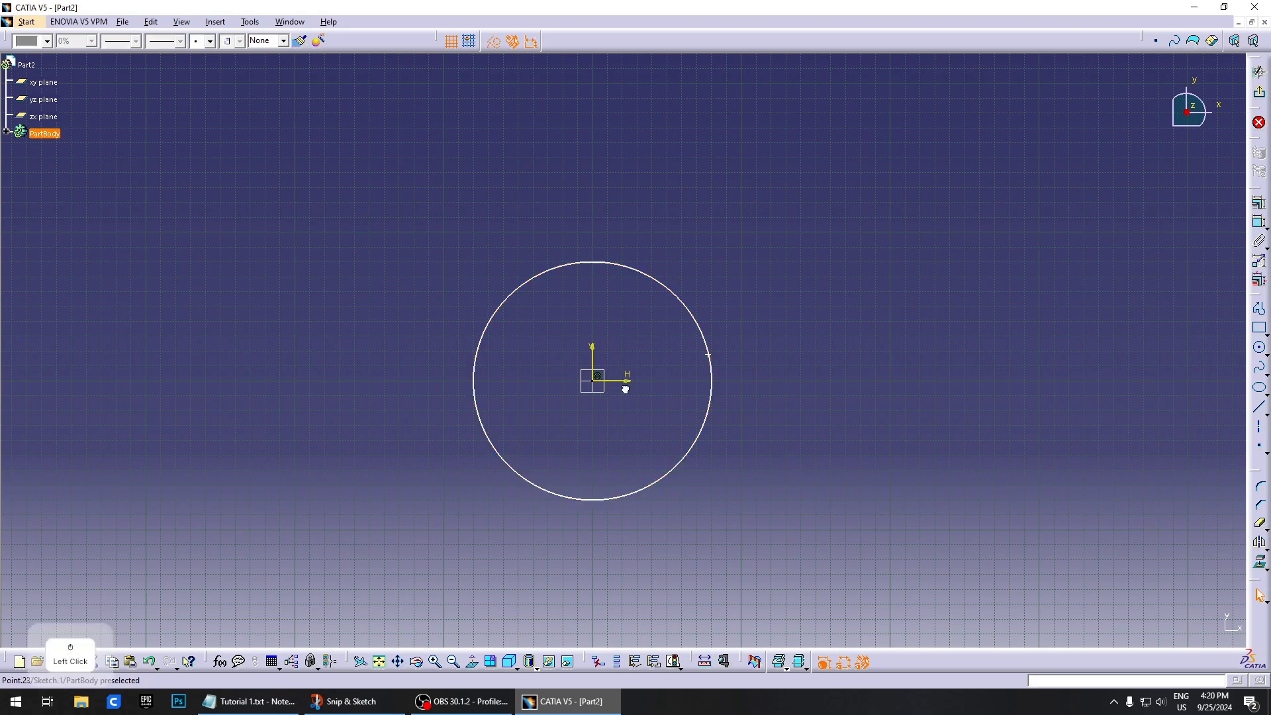
{"action": "mouse_move", "coordinate": [670, 298]}
{"action": "left_mouse_down"}
{"action": "mouse_move", "coordinate": [695, 264]}
{"action": "mouse_move", "coordinate": [650, 307]}
{"action": "left_mouse_up"}
{"action": "left_click", "coordinate": [1016, 226]}
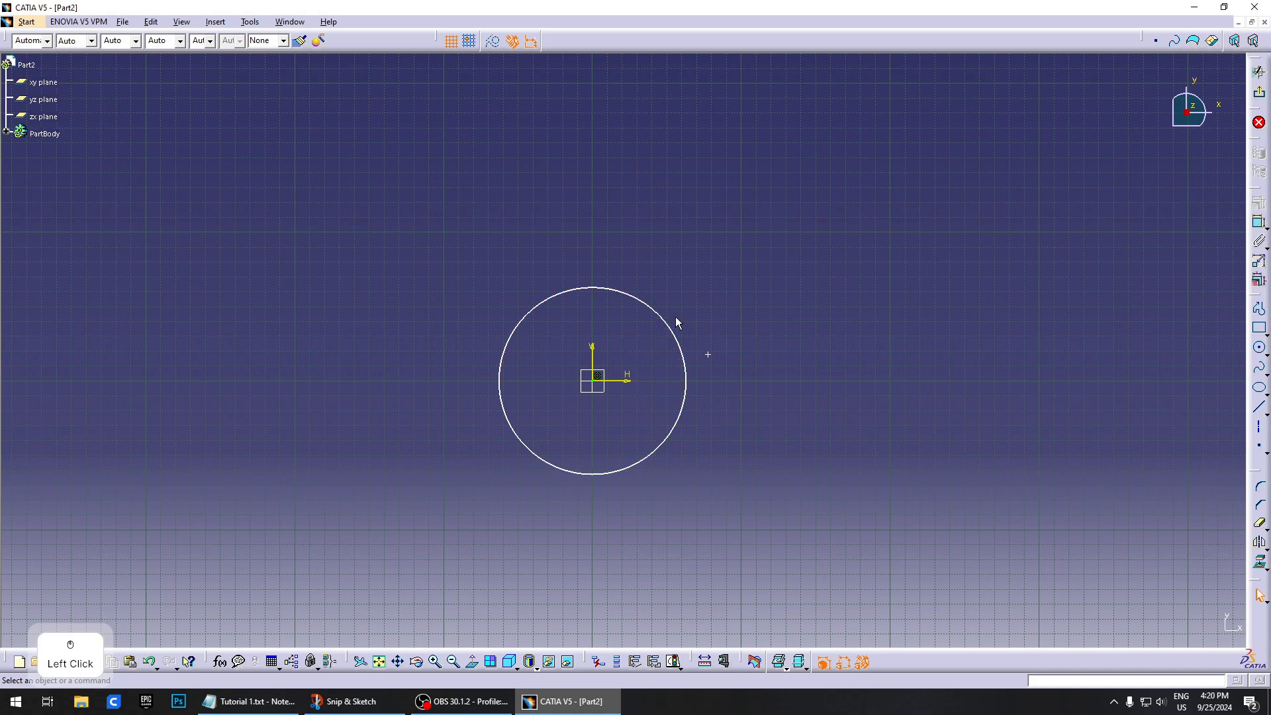
Add a diameter dimension outside the circle's upper right edge and set it to 125 mm
{"action": "left_click", "coordinate": [1259, 222]}
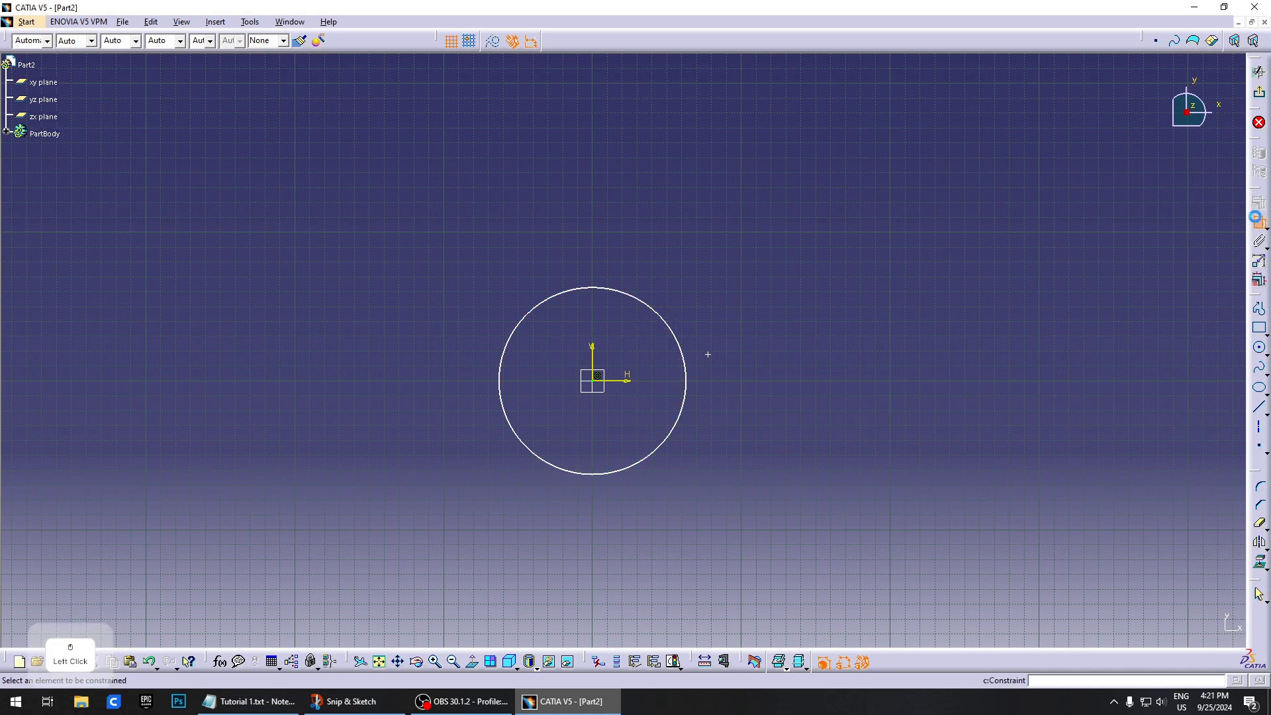
{"action": "left_click", "coordinate": [660, 311]}
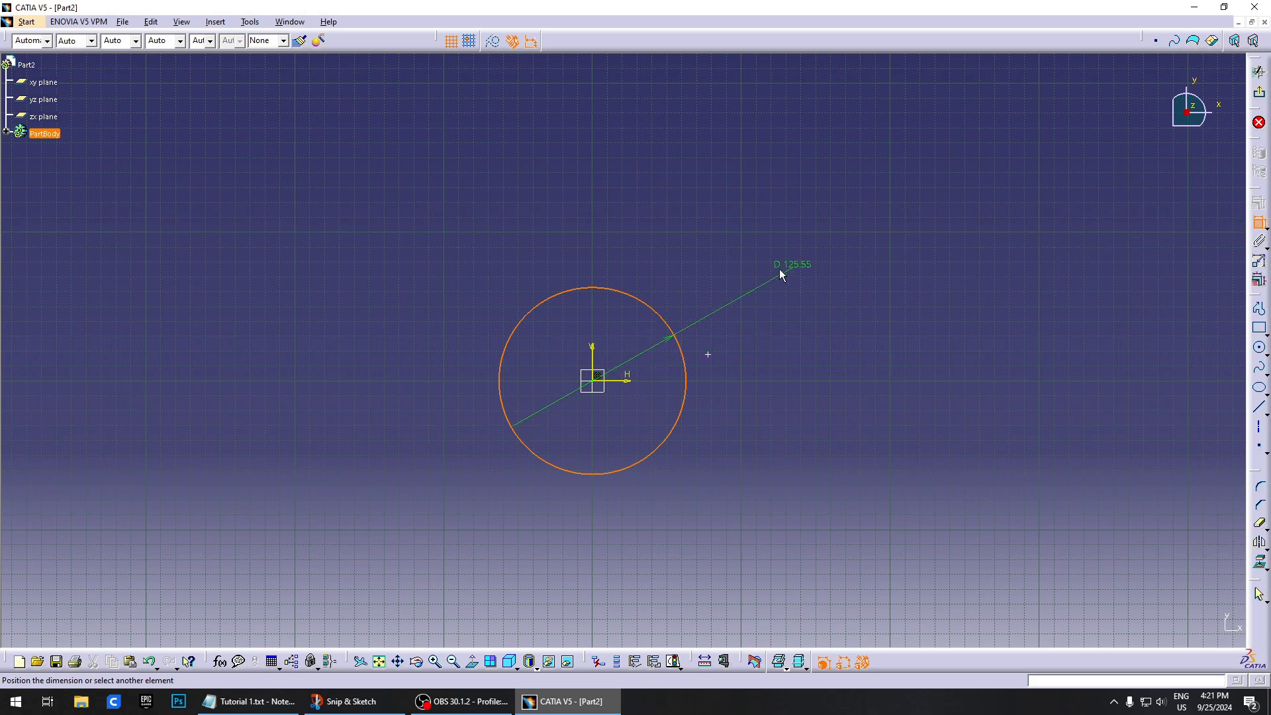
{"action": "left_click", "coordinate": [679, 285]}
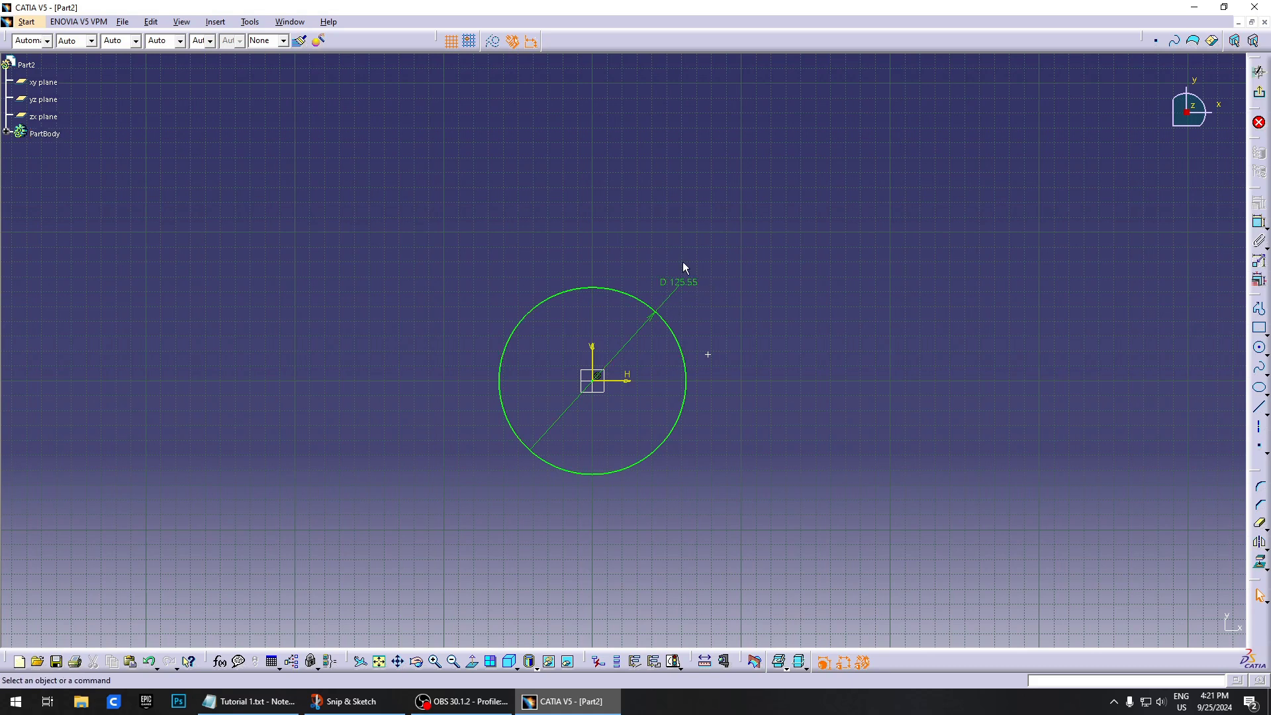
{"action": "double_click", "coordinate": [685, 290]}
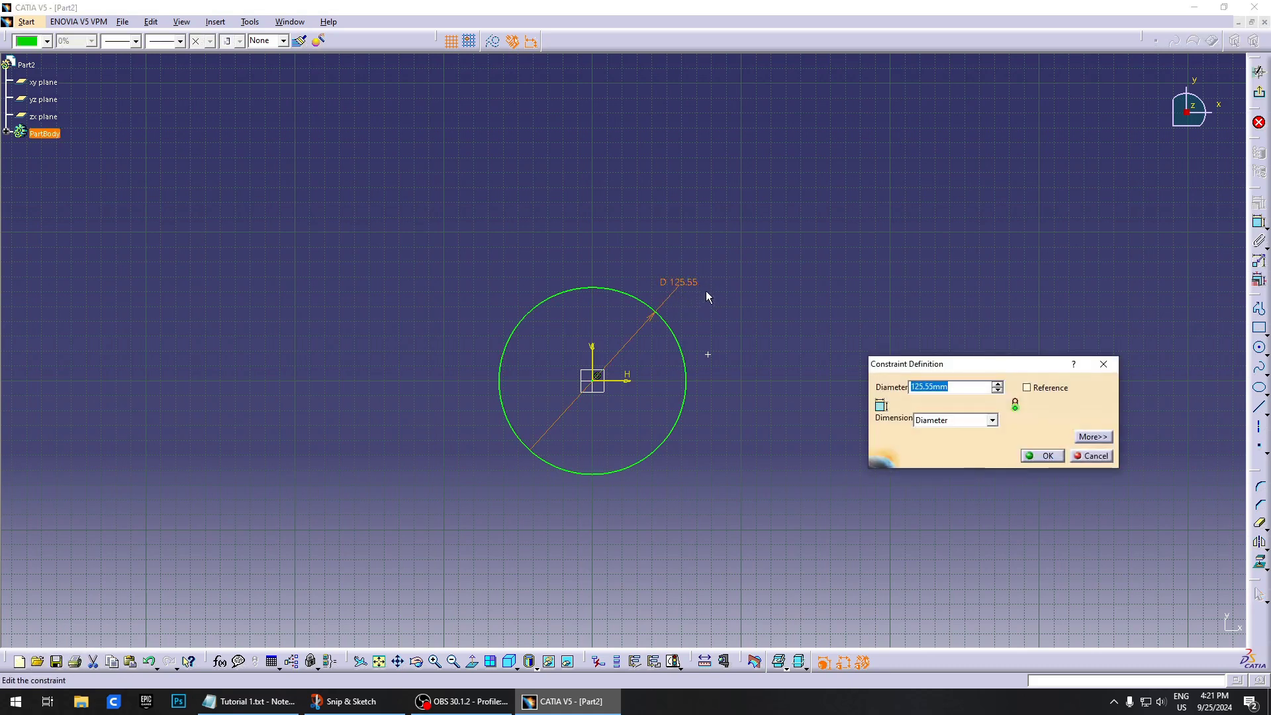
{"action": "left_click_drag", "start_coordinate": [955, 391], "coordinate": [905, 392]}
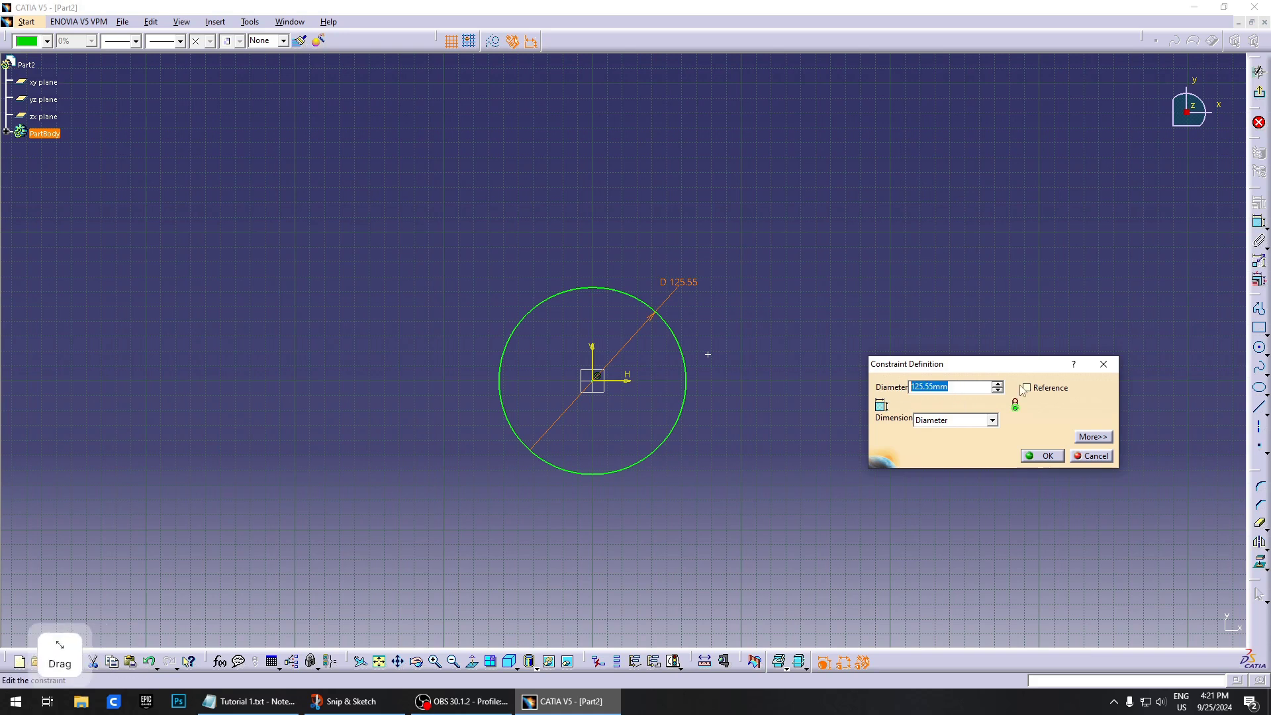
{"action": "type", "text": "125"}
{"action": "key", "text": "Return"}
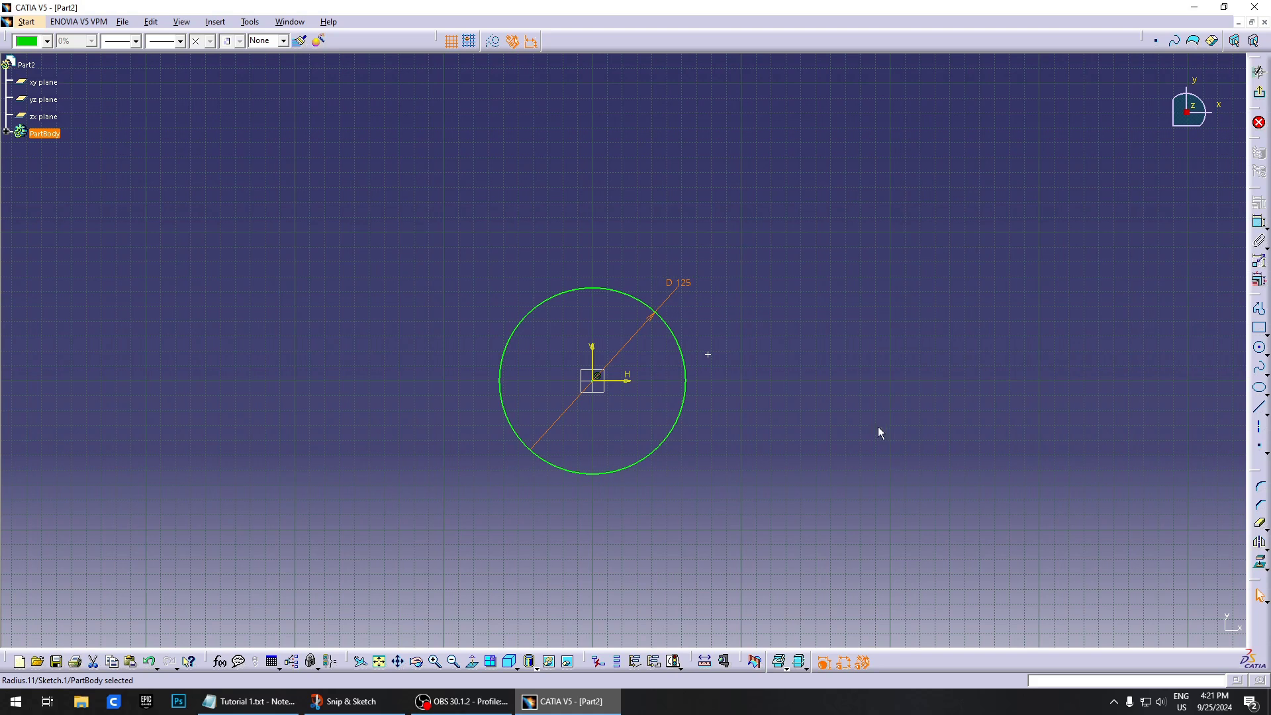
{"action": "left_click", "coordinate": [808, 332]}
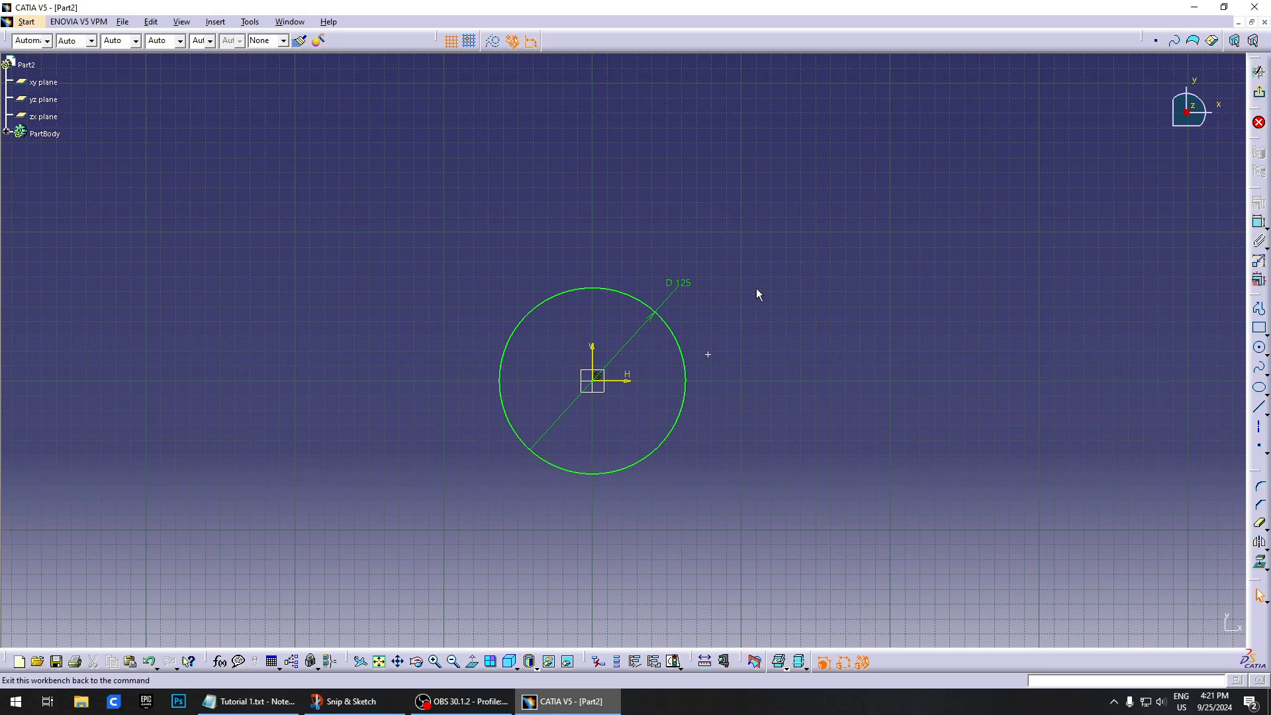
Exit the sketch and view the circle at an angle in 3D
{"action": "left_click", "coordinate": [1261, 96]}
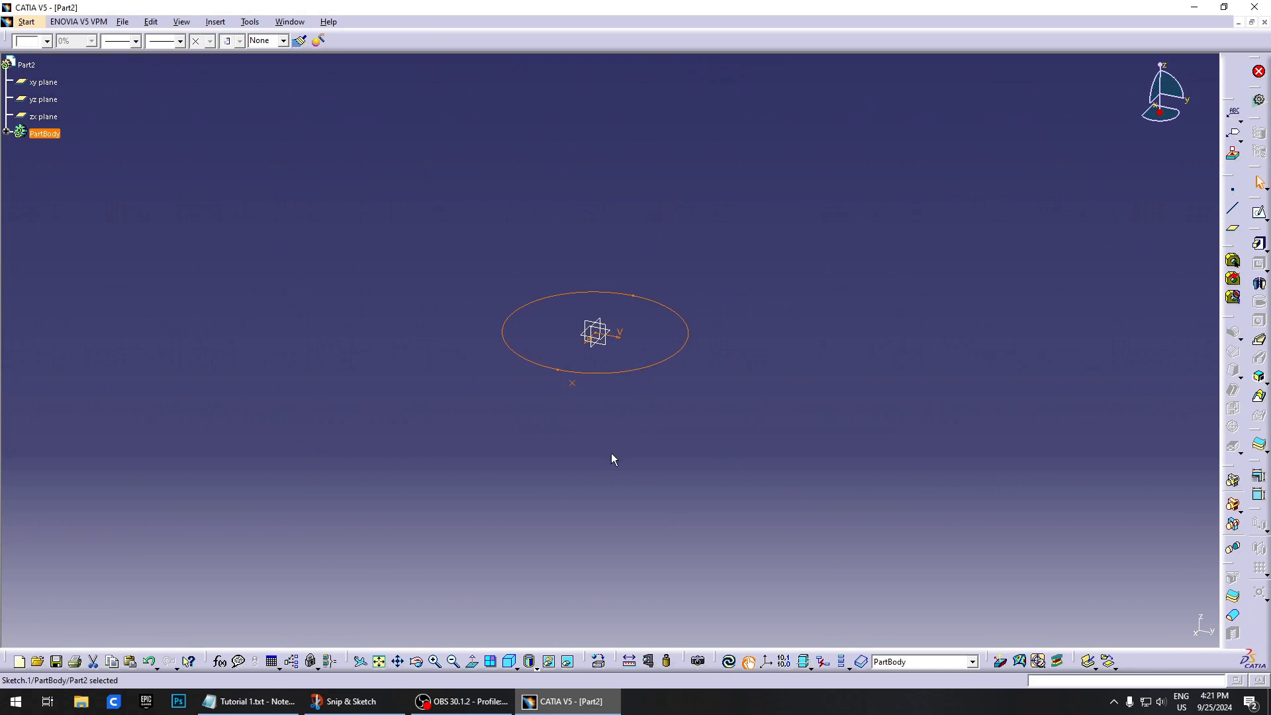
{"action": "left_click", "coordinate": [753, 463]}
{"action": "mouse_move", "coordinate": [753, 463]}
{"action": "middle_mouse_down"}
{"action": "mouse_move", "coordinate": [760, 454]}
{"action": "mouse_move", "coordinate": [694, 460]}
{"action": "mouse_move", "coordinate": [763, 387]}
{"action": "mouse_move", "coordinate": [747, 434]}
{"action": "middle_mouse_up"}
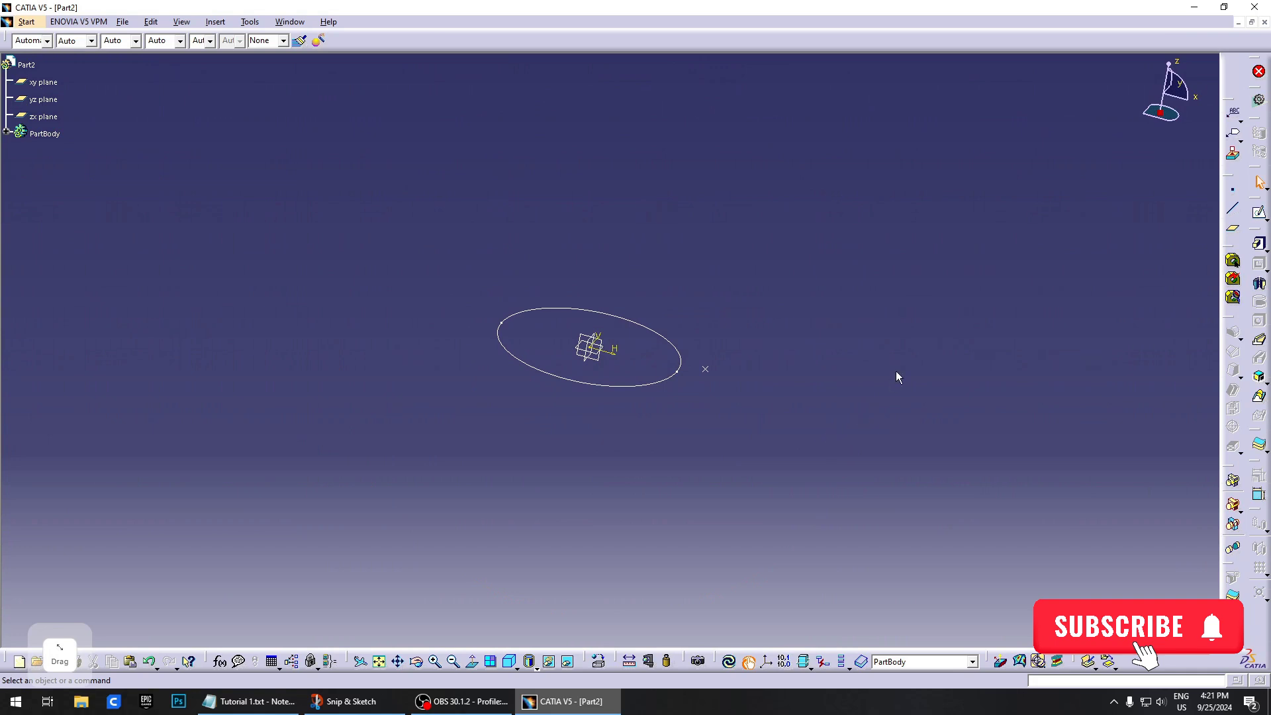
{"action": "mouse_move", "coordinate": [896, 372]}
{"action": "middle_mouse_down"}
{"action": "mouse_move", "coordinate": [828, 355]}
{"action": "mouse_move", "coordinate": [723, 366]}
{"action": "mouse_move", "coordinate": [760, 364]}
{"action": "middle_mouse_up"}
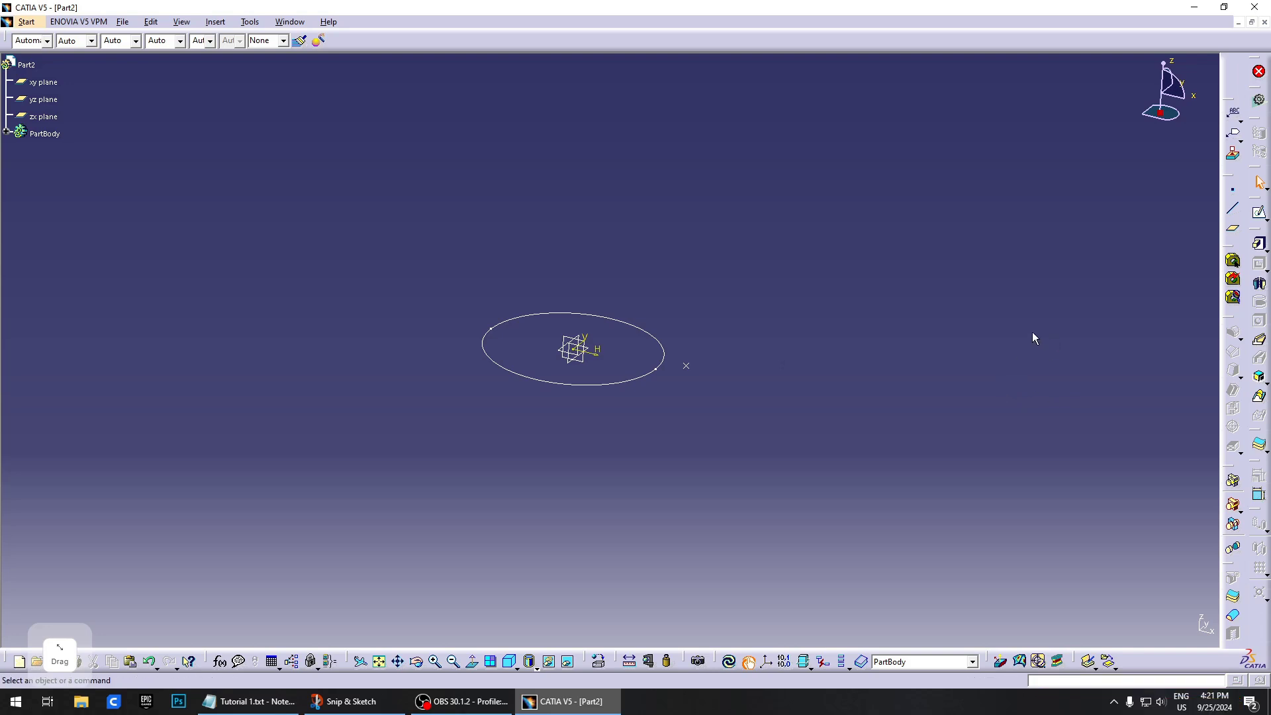
Try to pad the circle sketch by 20 mm, using the sketch with its standard point anyway
{"action": "left_click", "coordinate": [1260, 245]}
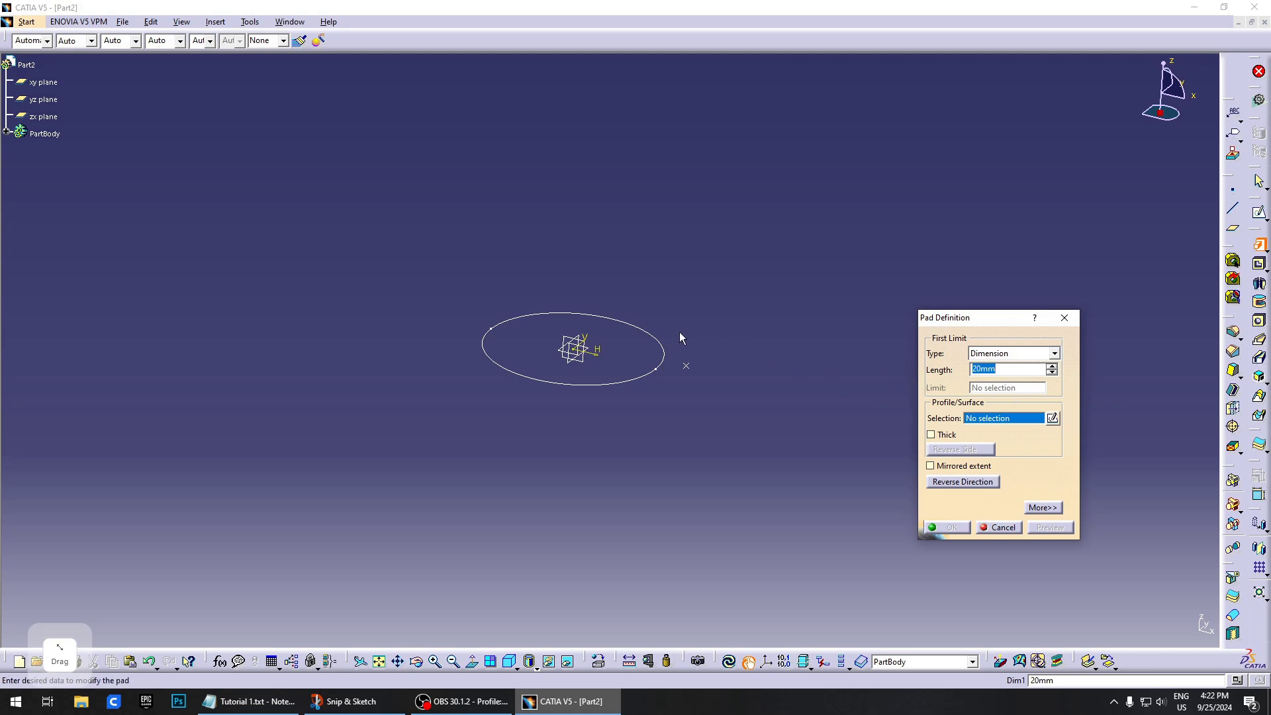
{"action": "left_click", "coordinate": [654, 337]}
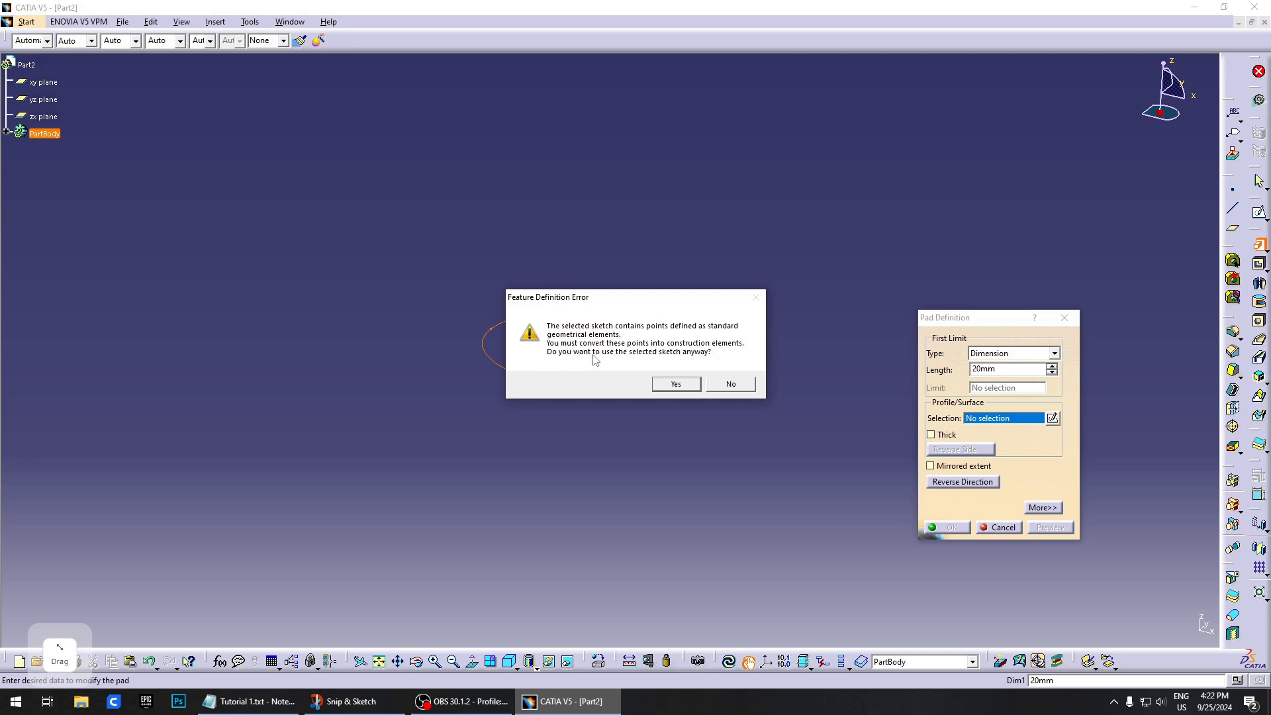
{"action": "left_click", "coordinate": [685, 389]}
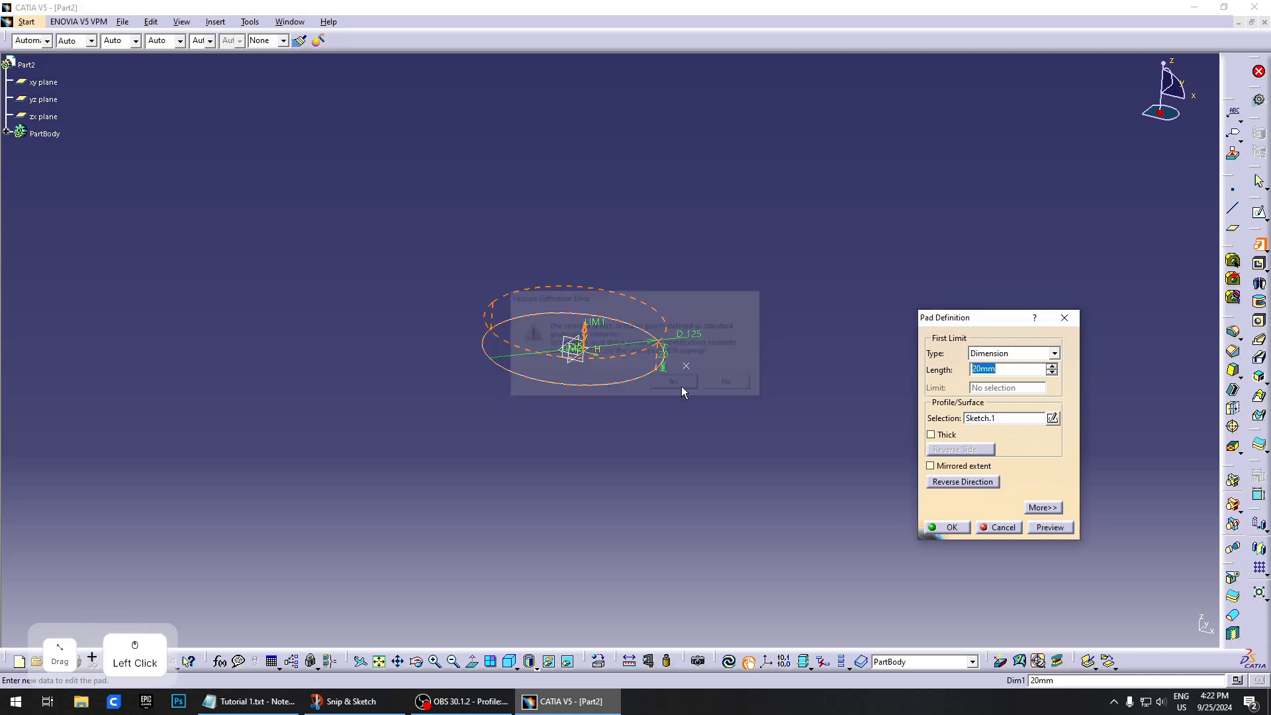
{"action": "left_click", "coordinate": [956, 533]}
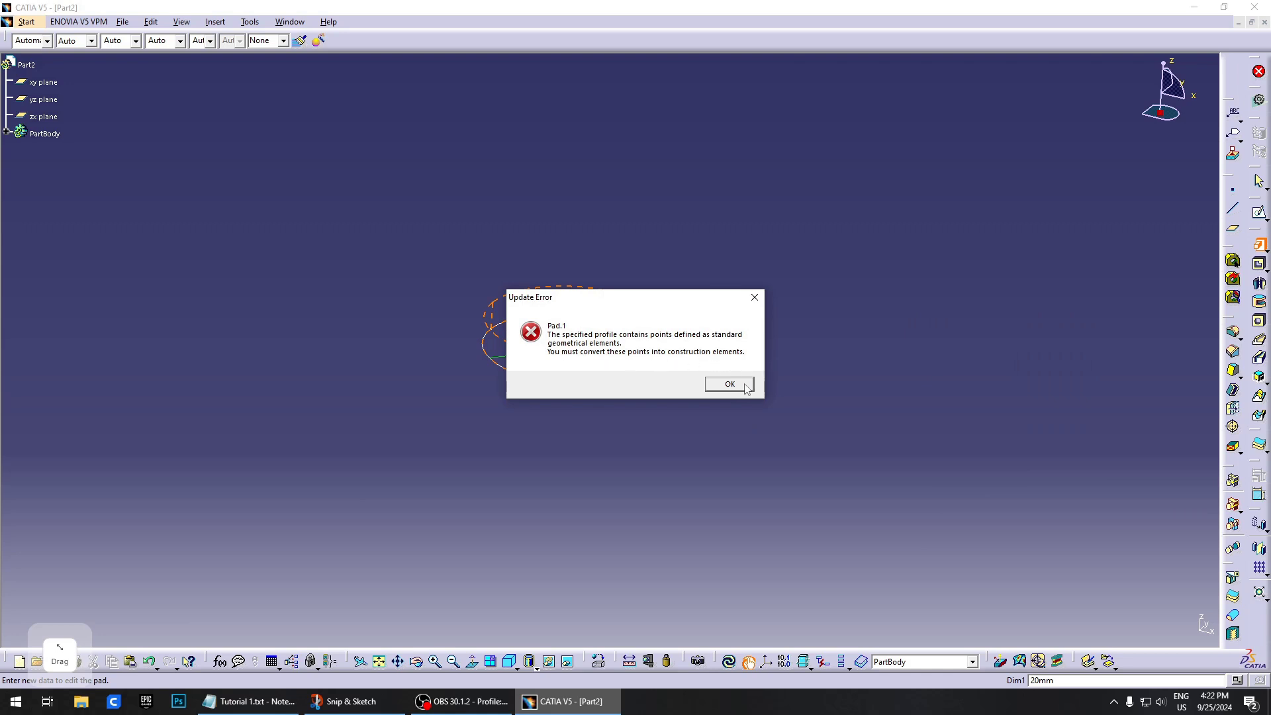
{"action": "left_click", "coordinate": [726, 391]}
{"action": "left_click", "coordinate": [1014, 526]}
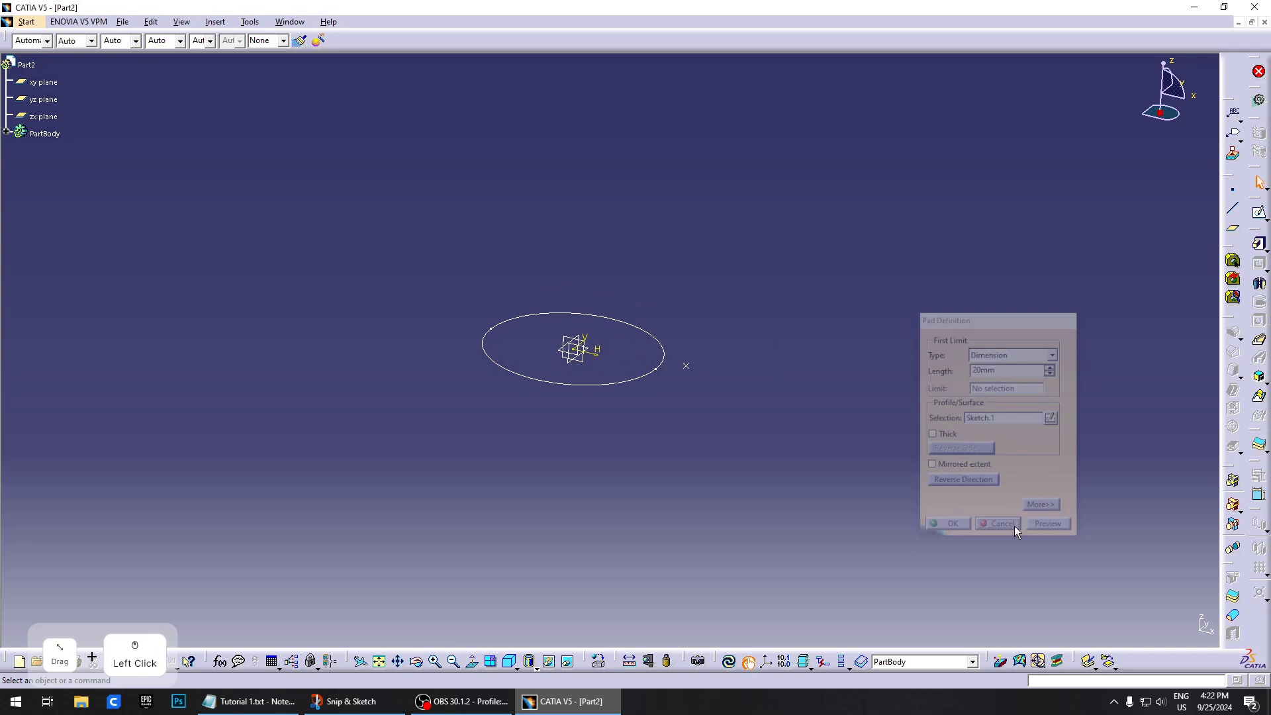
Reopen Sketch.1 for editing and move the stray point up and to the right, away from the circle
{"action": "left_click", "coordinate": [641, 330]}
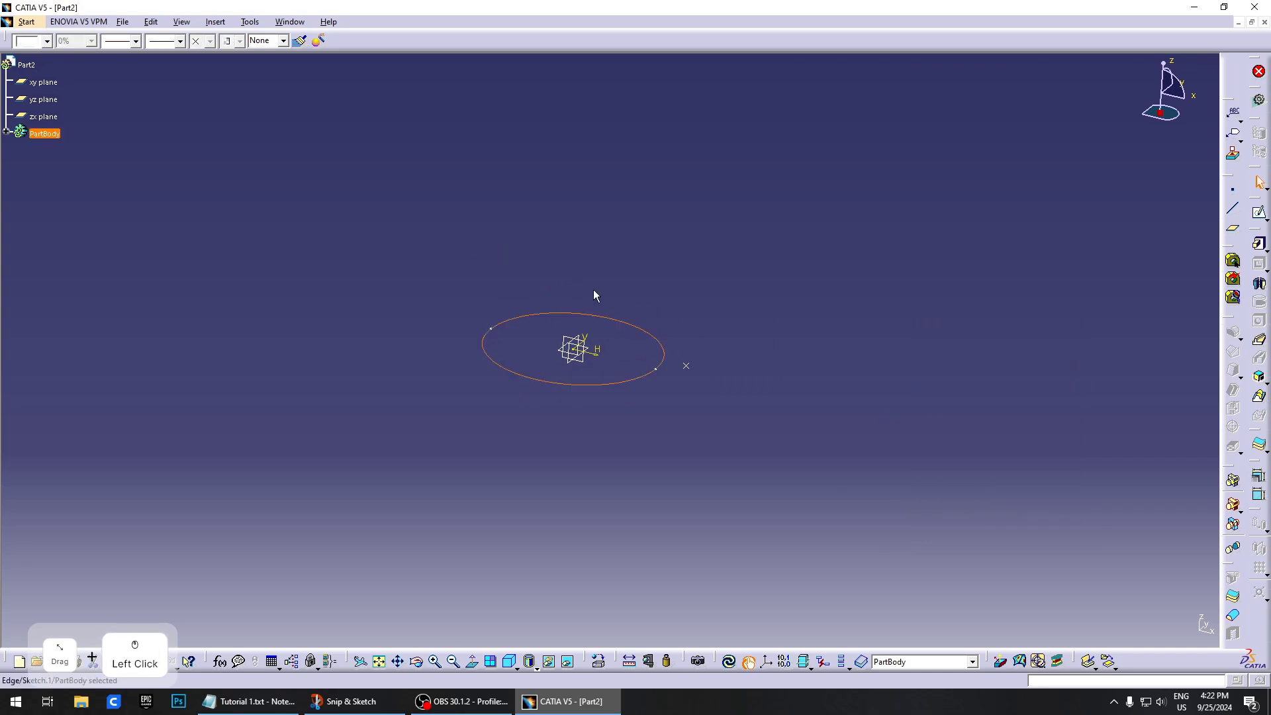
{"action": "left_click", "coordinate": [12, 132]}
{"action": "left_click", "coordinate": [61, 149]}
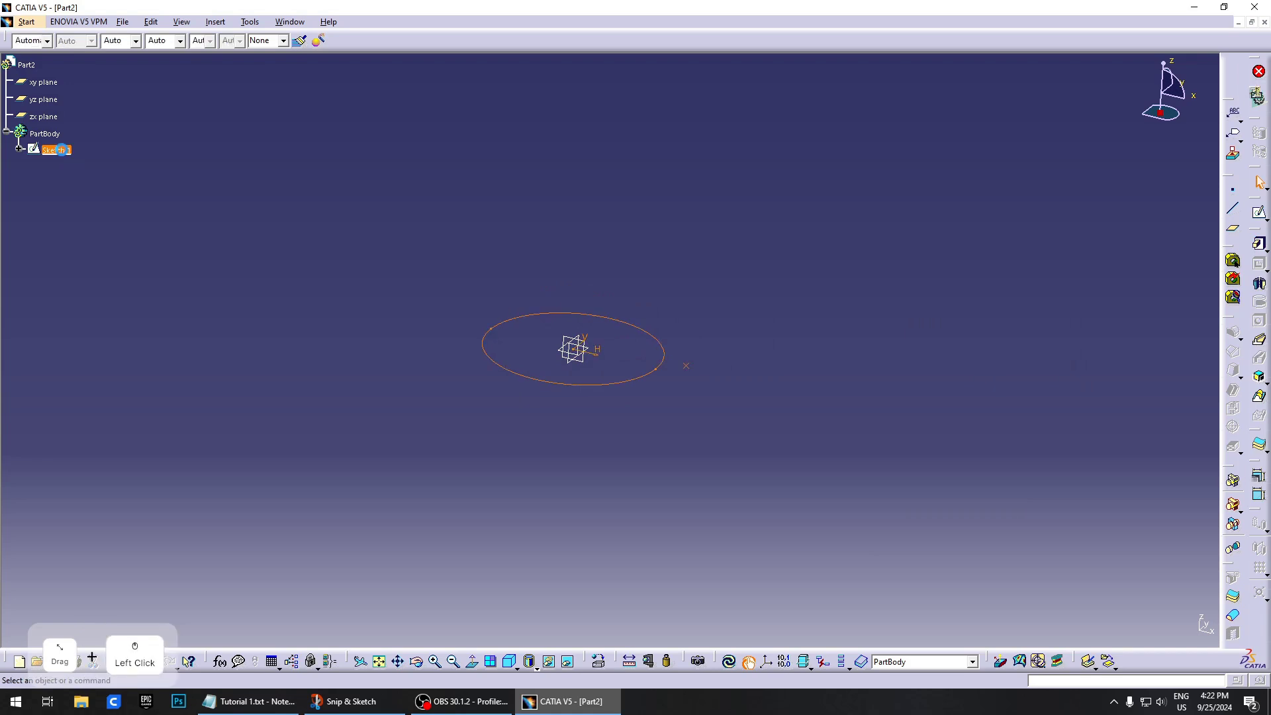
{"action": "double_click", "coordinate": [60, 149]}
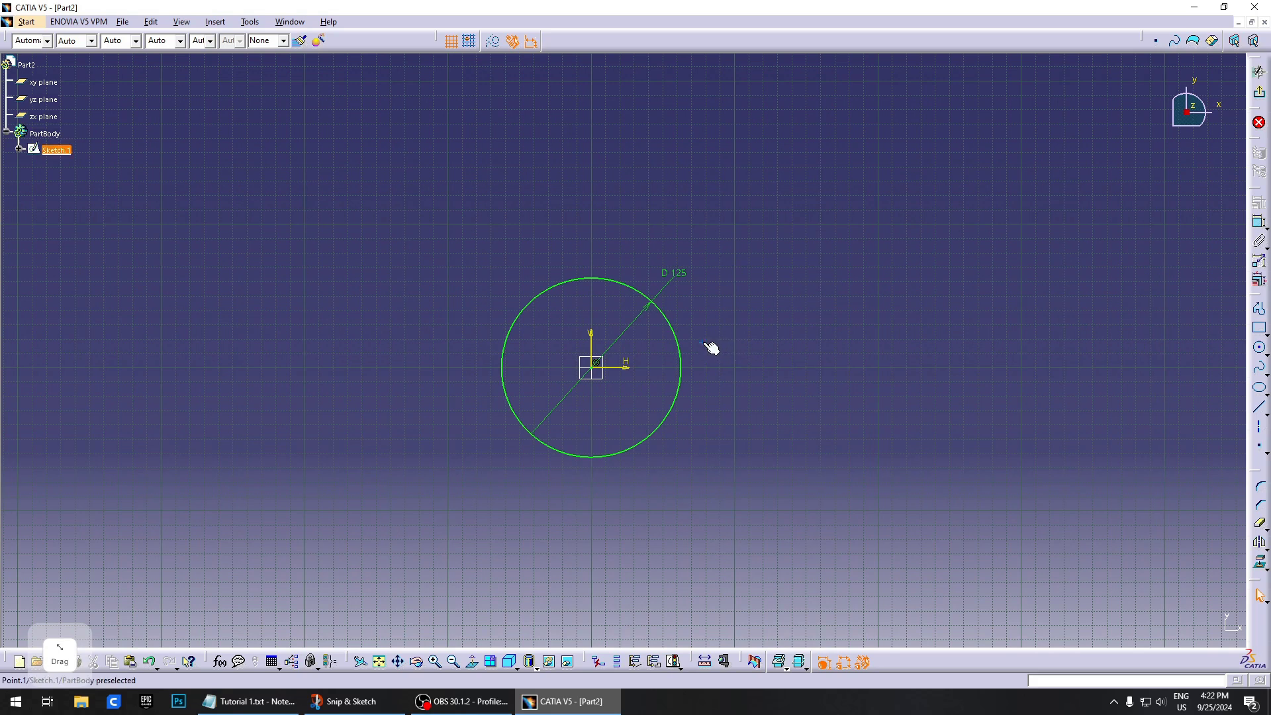
{"action": "mouse_move", "coordinate": [703, 343]}
{"action": "left_mouse_down"}
{"action": "mouse_move", "coordinate": [720, 310]}
{"action": "mouse_move", "coordinate": [749, 311]}
{"action": "left_mouse_up"}
{"action": "left_click", "coordinate": [807, 364]}
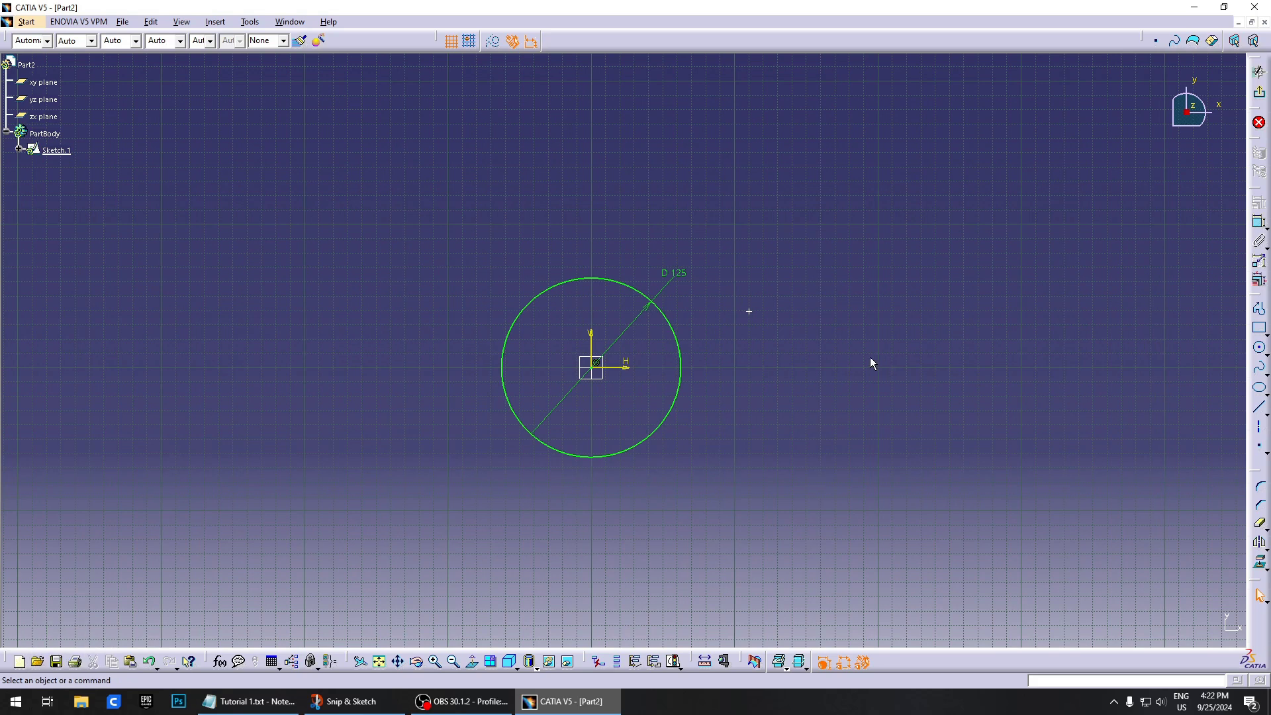
Convert the stray standard point outside the circle into a construction element
{"action": "left_click_drag", "start_coordinate": [823, 294], "coordinate": [720, 369]}
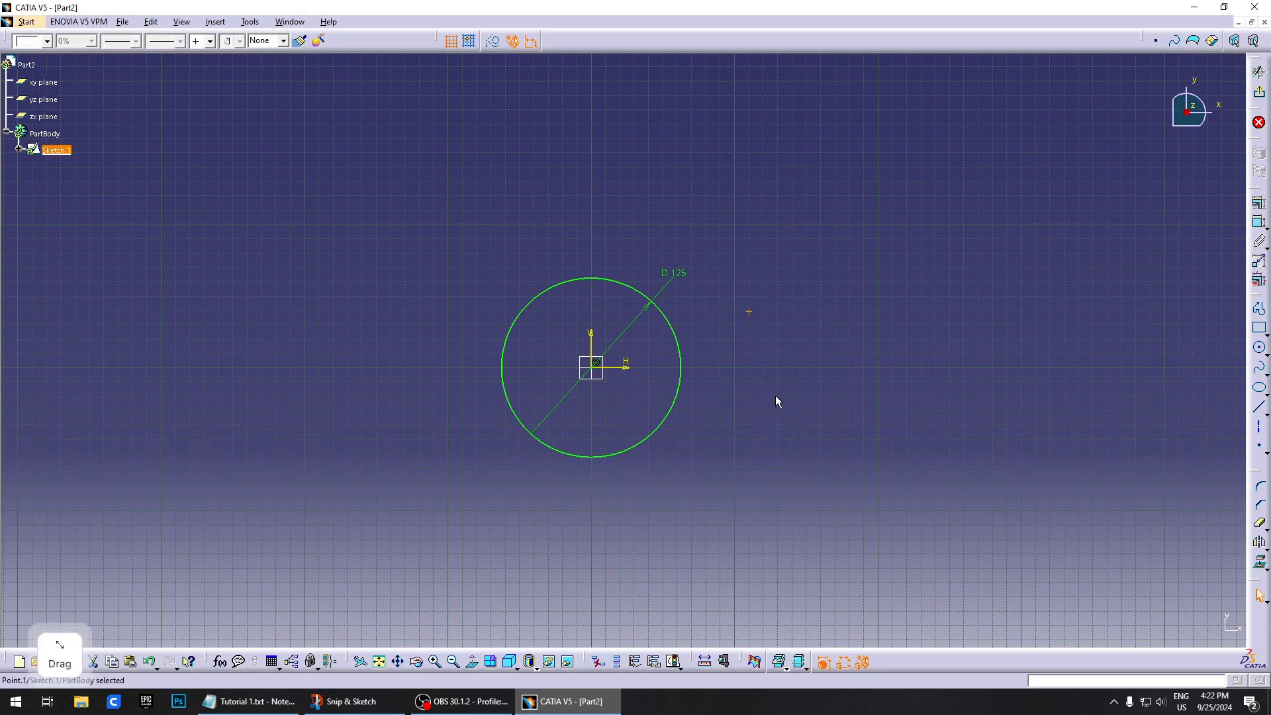
{"action": "left_click", "coordinate": [825, 348]}
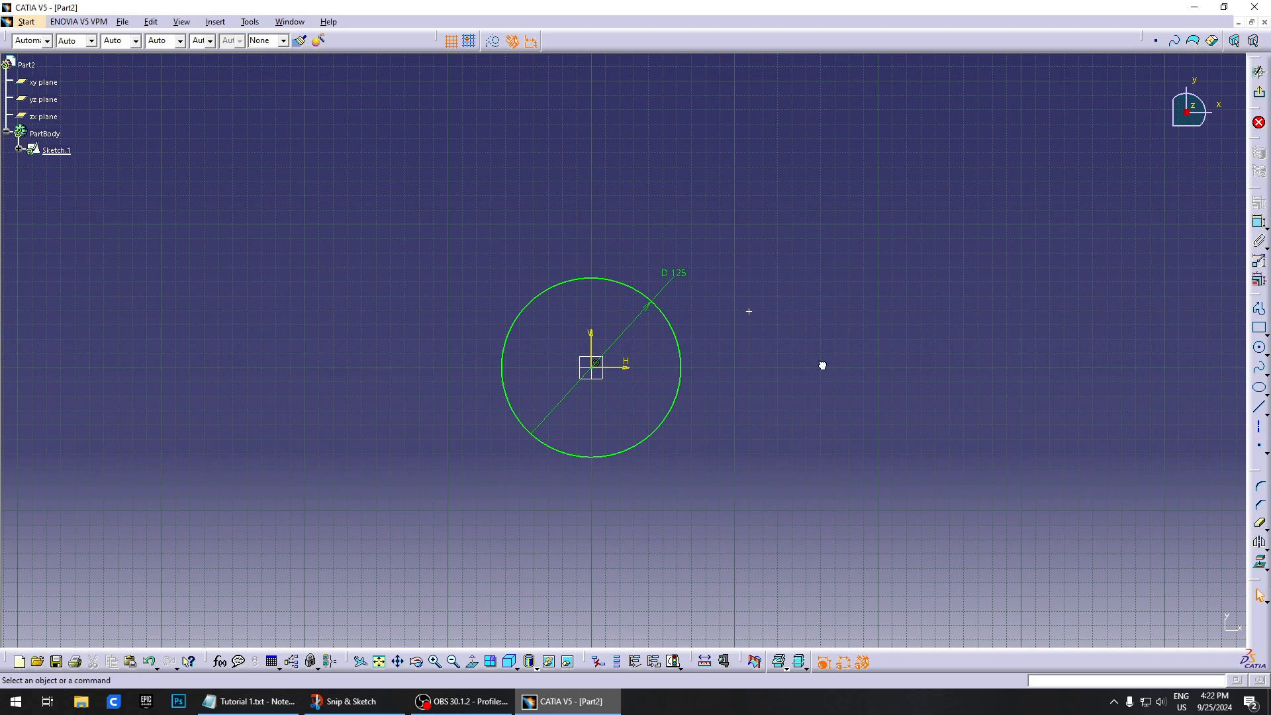
{"action": "left_click", "coordinate": [823, 366]}
{"action": "left_click_drag", "start_coordinate": [812, 281], "coordinate": [722, 351]}
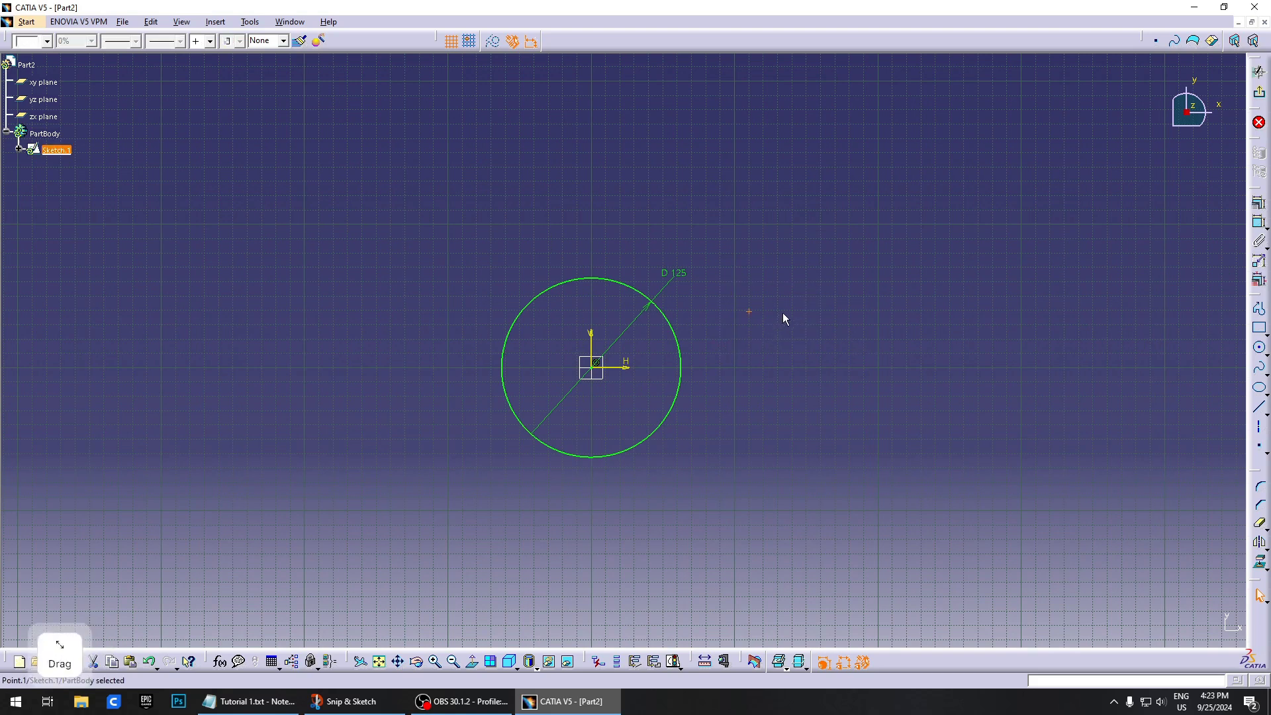
{"action": "left_click", "coordinate": [792, 311]}
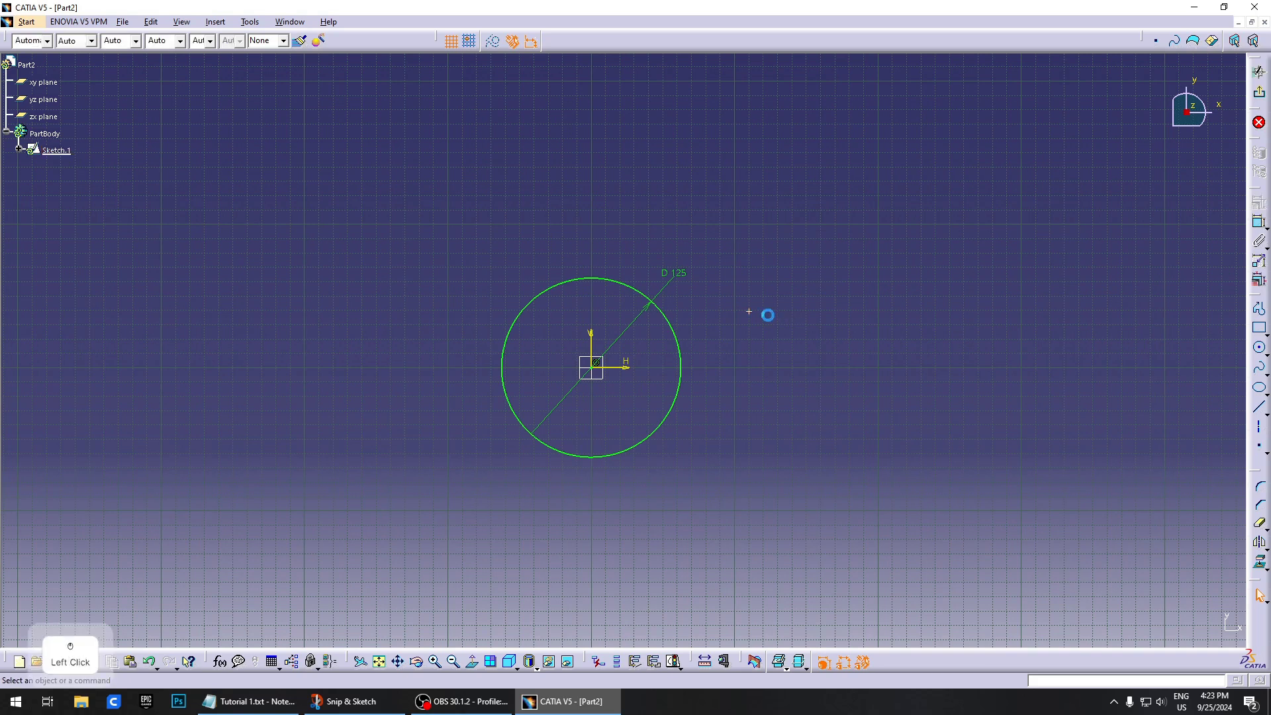
{"action": "left_click", "coordinate": [748, 311]}
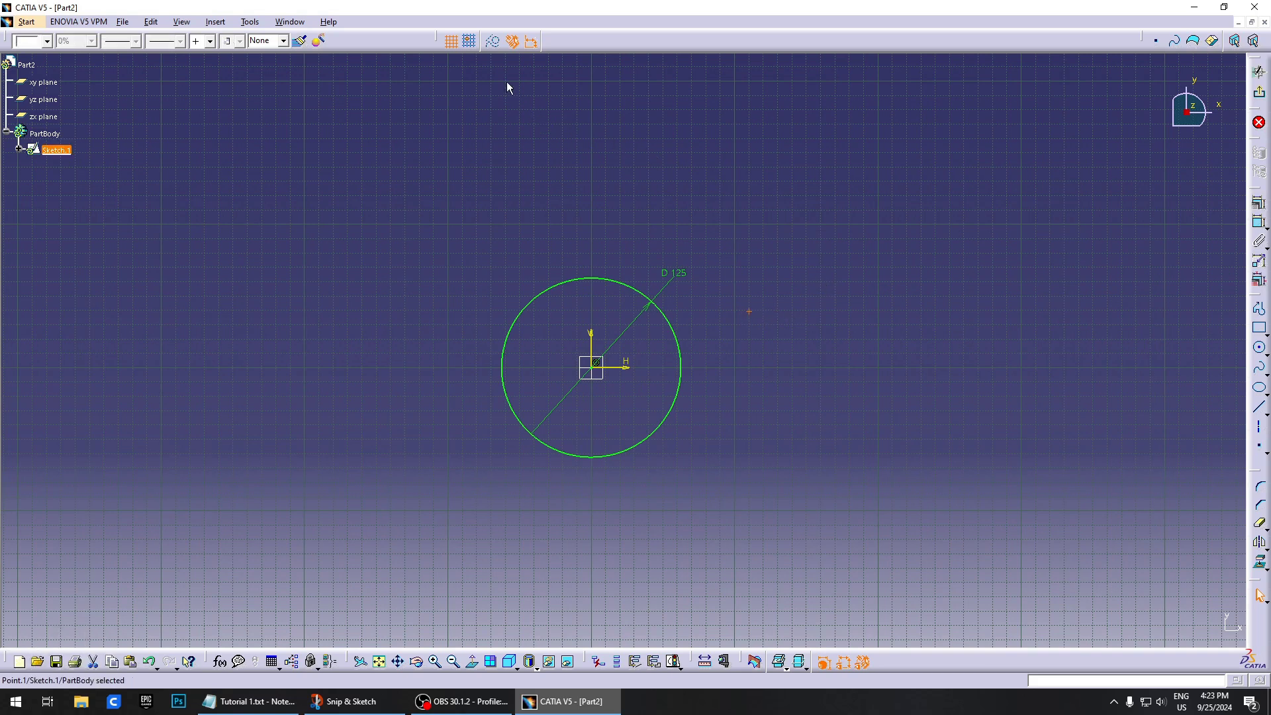
{"action": "left_click", "coordinate": [493, 45]}
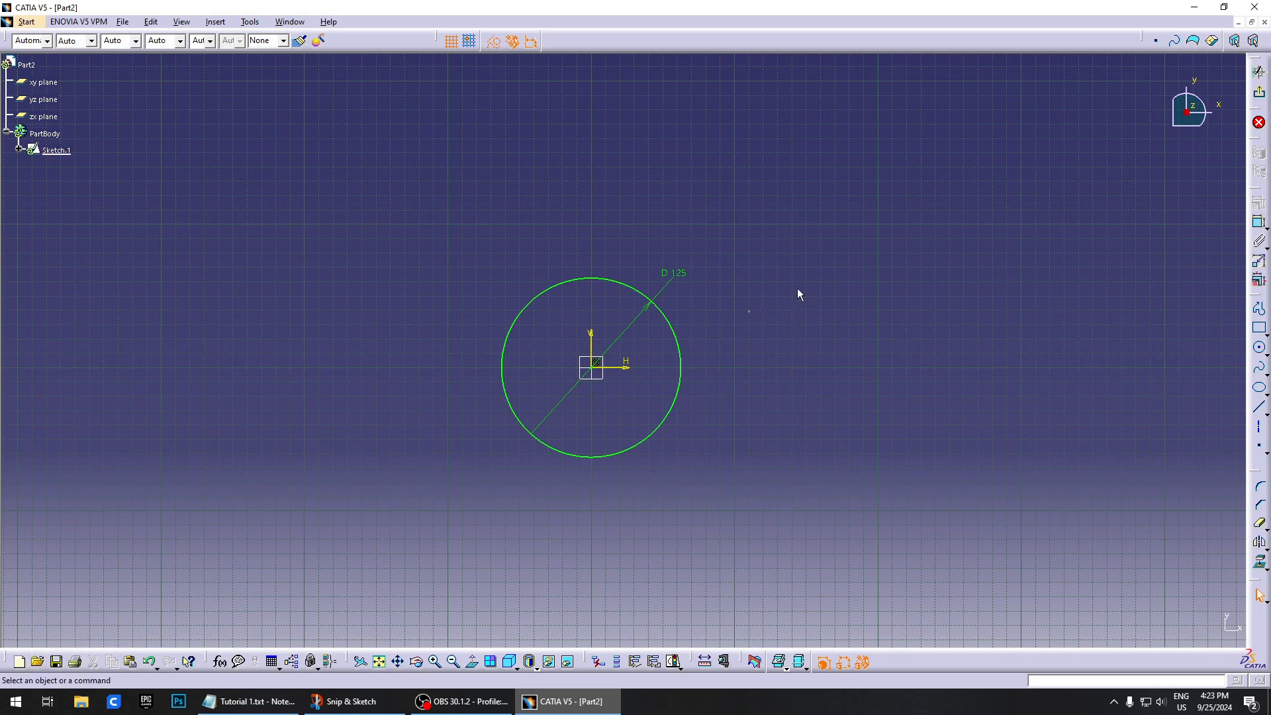
{"action": "left_click", "coordinate": [822, 327]}
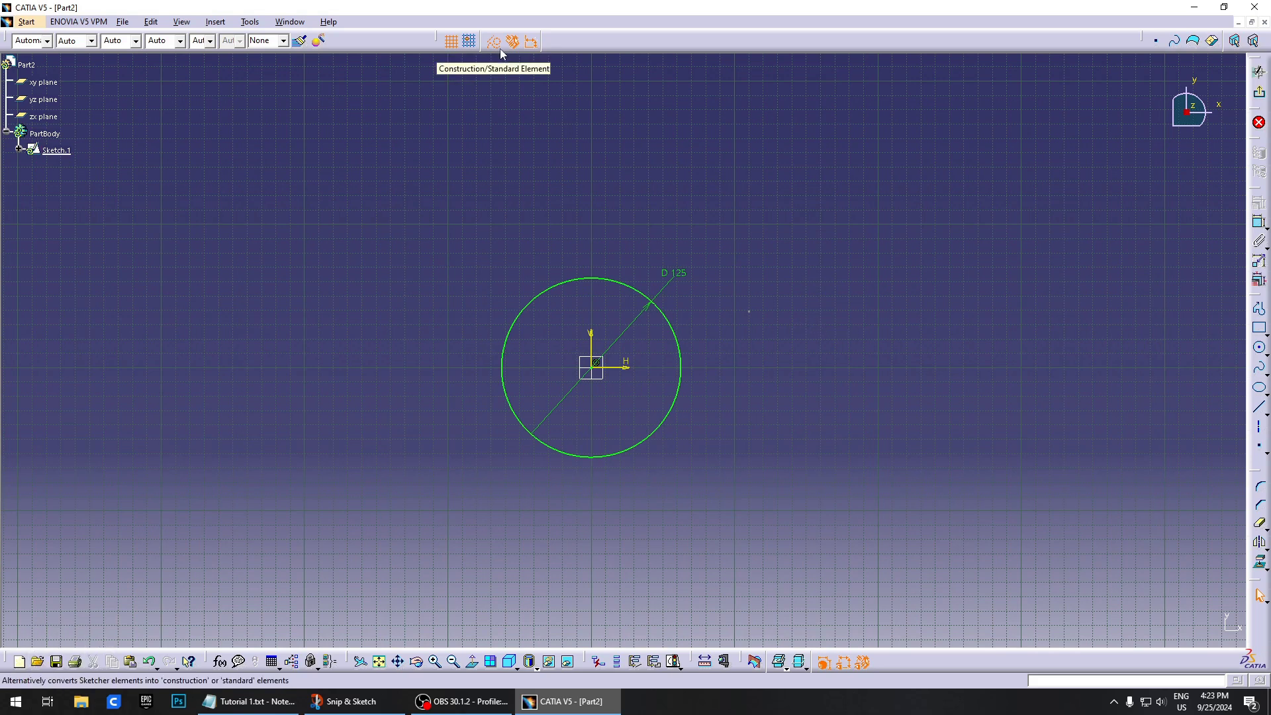
{"action": "left_click", "coordinate": [1002, 345]}
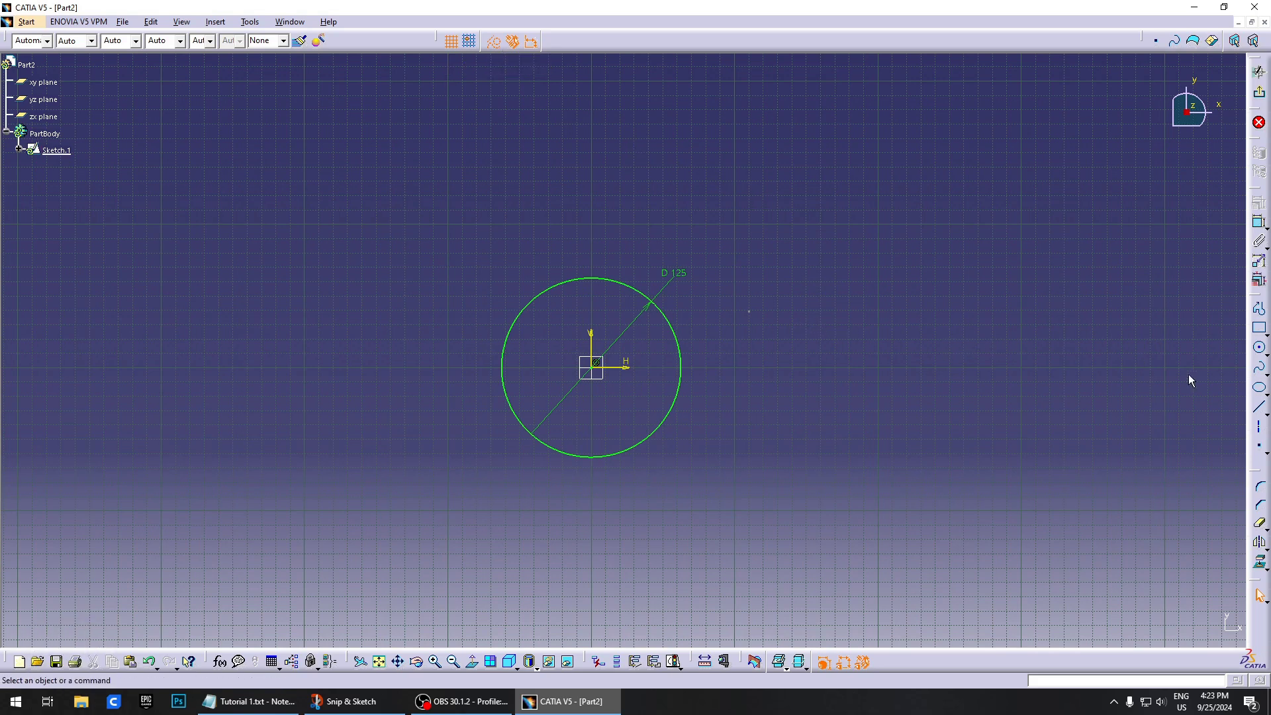
Draw a slanted construction line outside the circle, descending past the converted point
{"action": "left_click", "coordinate": [1262, 409]}
{"action": "left_click", "coordinate": [759, 213]}
{"action": "left_click", "coordinate": [894, 348]}
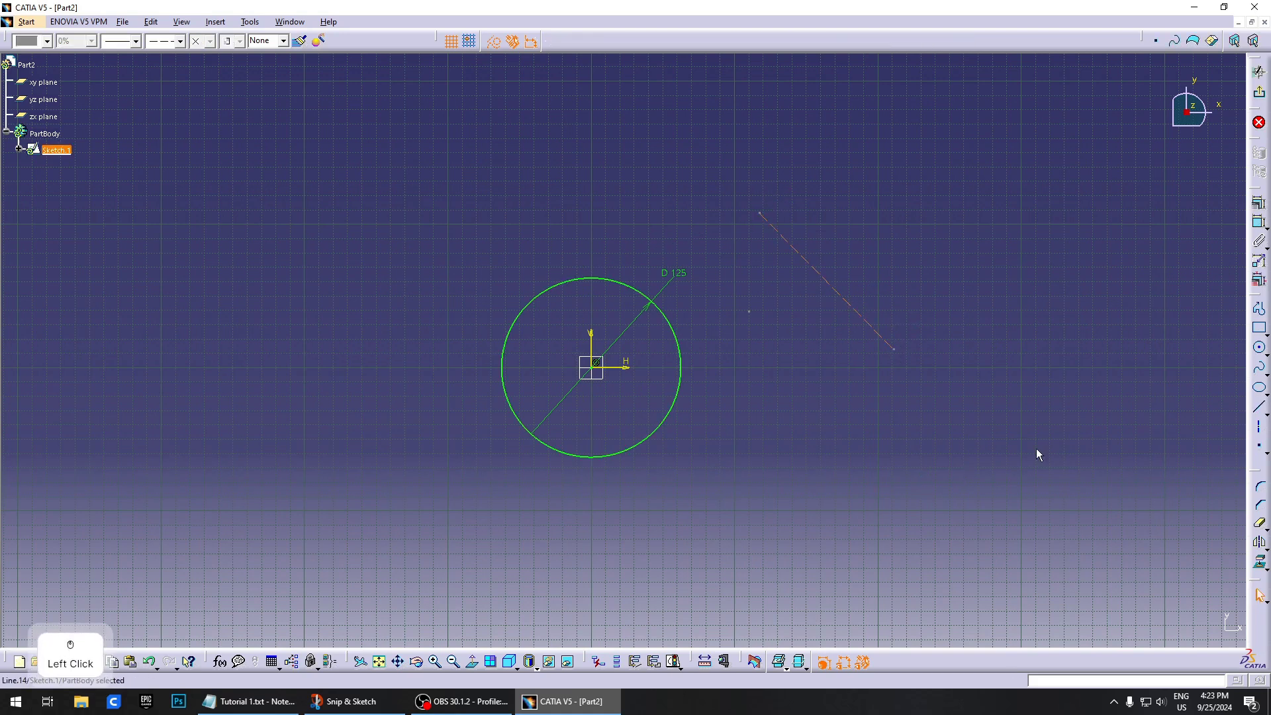
Draw a tilted construction ellipse beyond the construction line, with a major radius of about 53 mm
{"action": "left_click", "coordinate": [1259, 388]}
{"action": "left_click", "coordinate": [967, 226]}
{"action": "left_click", "coordinate": [912, 195]}
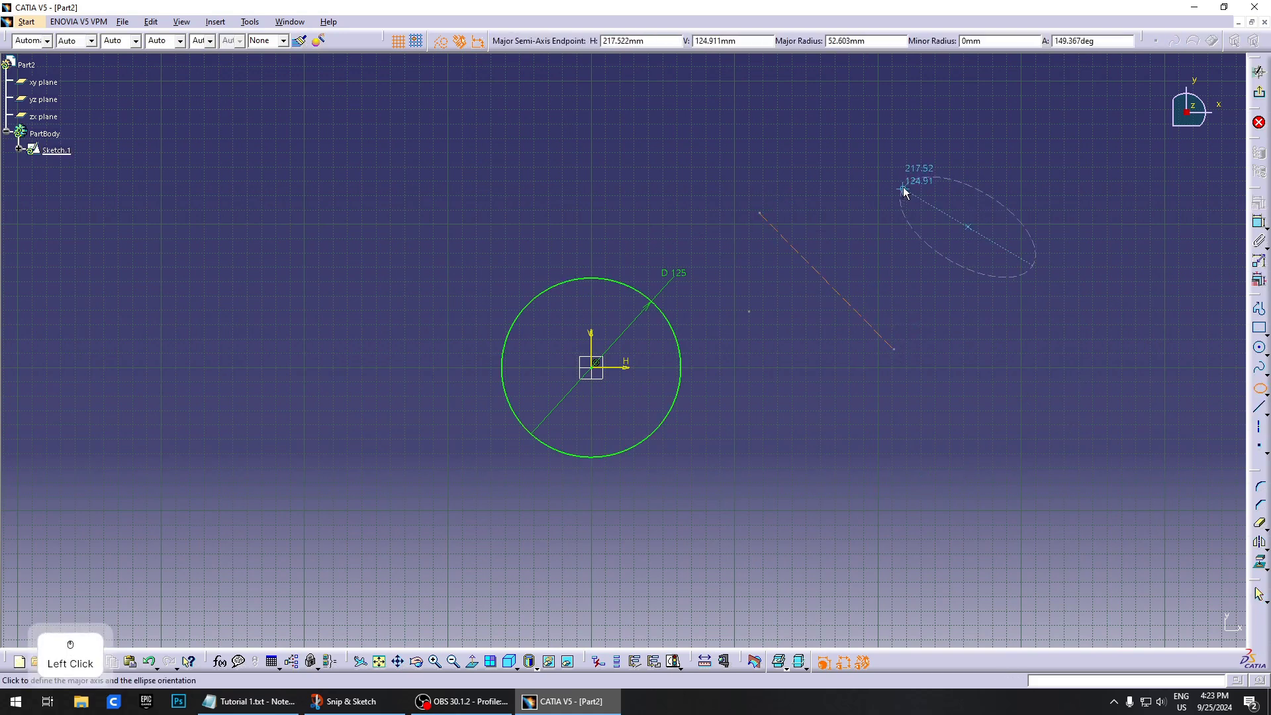
{"action": "left_click", "coordinate": [929, 232]}
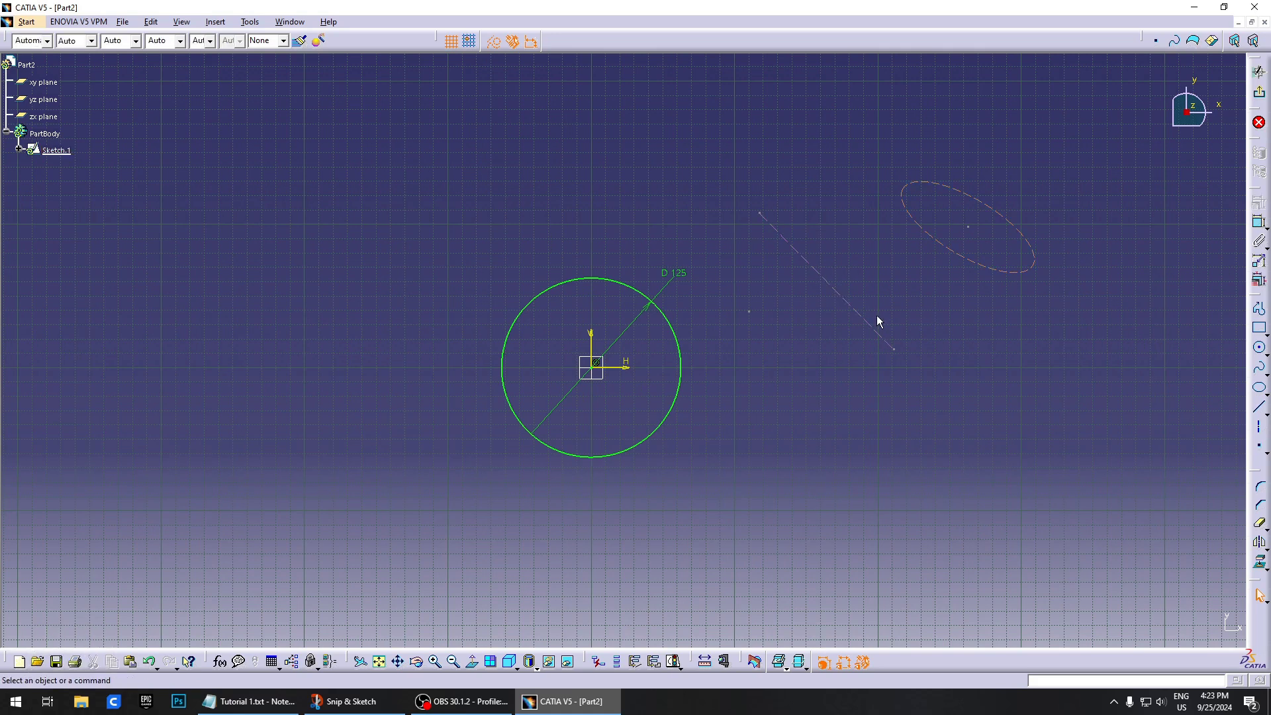
{"action": "left_click", "coordinate": [920, 311]}
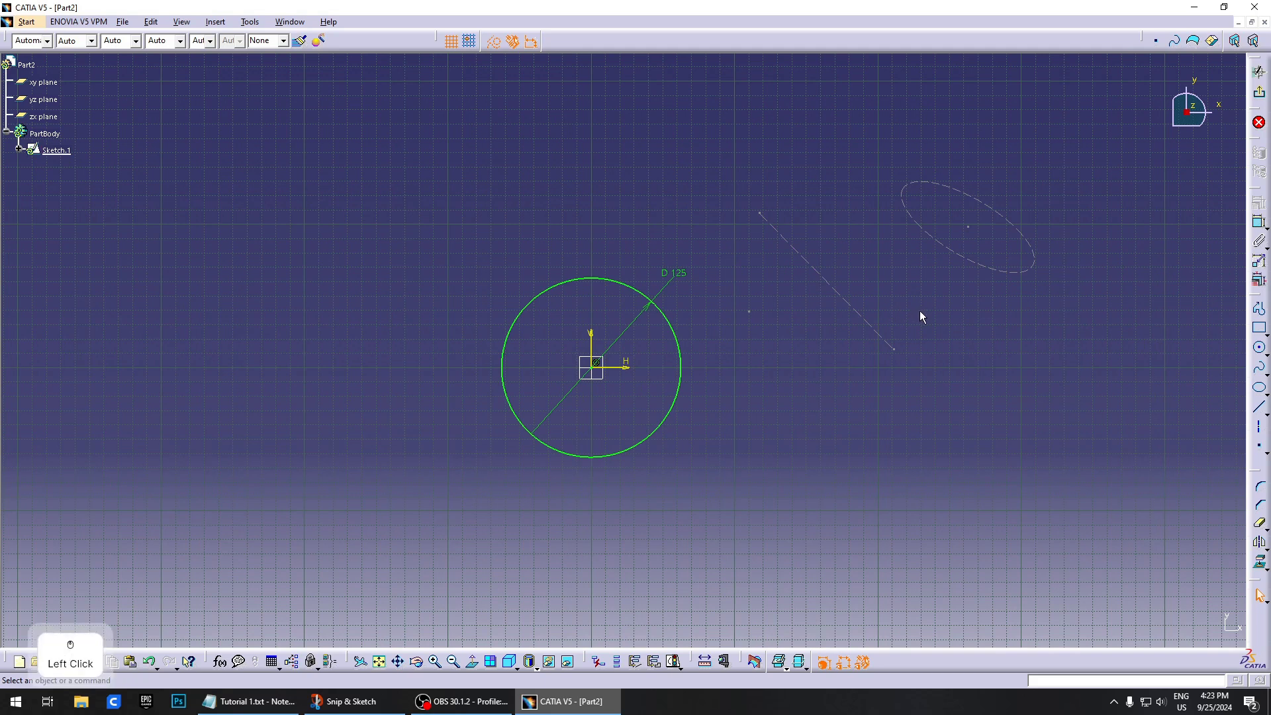
Exit the sketch and enlarge the angled 3D view of the circle
{"action": "left_click", "coordinate": [1258, 92]}
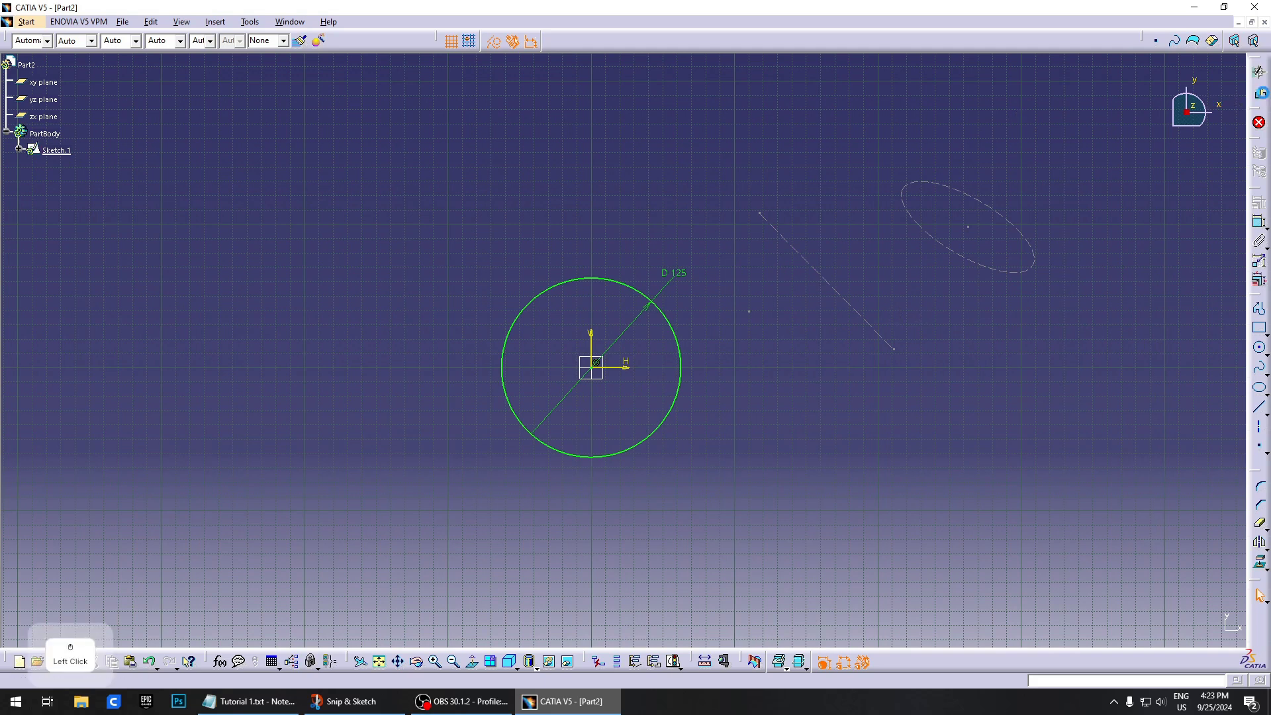
{"action": "left_click", "coordinate": [781, 308]}
{"action": "mouse_move", "coordinate": [700, 201]}
{"action": "left_mouse_down"}
{"action": "mouse_move", "coordinate": [947, 443]}
{"action": "mouse_move", "coordinate": [1069, 513]}
{"action": "left_mouse_up"}
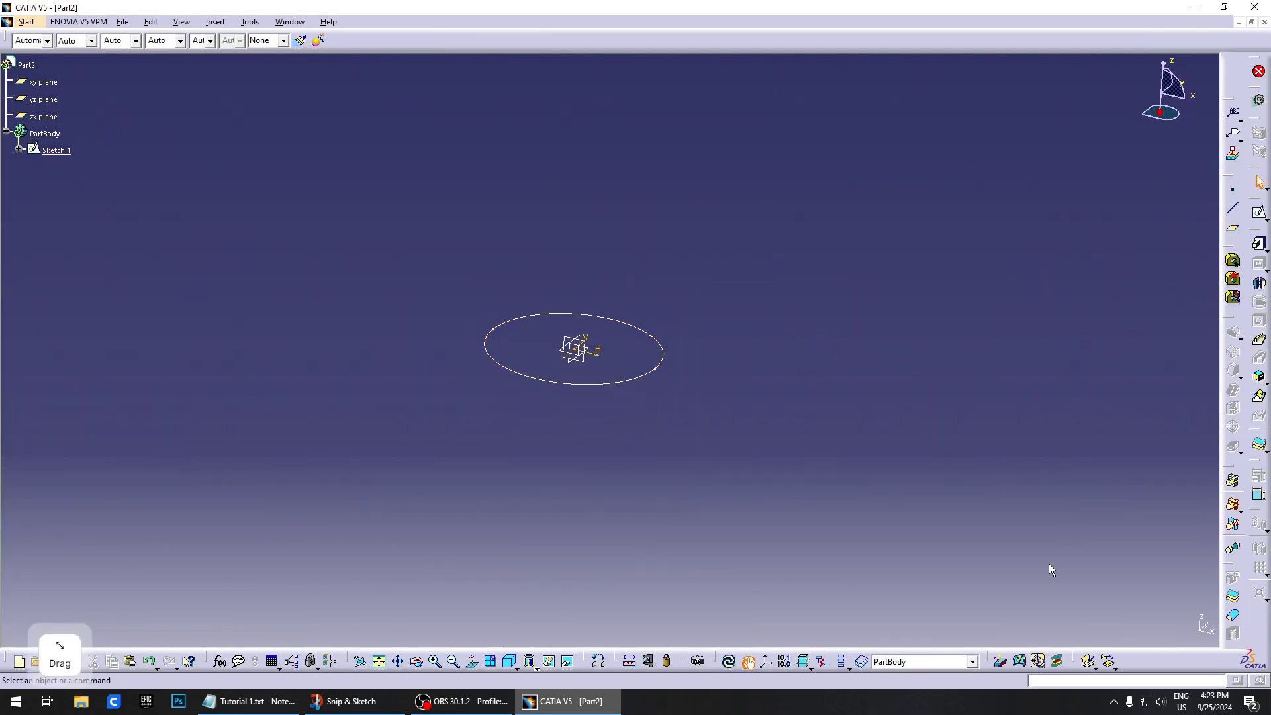
{"action": "mouse_move", "coordinate": [604, 392]}
{"action": "middle_mouse_down"}
{"action": "mouse_move", "coordinate": [729, 437]}
{"action": "mouse_move", "coordinate": [646, 397]}
{"action": "middle_mouse_up"}
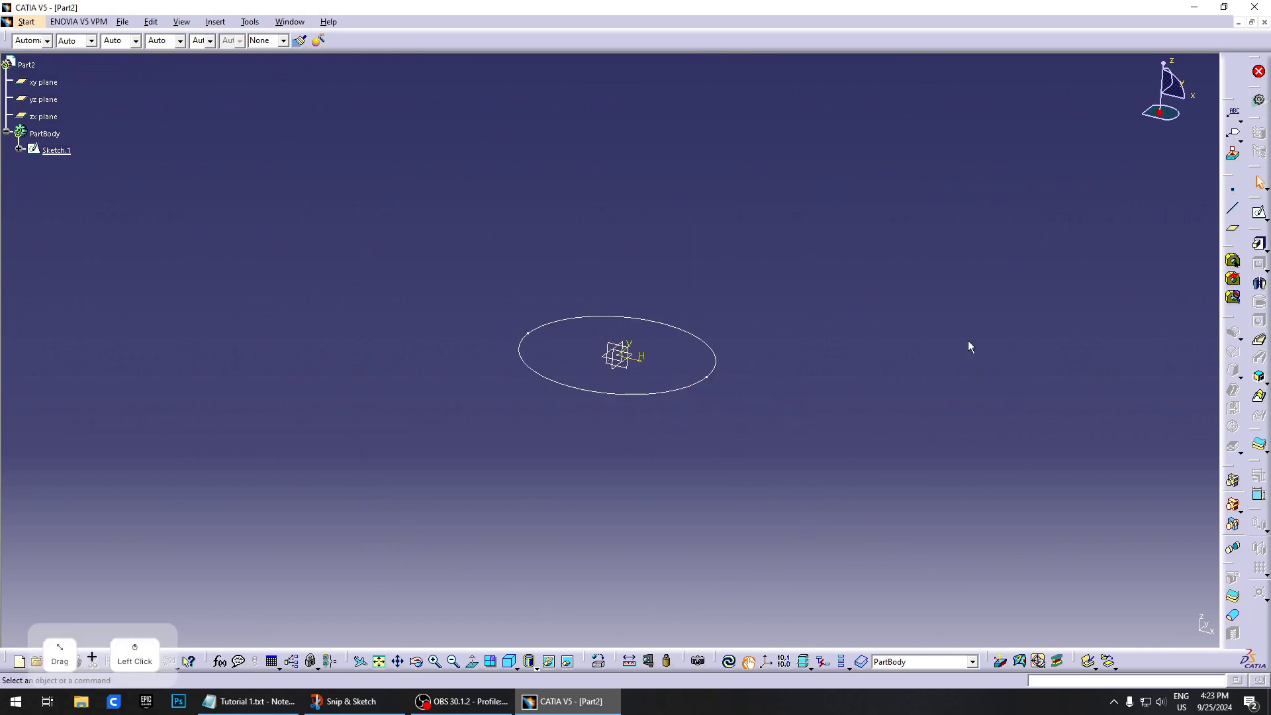
Pad Sketch.1 with a Dimension-type length of 20 mm
{"action": "left_click", "coordinate": [1259, 245]}
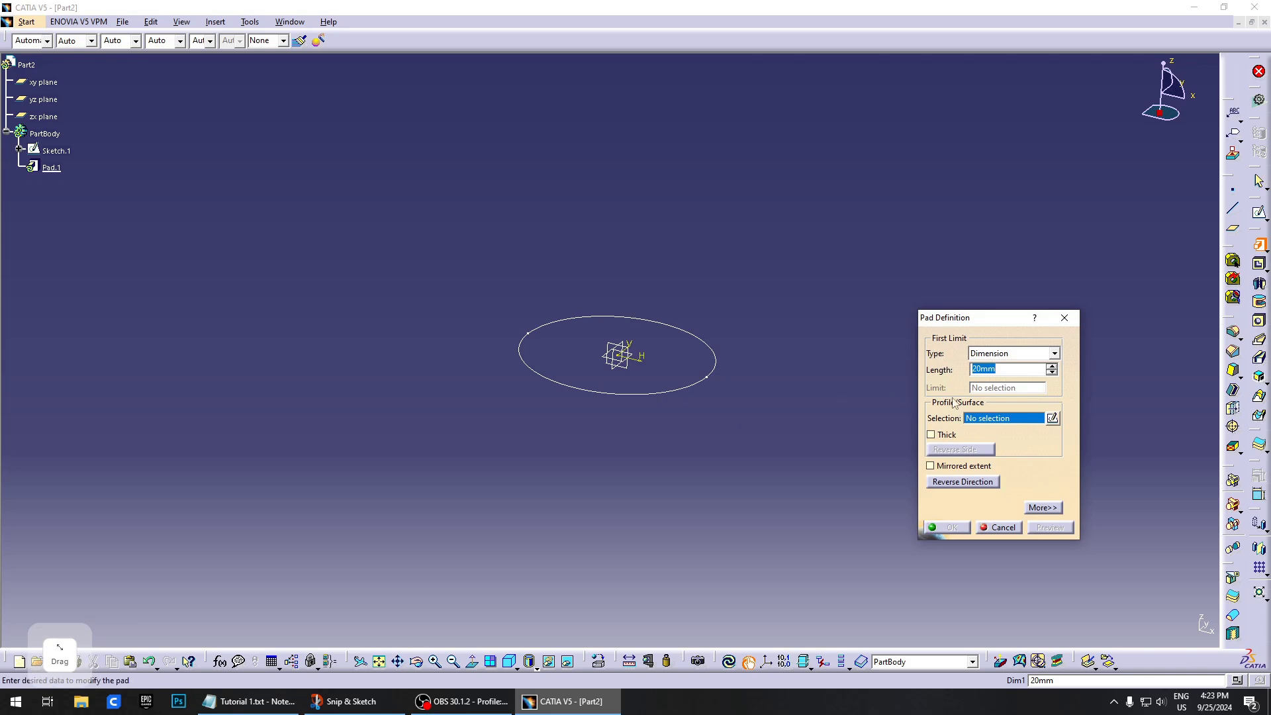
{"action": "left_click", "coordinate": [992, 420]}
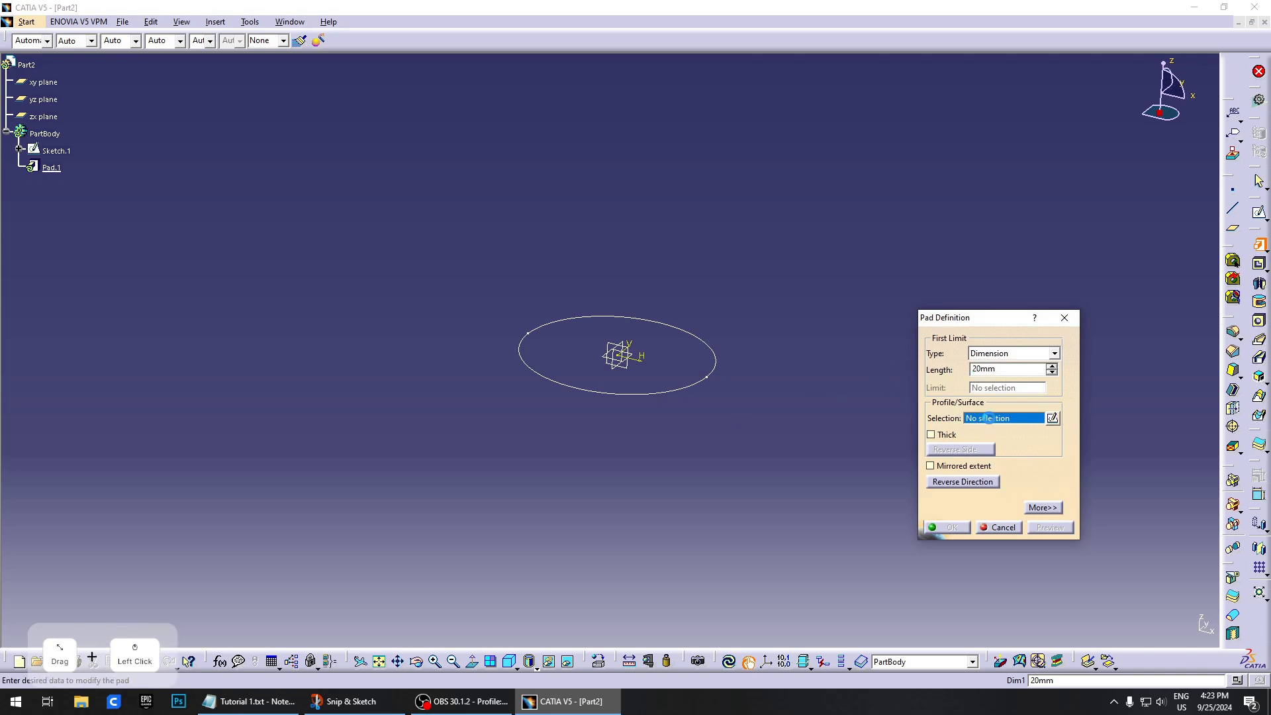
{"action": "left_click", "coordinate": [697, 335]}
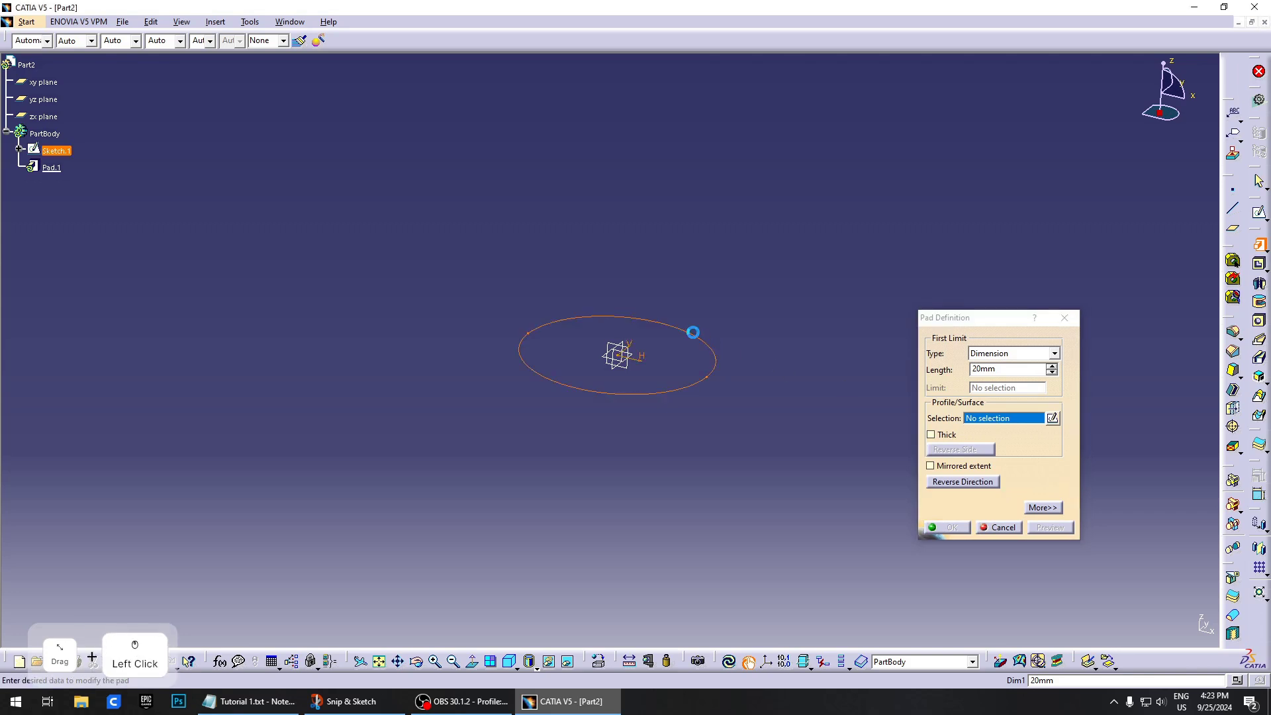
{"action": "left_click", "coordinate": [1010, 369]}
{"action": "left_click_drag", "start_coordinate": [1010, 369], "coordinate": [955, 370]}
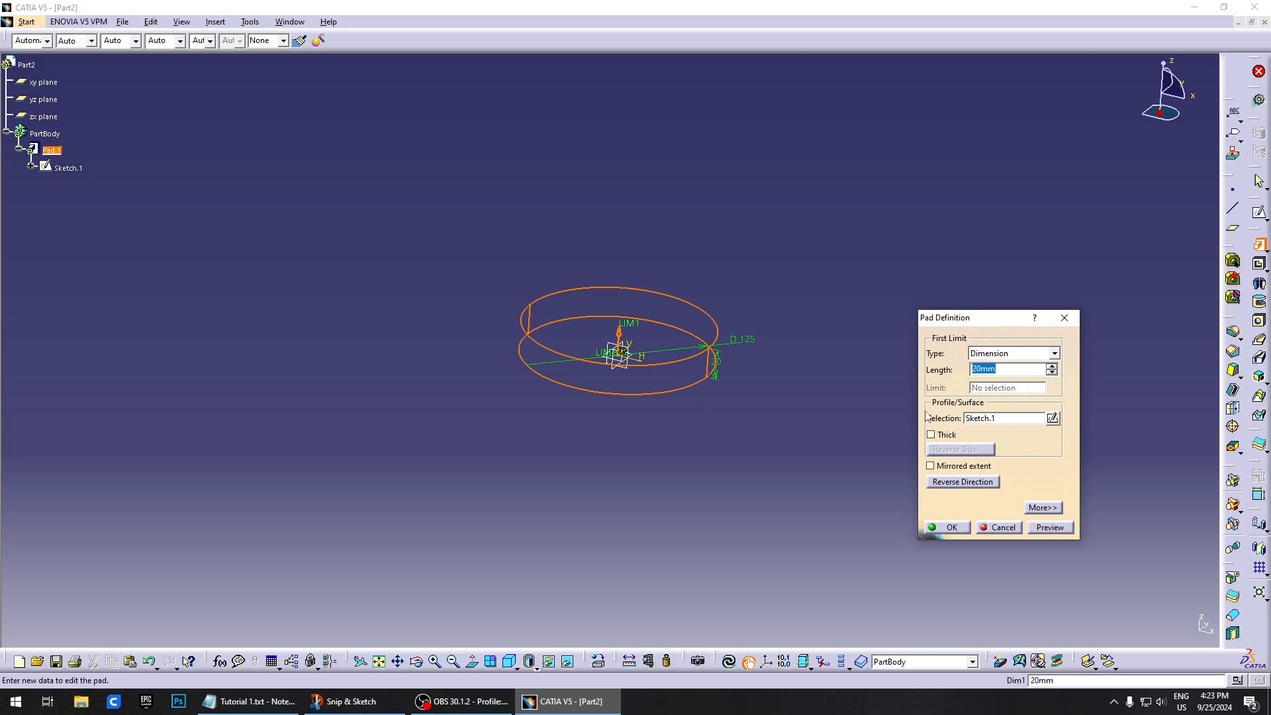
{"action": "left_click", "coordinate": [951, 528]}
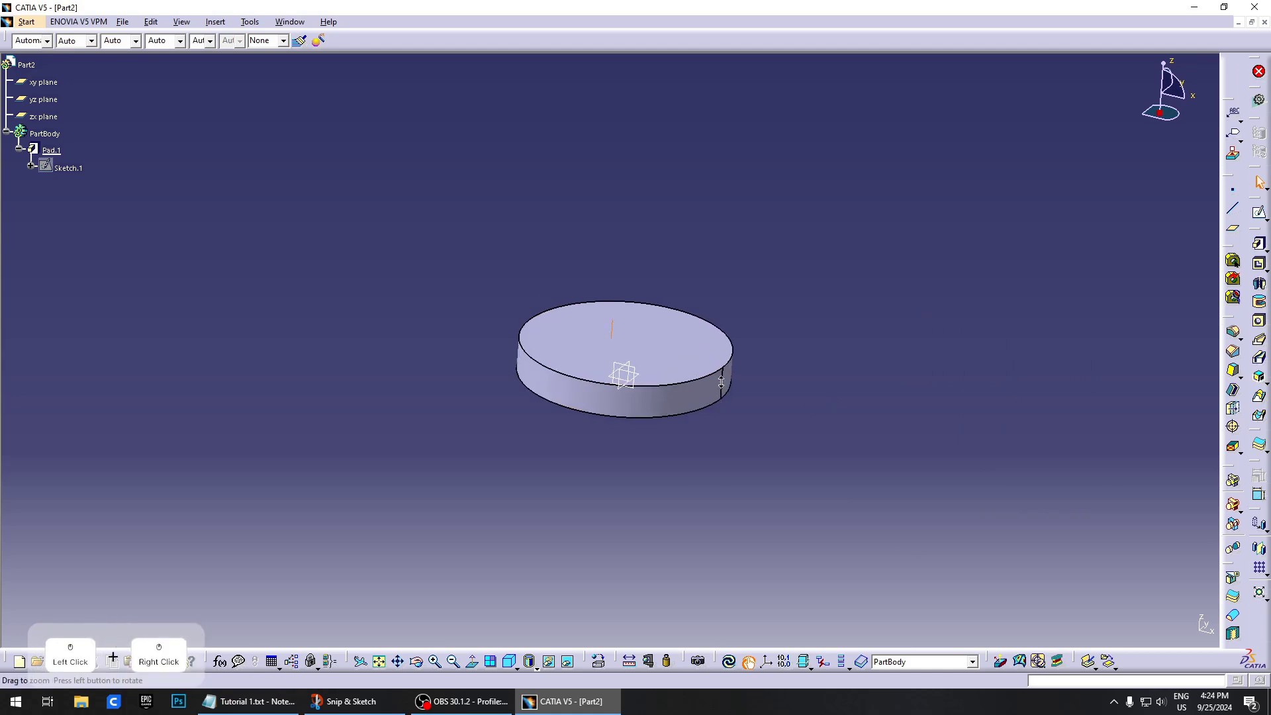
Open a new sketch on the top face of the padded disc
{"action": "middle_click_drag", "start_coordinate": [717, 383], "coordinate": [842, 384]}
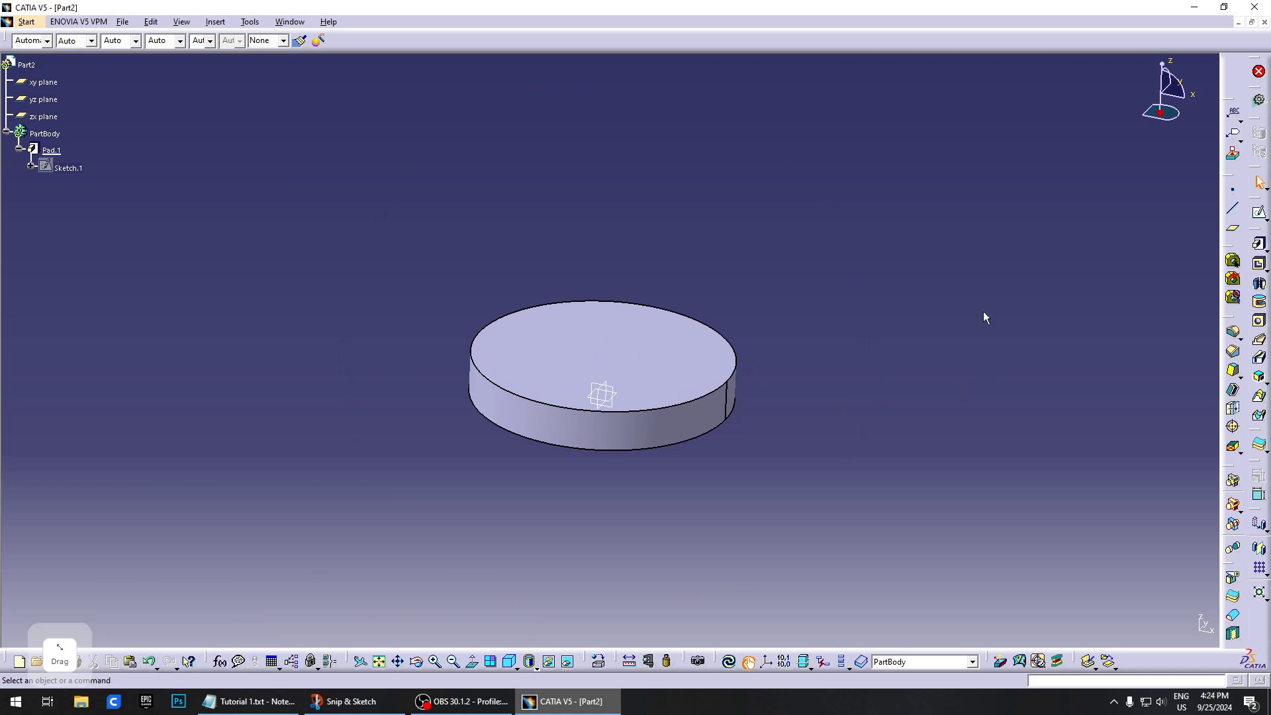
{"action": "left_click", "coordinate": [1259, 213]}
{"action": "left_click", "coordinate": [652, 343]}
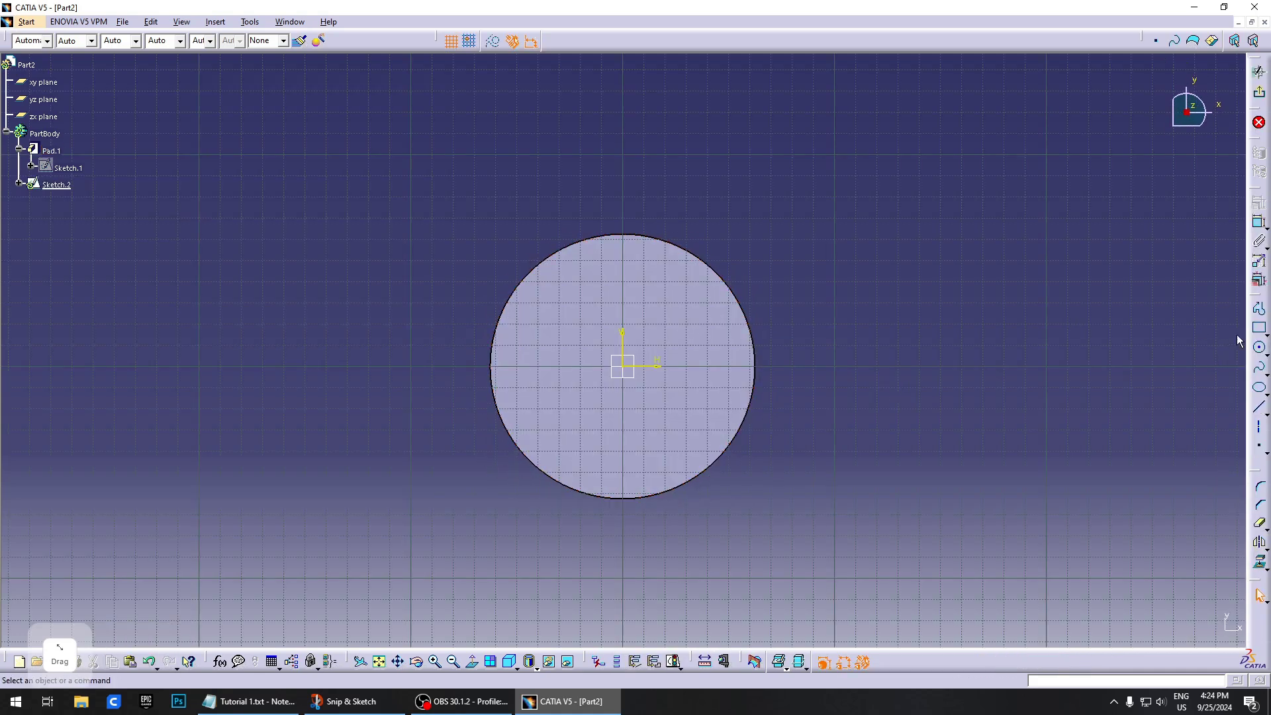
Sketch a circle centred on the origin and enlarge it beyond the disc's edge to about 207 mm in diameter
{"action": "left_click", "coordinate": [1259, 347]}
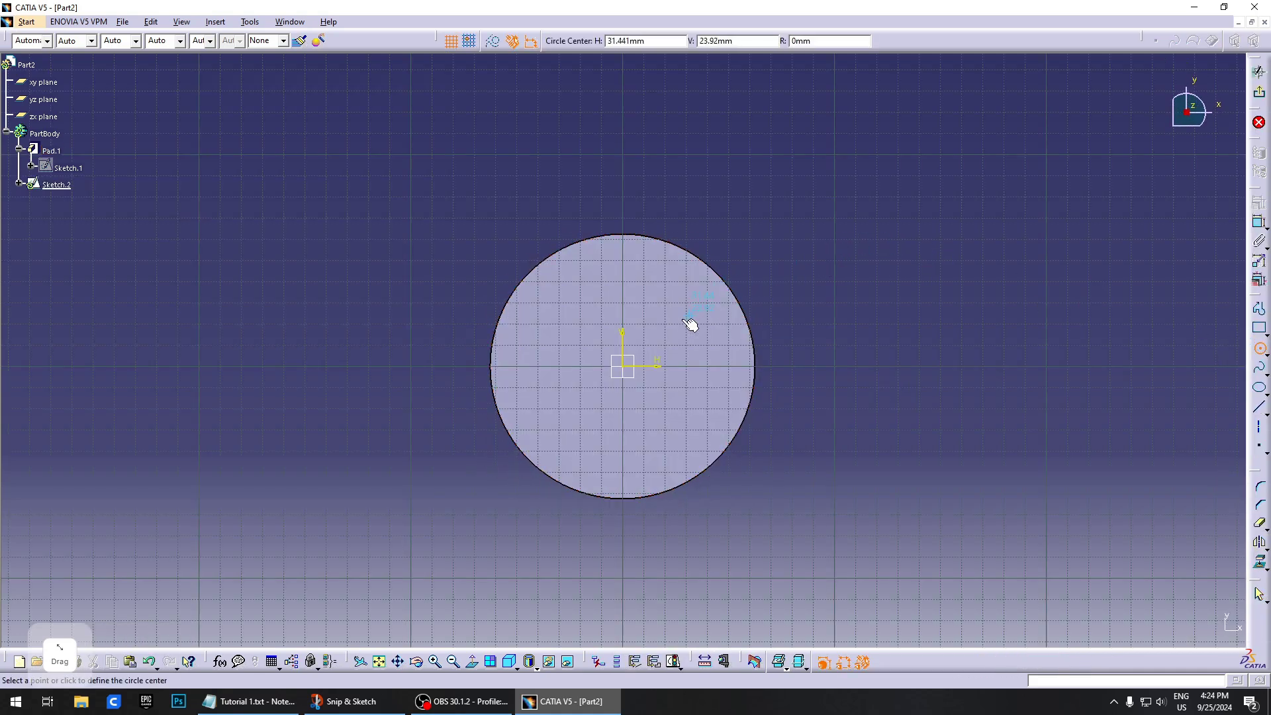
{"action": "left_click", "coordinate": [628, 369]}
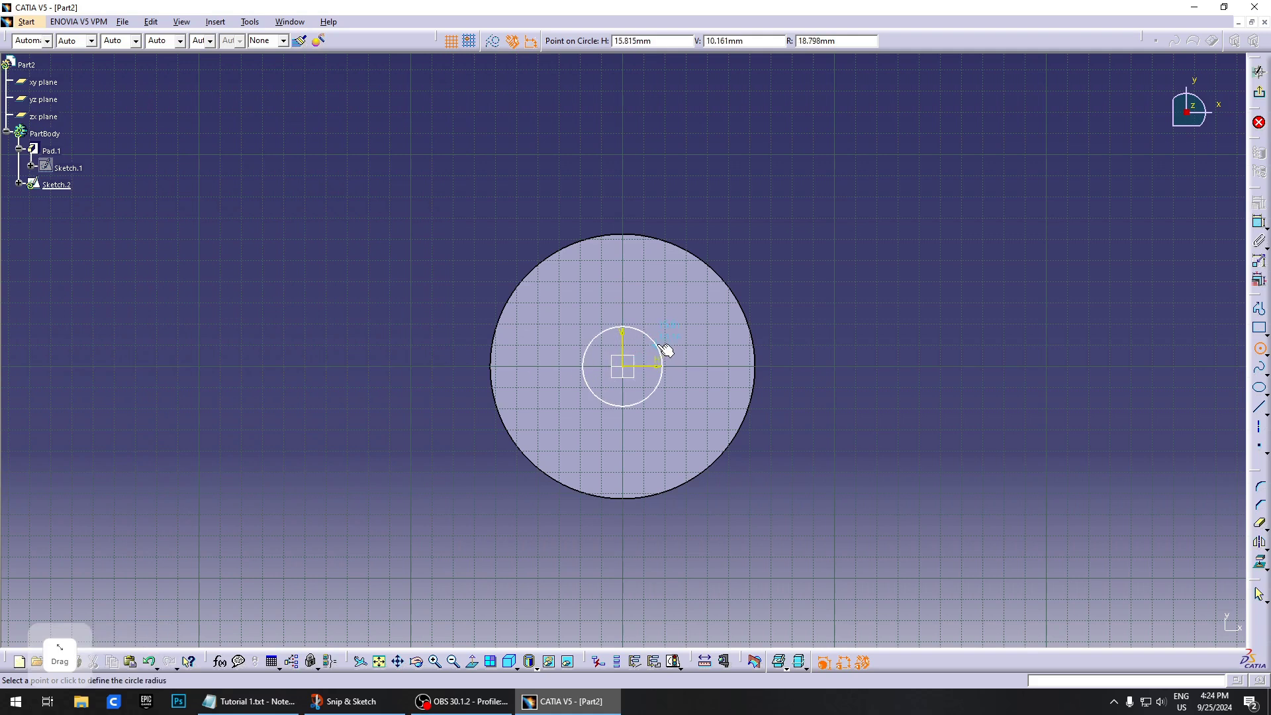
{"action": "left_click", "coordinate": [796, 259]}
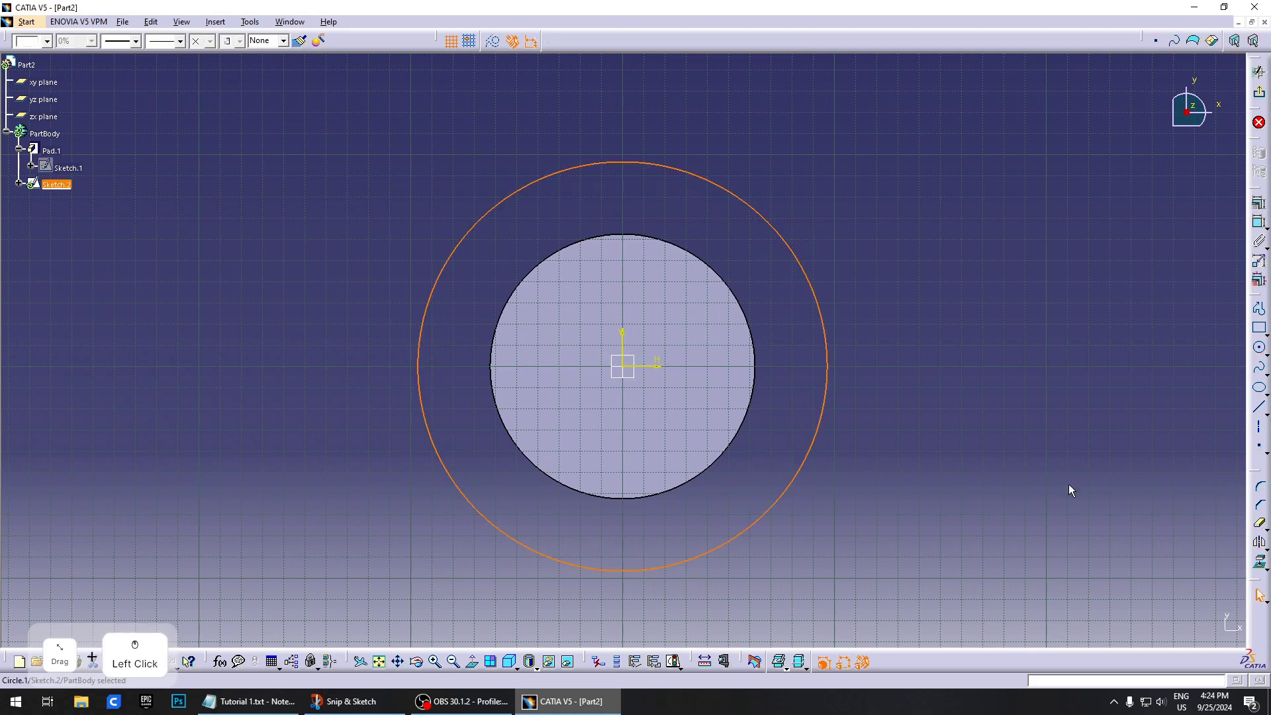
{"action": "left_click", "coordinate": [852, 273]}
{"action": "left_click_drag", "start_coordinate": [797, 255], "coordinate": [839, 286]}
{"action": "mouse_move", "coordinate": [776, 538]}
{"action": "left_mouse_down"}
{"action": "mouse_move", "coordinate": [772, 497]}
{"action": "mouse_move", "coordinate": [820, 513]}
{"action": "mouse_move", "coordinate": [778, 522]}
{"action": "left_mouse_up"}
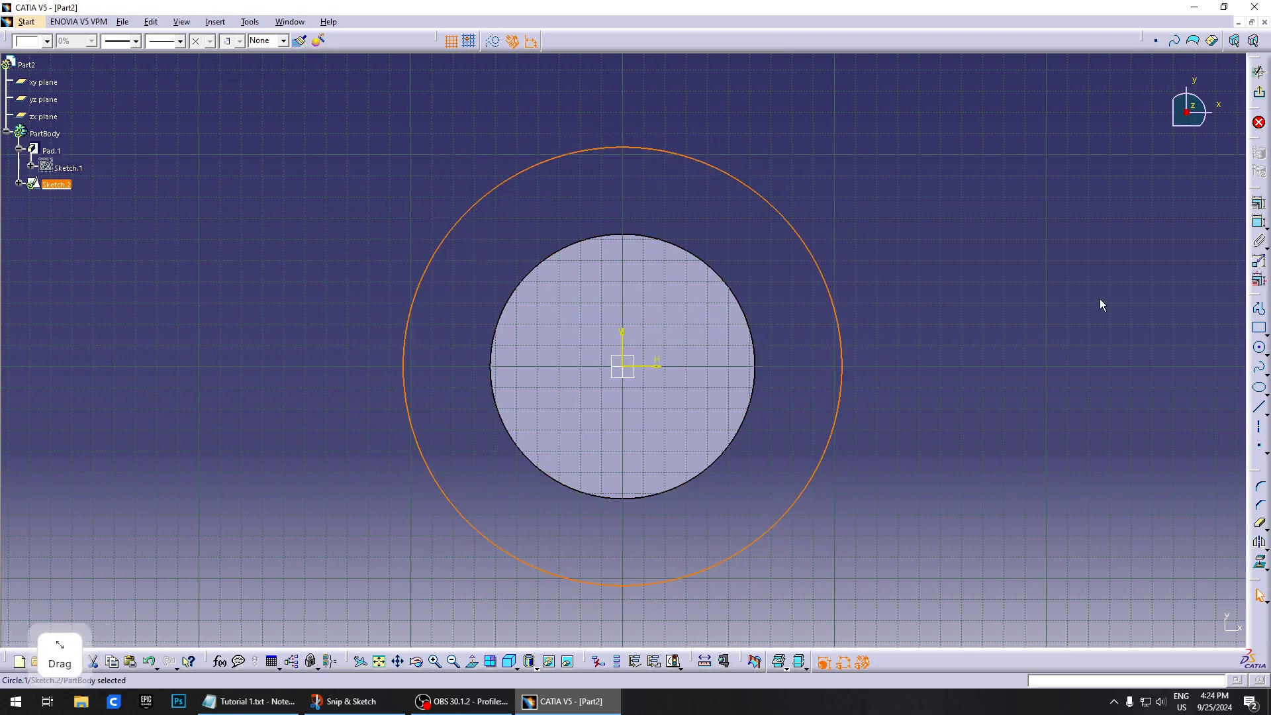
{"action": "left_click", "coordinate": [988, 286]}
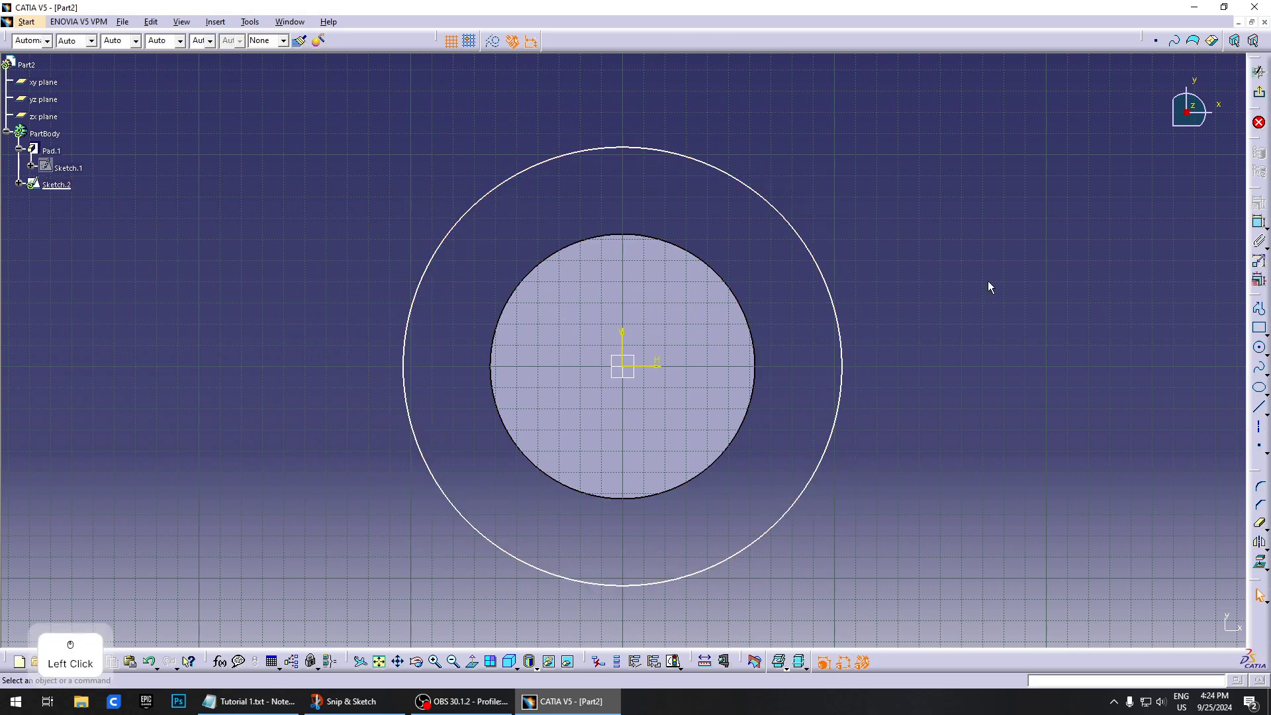
{"action": "left_click", "coordinate": [797, 221]}
{"action": "left_click", "coordinate": [926, 218]}
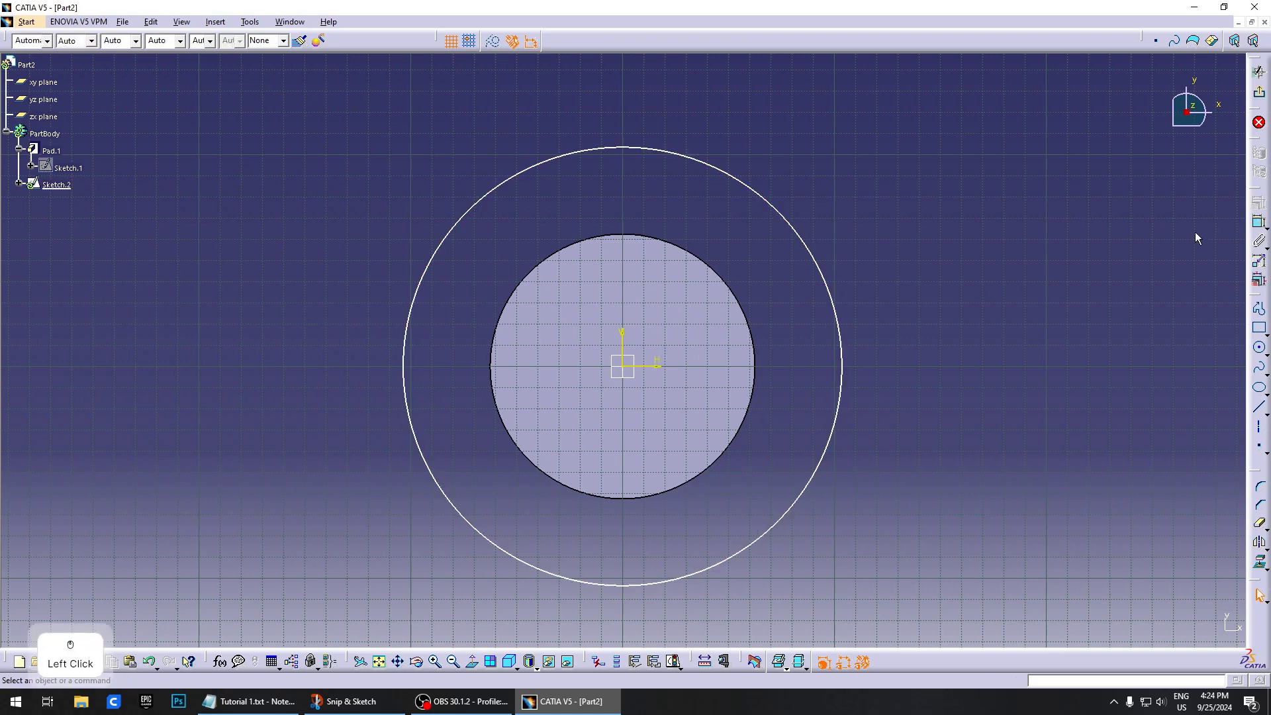
Add a diameter dimension outside the new circle's upper right edge and set it to 80 mm
{"action": "left_click", "coordinate": [1259, 223]}
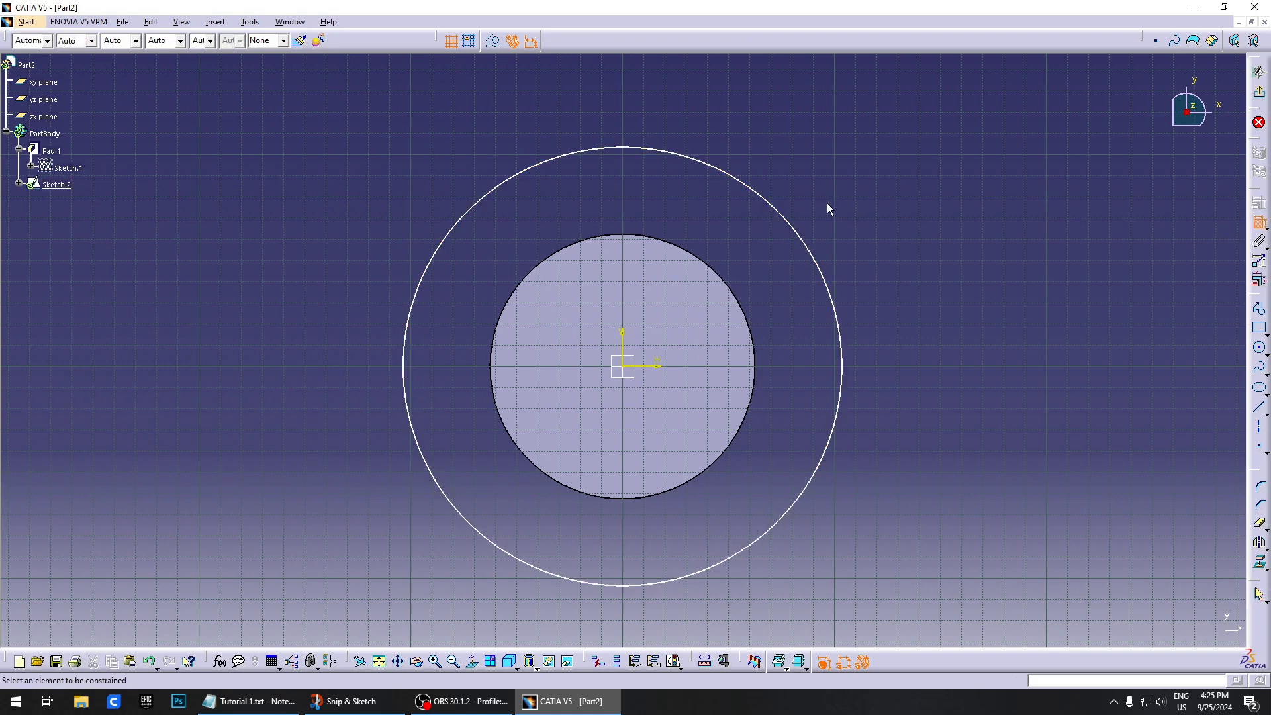
{"action": "left_click", "coordinate": [790, 221]}
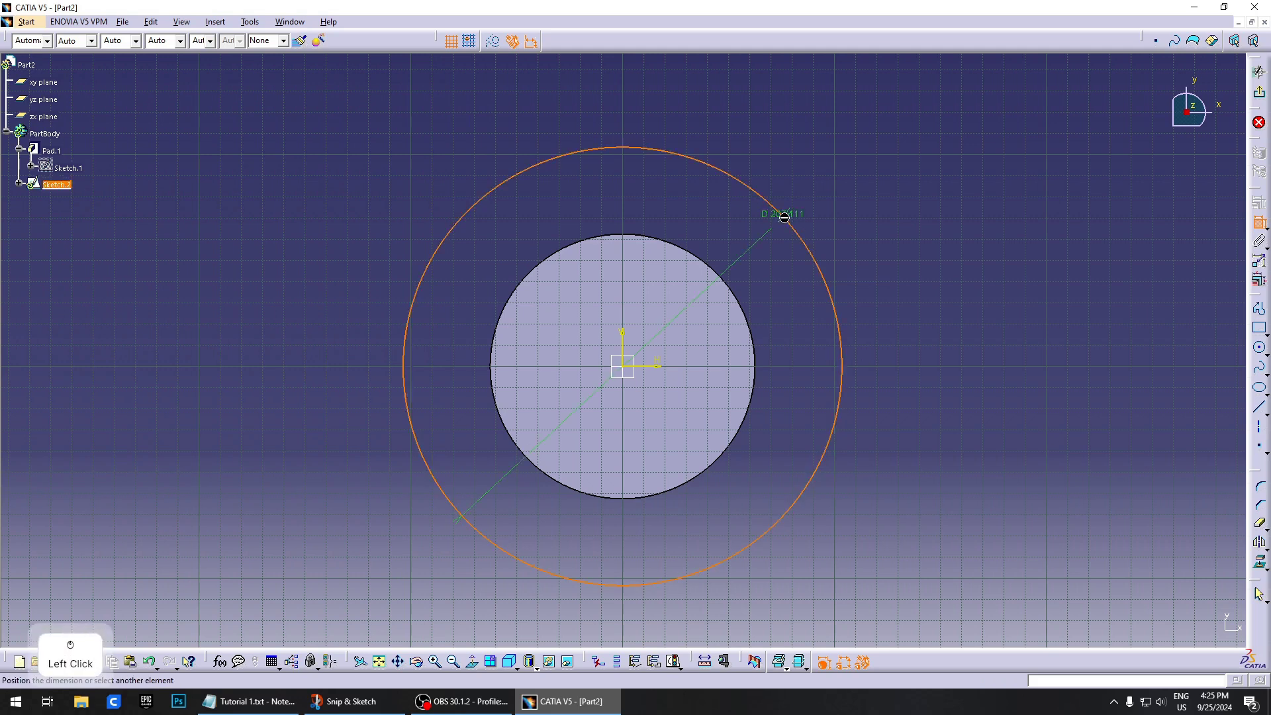
{"action": "left_click", "coordinate": [832, 198]}
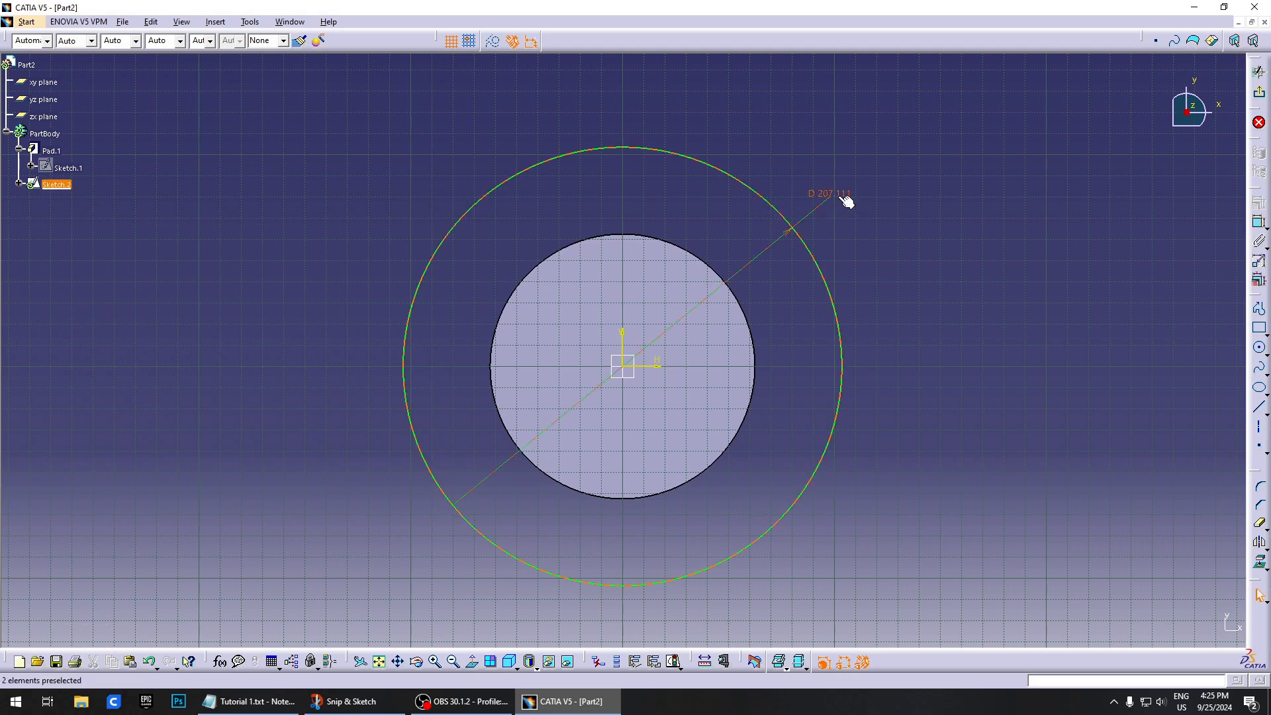
{"action": "double_click", "coordinate": [840, 199]}
{"action": "type", "text": "80"}
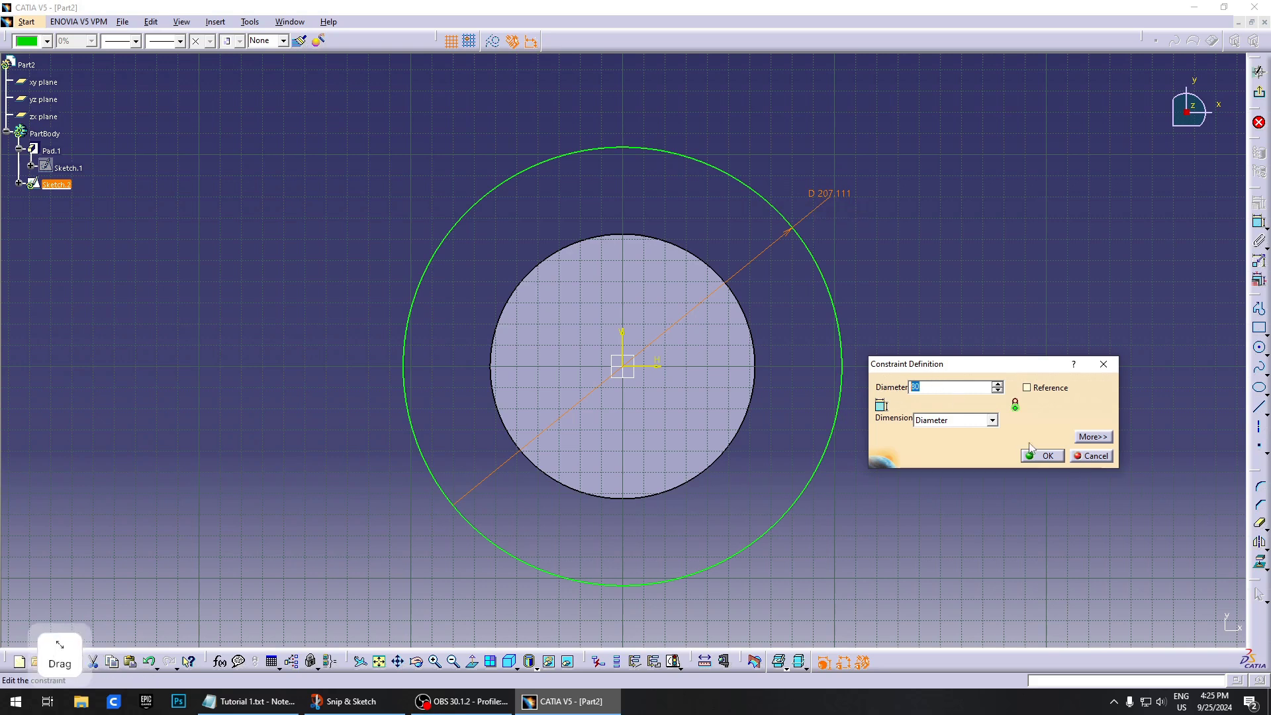
{"action": "left_click", "coordinate": [1045, 456]}
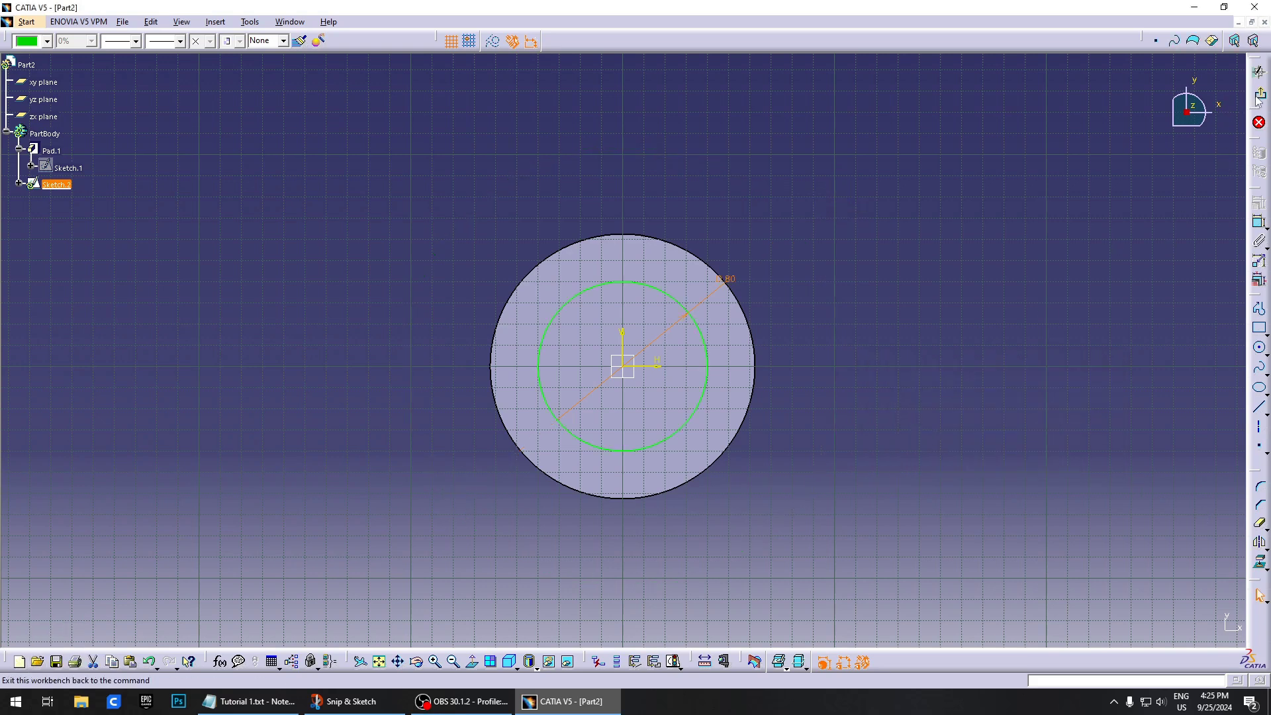
Exit the sketch and pad the 80 mm circle 25 mm upward from the disc's top face
{"action": "left_click", "coordinate": [1259, 595]}
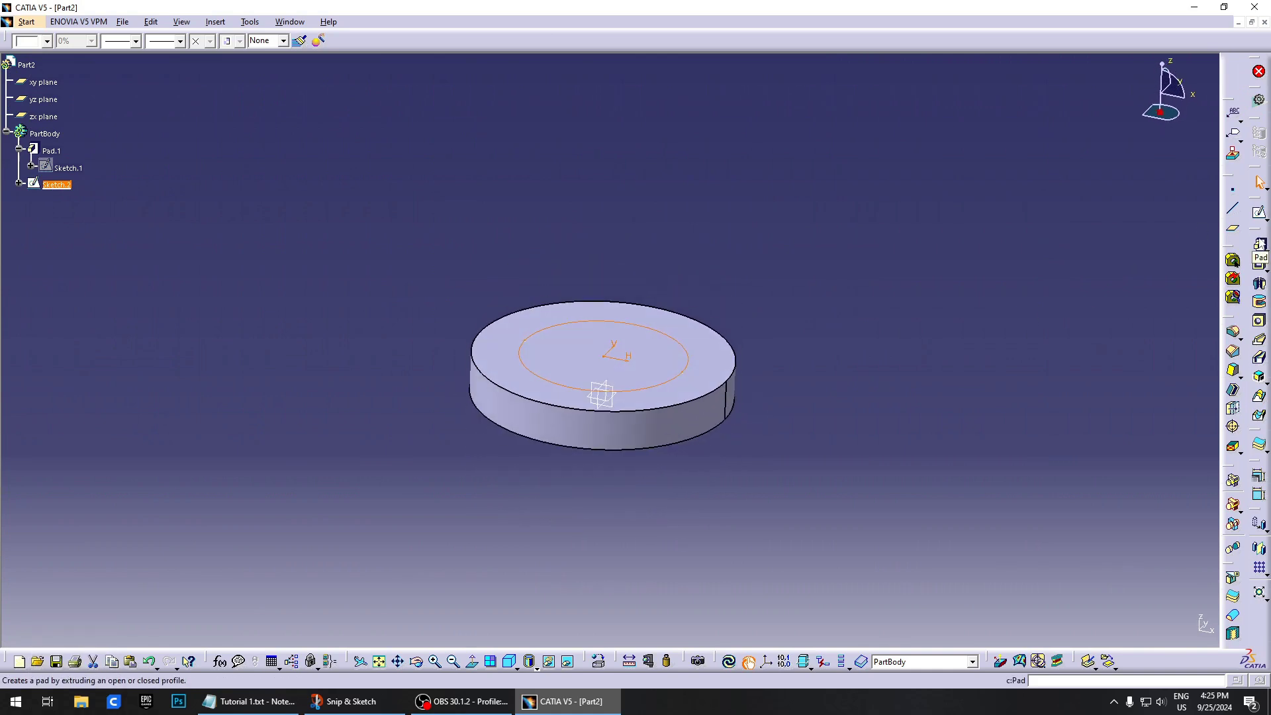
{"action": "left_click", "coordinate": [1260, 245]}
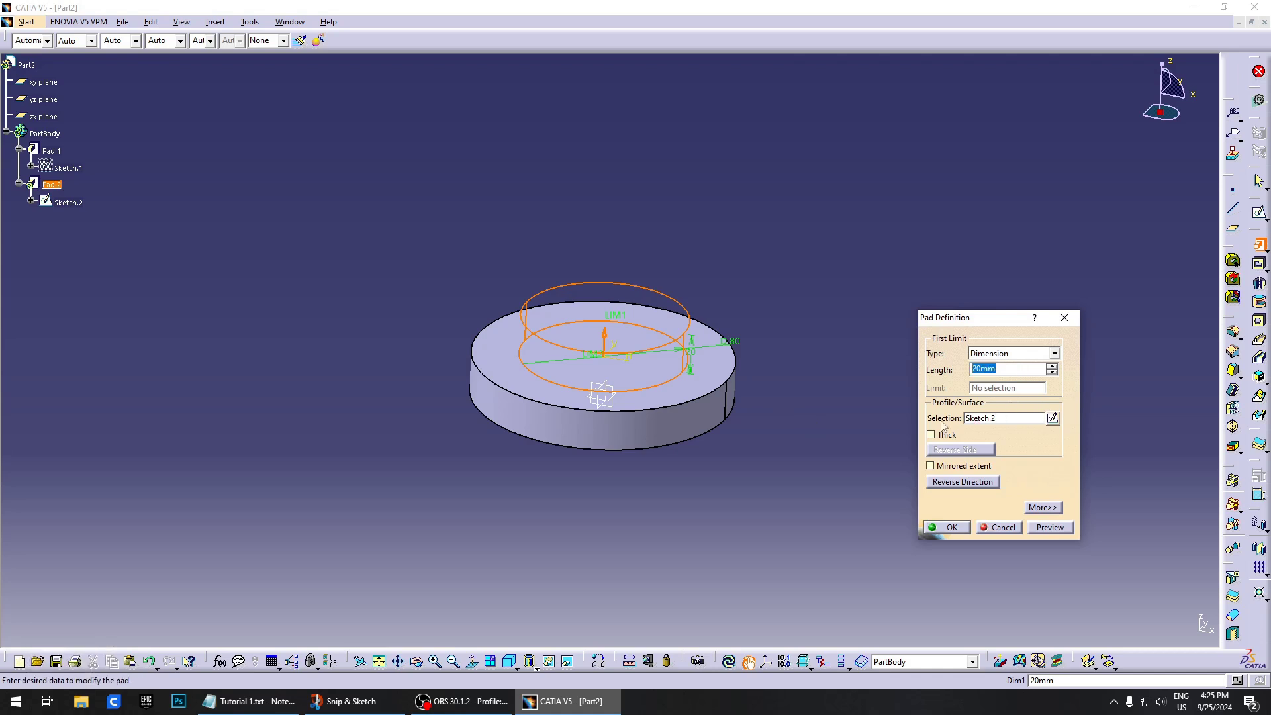
{"action": "type", "text": "25"}
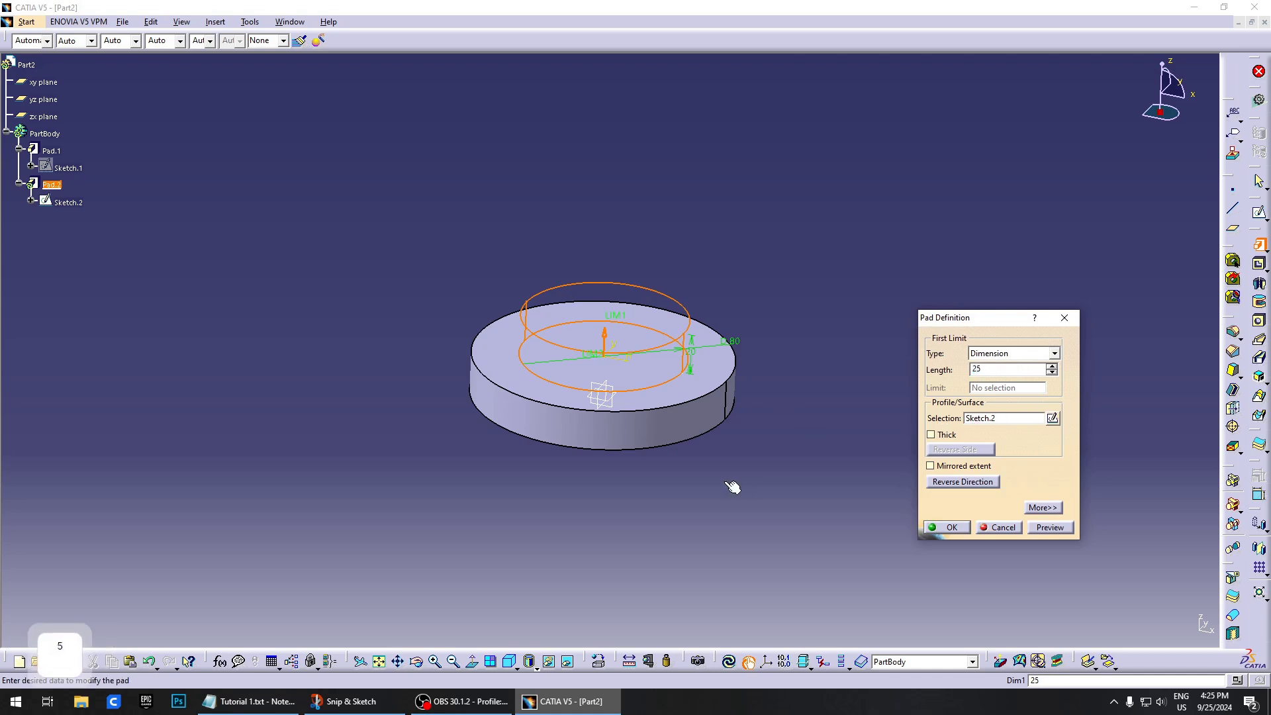
{"action": "middle_click_drag", "start_coordinate": [732, 487], "coordinate": [662, 285]}
{"action": "left_click", "coordinate": [951, 527]}
Open a new sketch on the bottom face of the larger disc
{"action": "middle_click_drag", "start_coordinate": [796, 347], "coordinate": [630, 261]}
{"action": "left_click", "coordinate": [663, 346]}
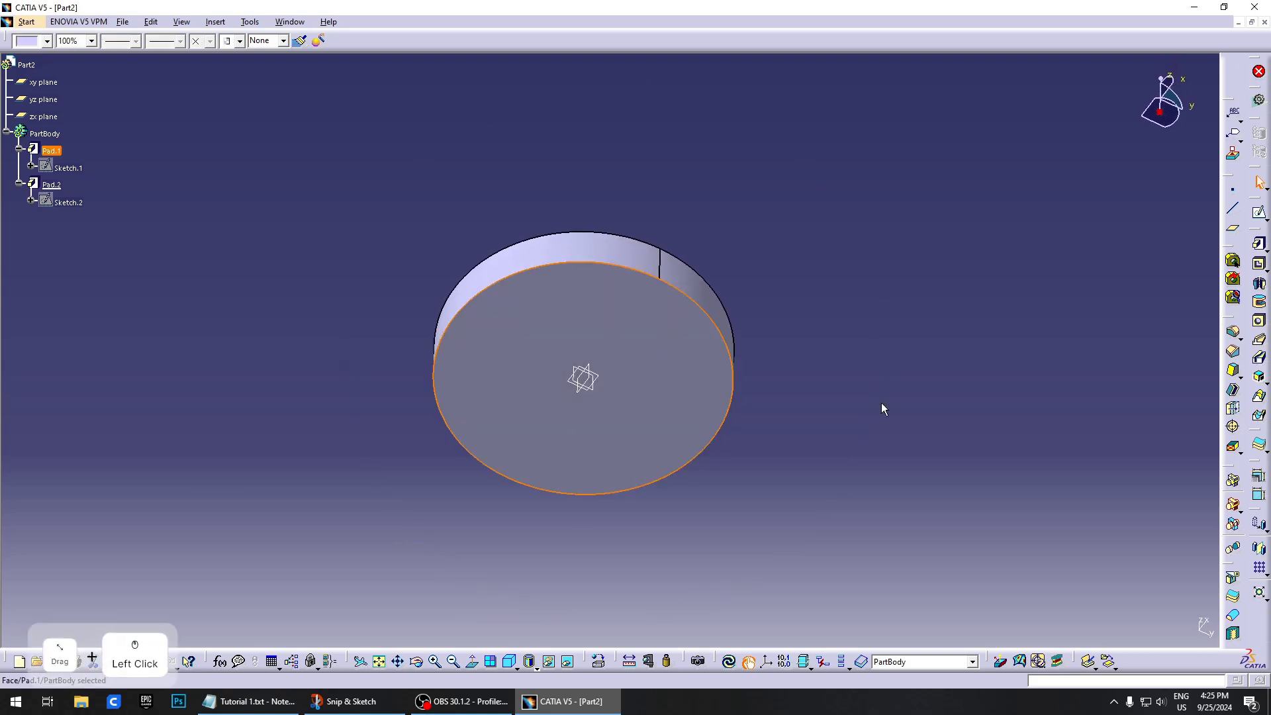
{"action": "left_click", "coordinate": [1058, 233]}
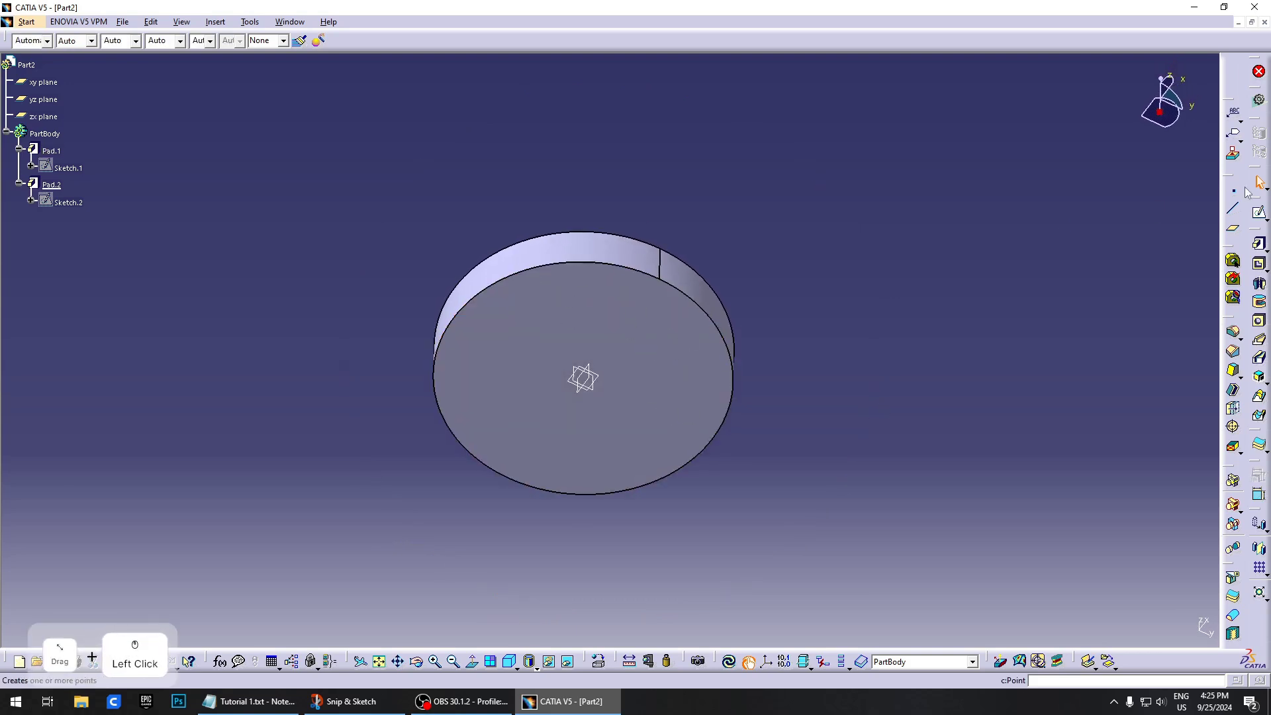
{"action": "left_click", "coordinate": [1259, 213]}
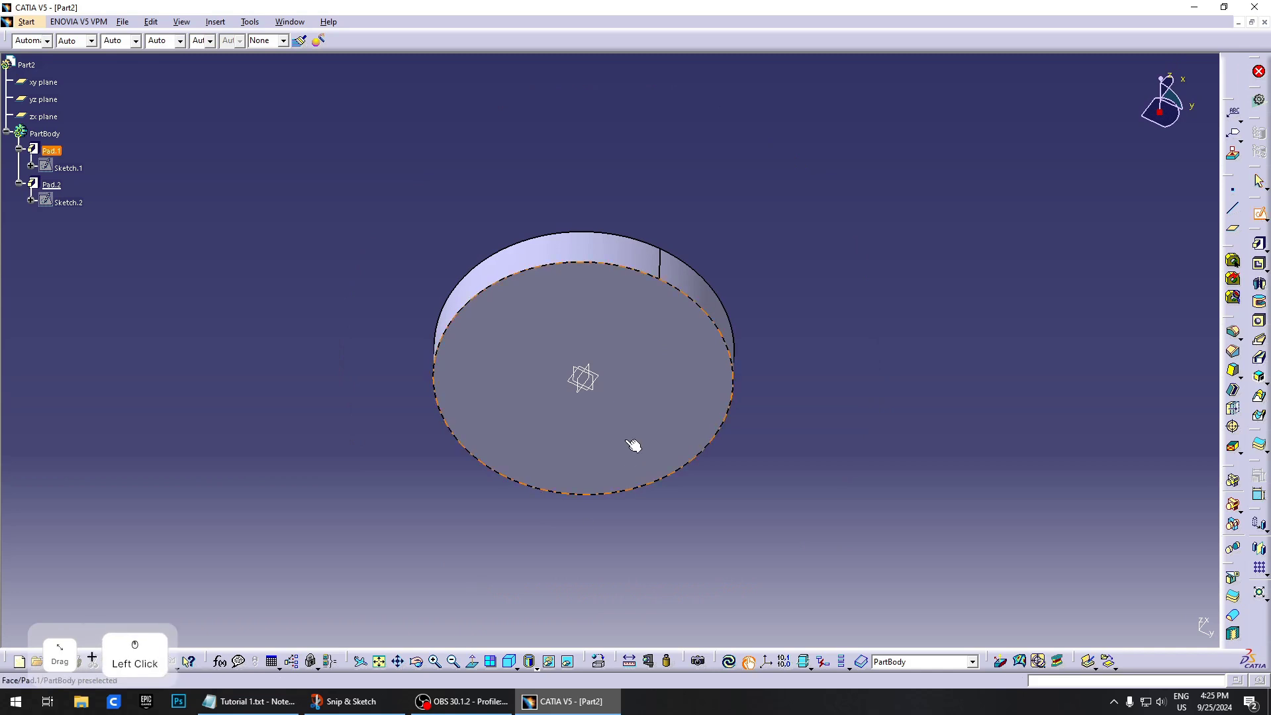
{"action": "left_click", "coordinate": [661, 342]}
{"action": "mouse_move", "coordinate": [644, 317]}
{"action": "middle_mouse_down"}
{"action": "mouse_move", "coordinate": [571, 449]}
{"action": "mouse_move", "coordinate": [562, 596]}
{"action": "middle_mouse_up"}
{"action": "middle_click_drag", "start_coordinate": [563, 482], "coordinate": [628, 212]}
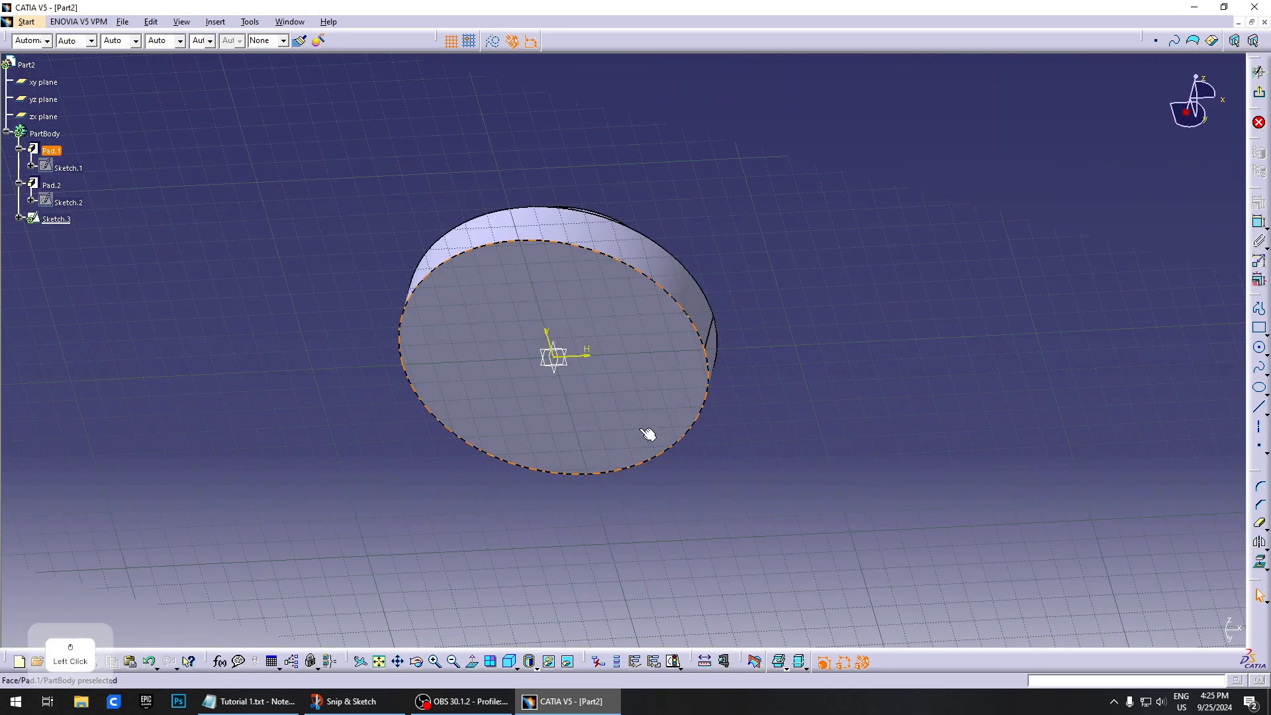
{"action": "mouse_move", "coordinate": [641, 429]}
{"action": "middle_mouse_down"}
{"action": "mouse_move", "coordinate": [650, 441]}
{"action": "mouse_move", "coordinate": [626, 424]}
{"action": "middle_mouse_up"}
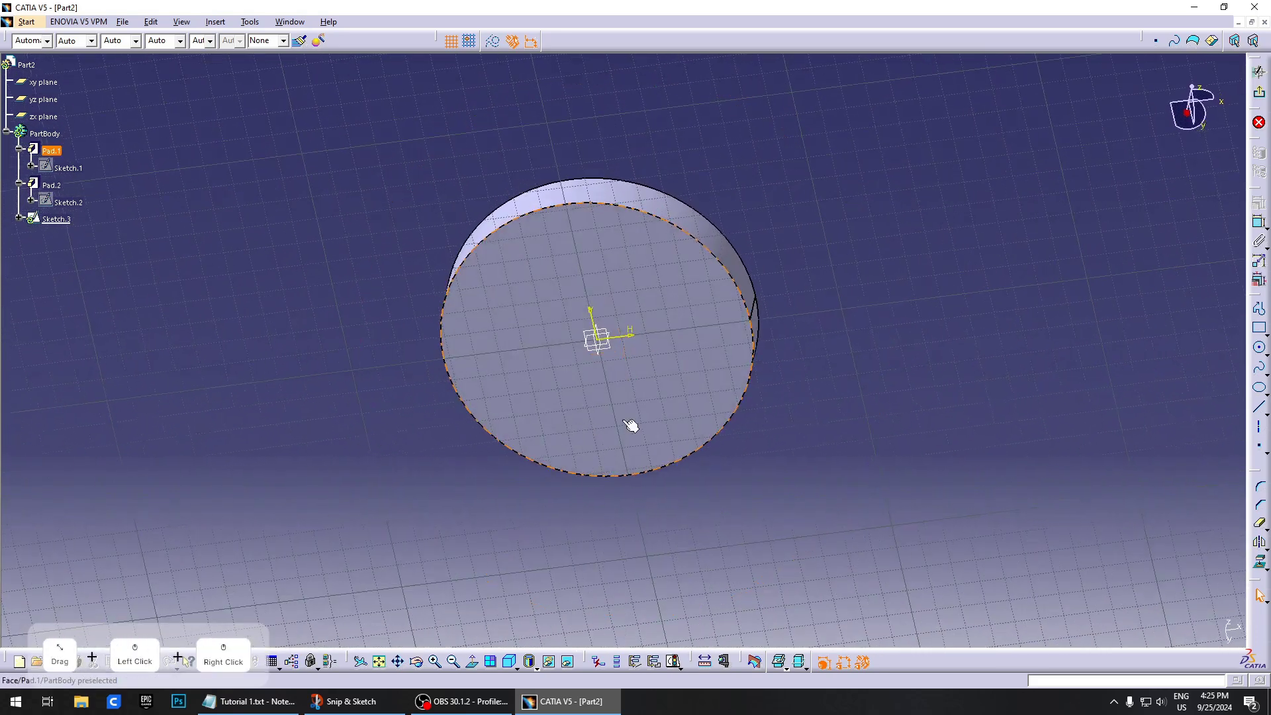
Sketch a circle about 73 mm in diameter on the bottom face, centred on the origin
{"action": "left_click", "coordinate": [1259, 349]}
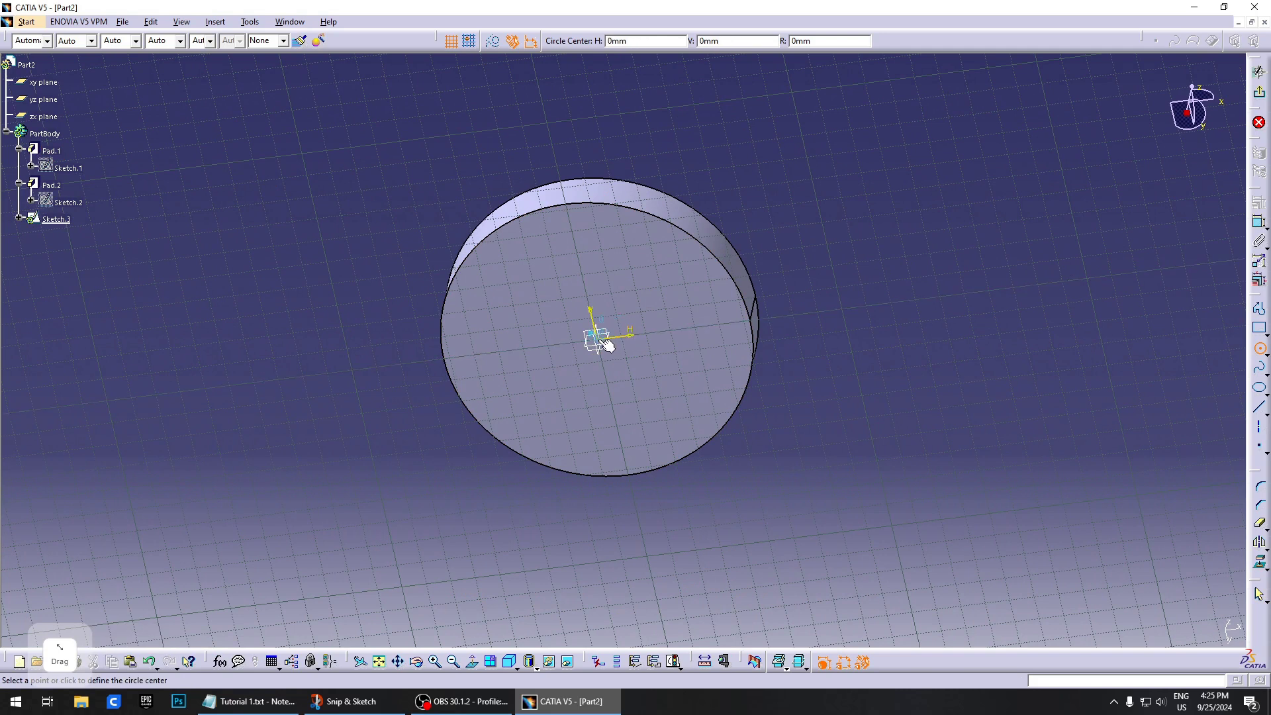
{"action": "left_click", "coordinate": [601, 340]}
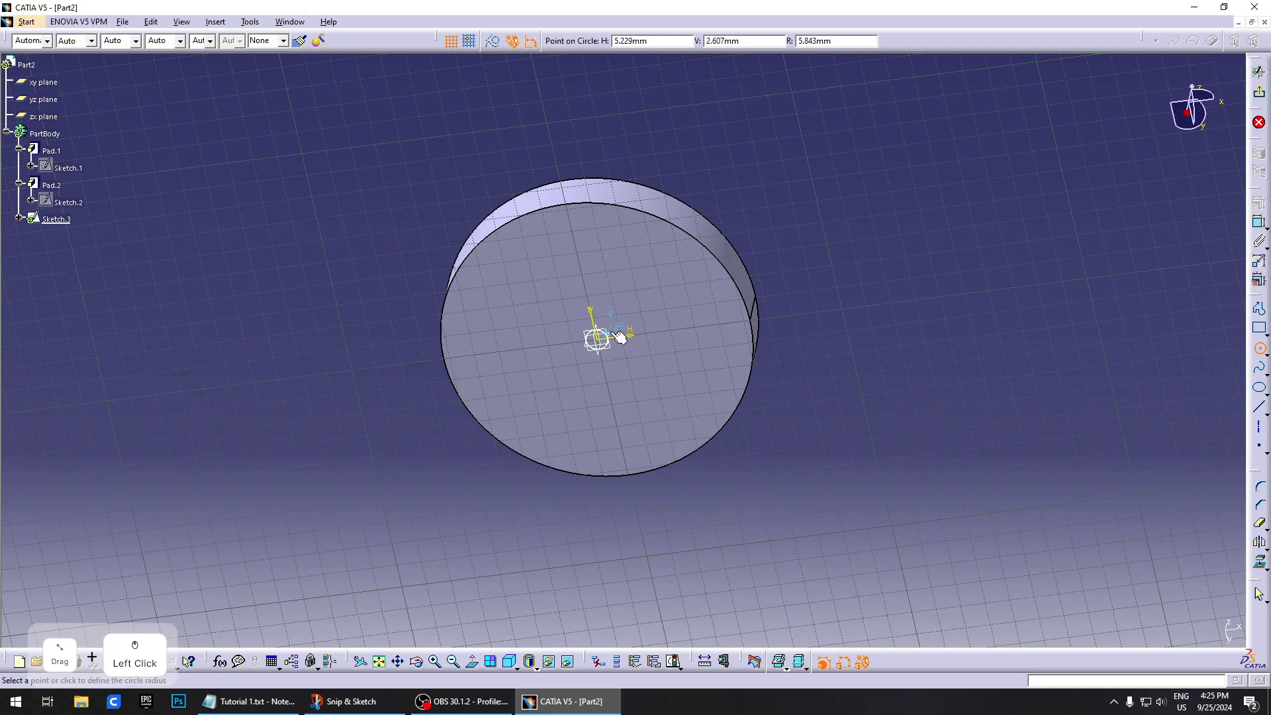
{"action": "left_click", "coordinate": [685, 303]}
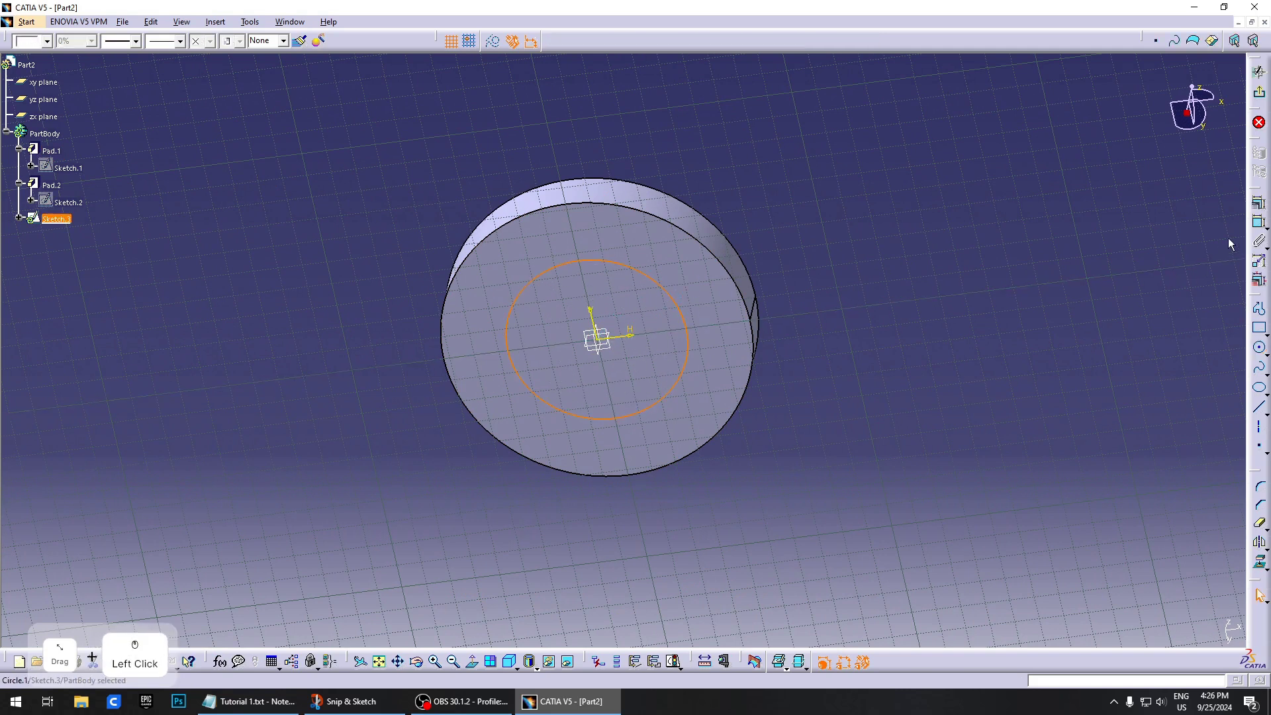
Add a diameter dimension to the bottom-face circle, set it to 35 mm, and exit the sketch
{"action": "left_click", "coordinate": [1258, 221]}
{"action": "left_click", "coordinate": [843, 286]}
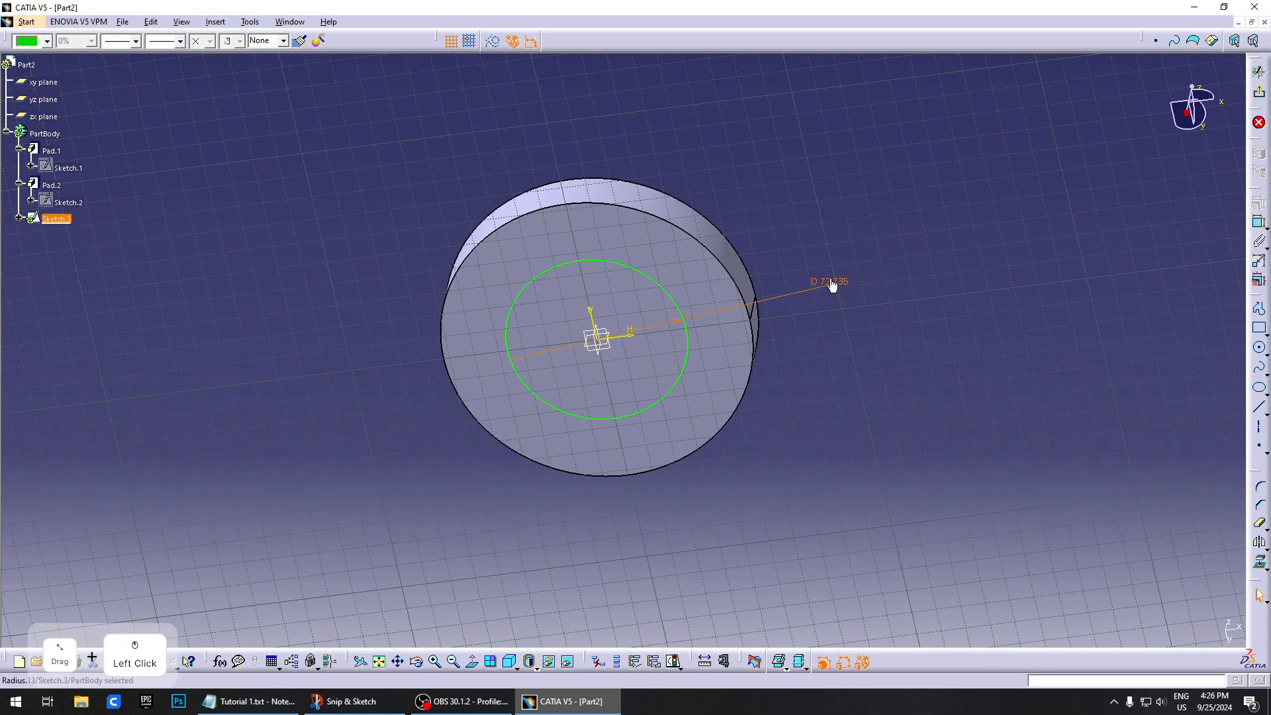
{"action": "double_click", "coordinate": [832, 284]}
{"action": "type", "text": "35"}
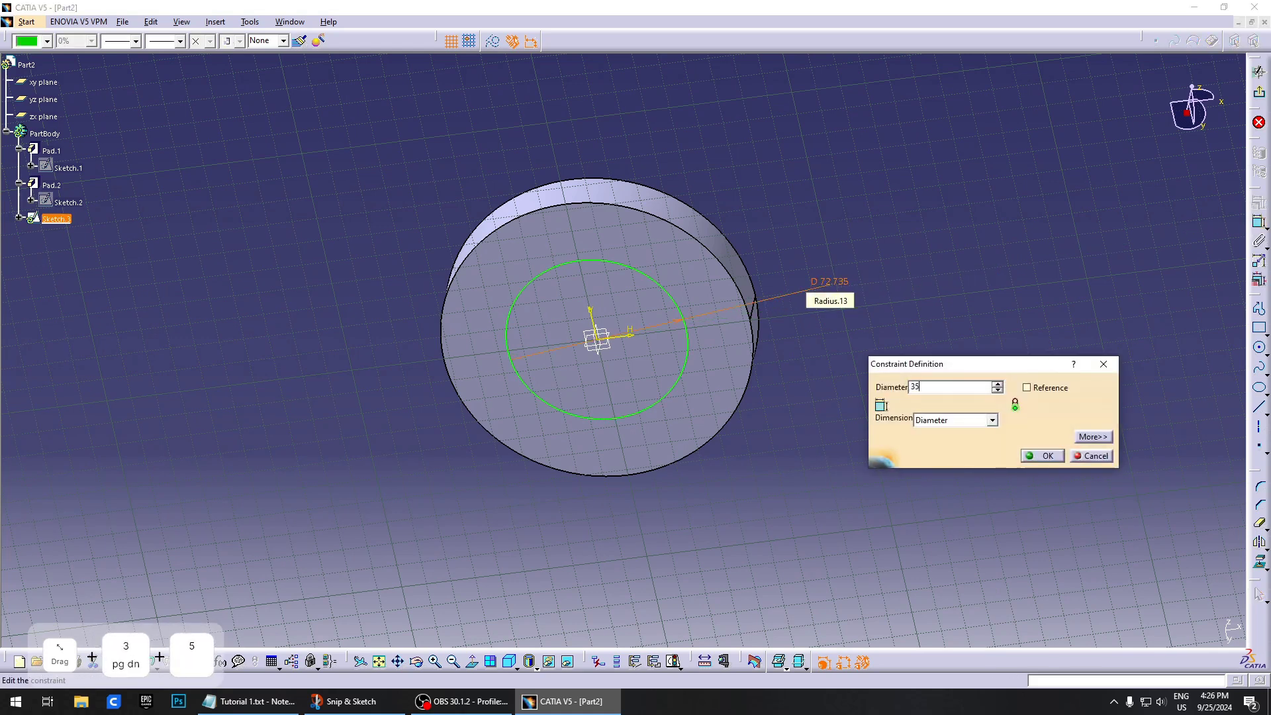
{"action": "key", "text": "Return"}
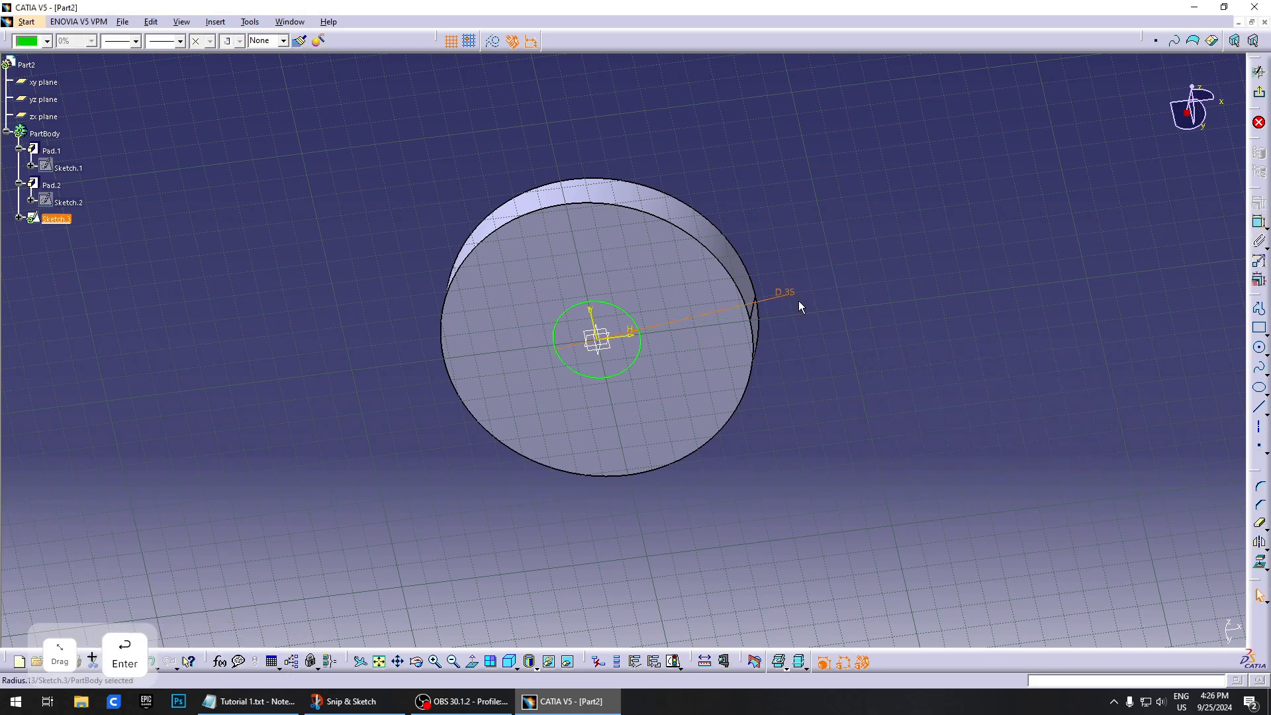
{"action": "left_click", "coordinate": [1259, 91]}
{"action": "middle_click_drag", "start_coordinate": [834, 305], "coordinate": [661, 463]}
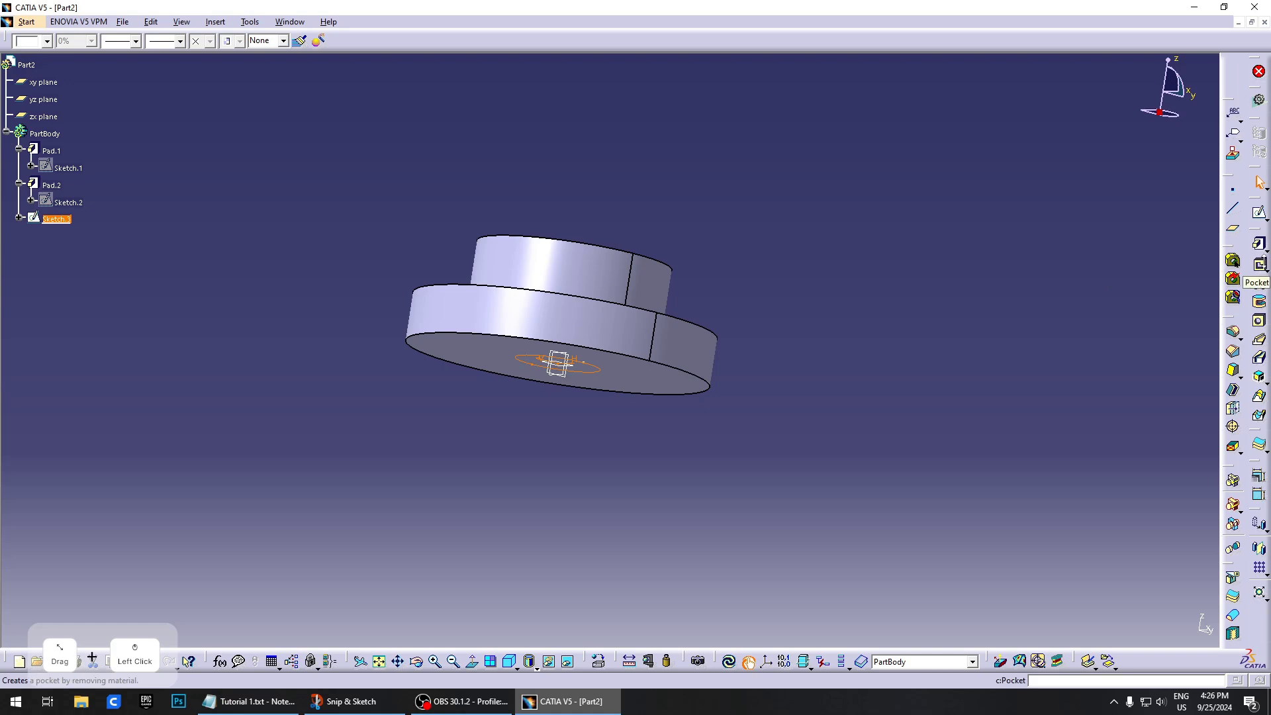
{"action": "left_click", "coordinate": [1259, 265]}
{"action": "middle_click_drag", "start_coordinate": [628, 326], "coordinate": [570, 560]}
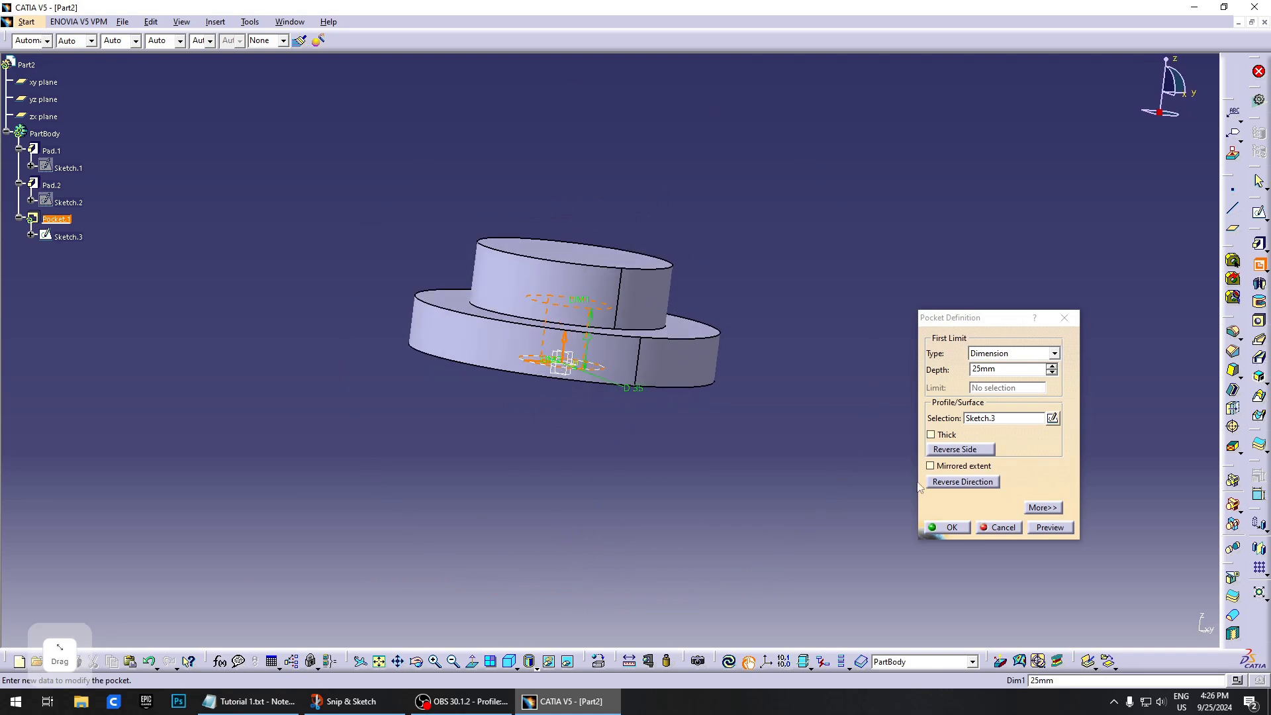
{"action": "middle_click_drag", "start_coordinate": [655, 387], "coordinate": [625, 451]}
{"action": "middle_click_drag", "start_coordinate": [863, 373], "coordinate": [622, 357]}
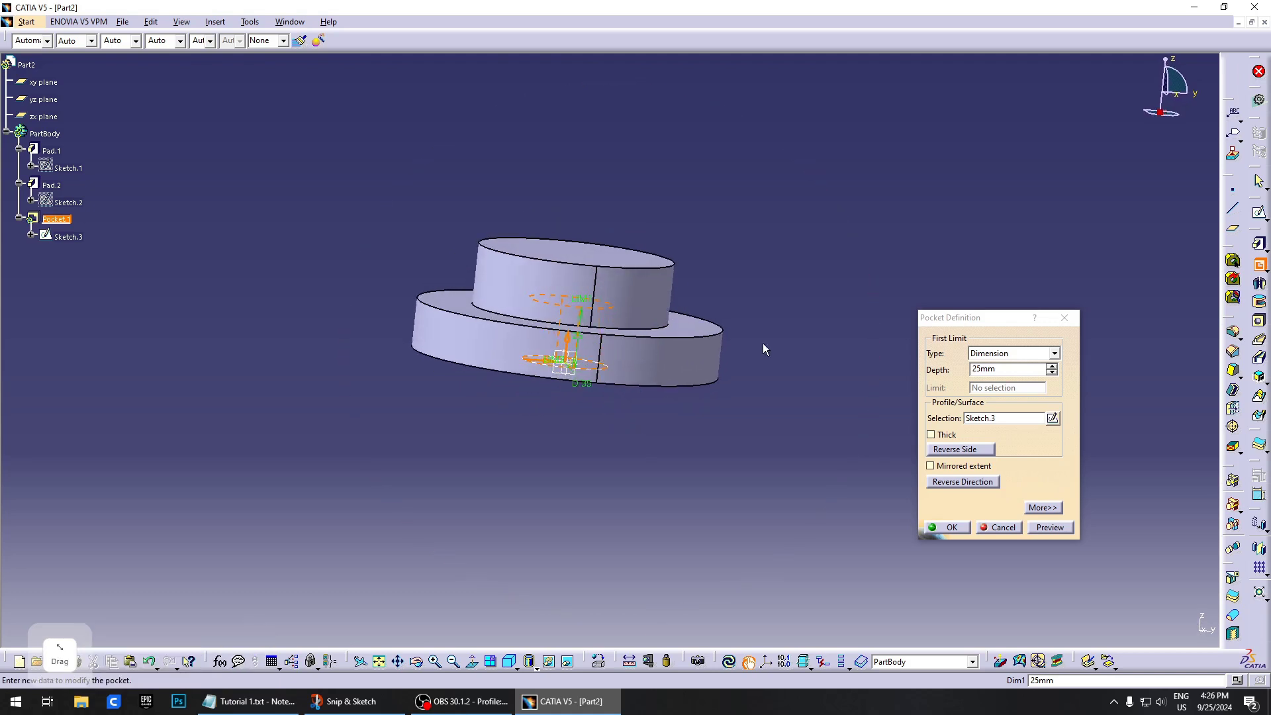
{"action": "double_click", "coordinate": [1016, 366]}
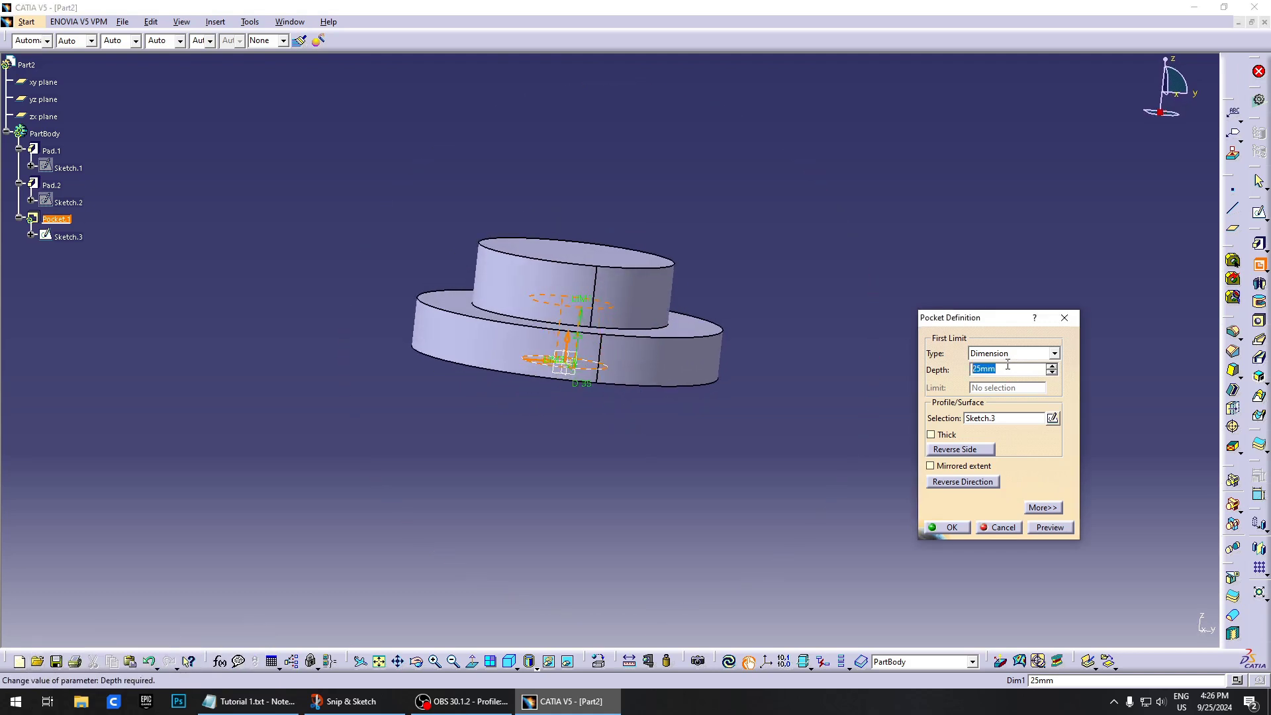
{"action": "left_click", "coordinate": [1014, 538]}
{"action": "left_click", "coordinate": [998, 528]}
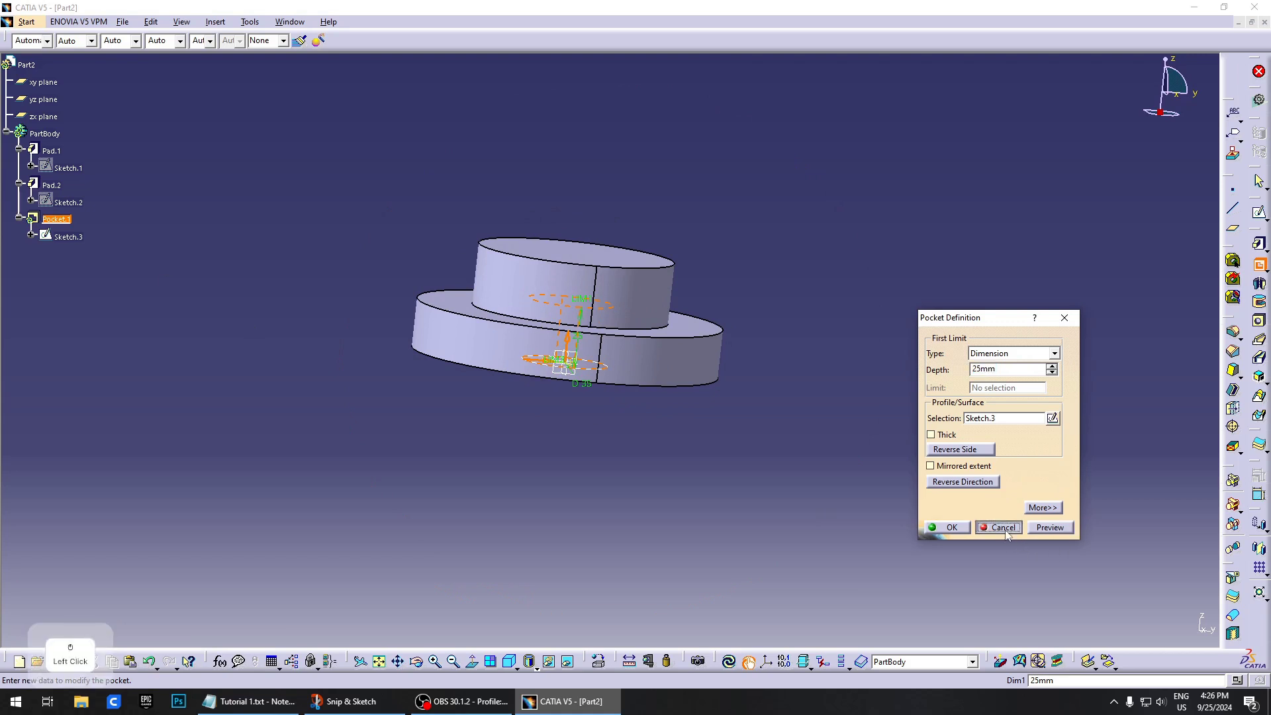
{"action": "double_click", "coordinate": [53, 184]}
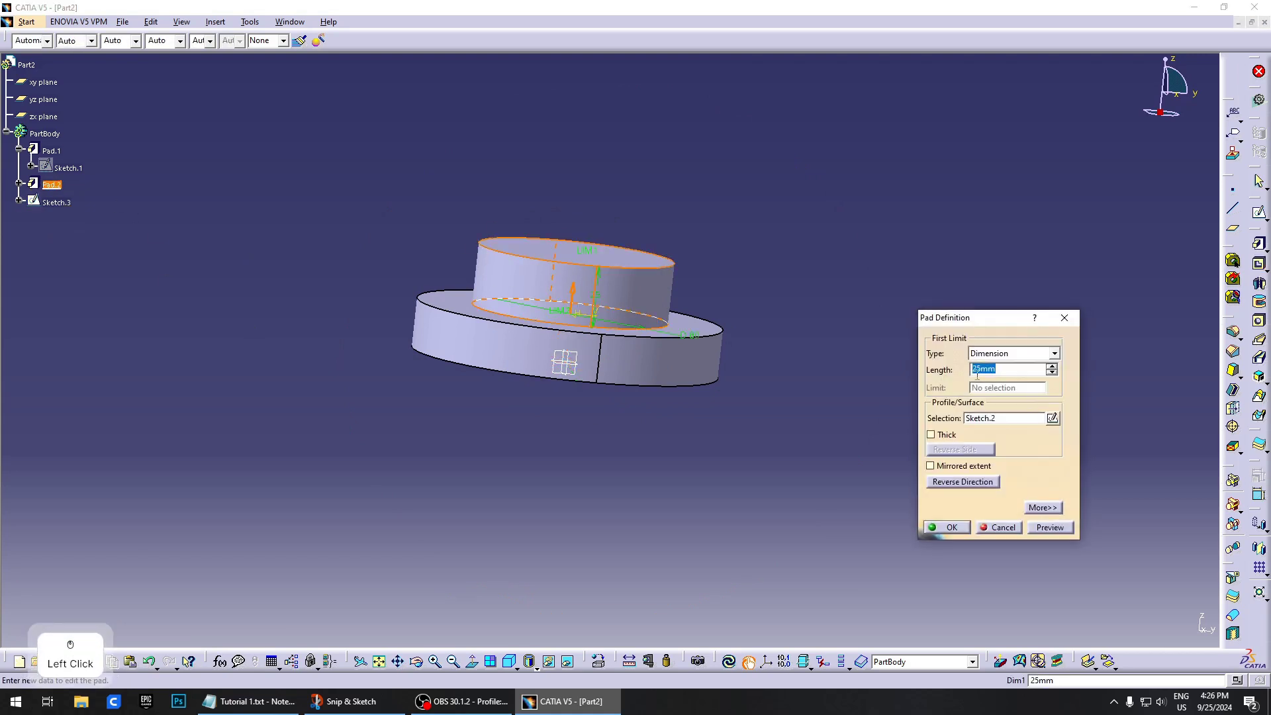
{"action": "left_click", "coordinate": [1063, 322]}
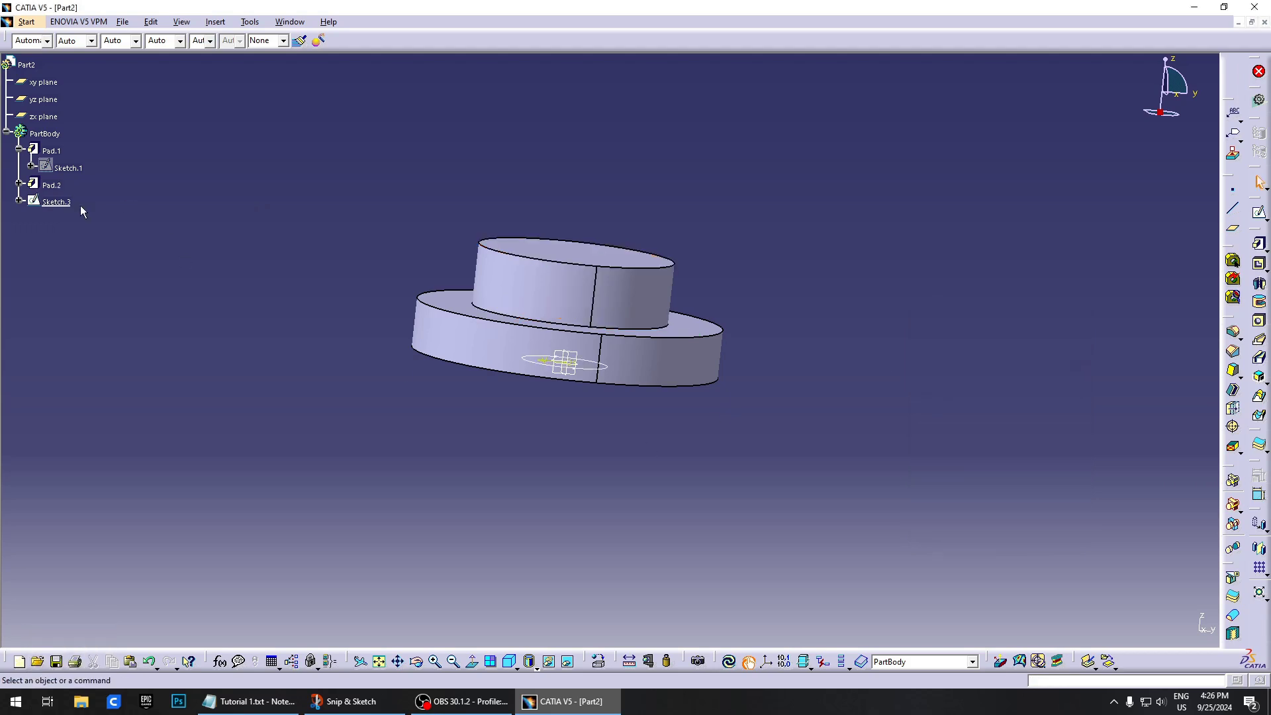
Cut a Dimension-type pocket 45 mm deep from the 35 mm circle in Sketch.3
{"action": "middle_click_drag", "start_coordinate": [612, 411], "coordinate": [606, 367]}
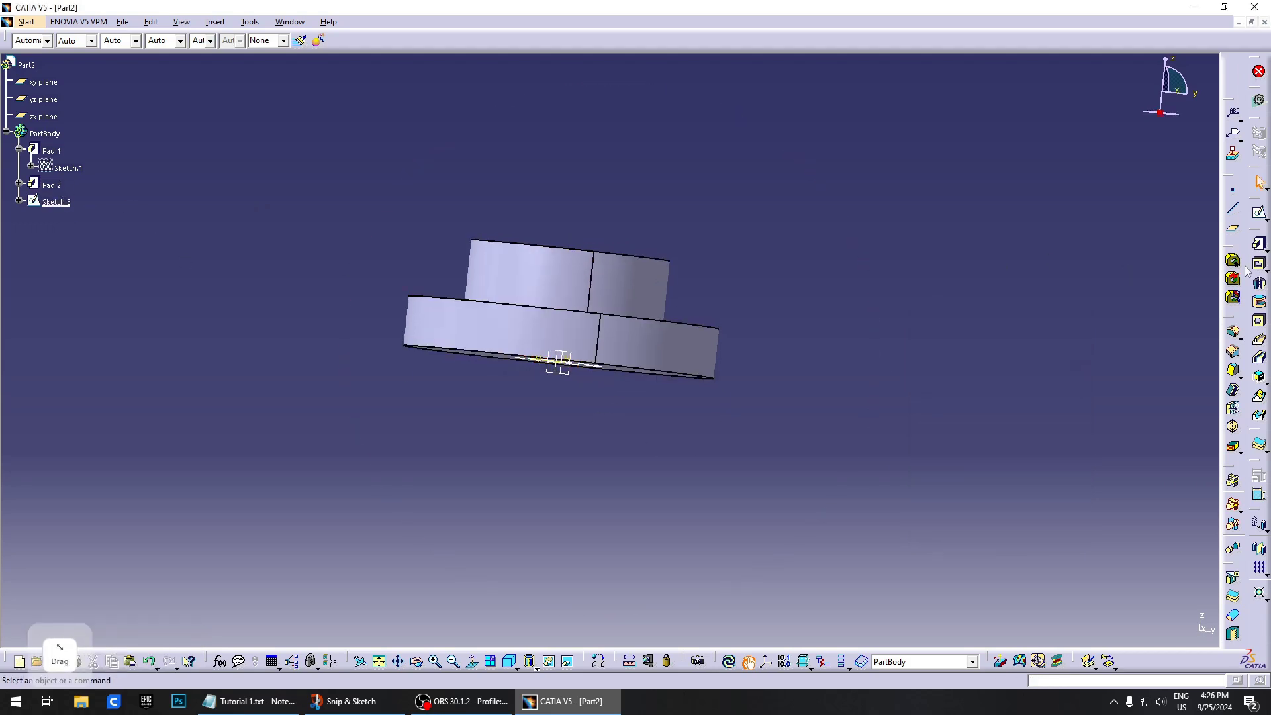
{"action": "left_click", "coordinate": [1261, 267]}
{"action": "middle_click_drag", "start_coordinate": [432, 459], "coordinate": [449, 411]}
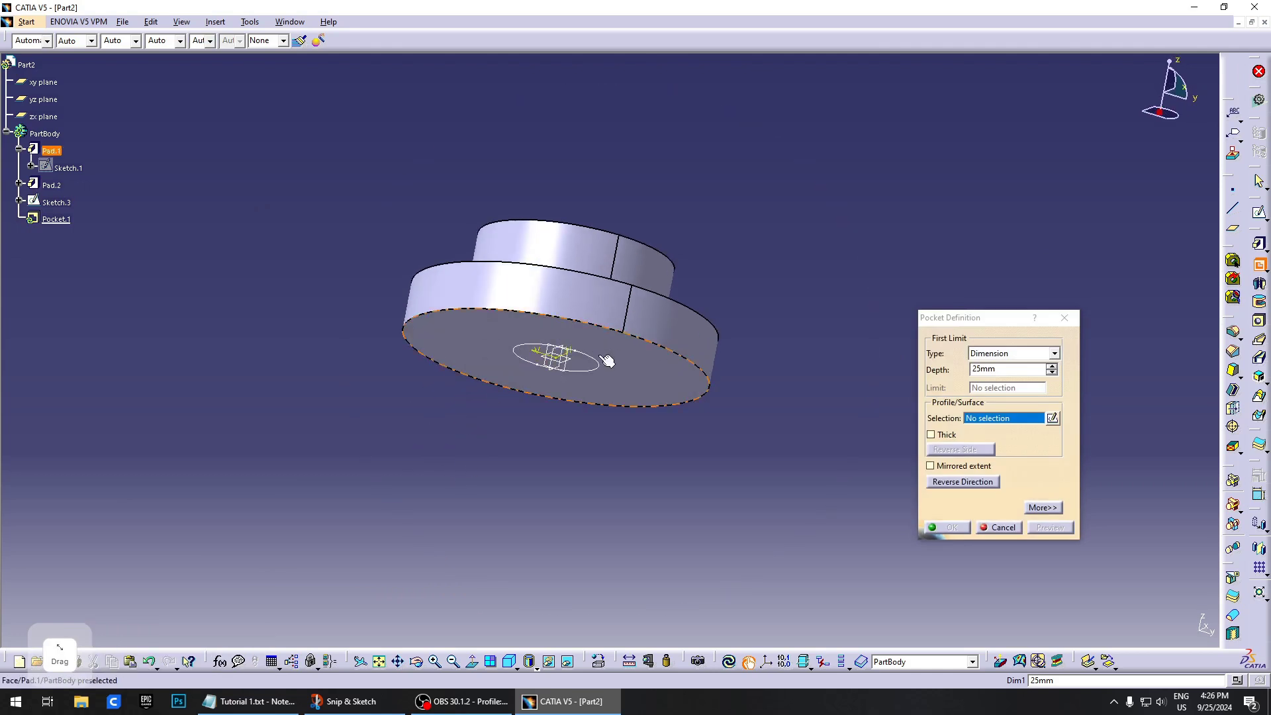
{"action": "left_click", "coordinate": [588, 353]}
{"action": "double_click", "coordinate": [1000, 369]}
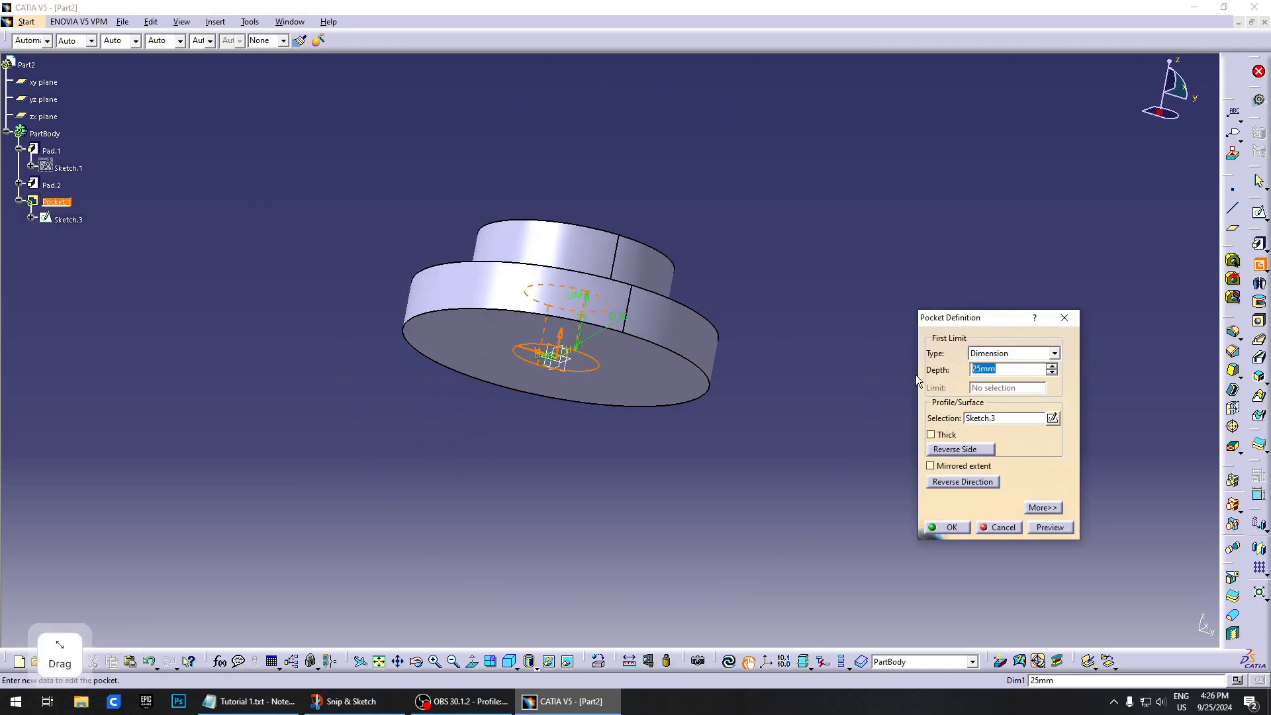
{"action": "type", "text": "45"}
{"action": "left_click", "coordinate": [961, 527]}
Increase the length of the upper pad, Pad.2, and update the part
{"action": "mouse_move", "coordinate": [599, 466]}
{"action": "middle_mouse_down"}
{"action": "mouse_move", "coordinate": [539, 582]}
{"action": "mouse_move", "coordinate": [576, 604]}
{"action": "mouse_move", "coordinate": [640, 454]}
{"action": "mouse_move", "coordinate": [735, 496]}
{"action": "mouse_move", "coordinate": [615, 499]}
{"action": "mouse_move", "coordinate": [602, 371]}
{"action": "mouse_move", "coordinate": [653, 207]}
{"action": "mouse_move", "coordinate": [672, 409]}
{"action": "mouse_move", "coordinate": [684, 320]}
{"action": "mouse_move", "coordinate": [638, 421]}
{"action": "mouse_move", "coordinate": [599, 450]}
{"action": "middle_mouse_up"}
{"action": "left_click", "coordinate": [529, 207]}
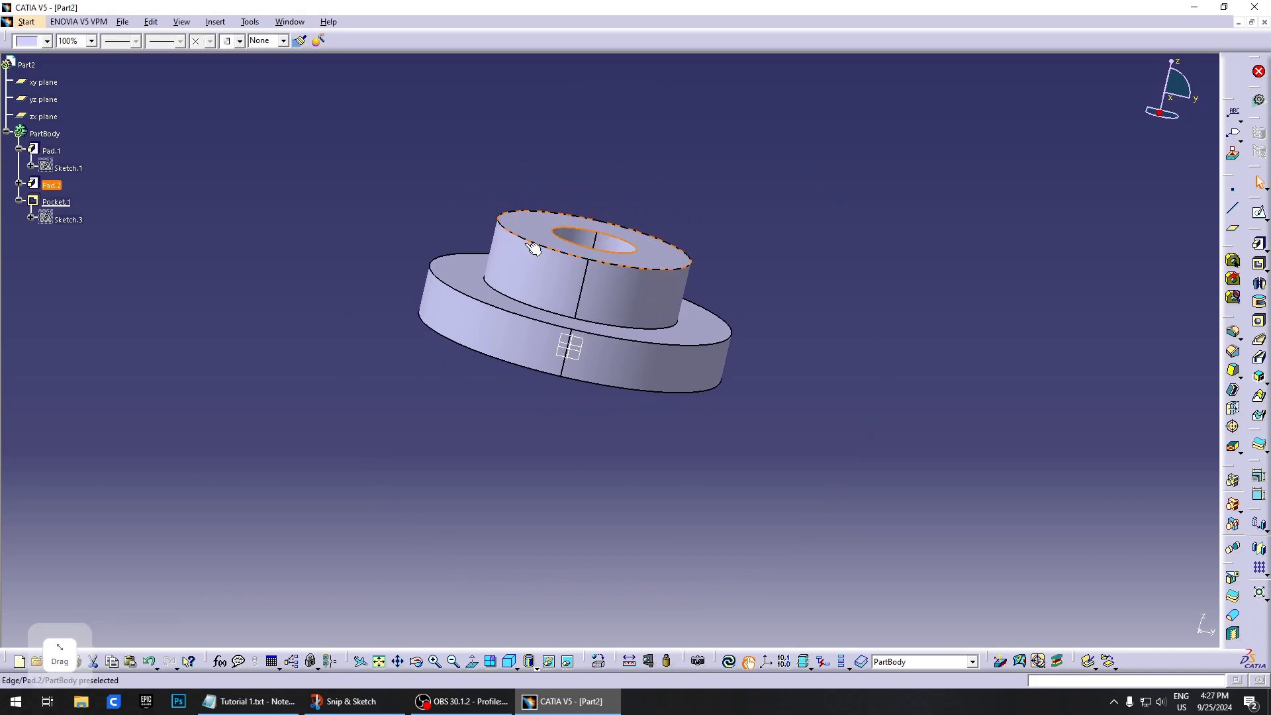
{"action": "left_click", "coordinate": [672, 268]}
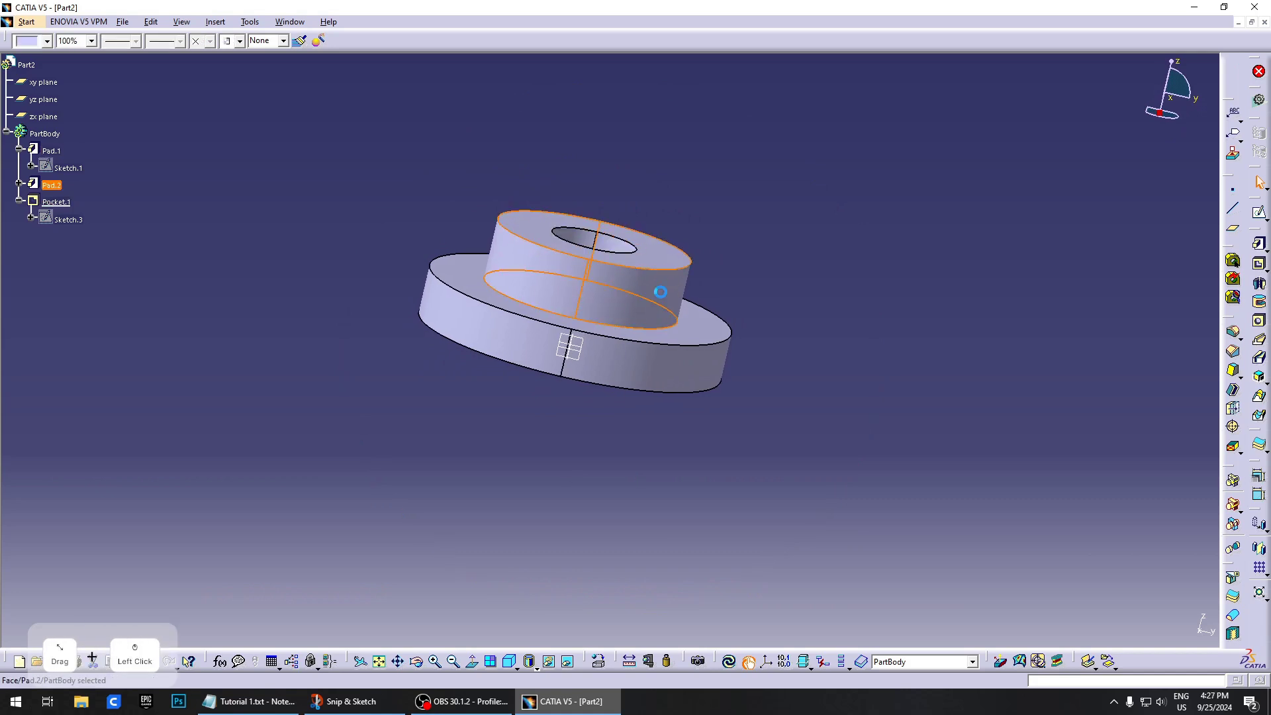
{"action": "left_click", "coordinate": [130, 222]}
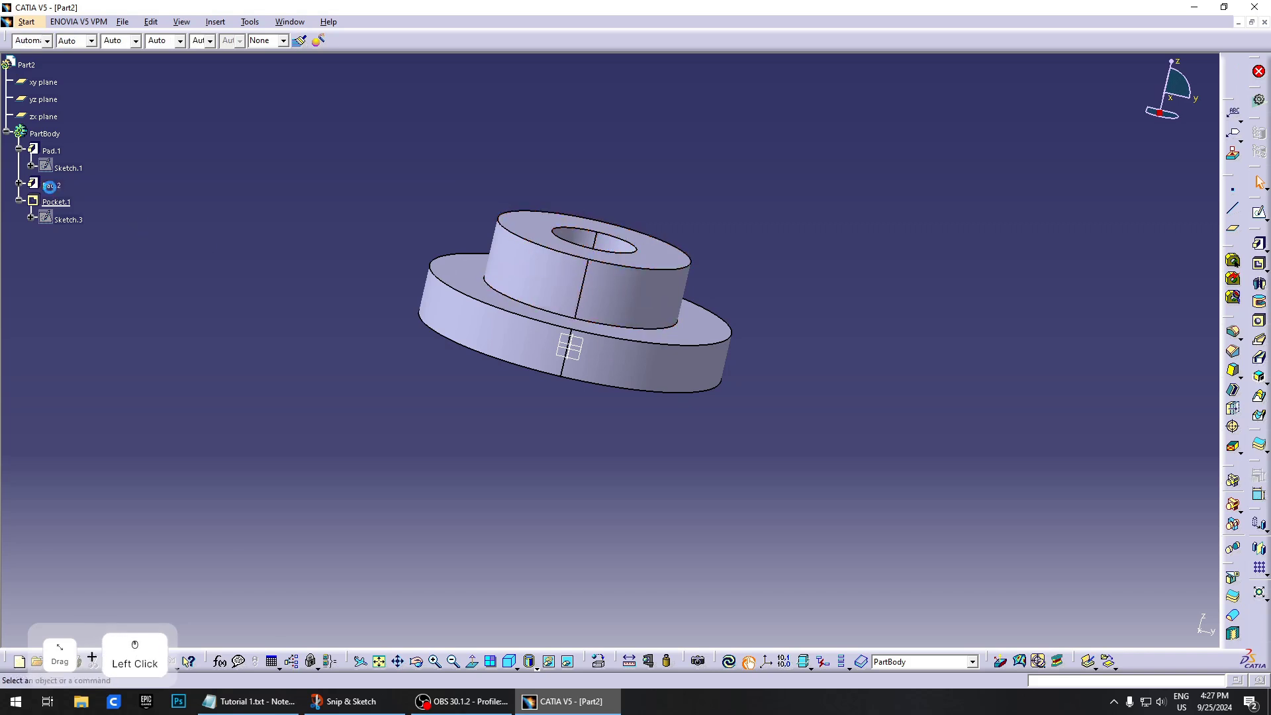
{"action": "double_click", "coordinate": [52, 185]}
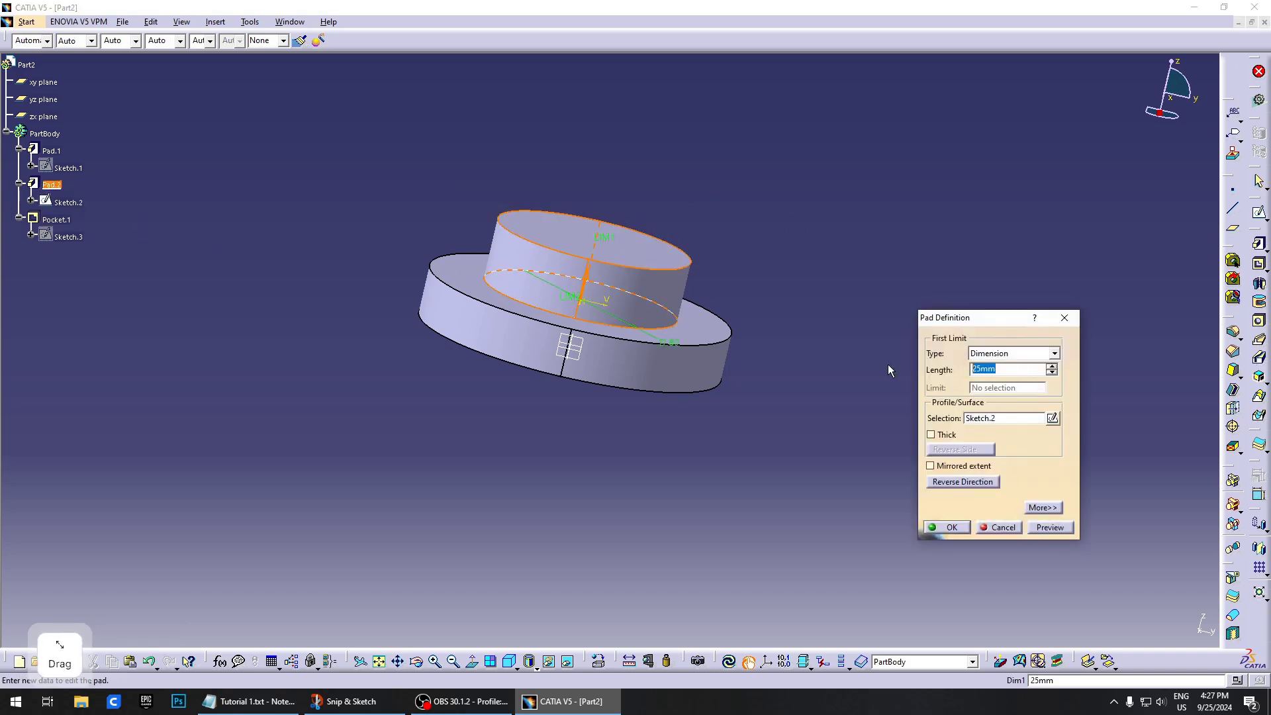
{"action": "type", "text": "25"}
{"action": "key", "text": "Return"}
{"action": "left_click", "coordinate": [841, 362]}
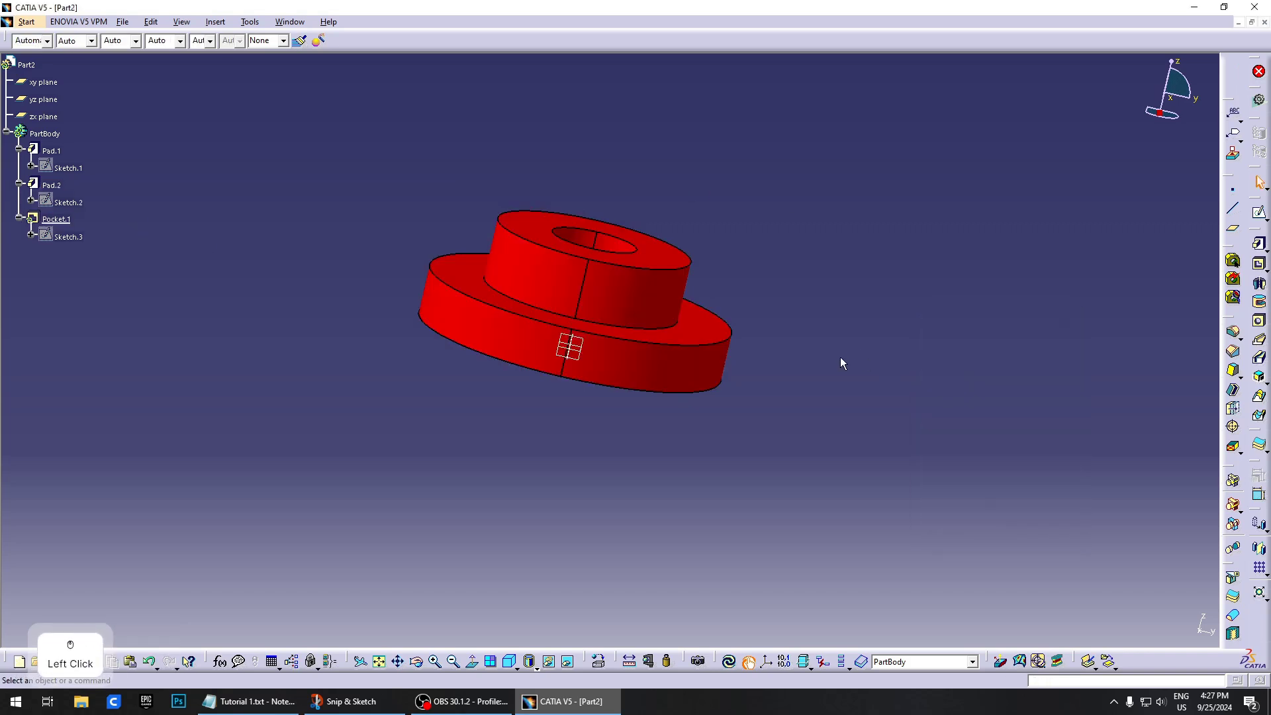
{"action": "middle_click_drag", "start_coordinate": [613, 377], "coordinate": [619, 360]}
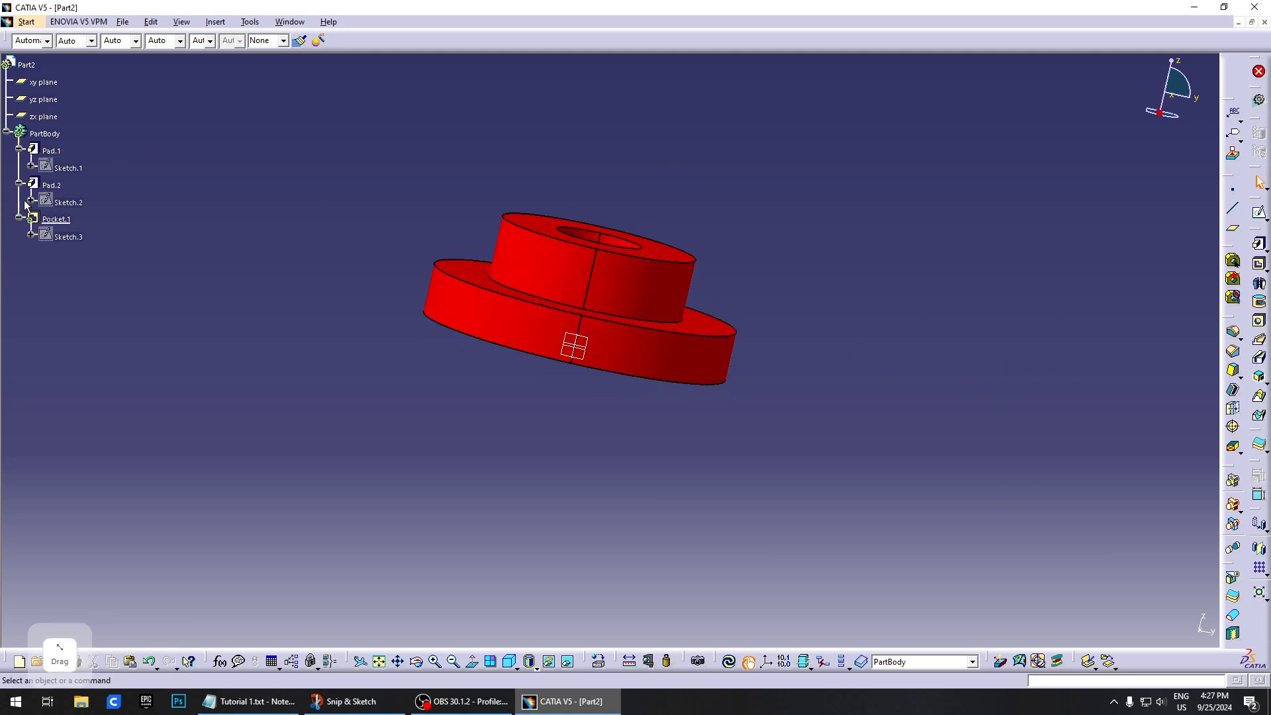
{"action": "middle_click_drag", "start_coordinate": [656, 298], "coordinate": [639, 275]}
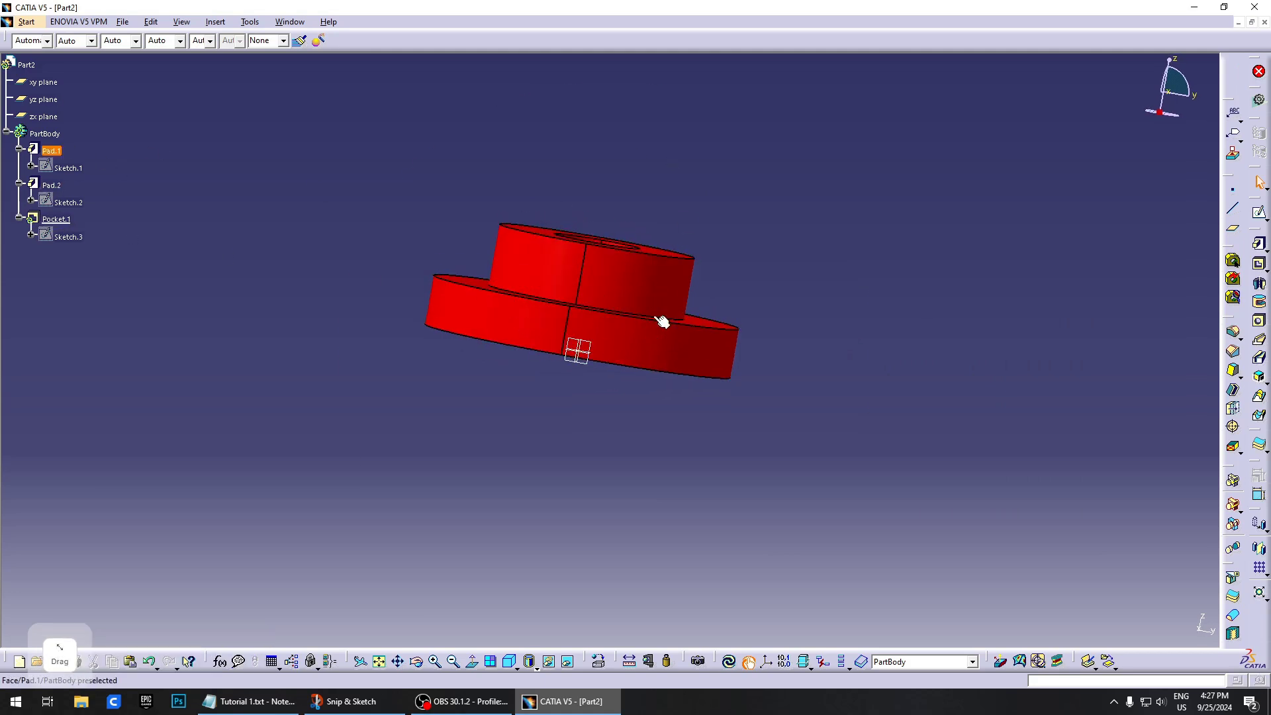
{"action": "left_click", "coordinate": [729, 663]}
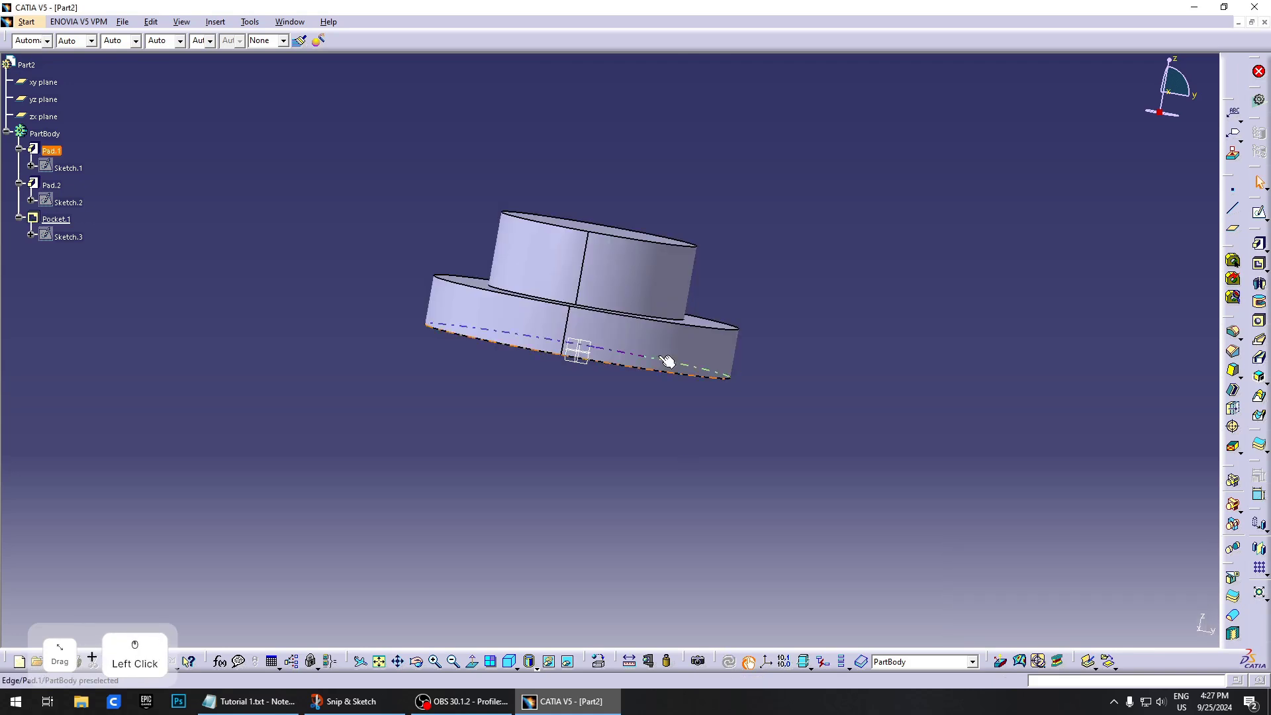
Edit the central pocket, Pocket.1, so its depth type is Up to last
{"action": "middle_click_drag", "start_coordinate": [589, 300], "coordinate": [548, 572]}
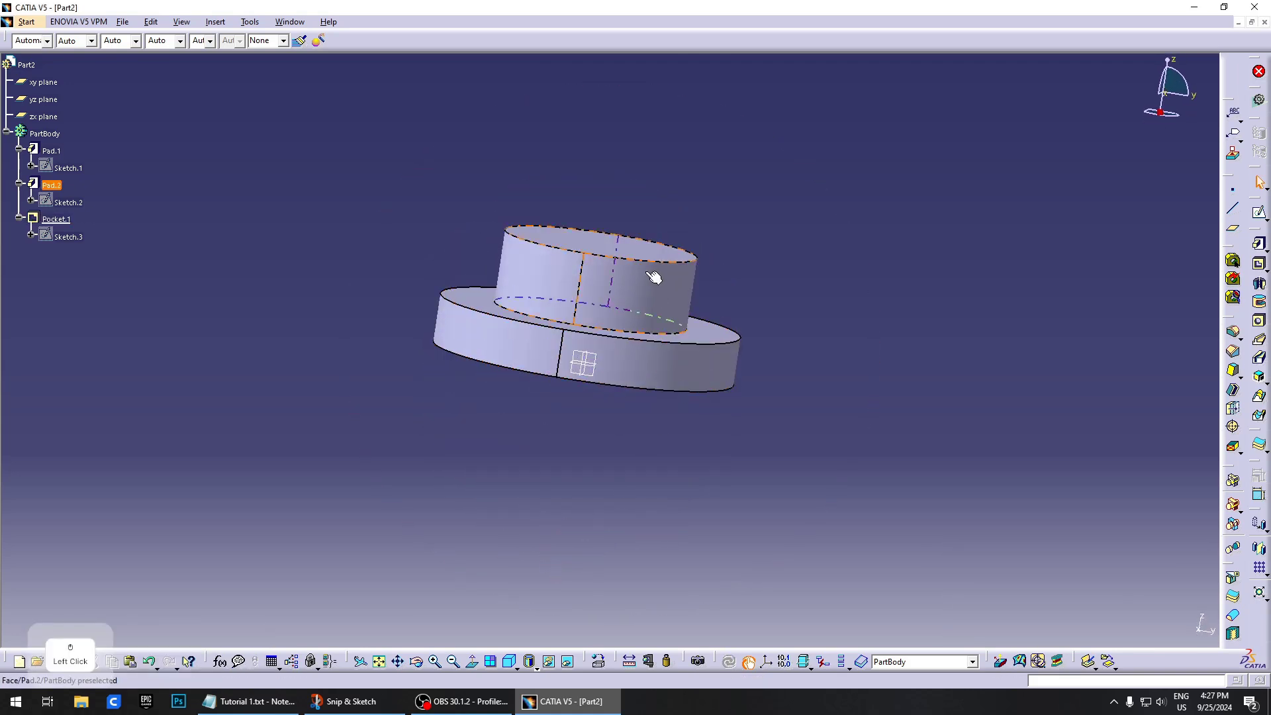
{"action": "middle_click_drag", "start_coordinate": [657, 276], "coordinate": [590, 439]}
{"action": "left_click", "coordinate": [593, 389]}
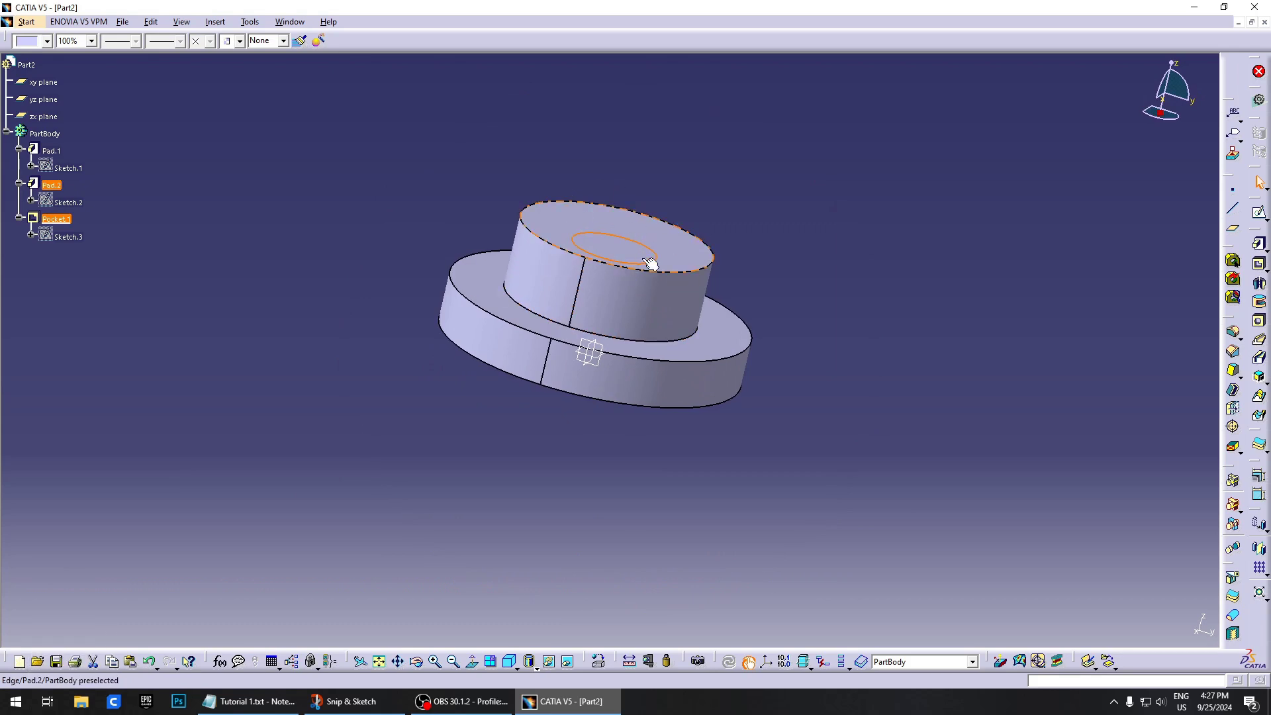
{"action": "middle_click_drag", "start_coordinate": [664, 400], "coordinate": [618, 328]}
{"action": "left_click", "coordinate": [790, 369]}
{"action": "middle_click_drag", "start_coordinate": [555, 368], "coordinate": [612, 289]}
{"action": "double_click", "coordinate": [73, 224]}
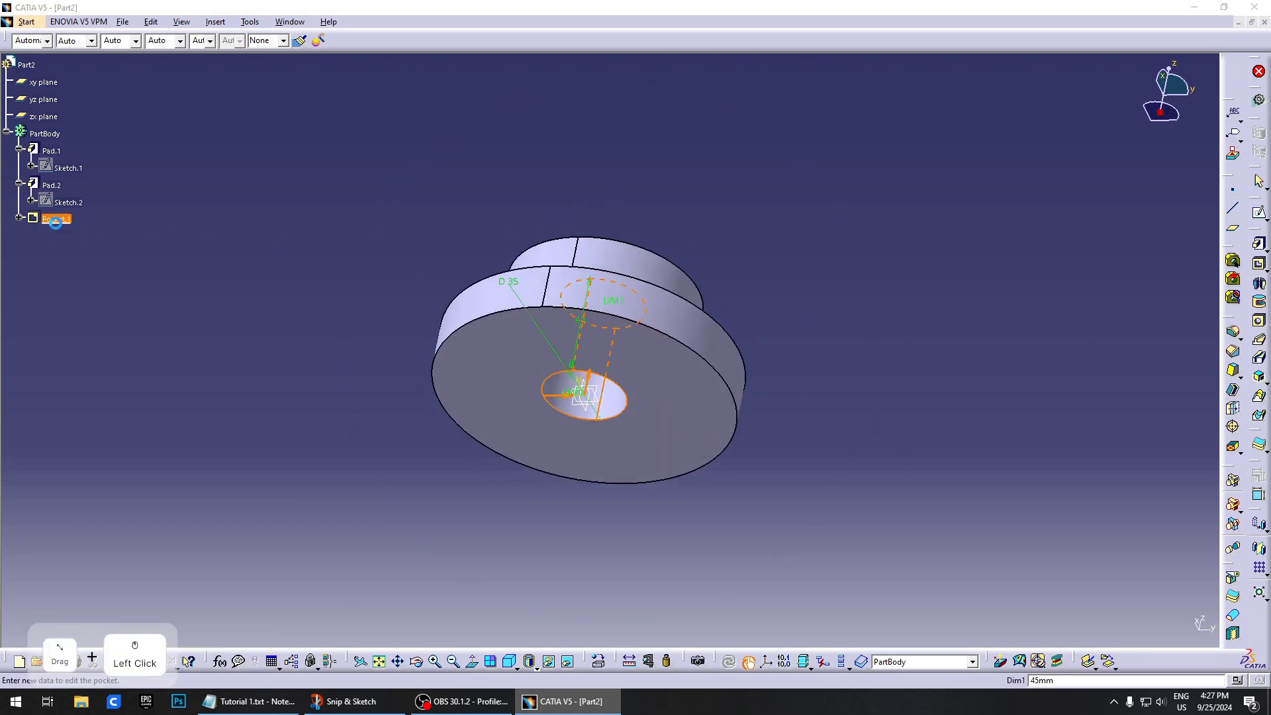
{"action": "middle_click_drag", "start_coordinate": [891, 421], "coordinate": [636, 409]}
{"action": "middle_click_drag", "start_coordinate": [694, 317], "coordinate": [777, 353]}
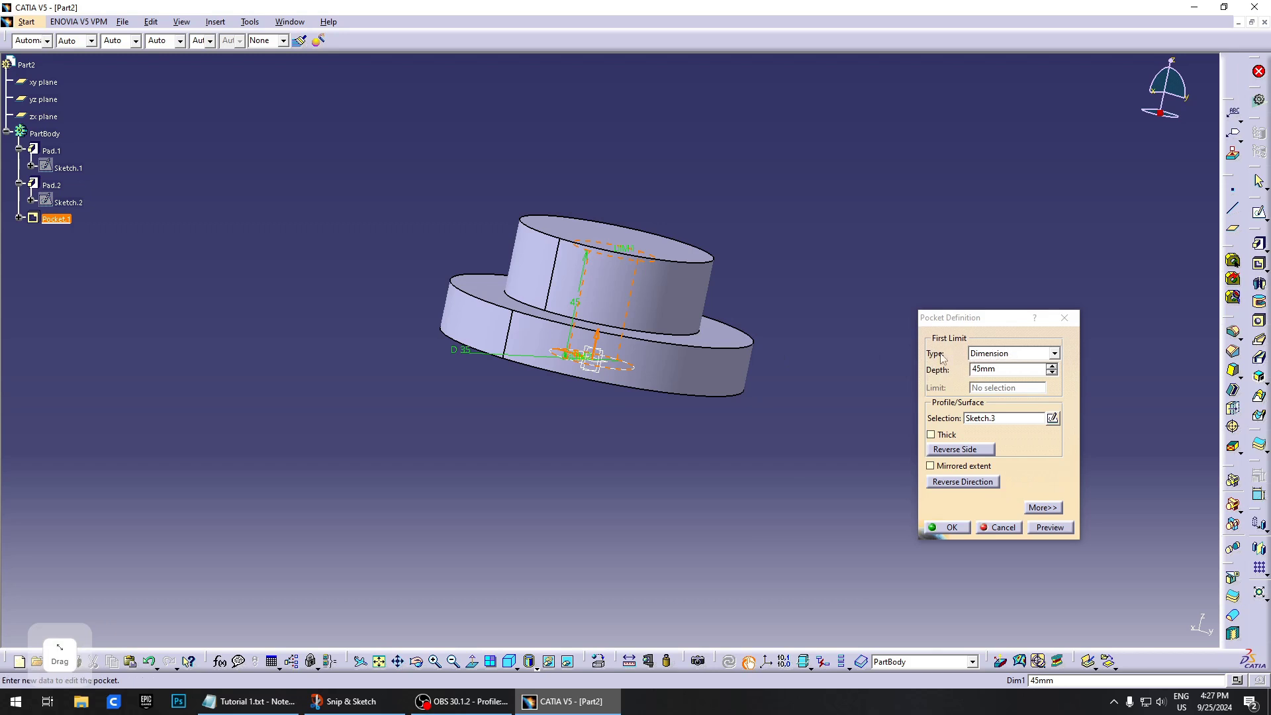
{"action": "left_click", "coordinate": [1008, 355]}
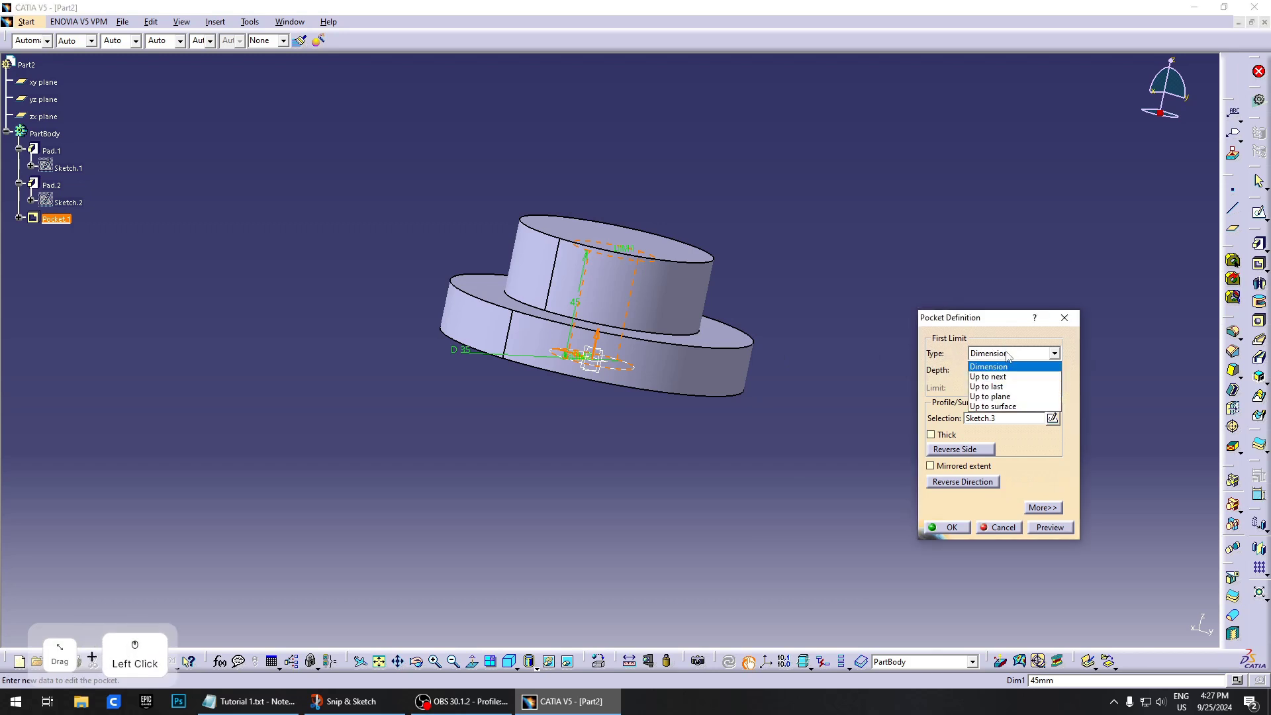
{"action": "left_click", "coordinate": [996, 388]}
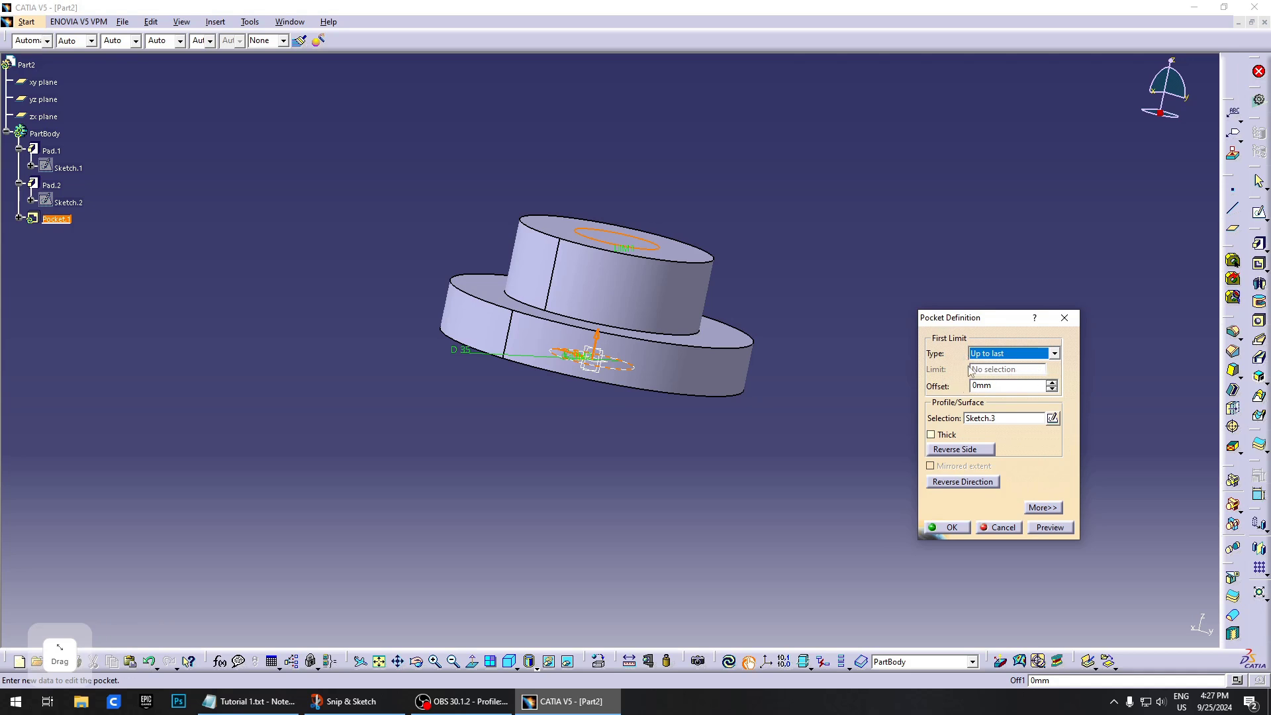
{"action": "left_click", "coordinate": [947, 527]}
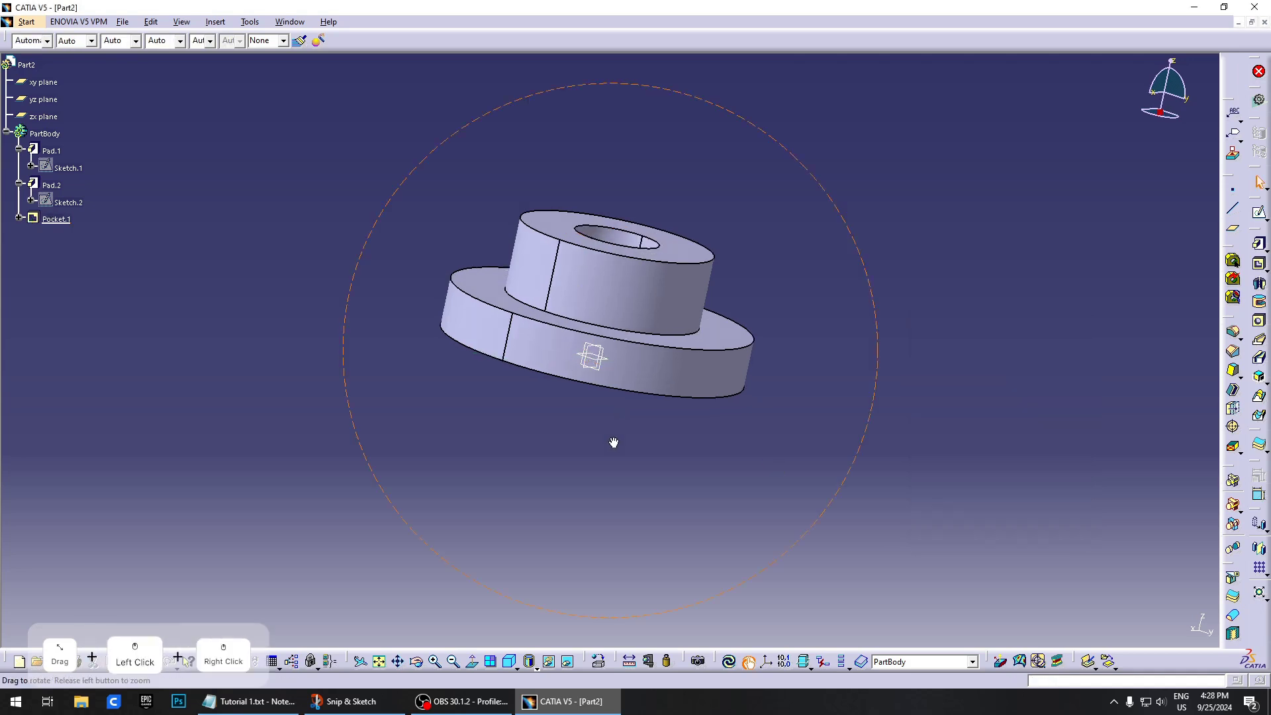
Set the length of the upper pad, Pad.2, to 50 mm and update the part
{"action": "middle_click_drag", "start_coordinate": [613, 443], "coordinate": [684, 290]}
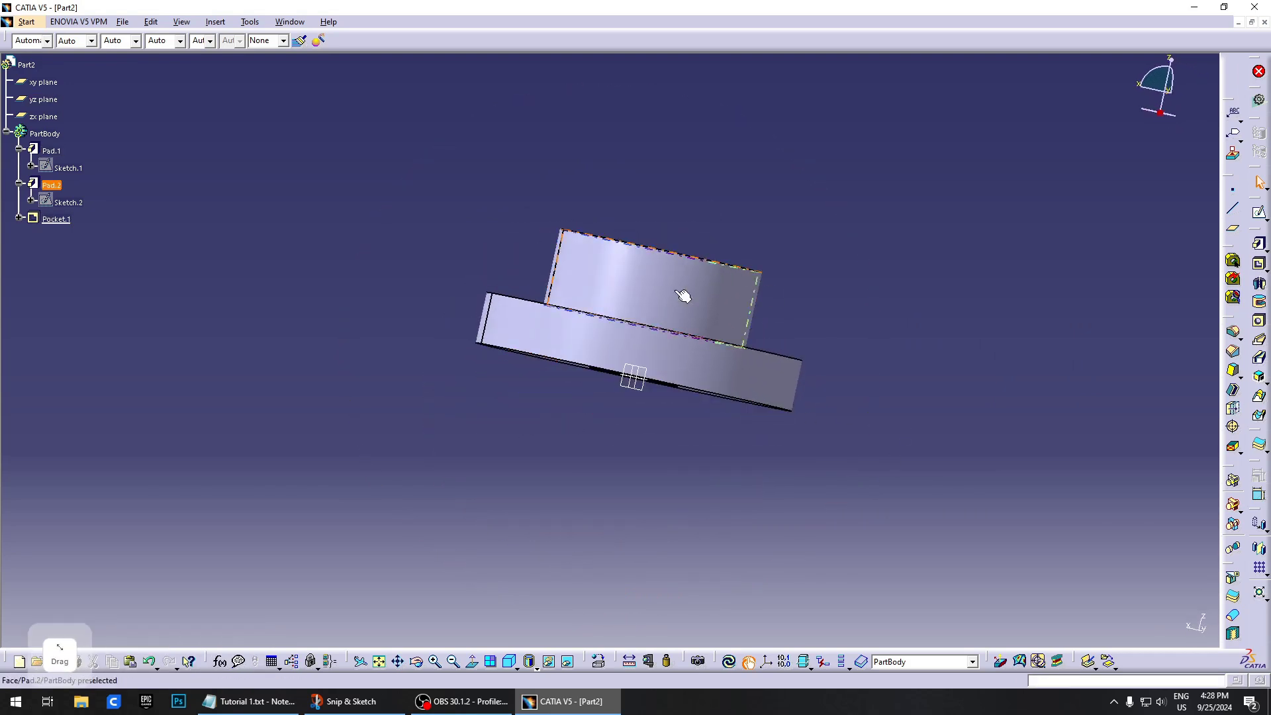
{"action": "left_click", "coordinate": [52, 184]}
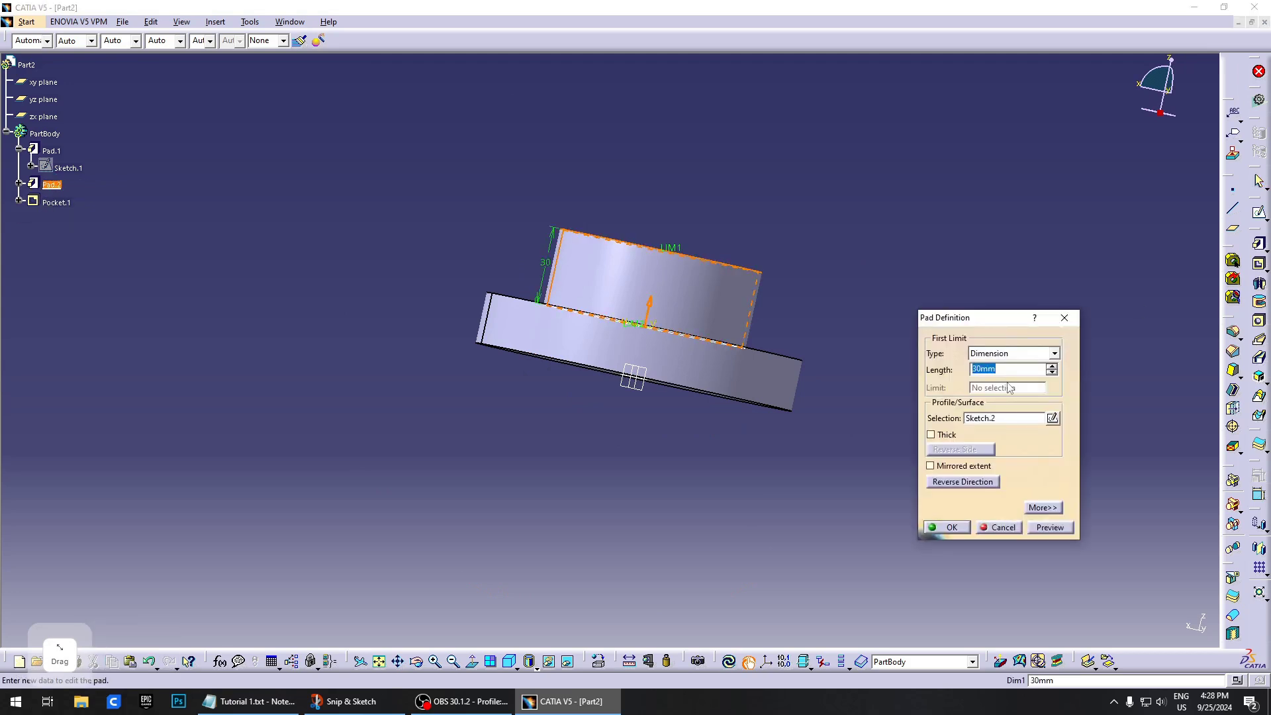
{"action": "type", "text": "50"}
{"action": "key", "text": "Return"}
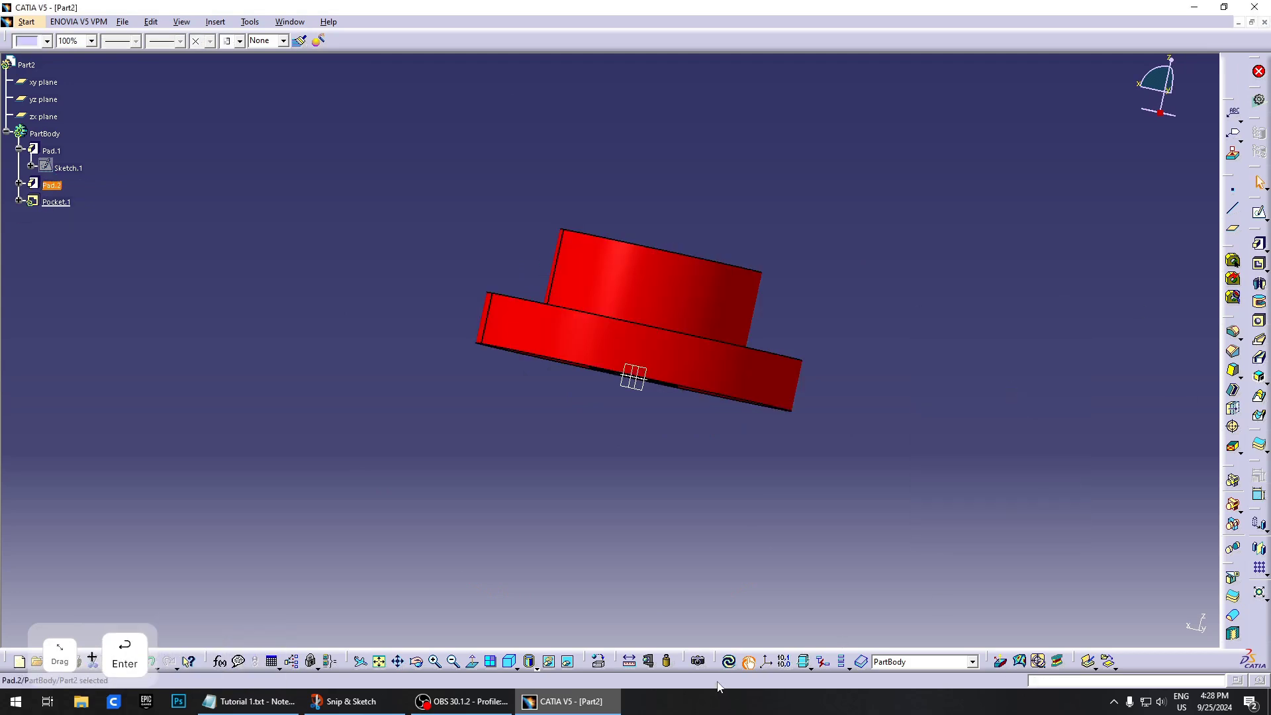
{"action": "left_click", "coordinate": [768, 383]}
{"action": "middle_click_drag", "start_coordinate": [769, 384], "coordinate": [689, 397]}
Reduce the length of the upper pad, Pad.2, and update the part so the through pocket follows
{"action": "double_click", "coordinate": [52, 186]}
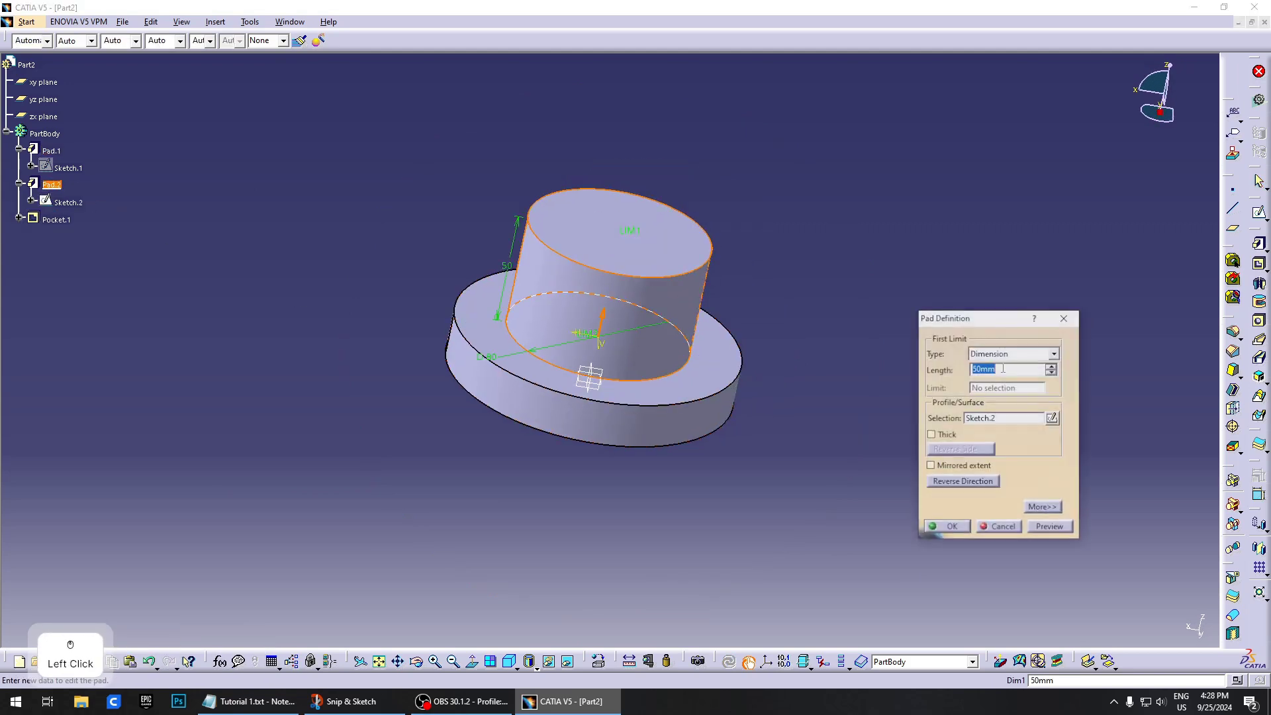
{"action": "key", "text": "Return"}
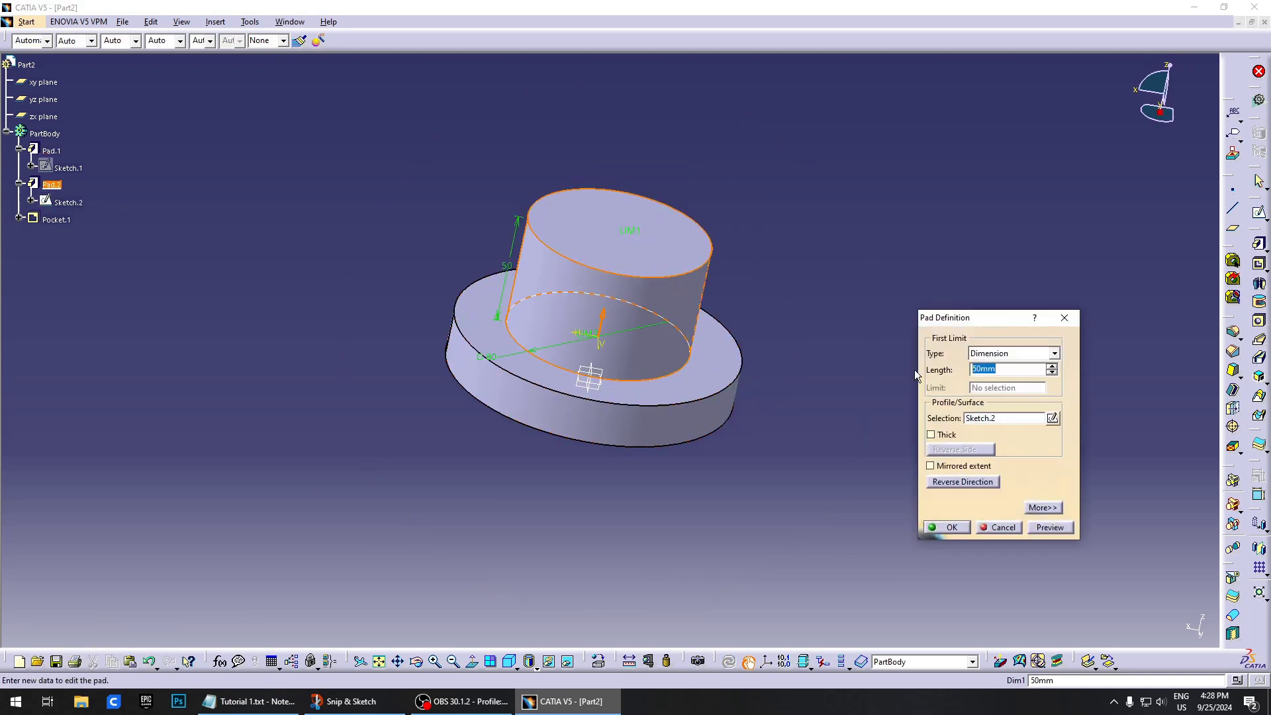
{"action": "left_click", "coordinate": [728, 661]}
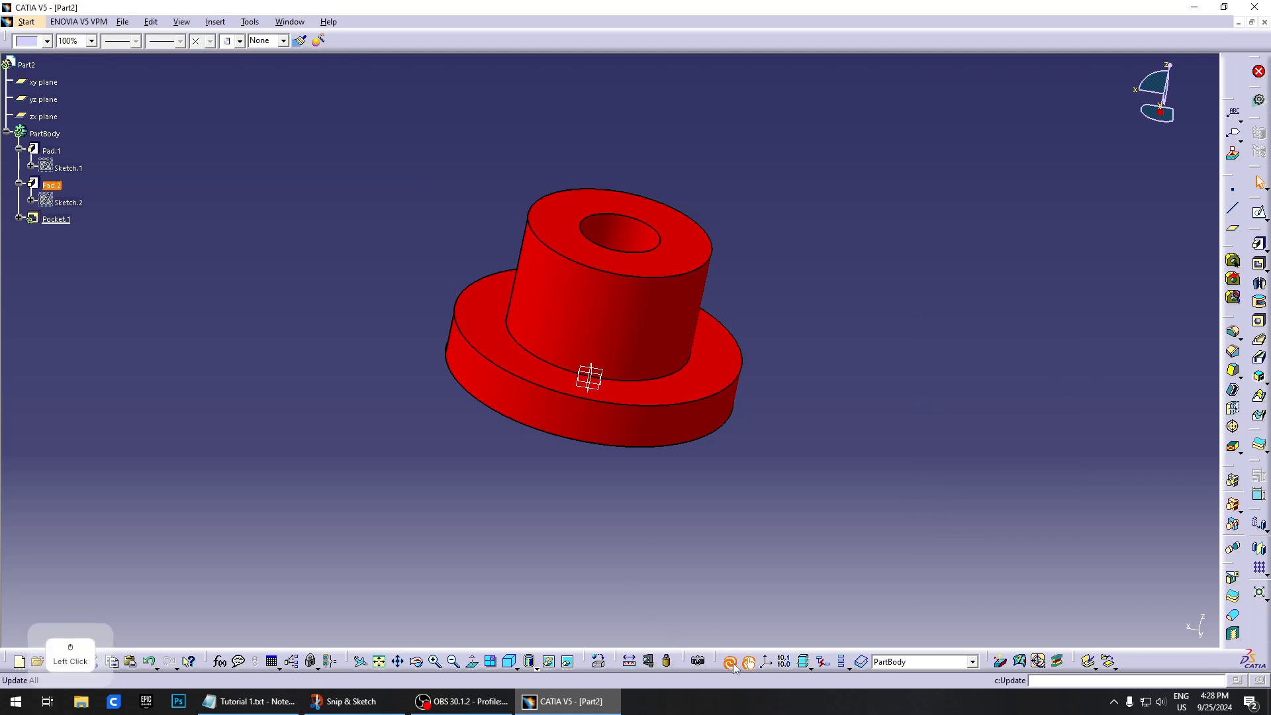
{"action": "middle_click_drag", "start_coordinate": [571, 460], "coordinate": [563, 380]}
{"action": "left_click", "coordinate": [644, 472]}
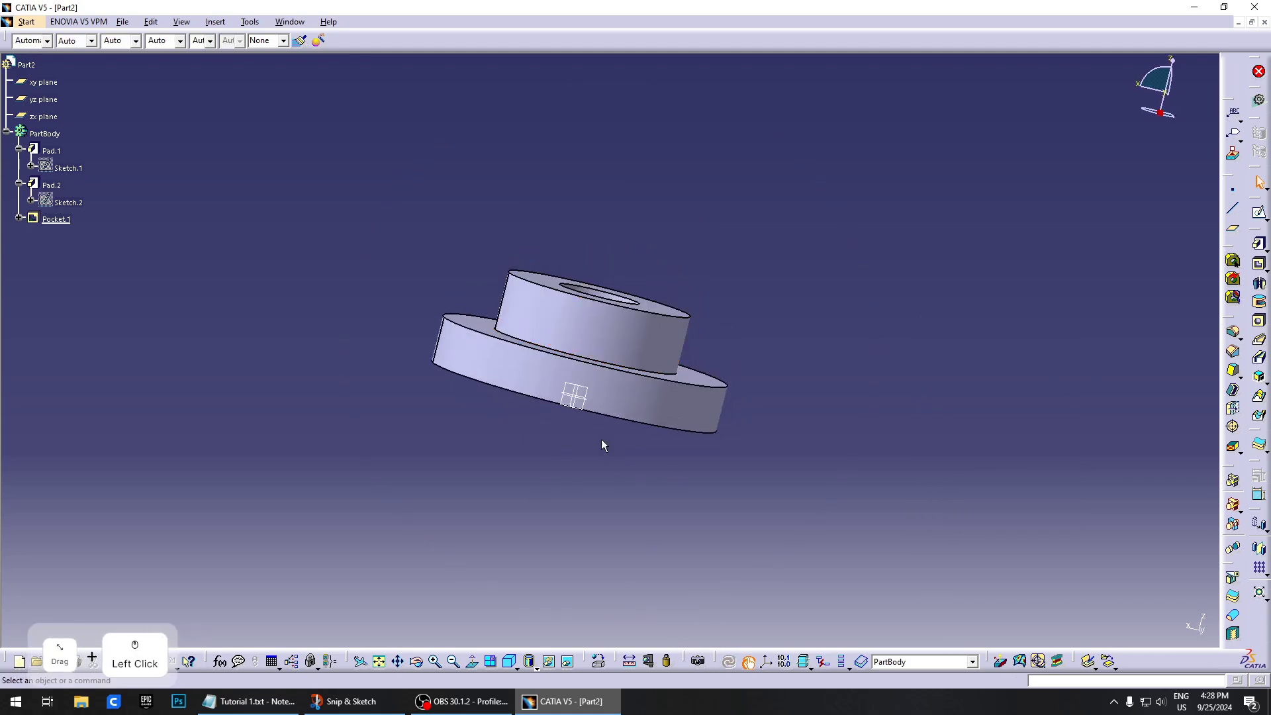
{"action": "middle_click_drag", "start_coordinate": [601, 439], "coordinate": [630, 482]}
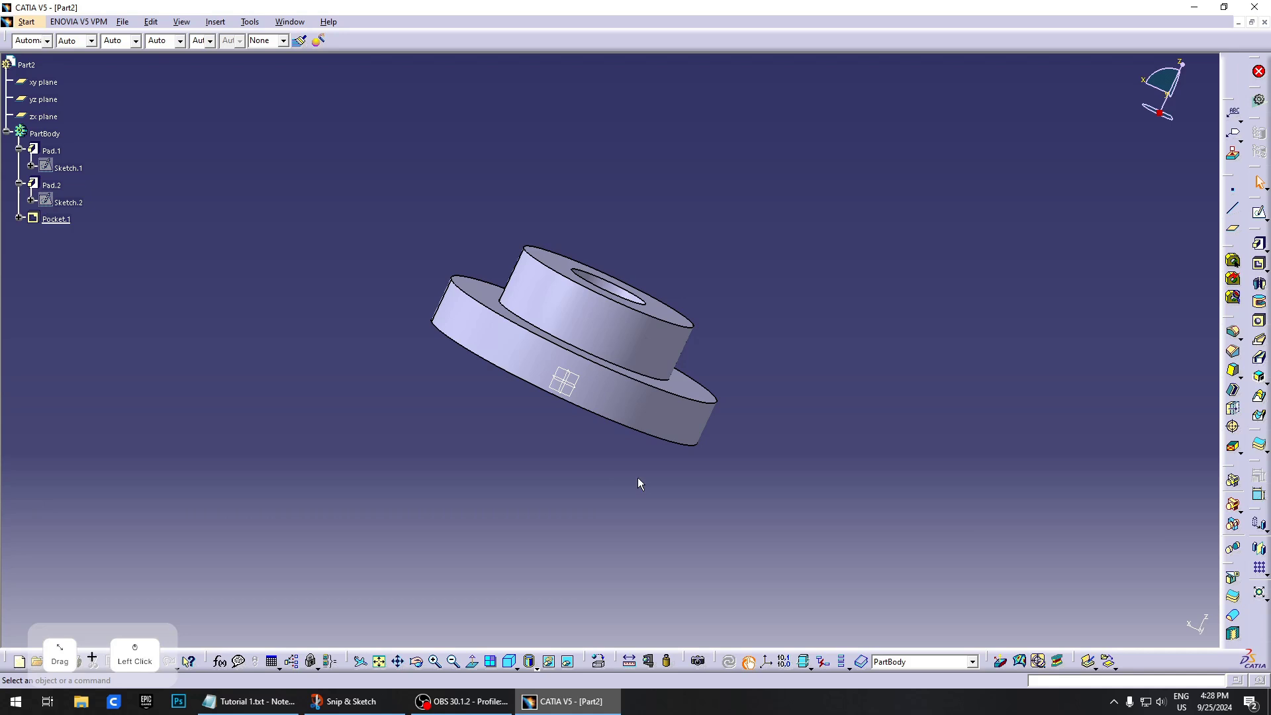
Start a sketch on the disc's bottom face and place a point on the vertical axis about 49 mm above the origin
{"action": "mouse_move", "coordinate": [667, 440]}
{"action": "middle_mouse_down"}
{"action": "mouse_move", "coordinate": [669, 332]}
{"action": "mouse_move", "coordinate": [646, 369]}
{"action": "mouse_move", "coordinate": [664, 280]}
{"action": "mouse_move", "coordinate": [644, 409]}
{"action": "mouse_move", "coordinate": [669, 289]}
{"action": "mouse_move", "coordinate": [677, 400]}
{"action": "mouse_move", "coordinate": [649, 432]}
{"action": "mouse_move", "coordinate": [674, 439]}
{"action": "middle_mouse_up"}
{"action": "middle_click_drag", "start_coordinate": [958, 447], "coordinate": [1005, 390]}
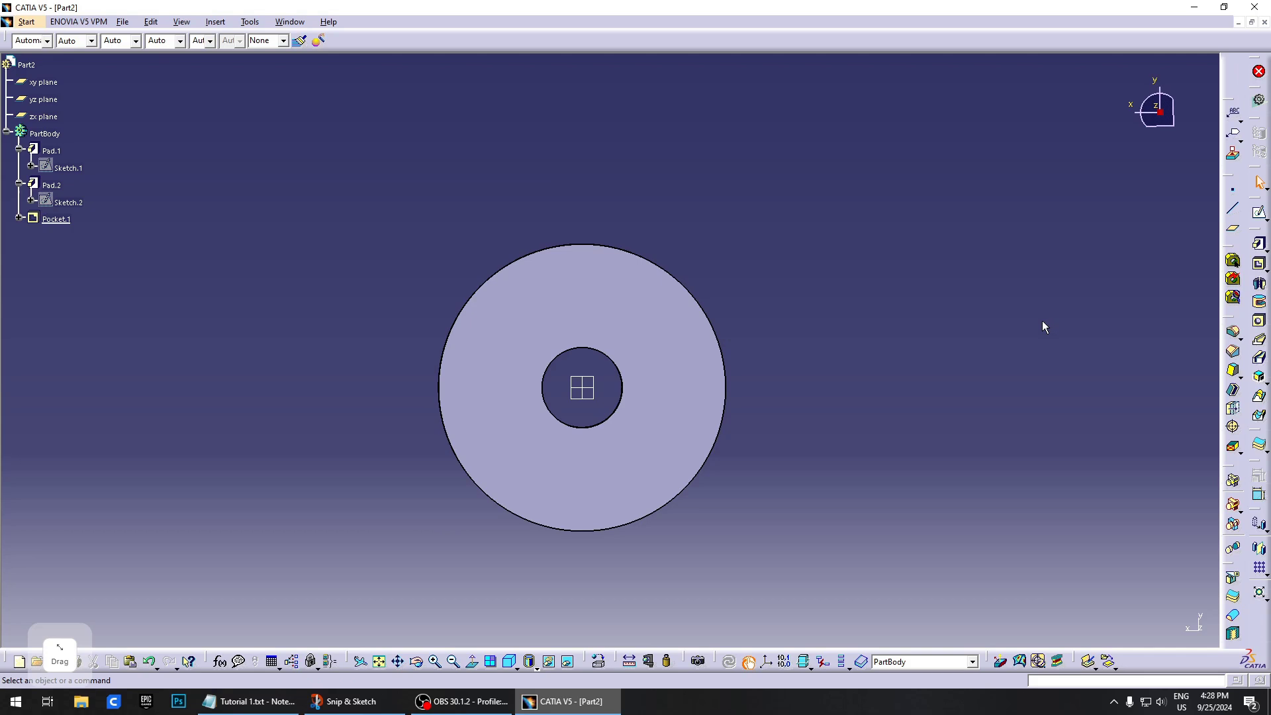
{"action": "left_click", "coordinate": [1259, 214]}
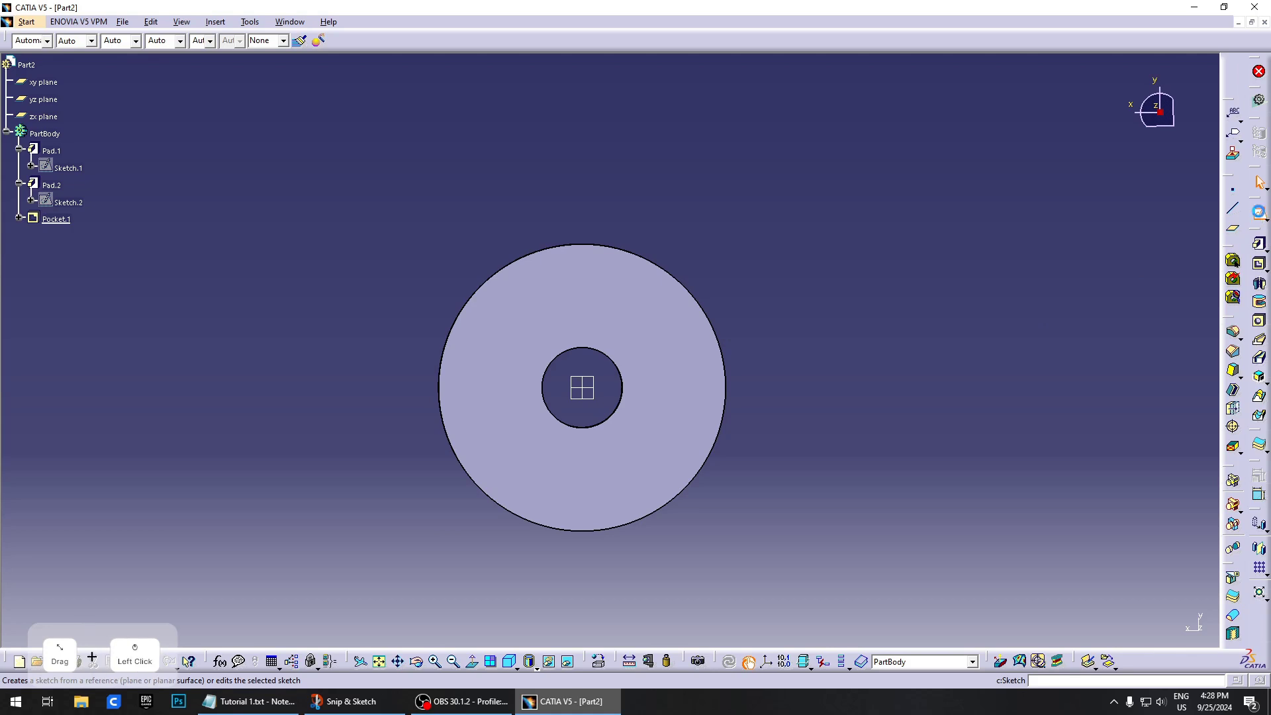
{"action": "left_click", "coordinate": [648, 311]}
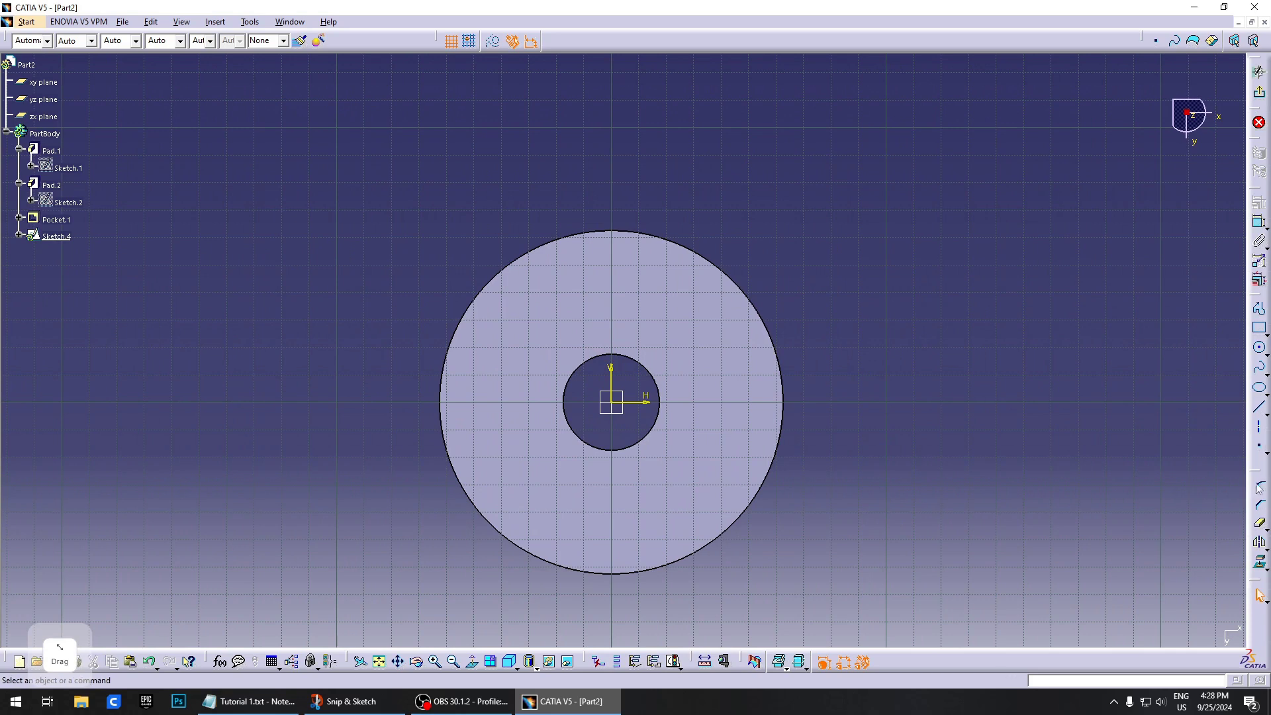
{"action": "left_click", "coordinate": [1258, 451]}
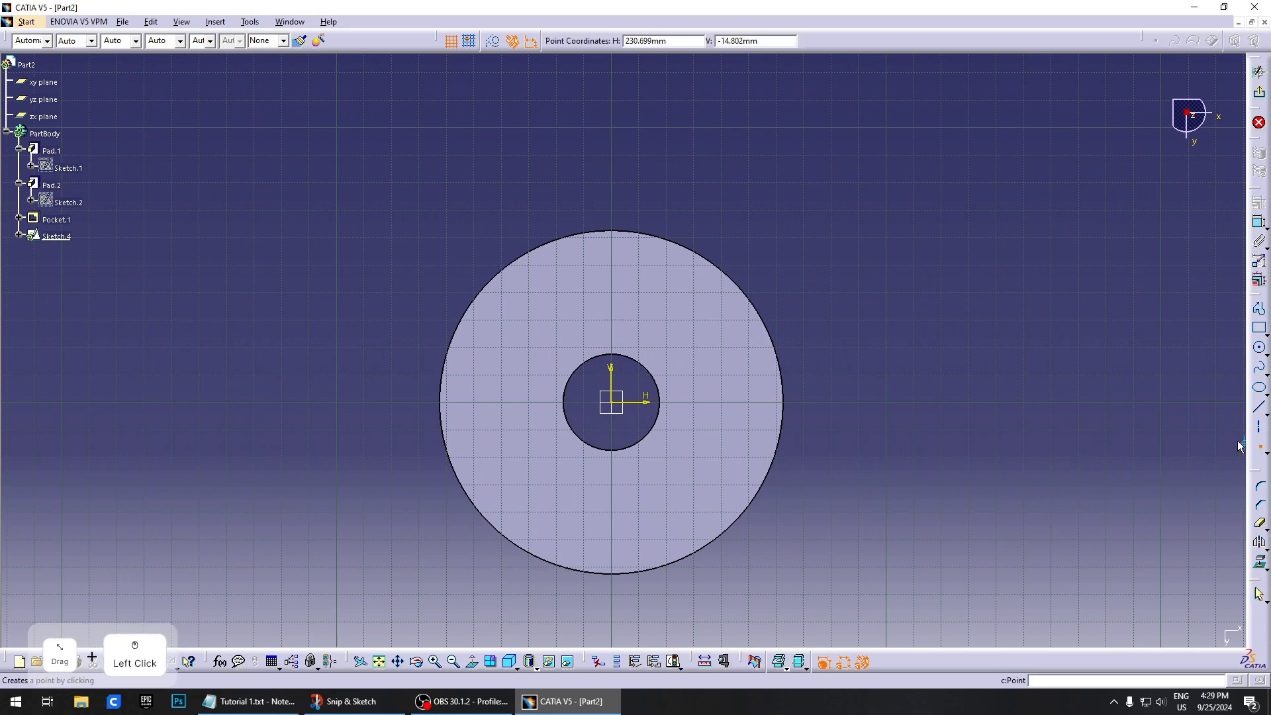
{"action": "left_click", "coordinate": [616, 263]}
{"action": "left_click", "coordinate": [884, 275]}
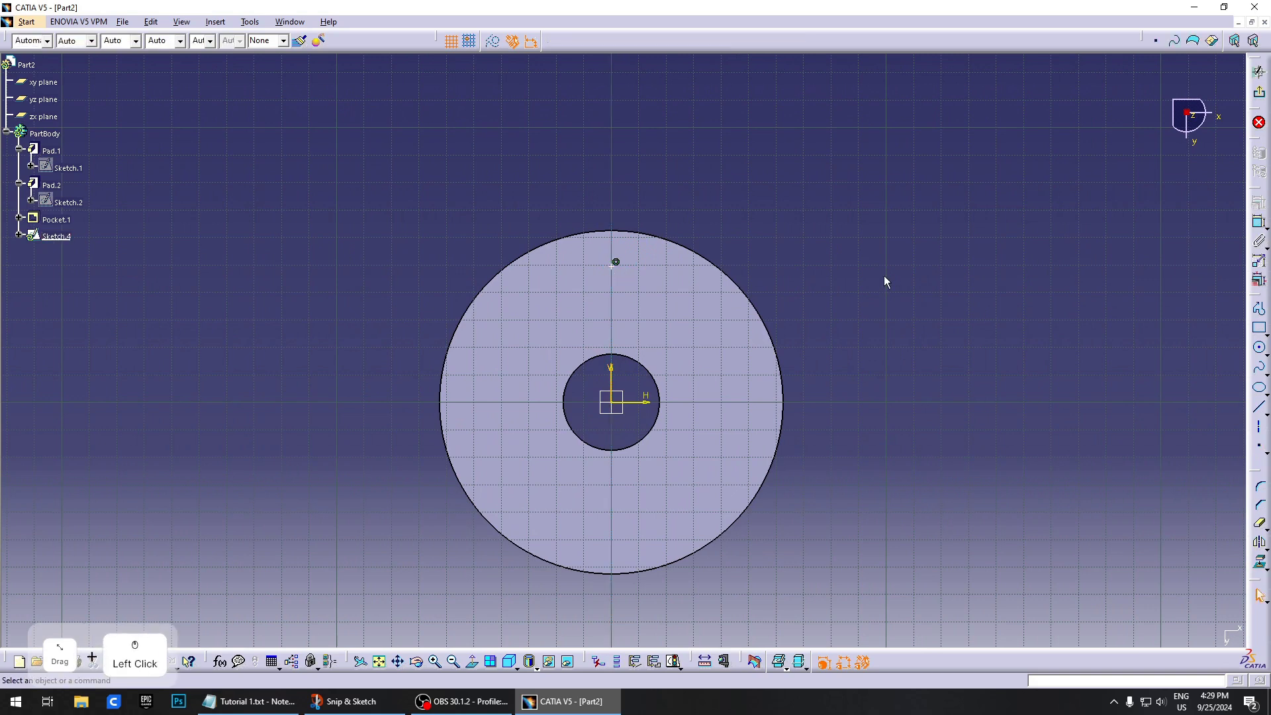
Dimension the distance between the sketched point and the origin and set it to 52 mm
{"action": "left_click", "coordinate": [1258, 222]}
{"action": "left_click", "coordinate": [614, 267]}
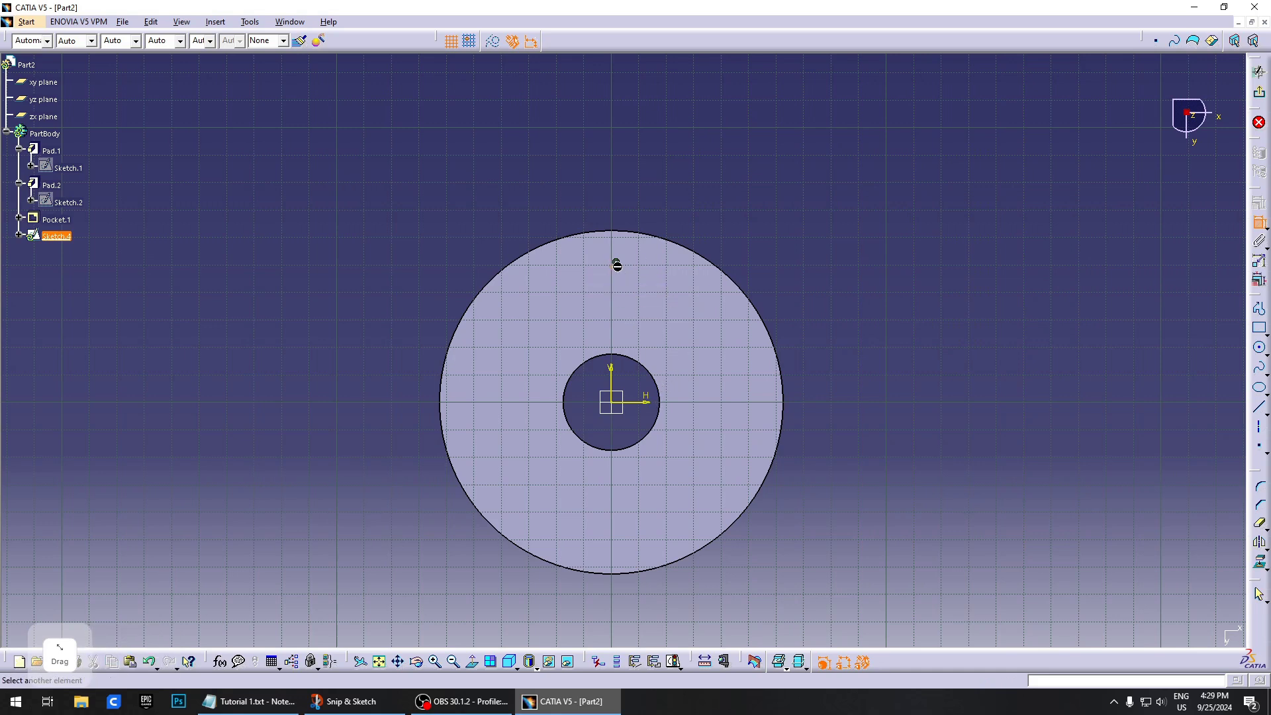
{"action": "left_click", "coordinate": [615, 404]}
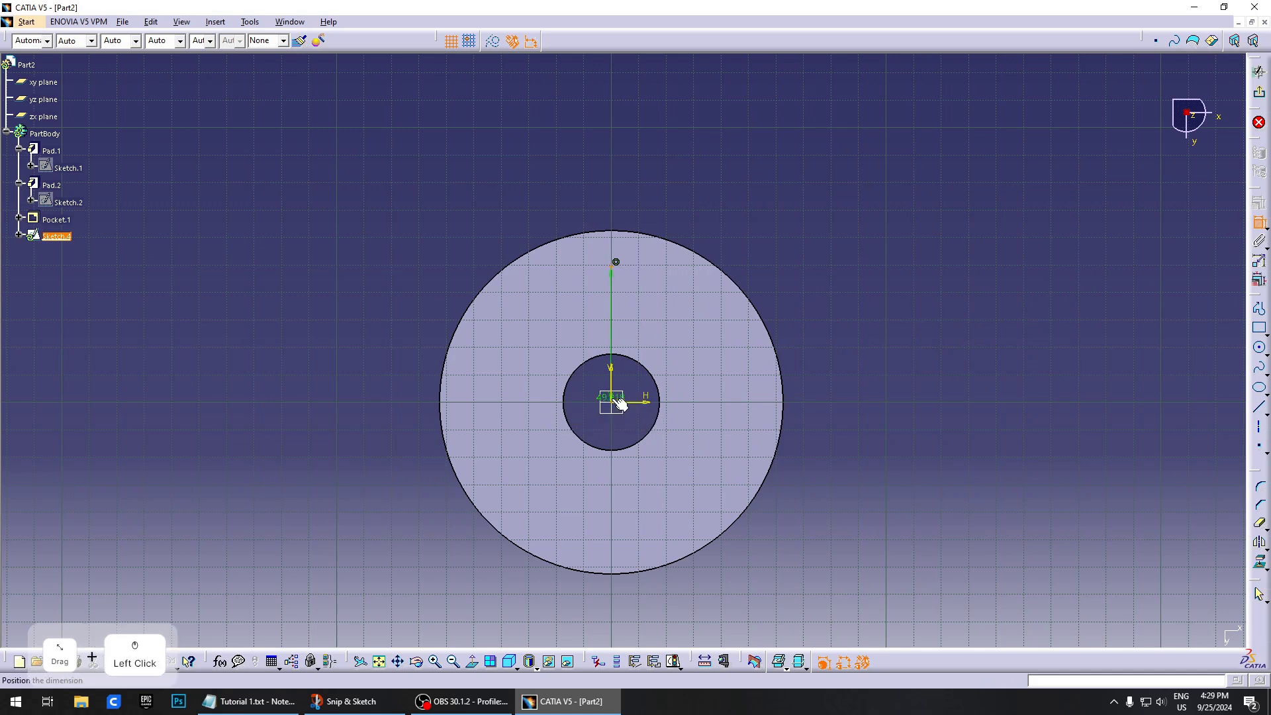
{"action": "left_click", "coordinate": [816, 336]}
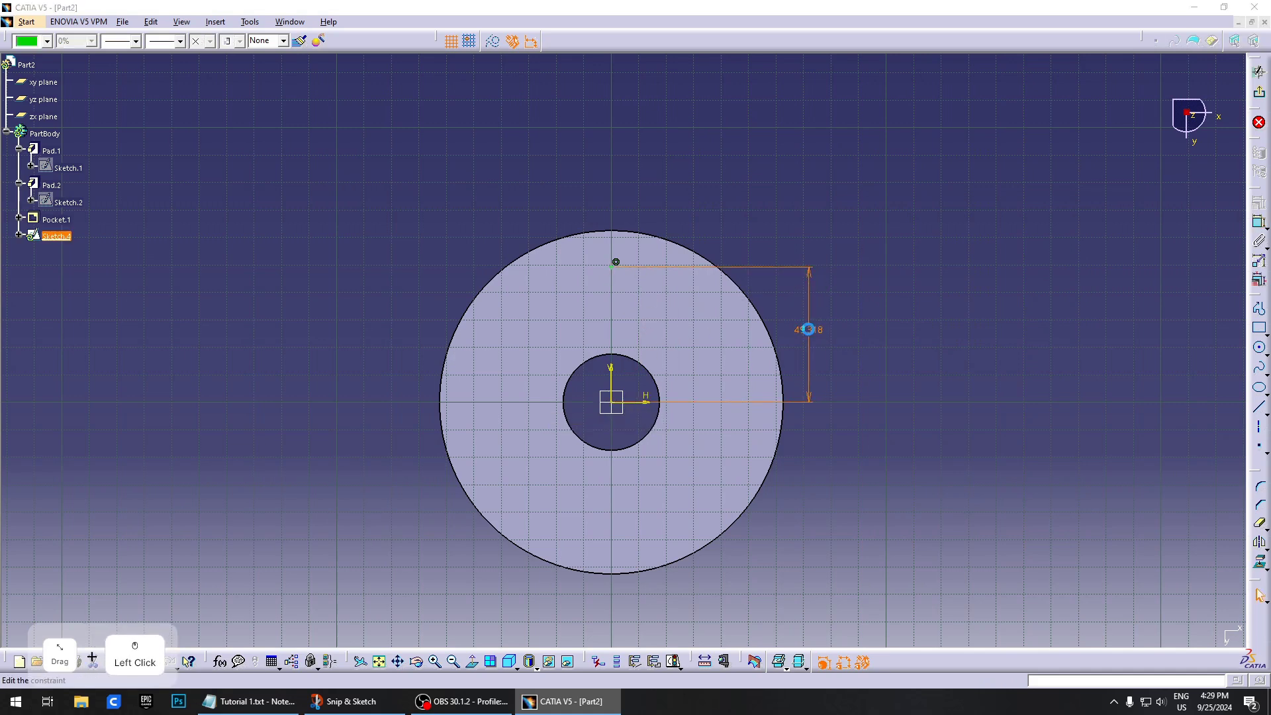
{"action": "double_click", "coordinate": [809, 334]}
{"action": "type", "text": "5"}
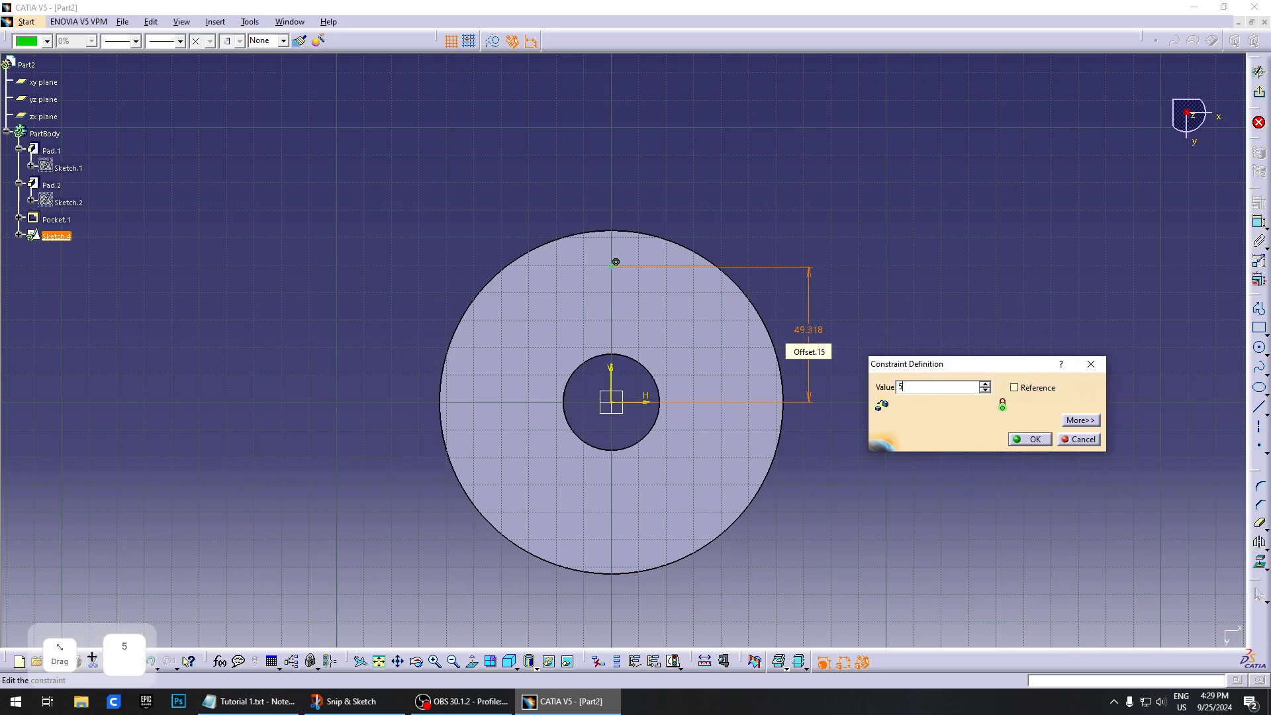
{"action": "type", "text": "2"}
{"action": "key", "text": "Return"}
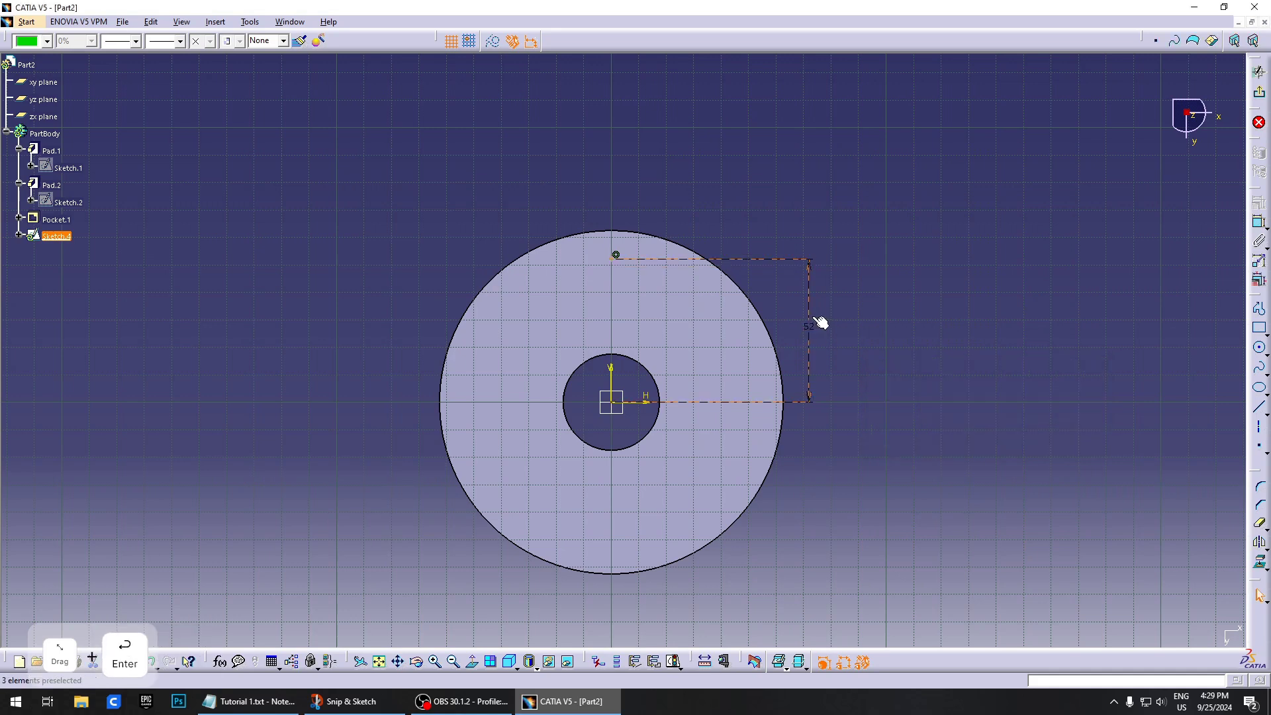
{"action": "left_click", "coordinate": [615, 256]}
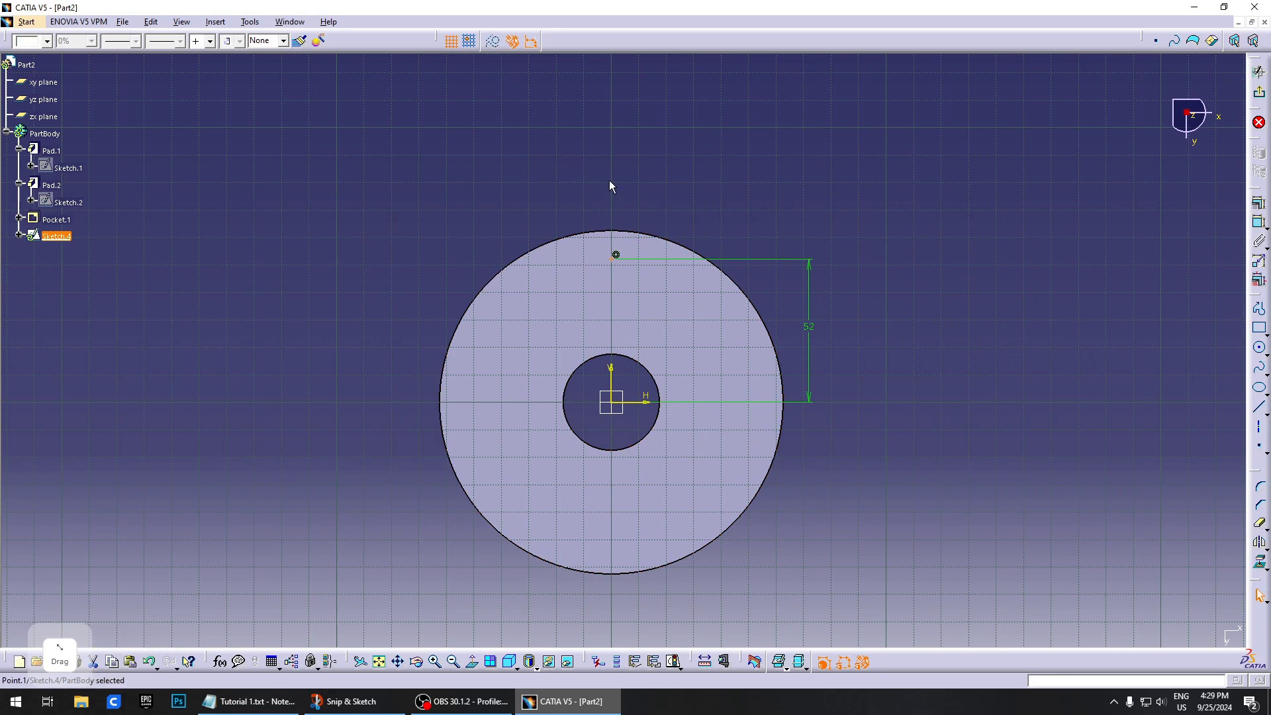
{"action": "left_click", "coordinate": [875, 234]}
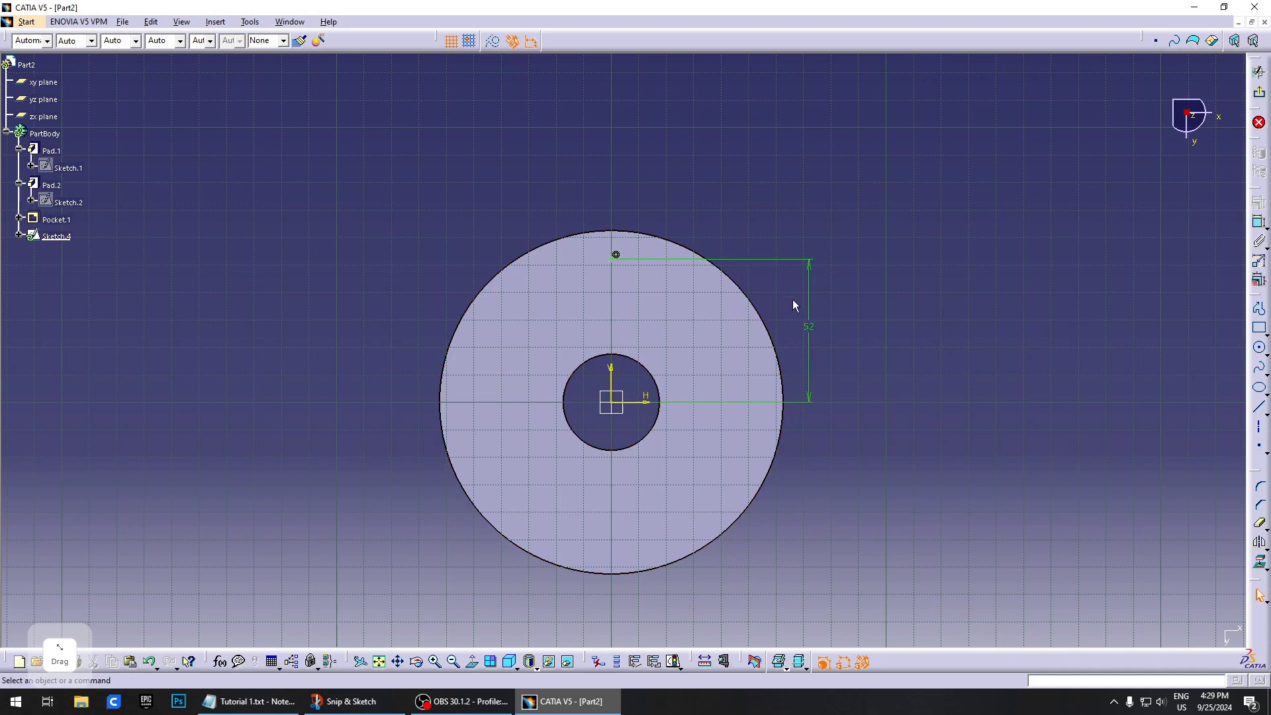
Hide the 52 mm dimension in the sketch
{"action": "left_click", "coordinate": [848, 329]}
{"action": "double_click", "coordinate": [810, 327]}
{"action": "double_click", "coordinate": [812, 323]}
{"action": "right_click", "coordinate": [812, 327]}
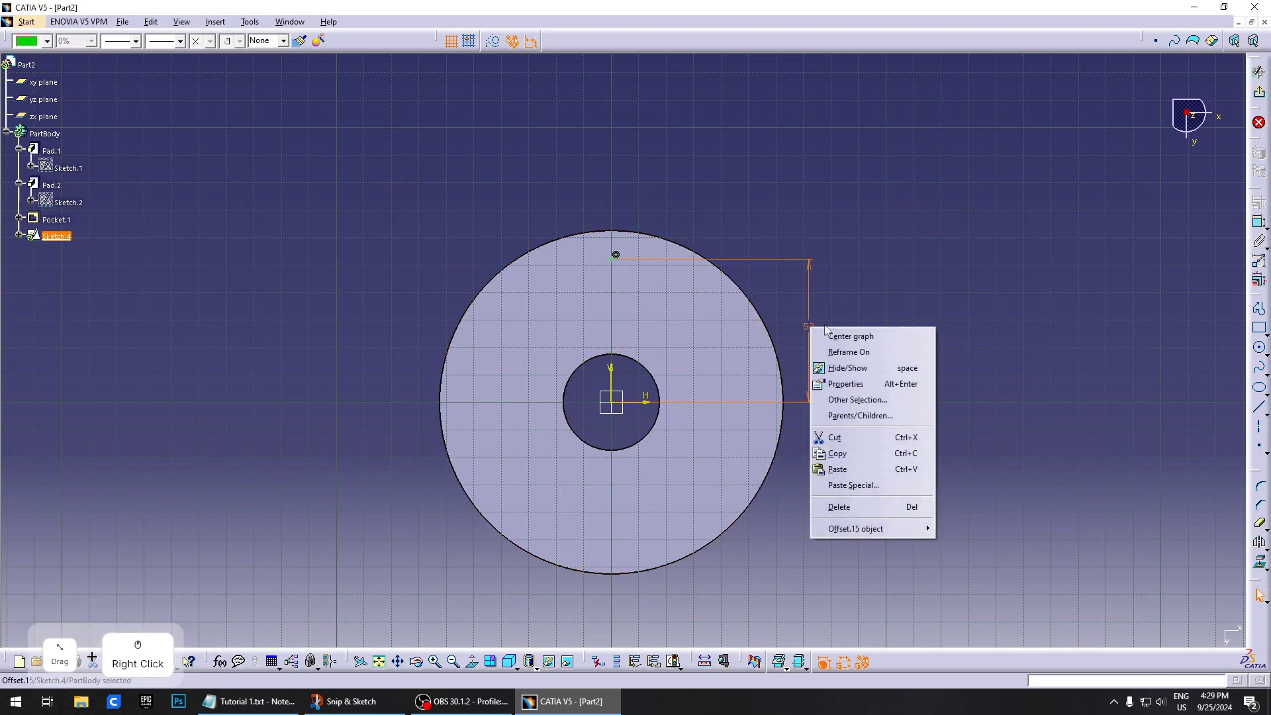
{"action": "left_click", "coordinate": [848, 369]}
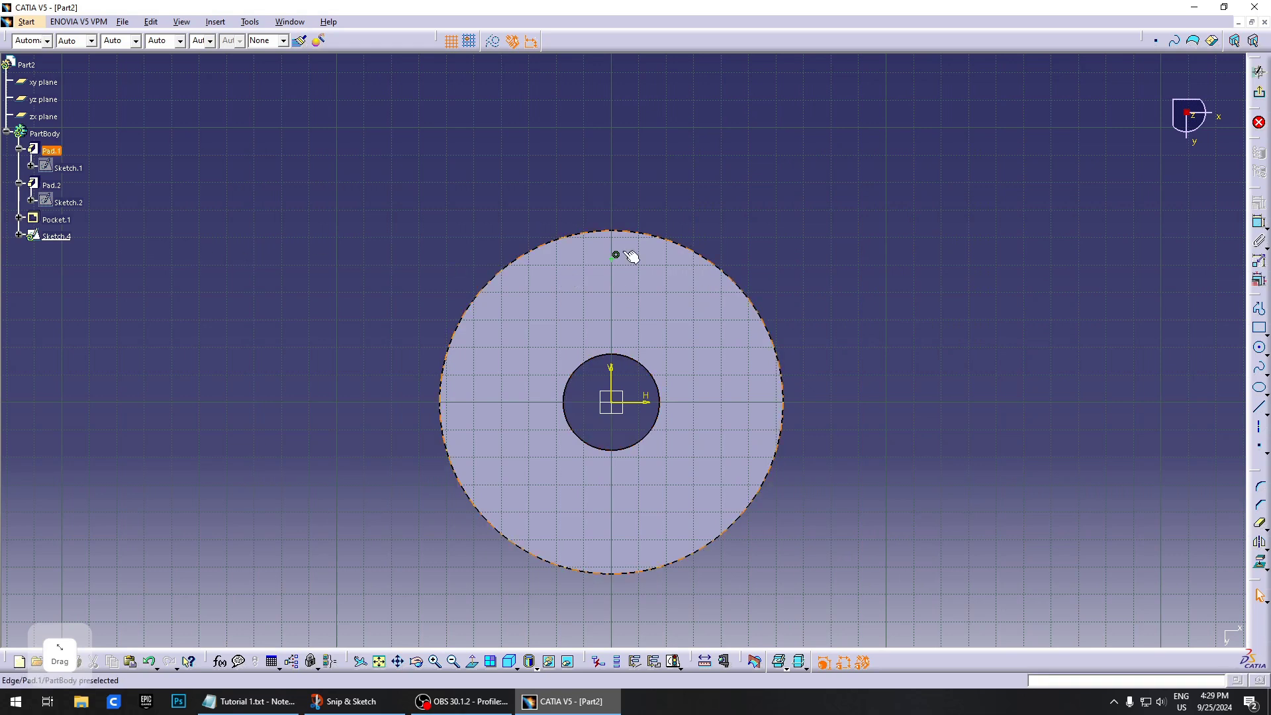
Expand Sketch.4's axis, geometry and constraints in the tree and show the hidden Offset.15 dimension again
{"action": "left_click", "coordinate": [20, 235]}
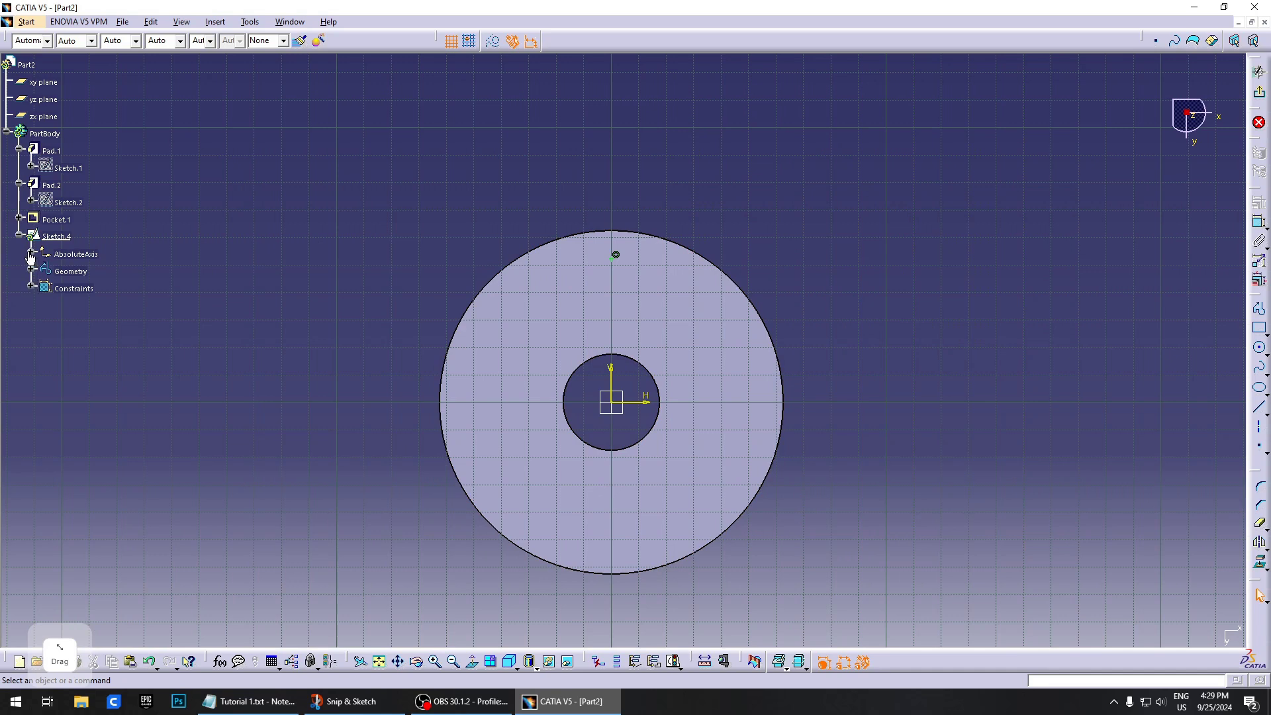
{"action": "left_click", "coordinate": [30, 252]}
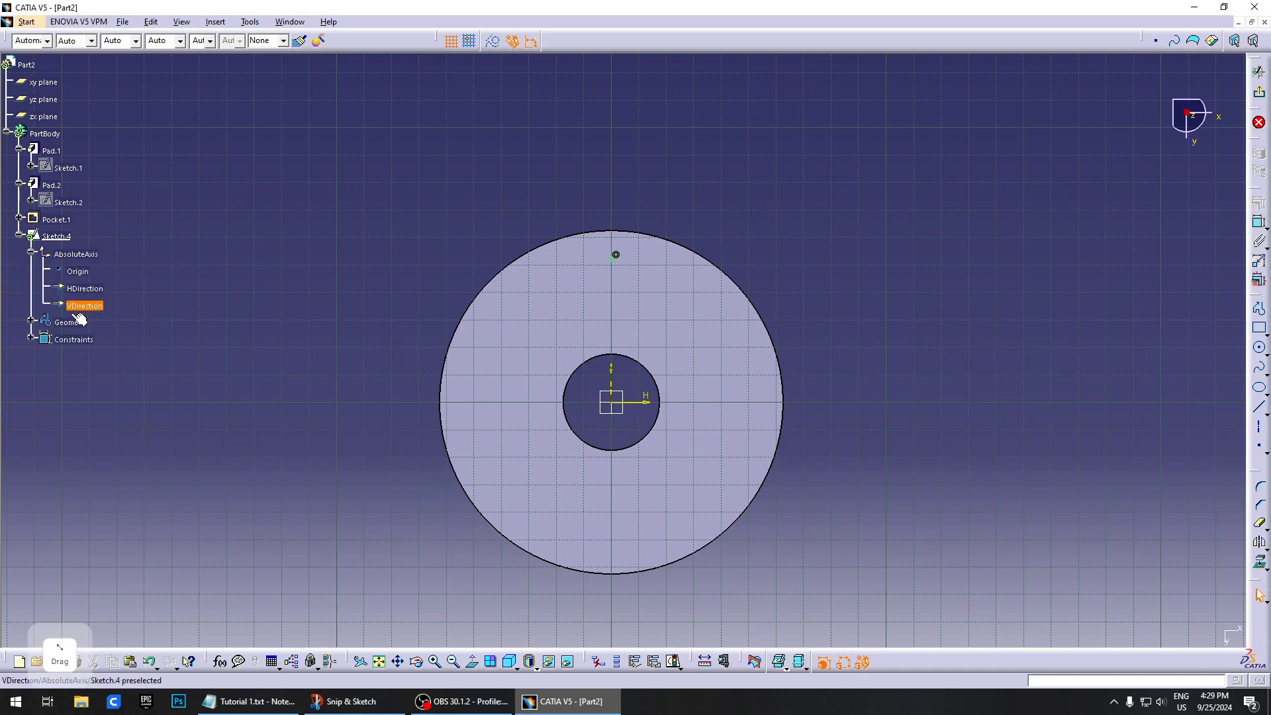
{"action": "left_click", "coordinate": [30, 320]}
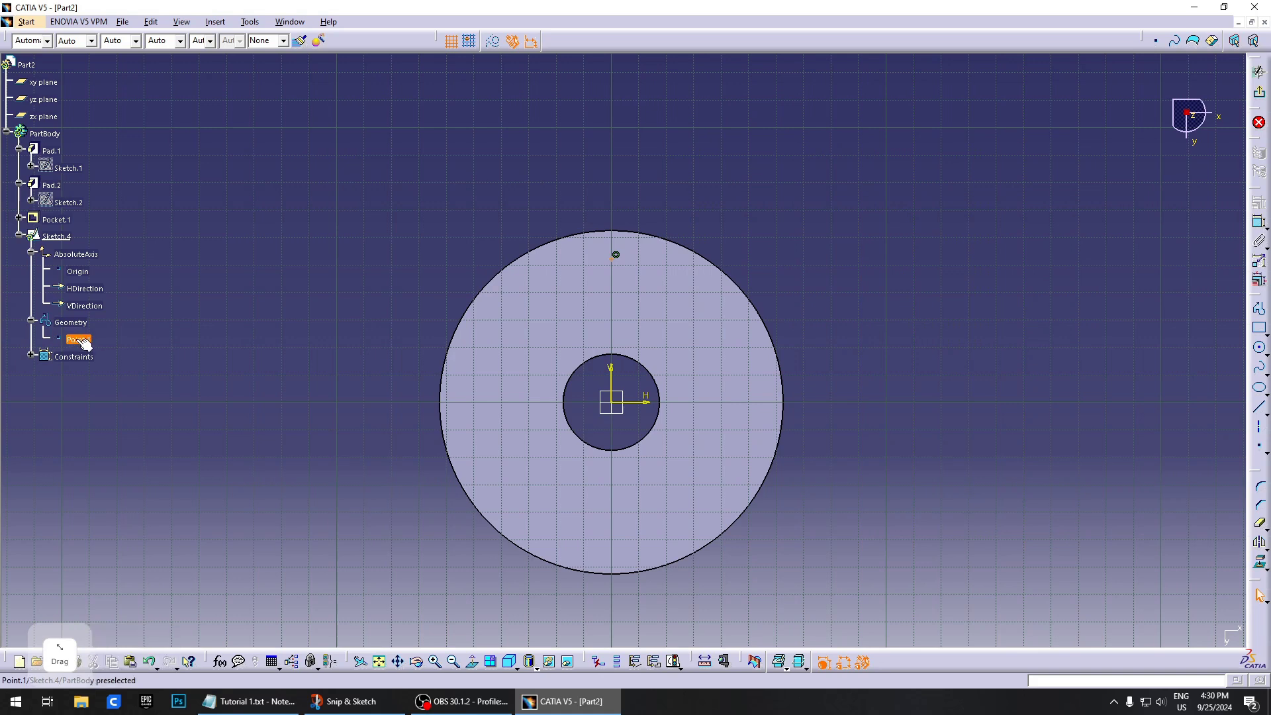
{"action": "left_click", "coordinate": [30, 356]}
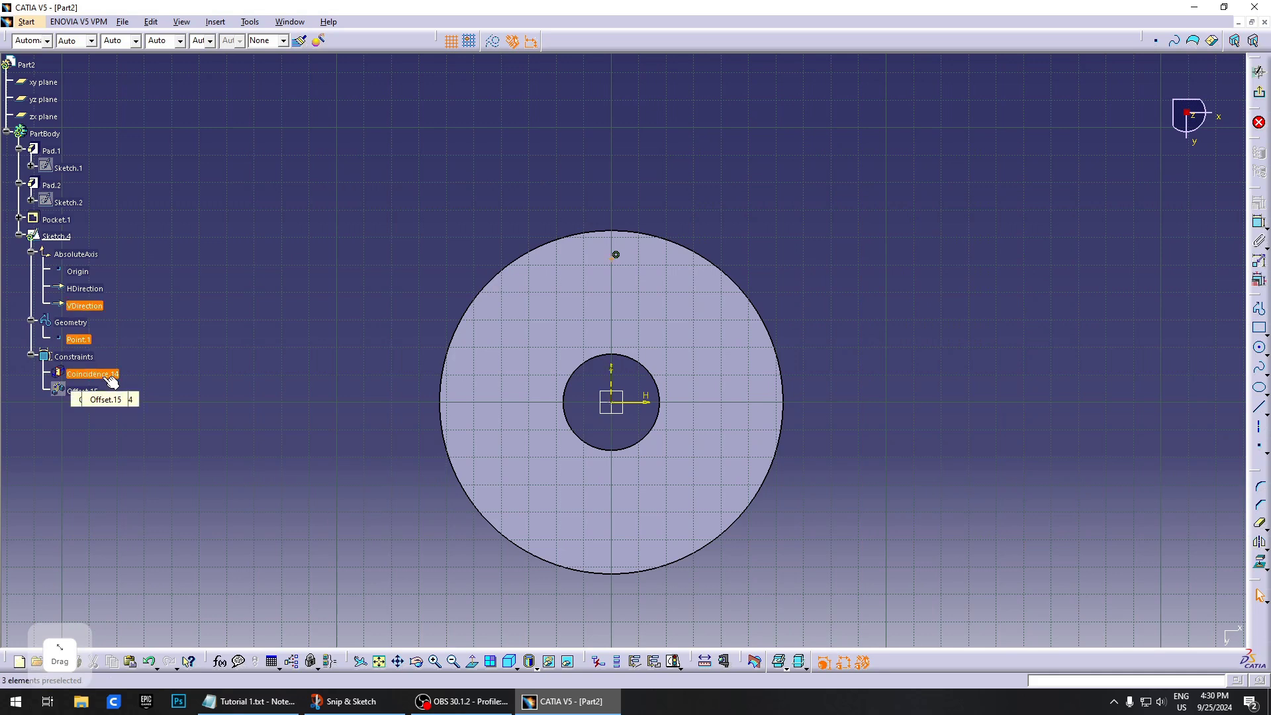
{"action": "left_click", "coordinate": [74, 391]}
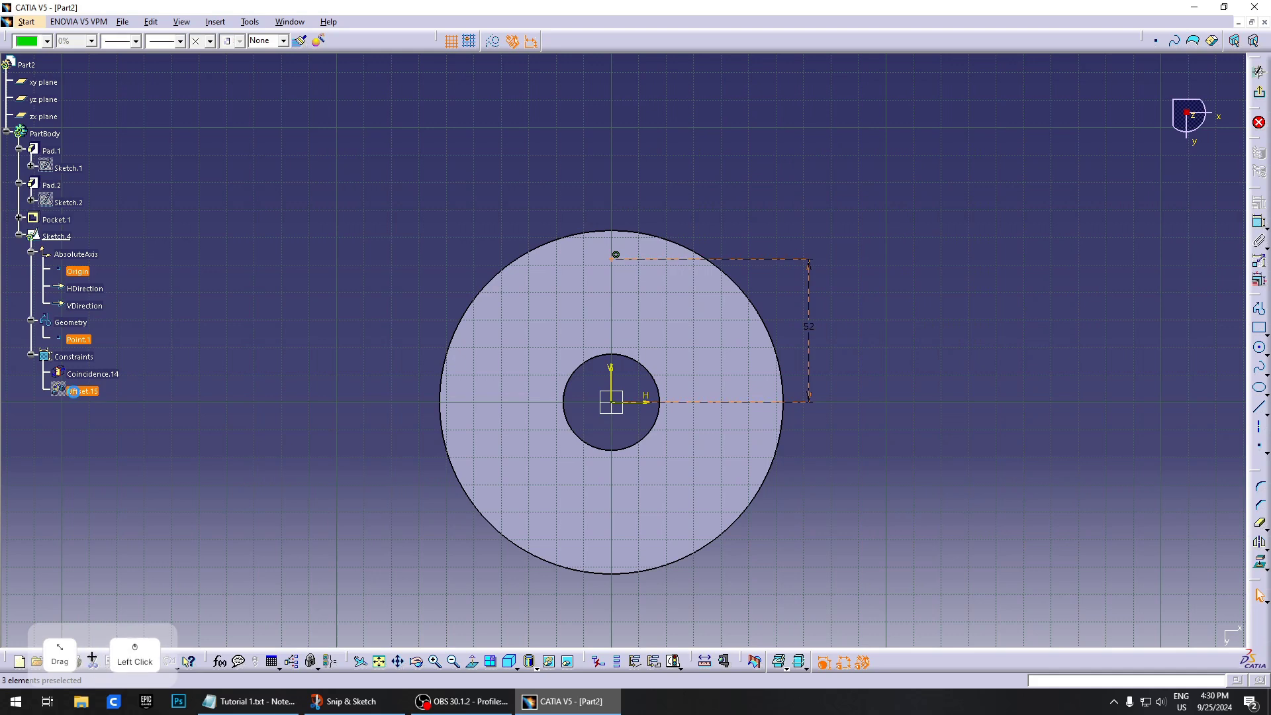
{"action": "right_click", "coordinate": [74, 391]}
{"action": "left_click", "coordinate": [86, 392]}
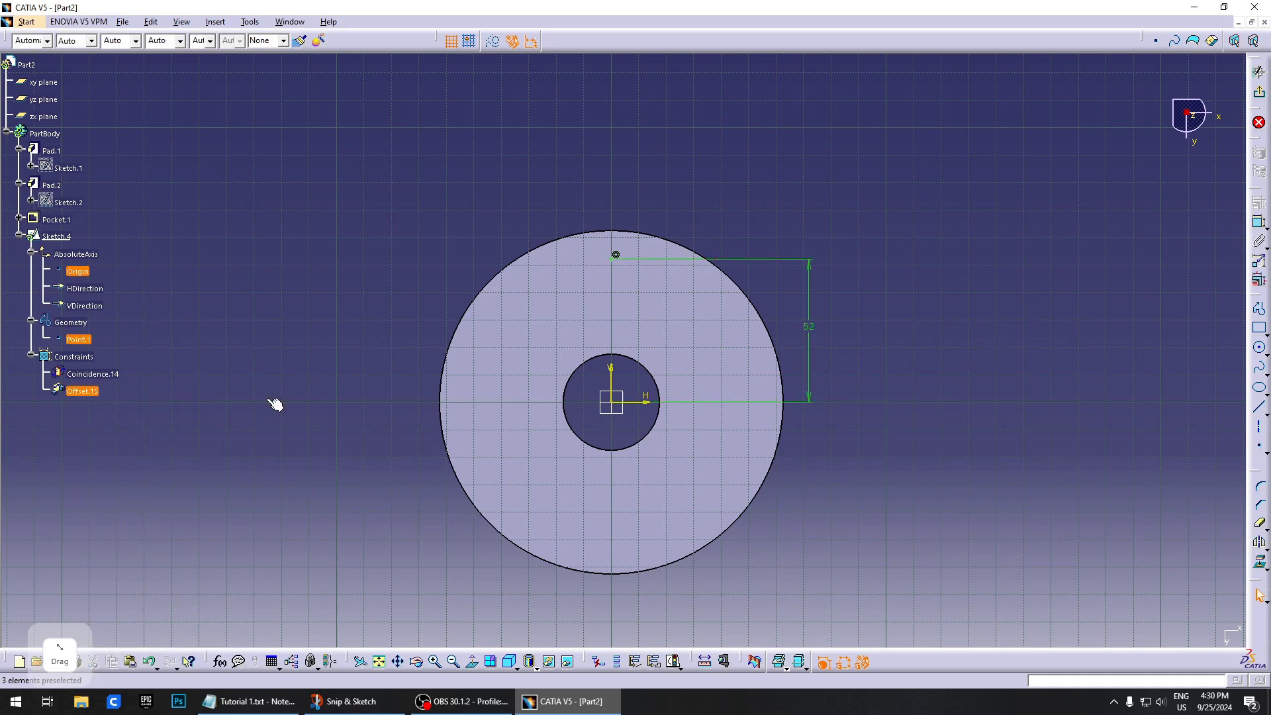
Exit the sketch containing the constrained point
{"action": "left_click", "coordinate": [892, 280]}
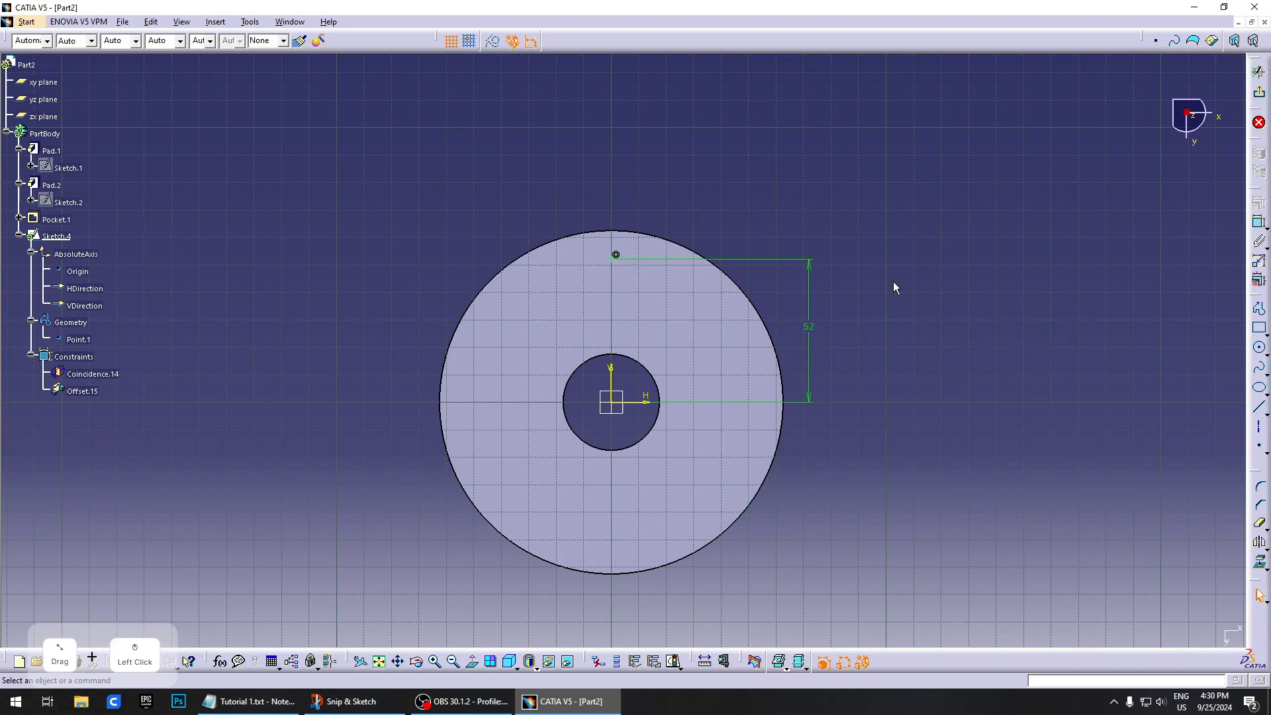
{"action": "left_click", "coordinate": [1260, 94]}
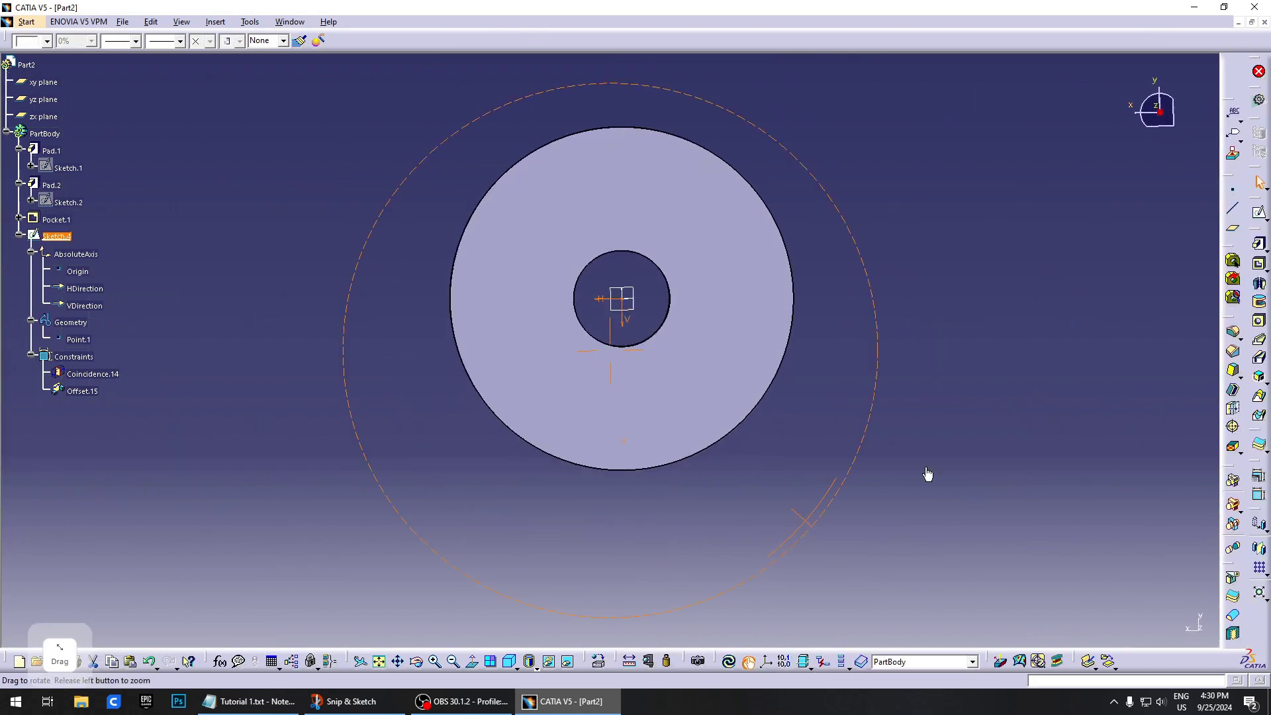
{"action": "middle_click_drag", "start_coordinate": [928, 474], "coordinate": [876, 441]}
{"action": "scroll", "coordinate": [976, 252], "scroll_direction": "up", "scroll_amount": 1}
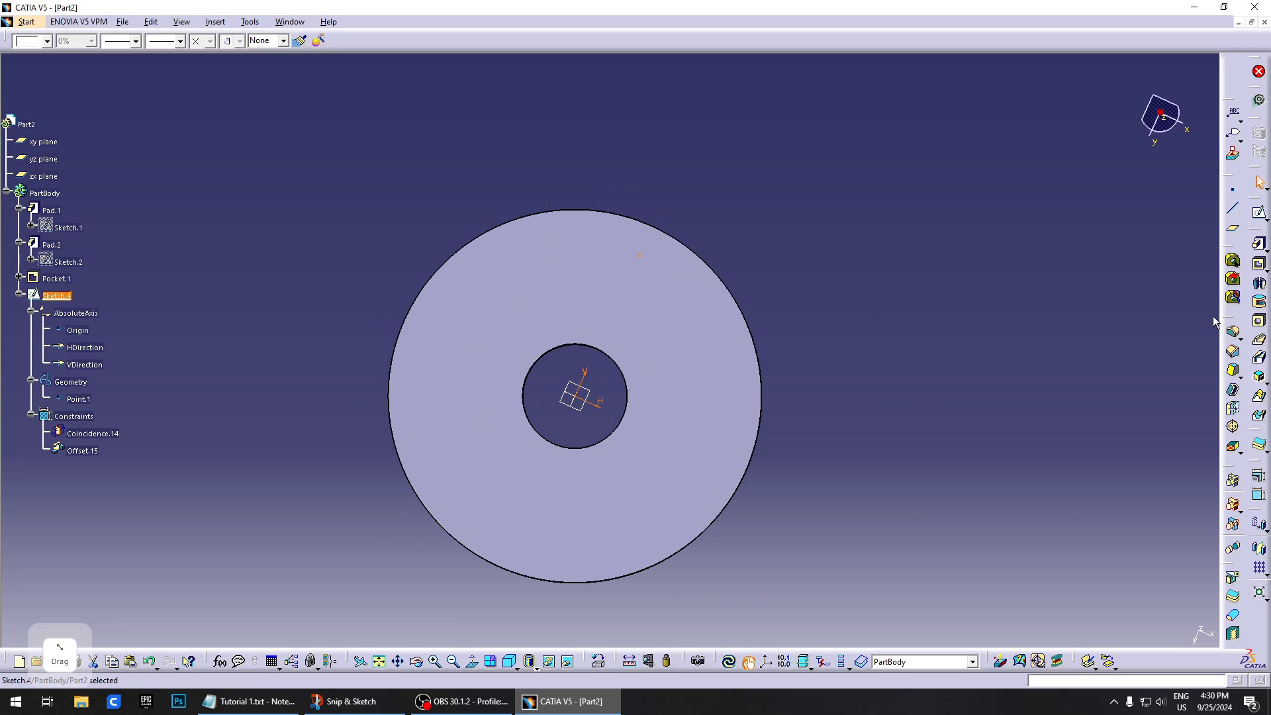
Start a hole on the disc's bottom face, positioned at the sketched point
{"action": "left_click", "coordinate": [1260, 323]}
{"action": "middle_click_drag", "start_coordinate": [695, 297], "coordinate": [670, 340]}
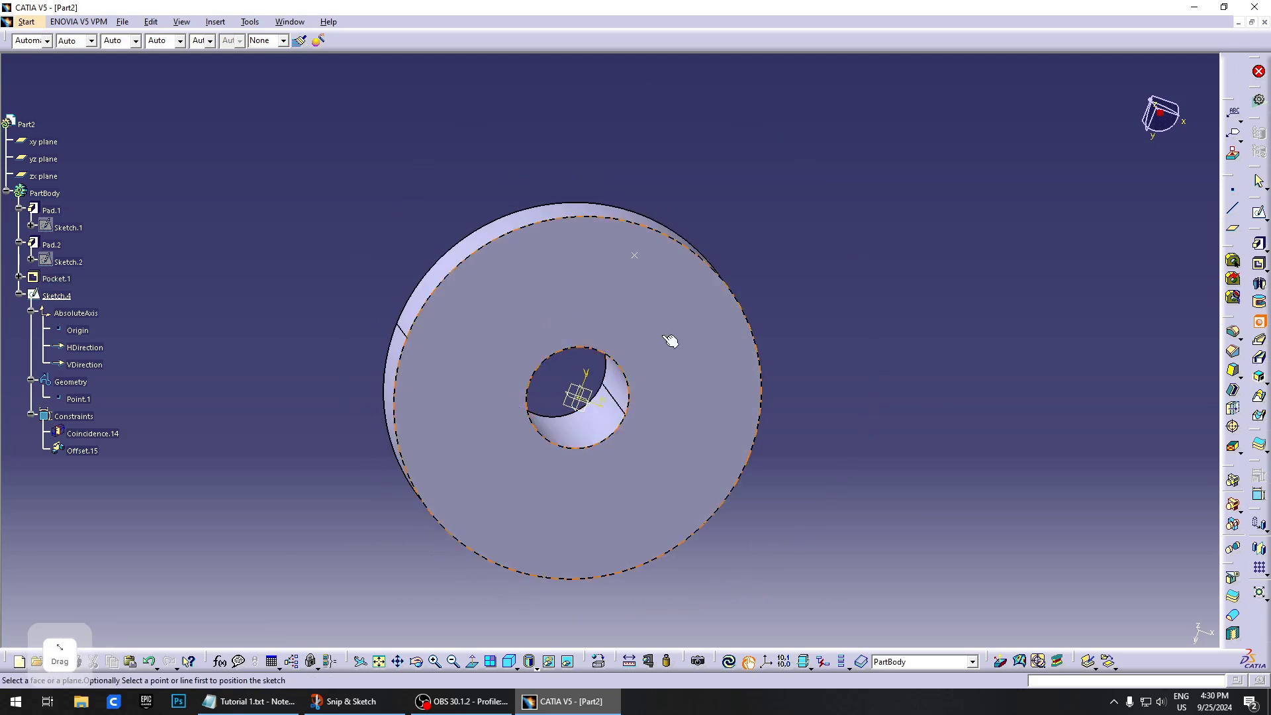
{"action": "left_click", "coordinate": [638, 258]}
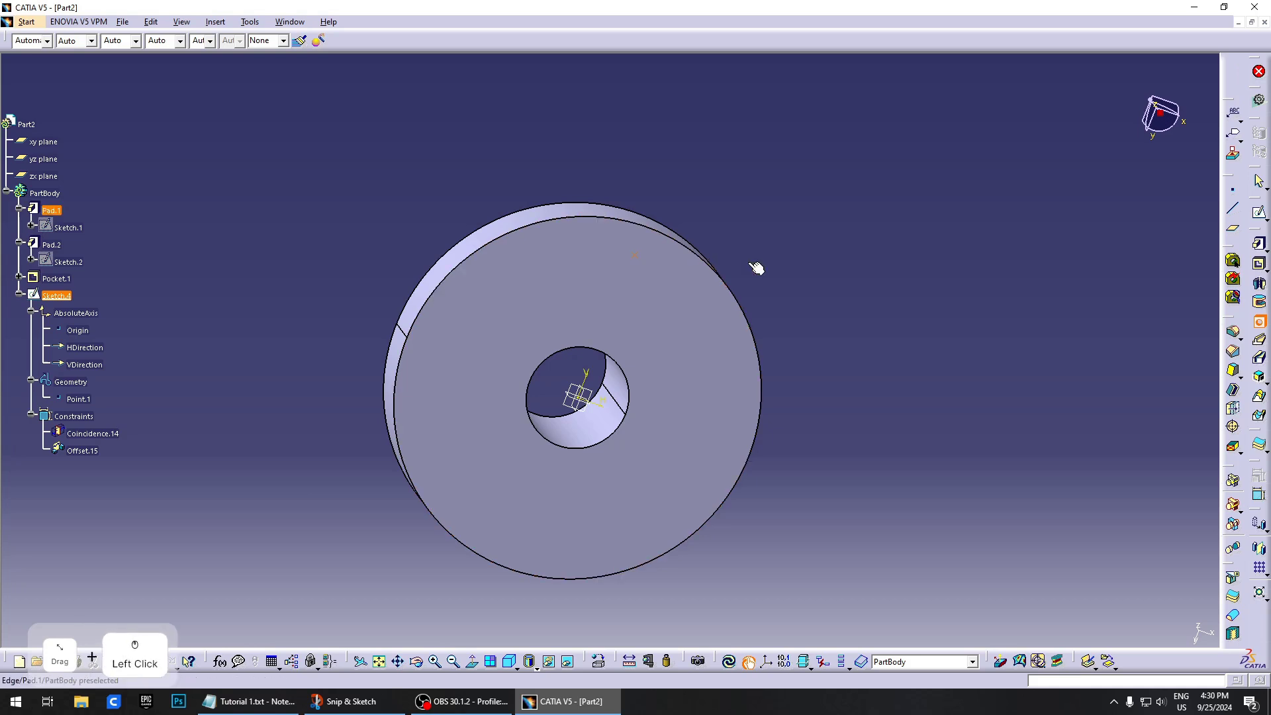
{"action": "left_click", "coordinate": [661, 311]}
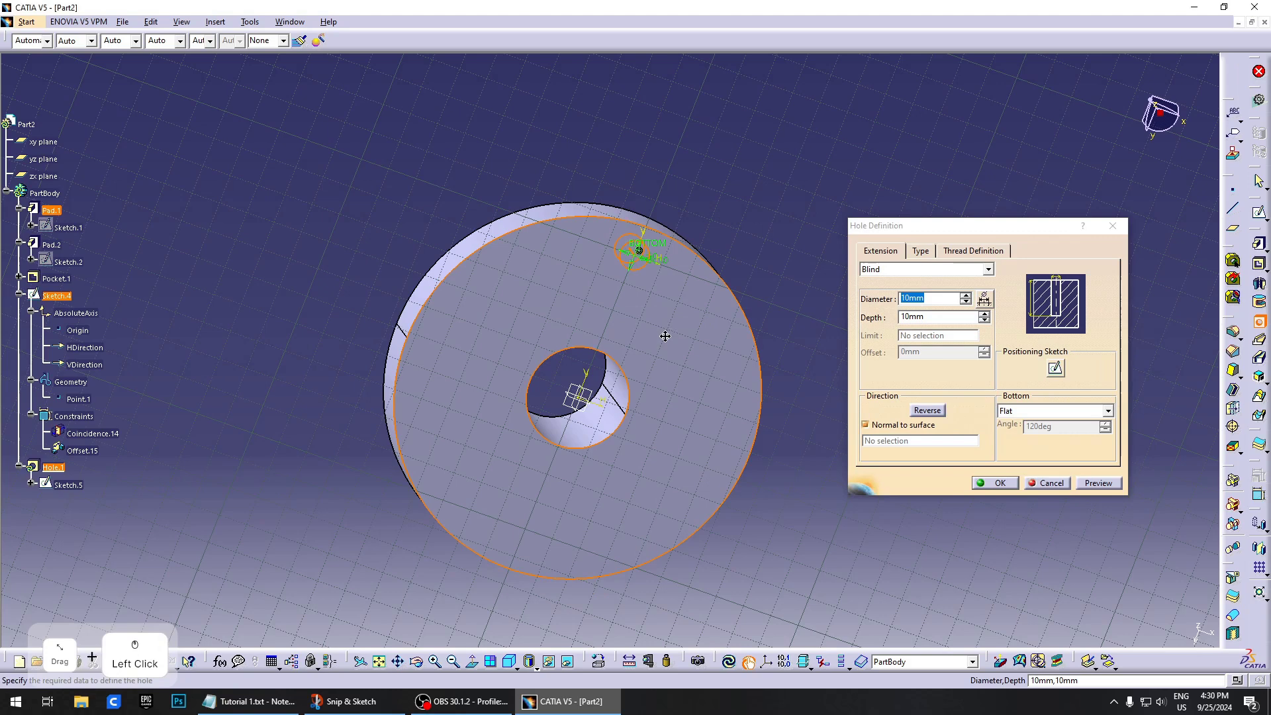
{"action": "middle_click_drag", "start_coordinate": [664, 336], "coordinate": [548, 335]}
{"action": "left_click_drag", "start_coordinate": [922, 224], "coordinate": [881, 229]}
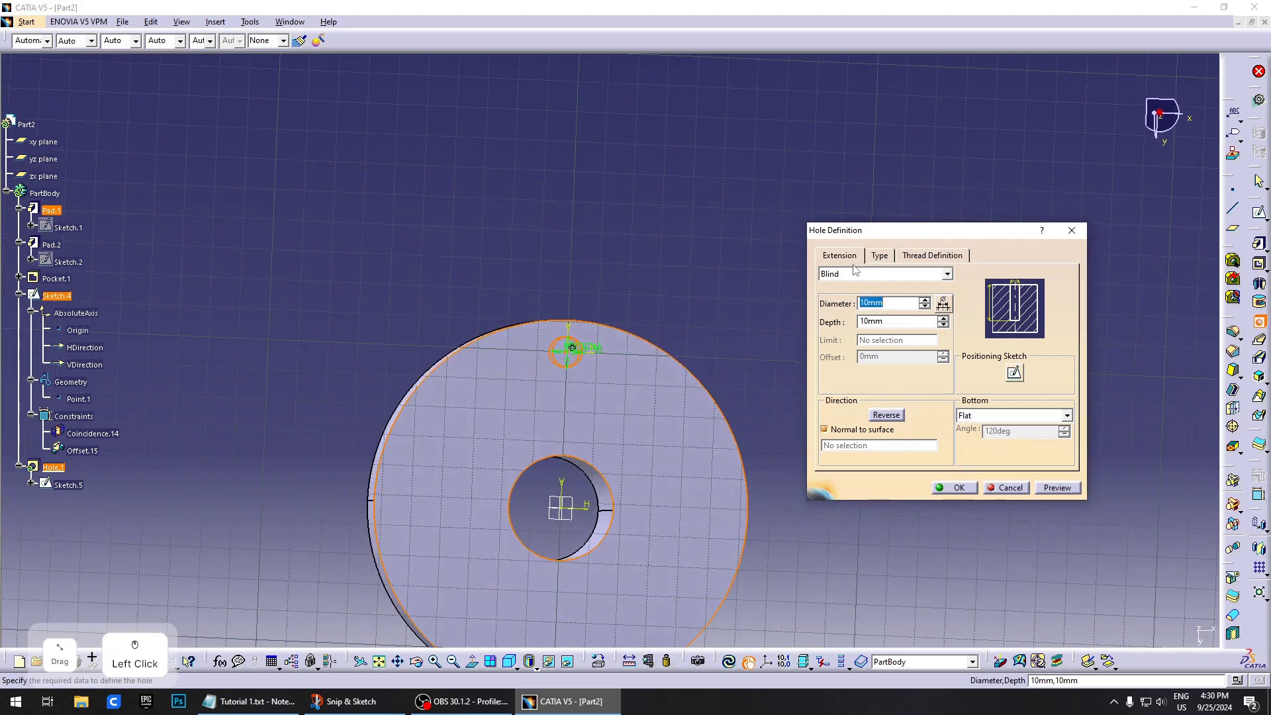
{"action": "middle_click_drag", "start_coordinate": [682, 239], "coordinate": [619, 392]}
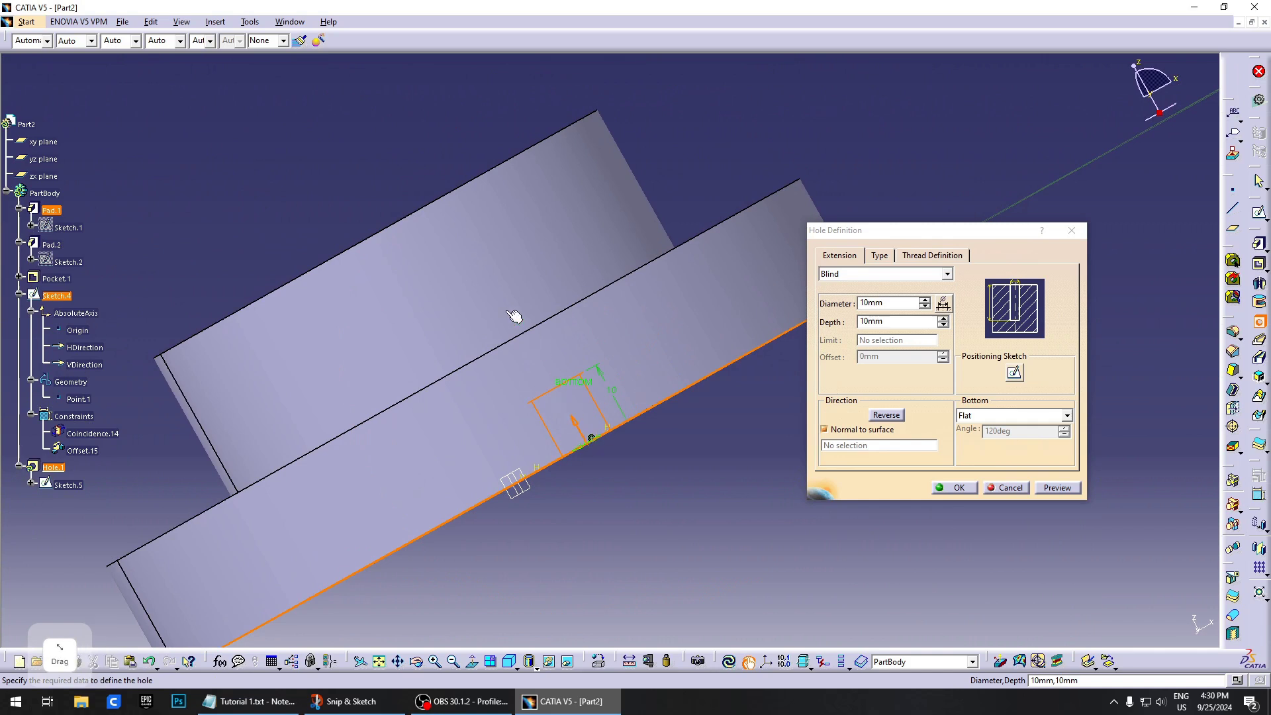
Try the Up To Last extension for the hole and return it to Blind
{"action": "left_click", "coordinate": [880, 274]}
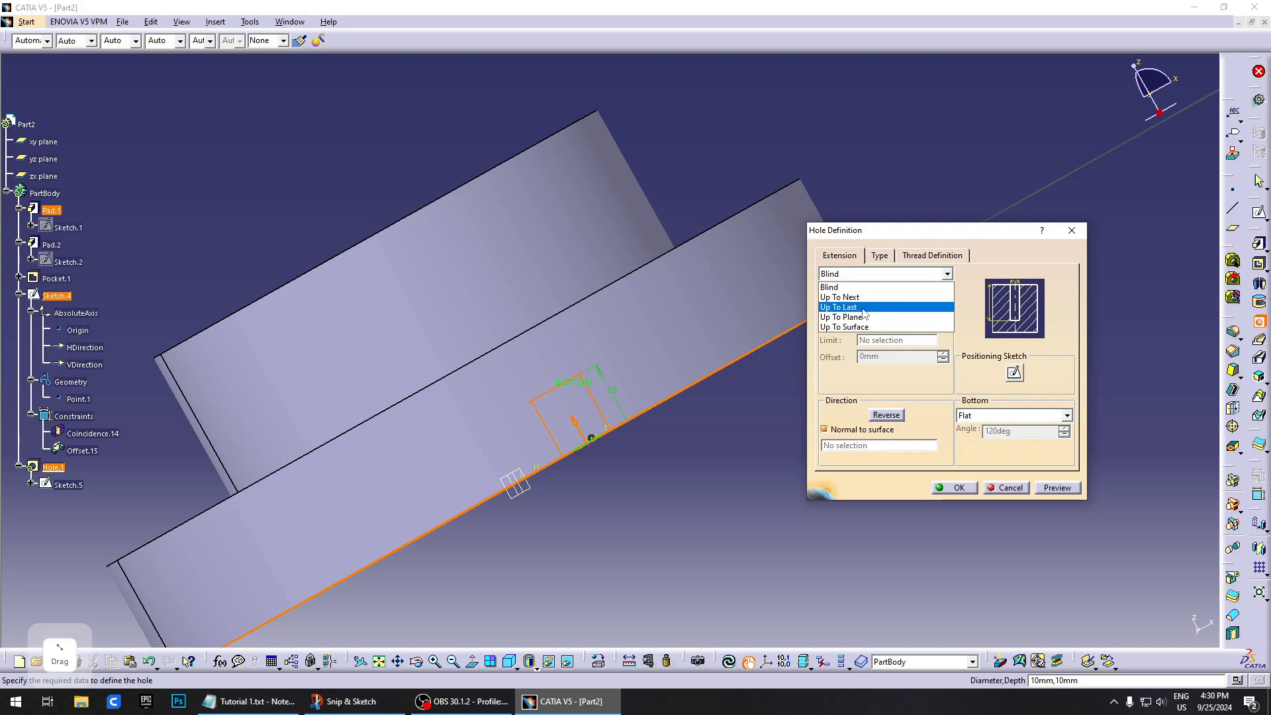
{"action": "left_click", "coordinate": [862, 309]}
{"action": "middle_click_drag", "start_coordinate": [616, 341], "coordinate": [820, 509]}
{"action": "left_click", "coordinate": [861, 274]}
{"action": "left_click", "coordinate": [852, 284]}
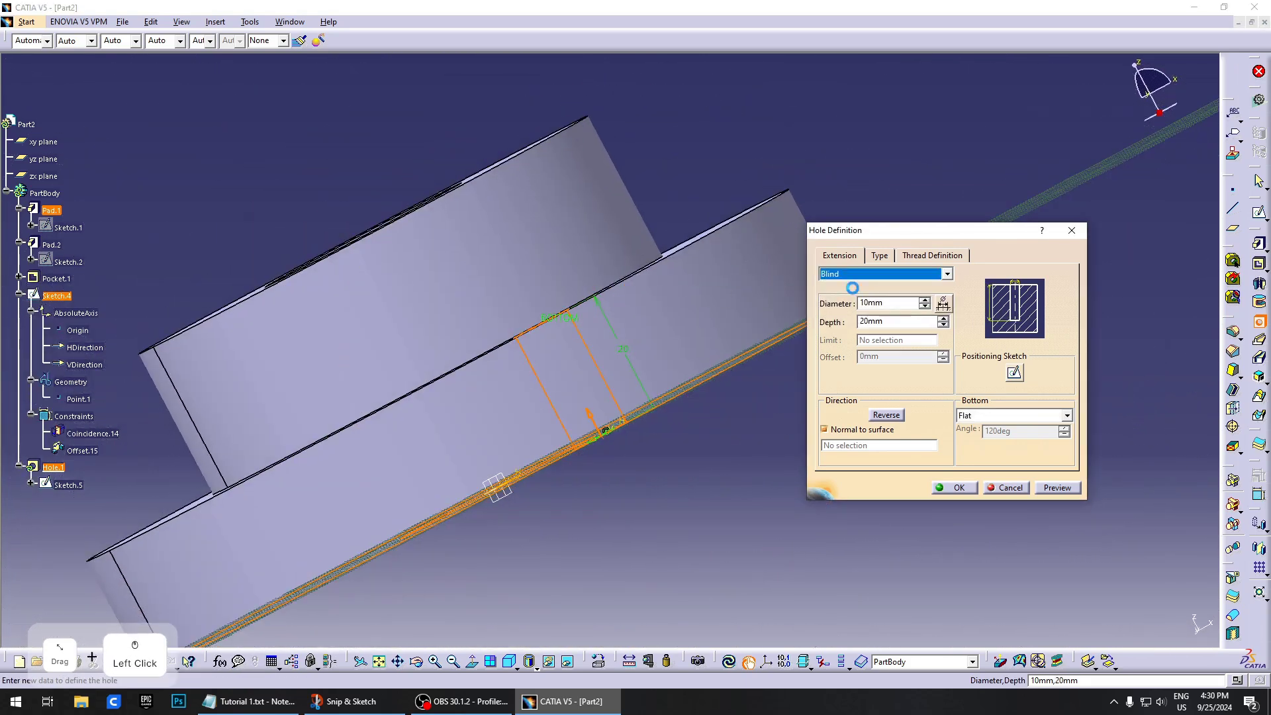
Set the blind hole's depth to 10 mm and its diameter to 8 mm
{"action": "middle_click_drag", "start_coordinate": [661, 420], "coordinate": [619, 355]}
{"action": "left_click_drag", "start_coordinate": [885, 323], "coordinate": [904, 361]}
{"action": "type", "text": "10"}
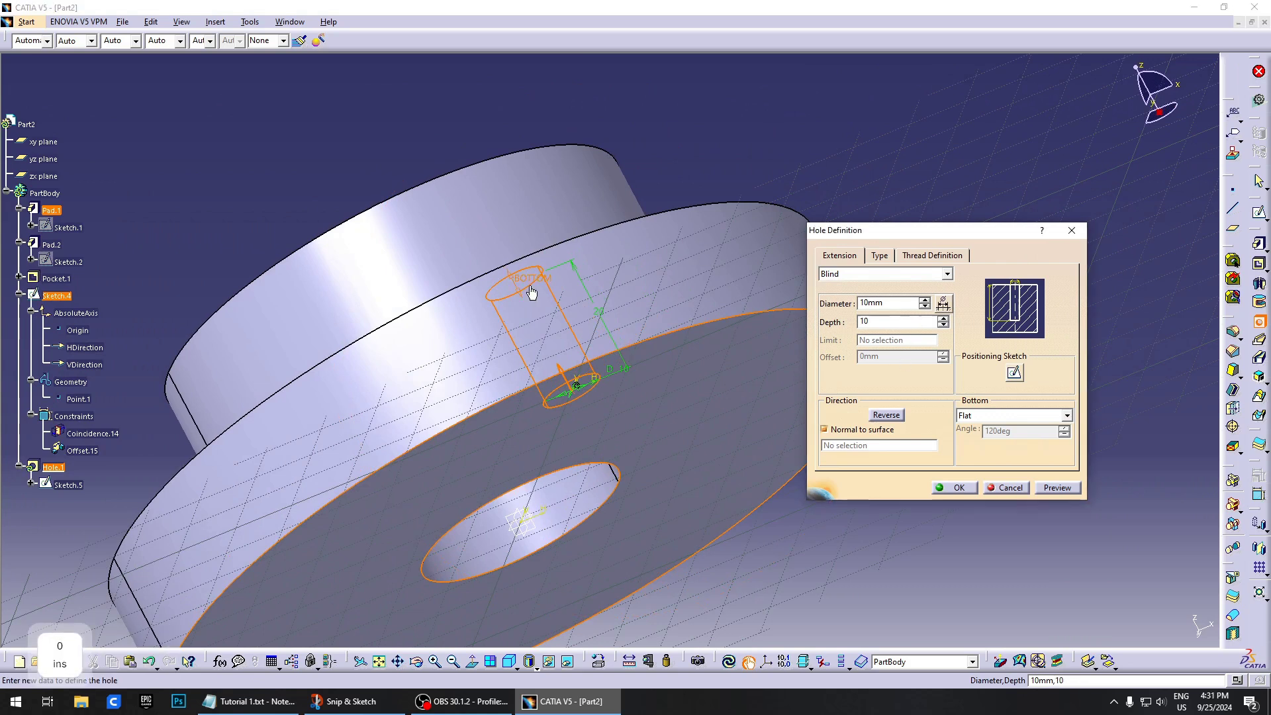
{"action": "middle_click_drag", "start_coordinate": [531, 291], "coordinate": [642, 471]}
{"action": "left_click", "coordinate": [888, 303]}
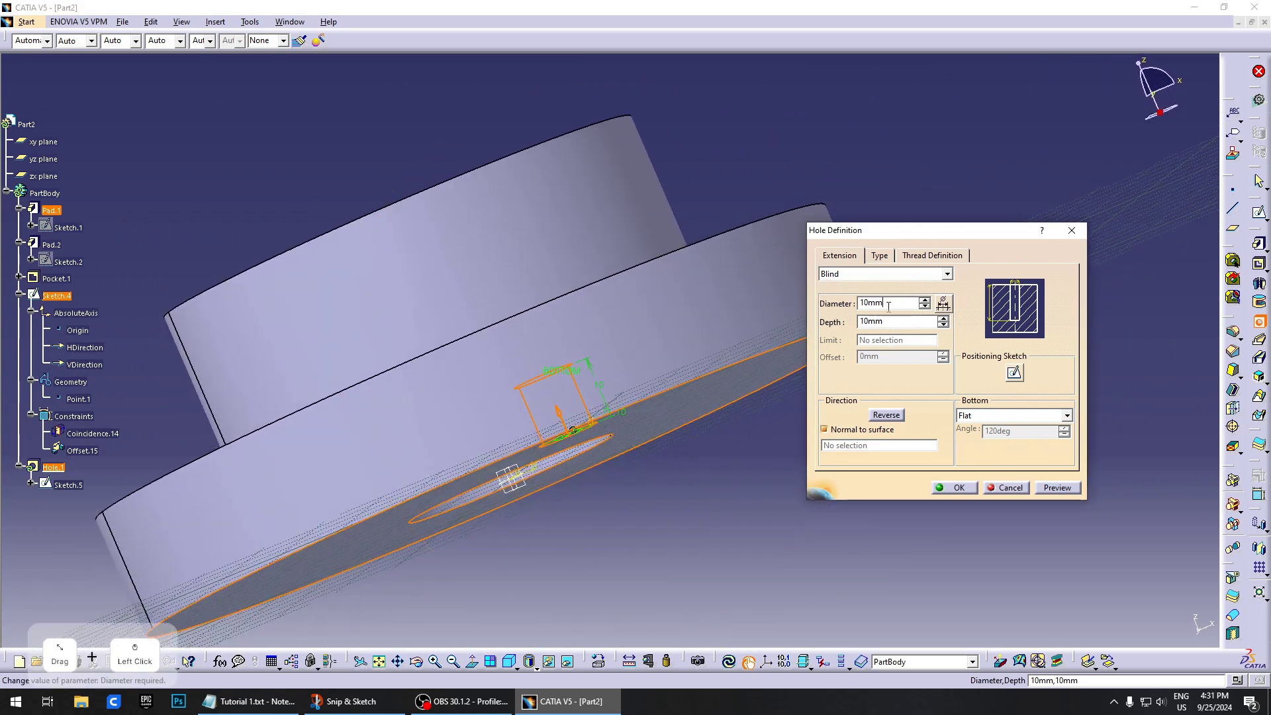
{"action": "left_click_drag", "start_coordinate": [888, 305], "coordinate": [806, 312]}
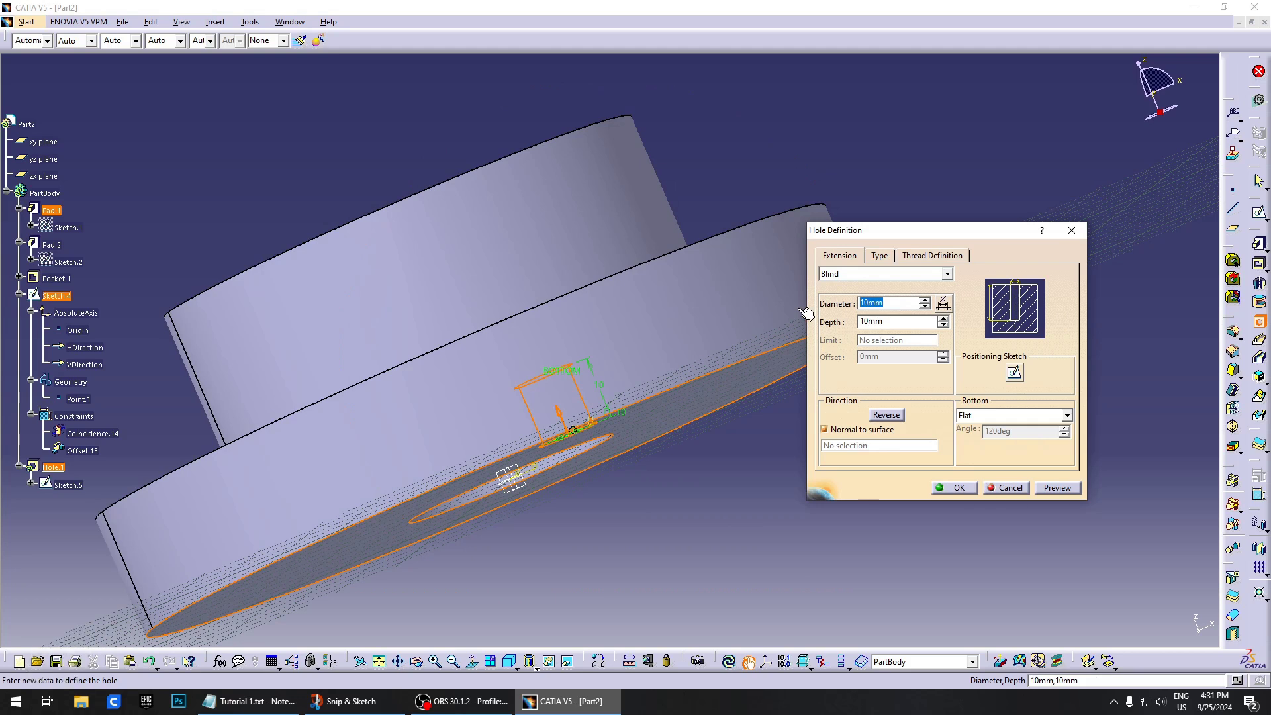
{"action": "type", "text": "8"}
{"action": "left_click", "coordinate": [689, 399]}
{"action": "middle_click_drag", "start_coordinate": [689, 399], "coordinate": [625, 384]}
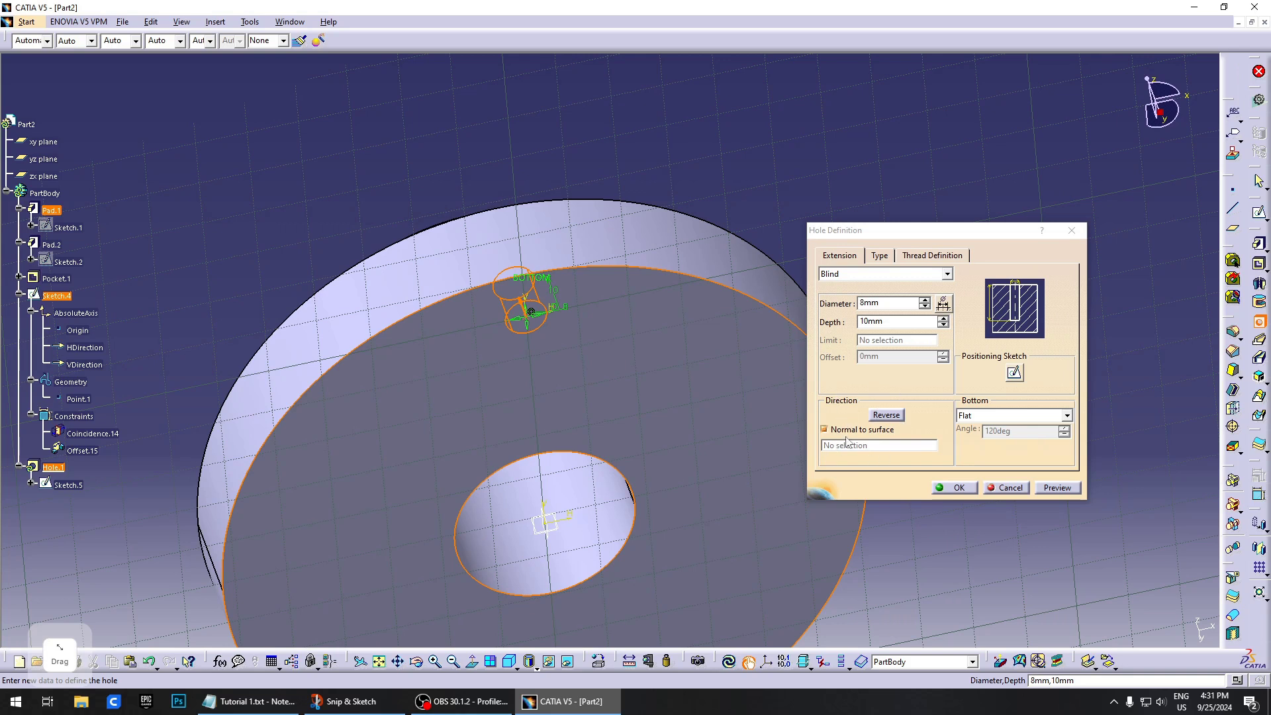
Try reversing the hole's direction and flip it back into the disc
{"action": "middle_click_drag", "start_coordinate": [594, 356], "coordinate": [606, 504]}
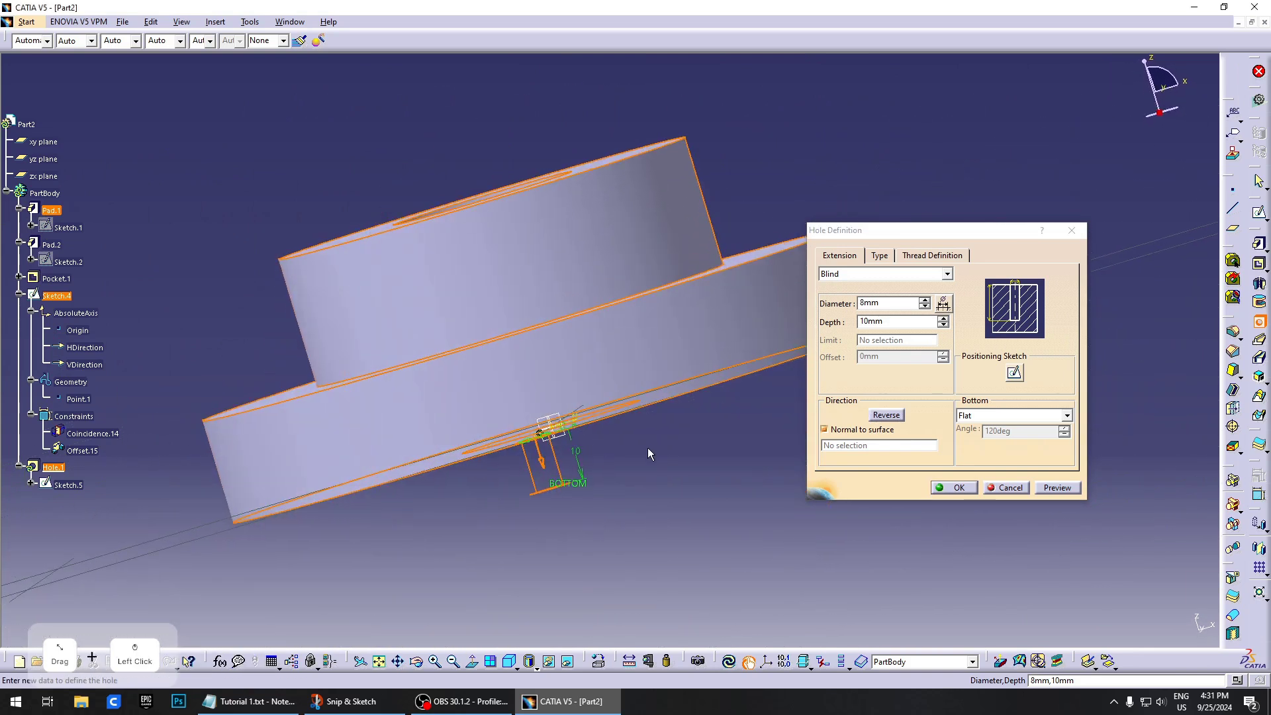
{"action": "left_click", "coordinate": [894, 419]}
{"action": "middle_click_drag", "start_coordinate": [625, 460], "coordinate": [662, 344]}
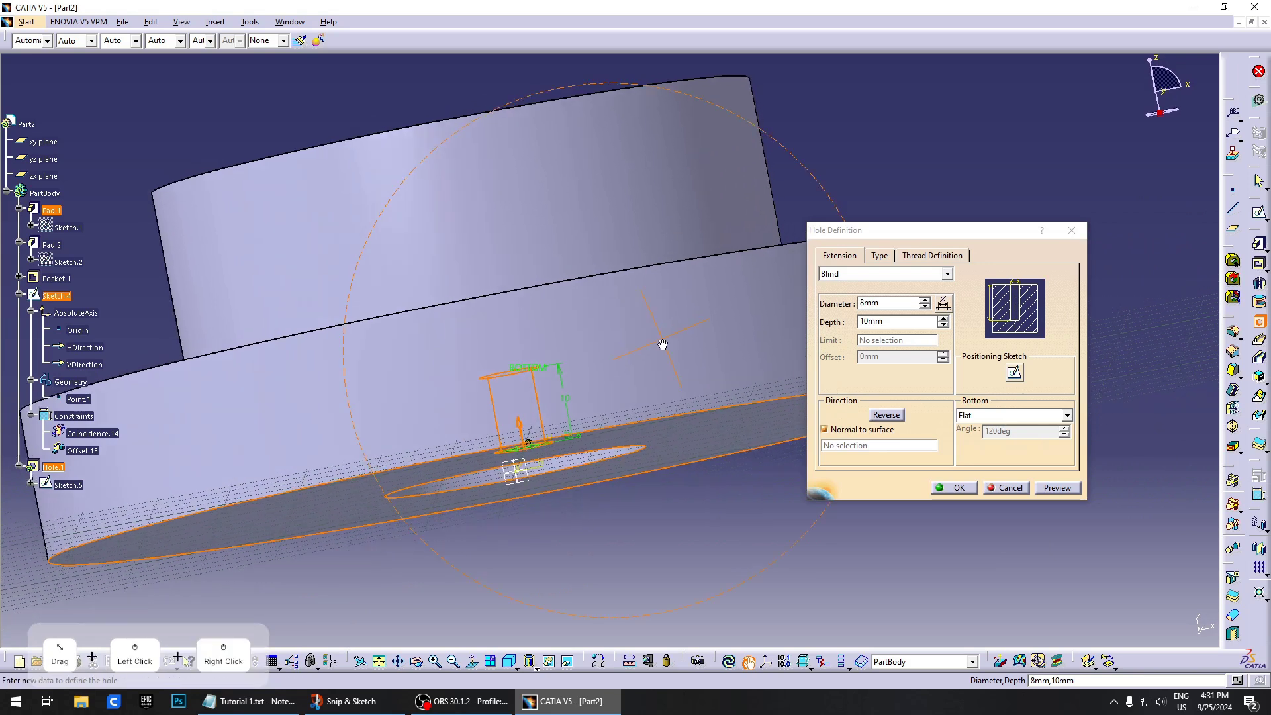
Give the hole a V-Bottom end with a 120-degree angle
{"action": "left_click", "coordinate": [1000, 416]}
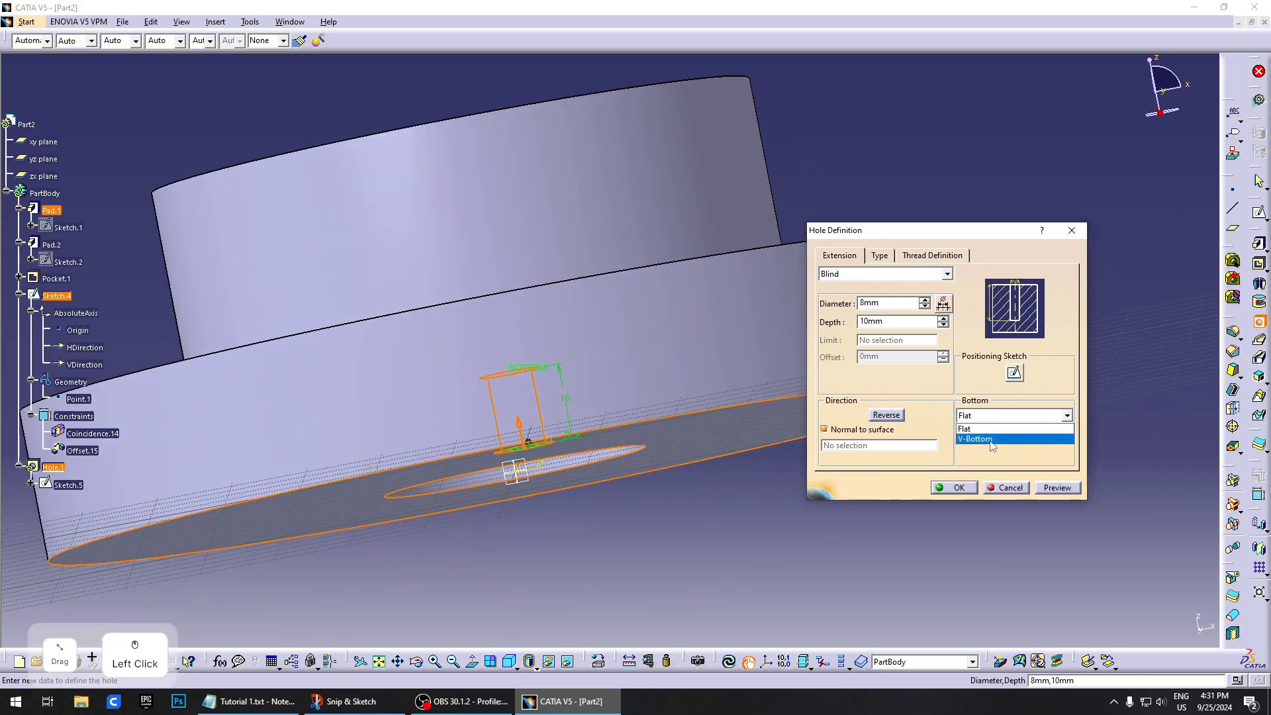
{"action": "left_click", "coordinate": [986, 439]}
{"action": "middle_click_drag", "start_coordinate": [624, 398], "coordinate": [655, 383]}
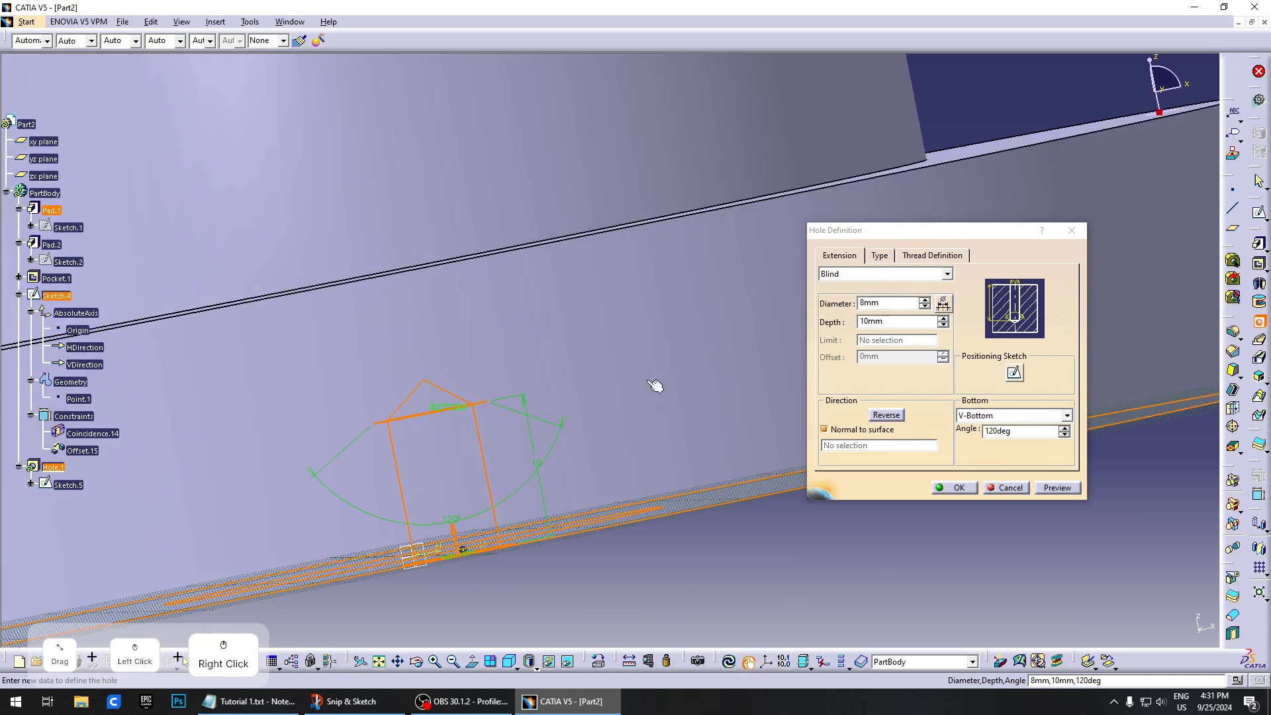
{"action": "double_click", "coordinate": [1027, 430]}
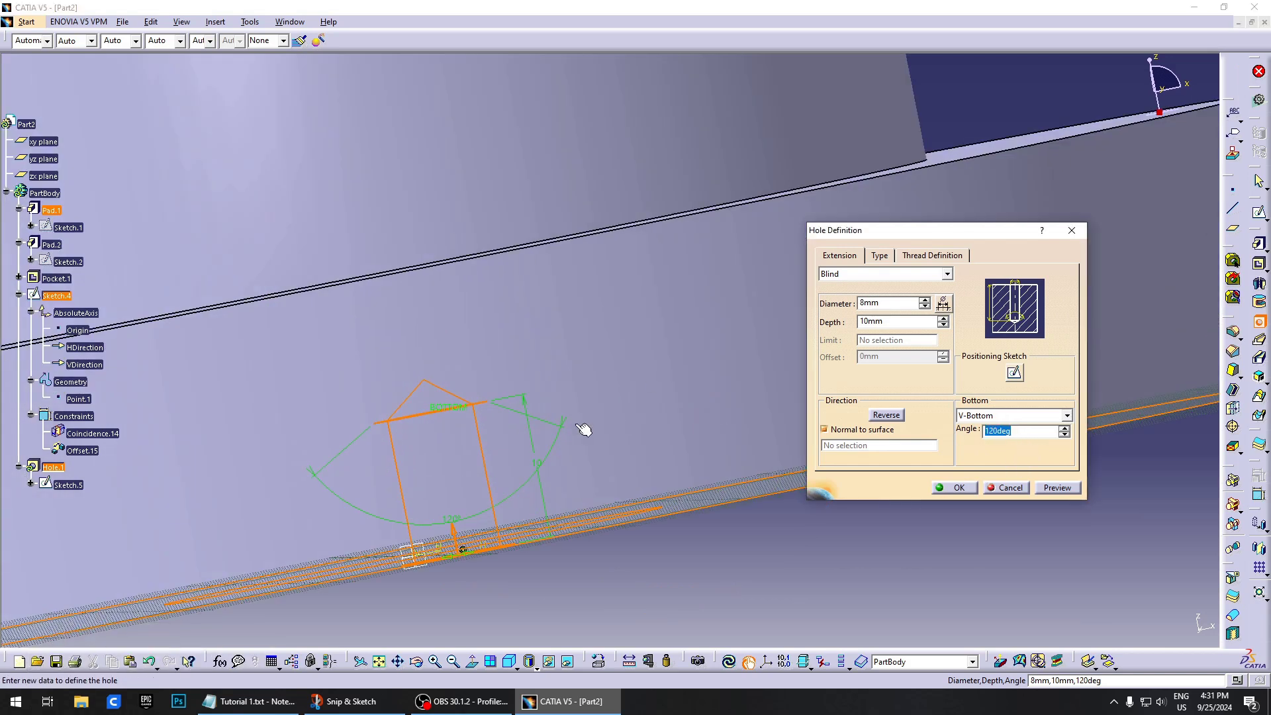
{"action": "middle_click_drag", "start_coordinate": [638, 403], "coordinate": [878, 219]}
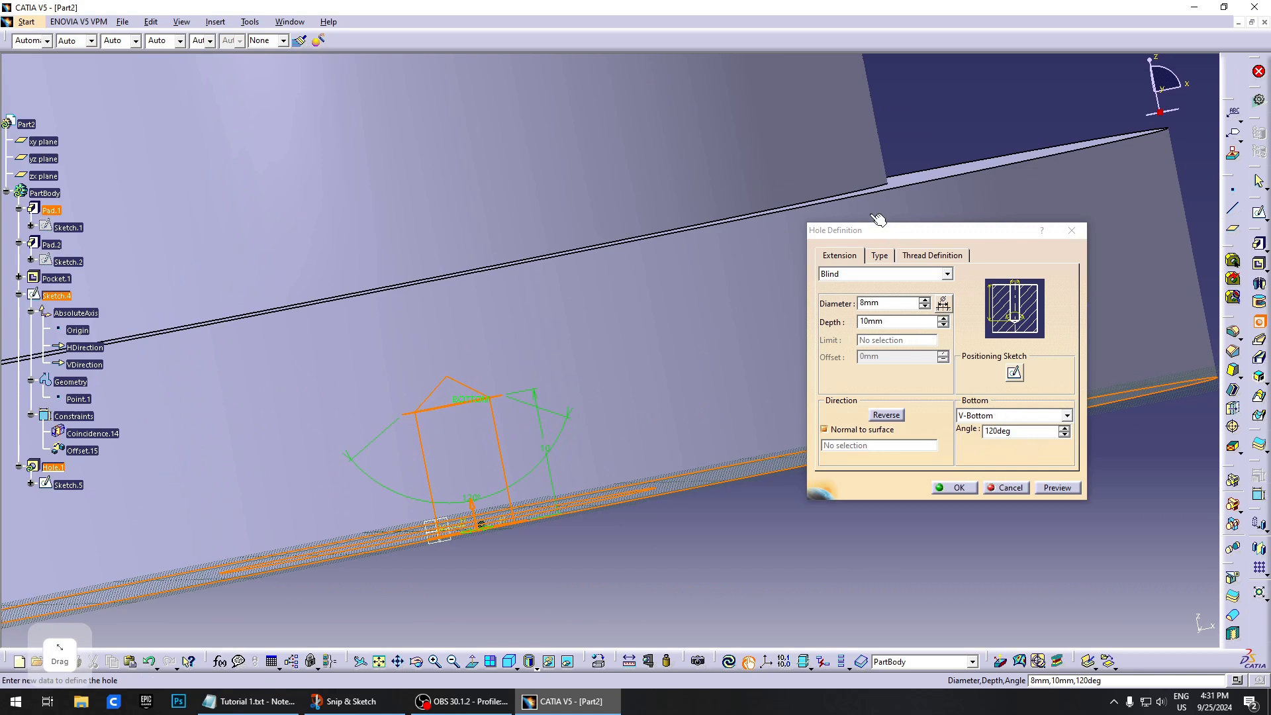
Change the hole type to Countersunk, using the Depth & Angle mode
{"action": "left_click", "coordinate": [880, 256]}
{"action": "middle_click_drag", "start_coordinate": [612, 401], "coordinate": [706, 321]}
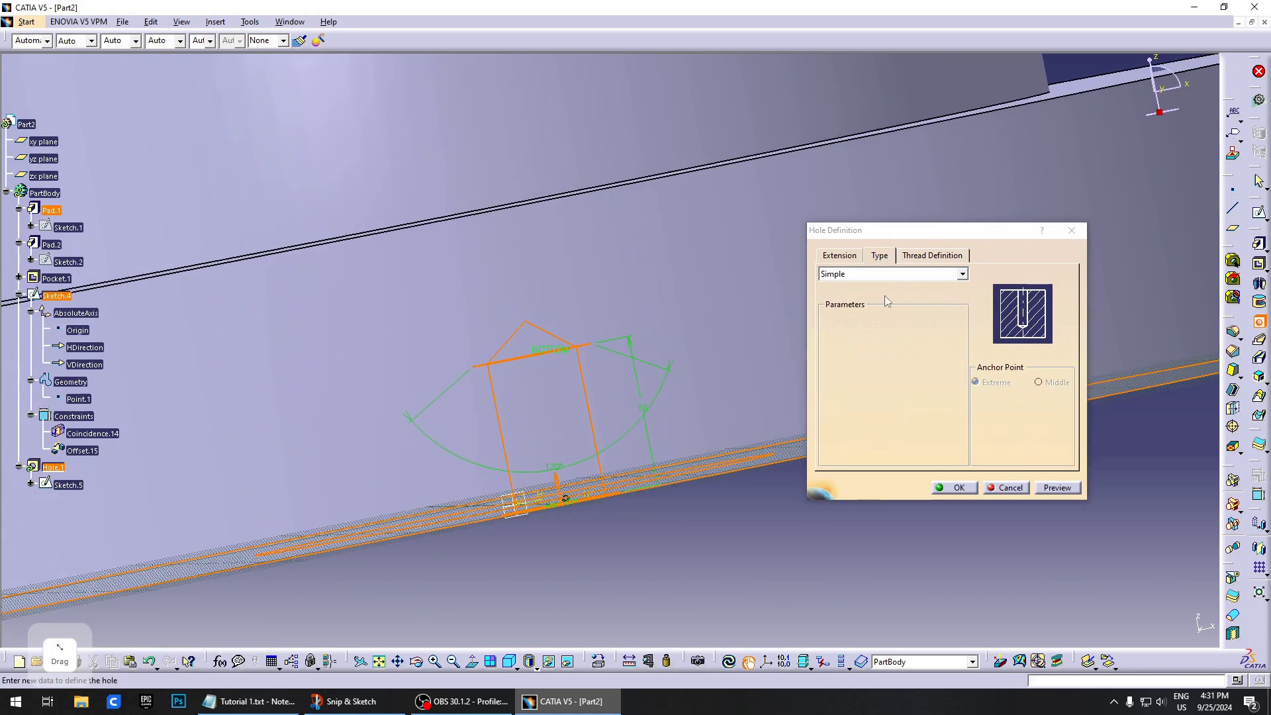
{"action": "middle_click_drag", "start_coordinate": [700, 419], "coordinate": [638, 400]}
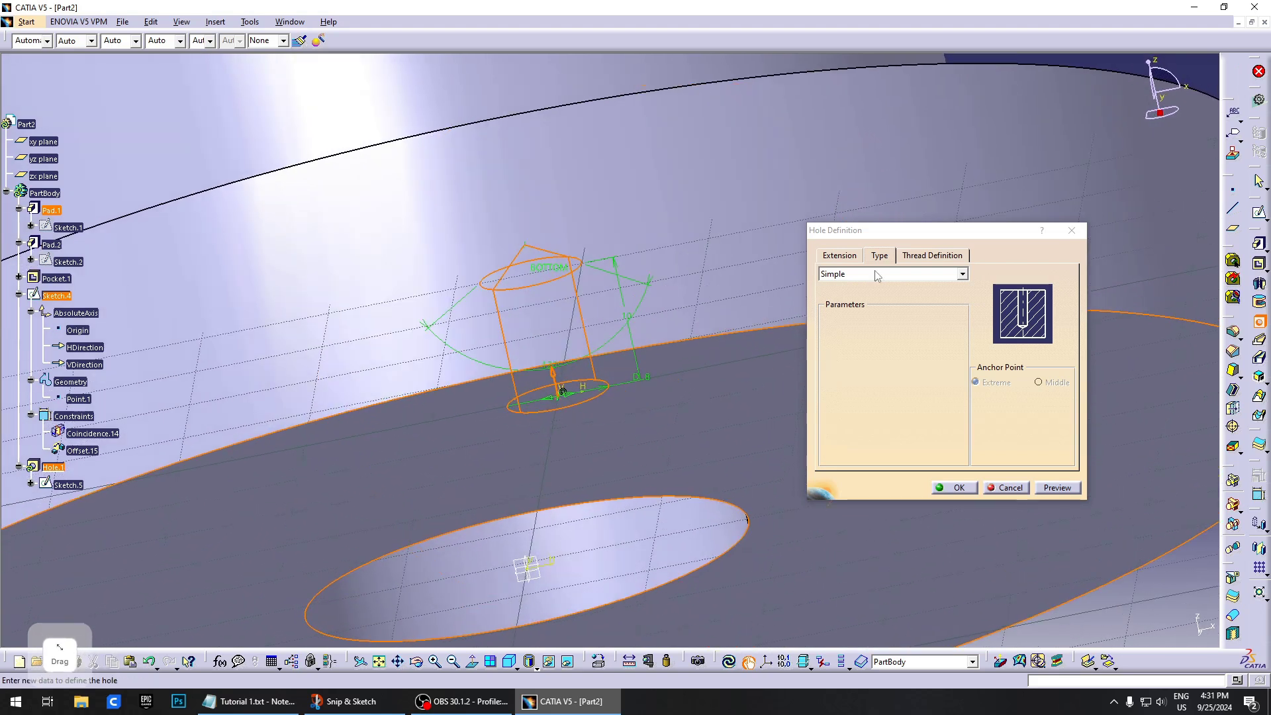
{"action": "left_click", "coordinate": [856, 275]}
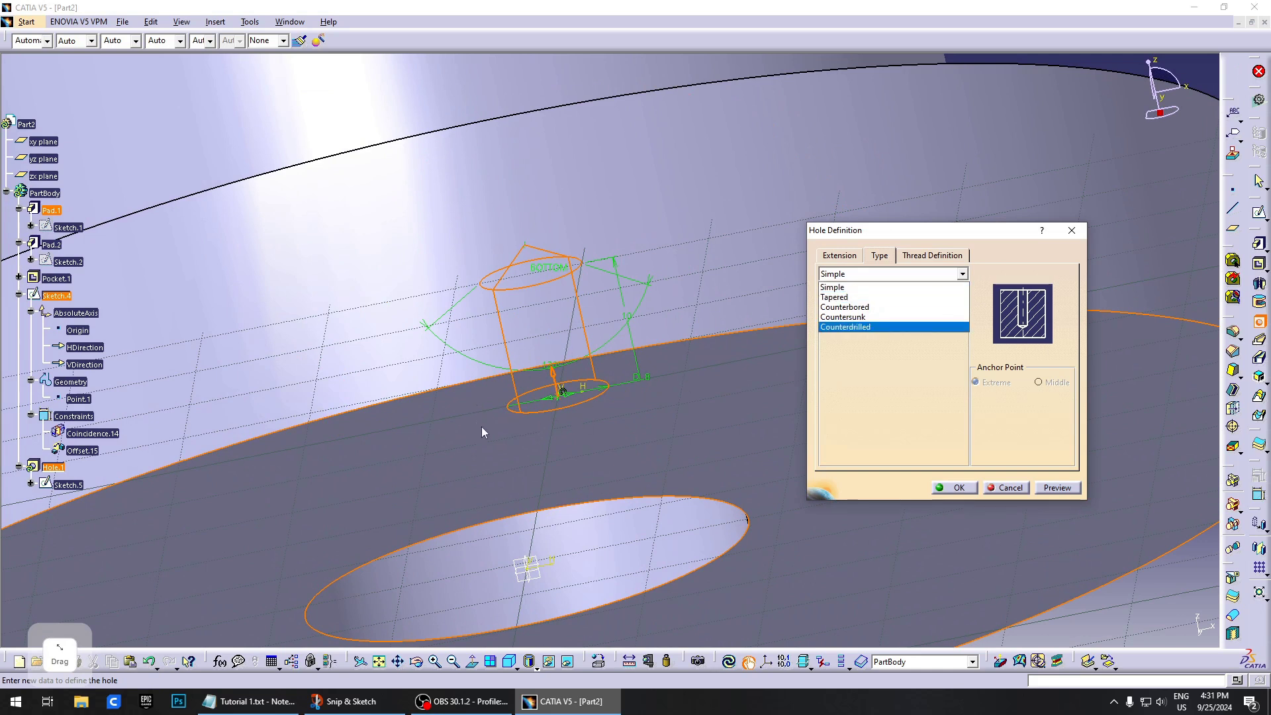
{"action": "left_click", "coordinate": [854, 318]}
{"action": "middle_click_drag", "start_coordinate": [638, 431], "coordinate": [673, 433]}
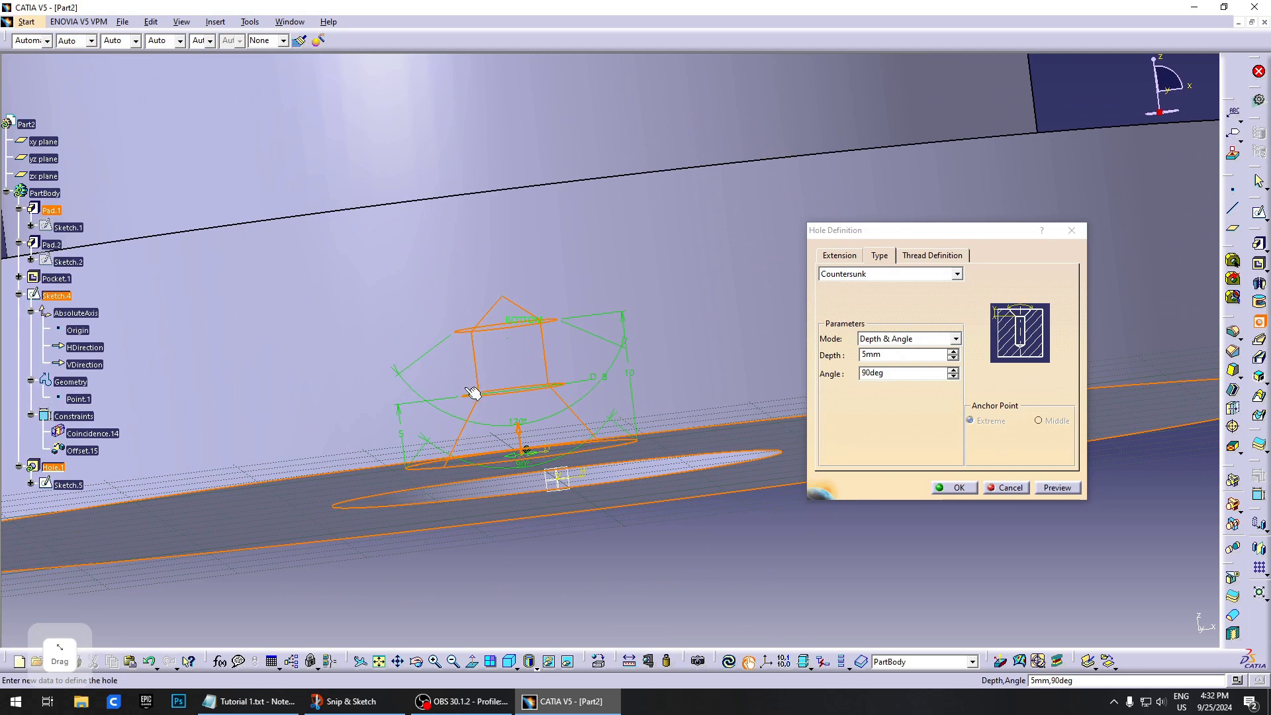
{"action": "middle_click_drag", "start_coordinate": [521, 405], "coordinate": [596, 390]}
Set the countersink depth to 1 mm and preview the hole on the bottom face
{"action": "double_click", "coordinate": [907, 355]}
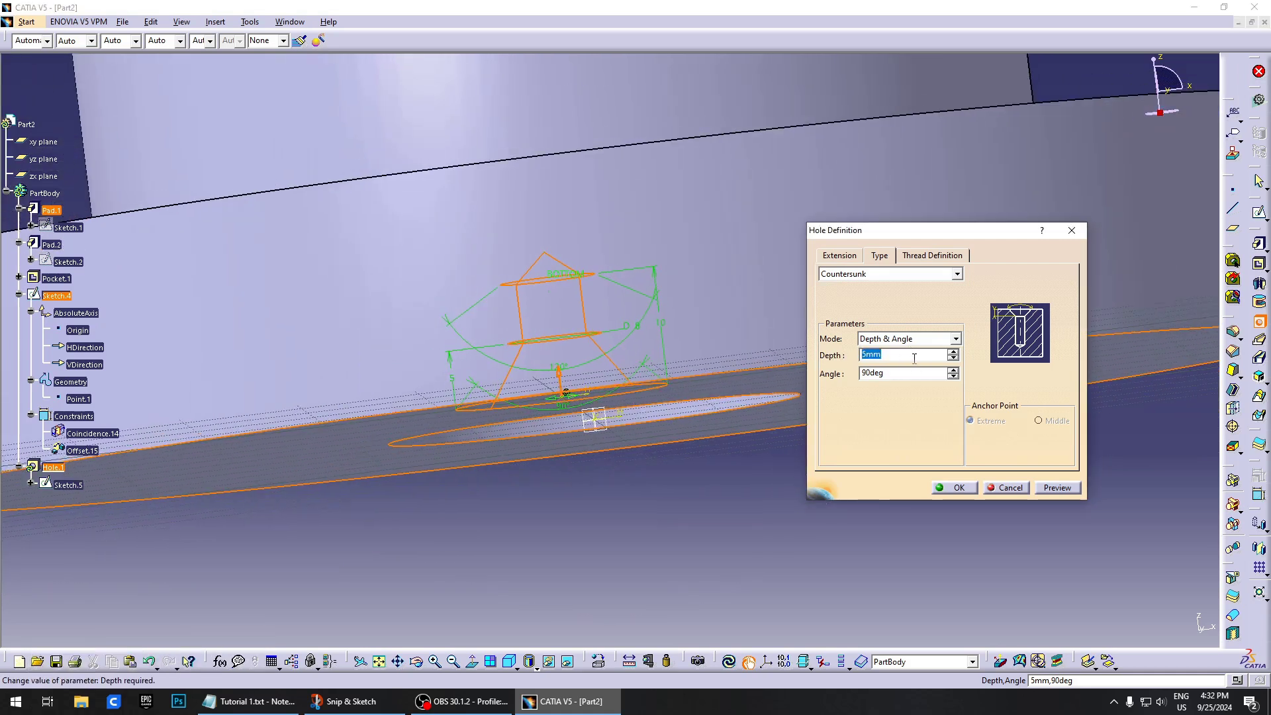
{"action": "type", "text": "1"}
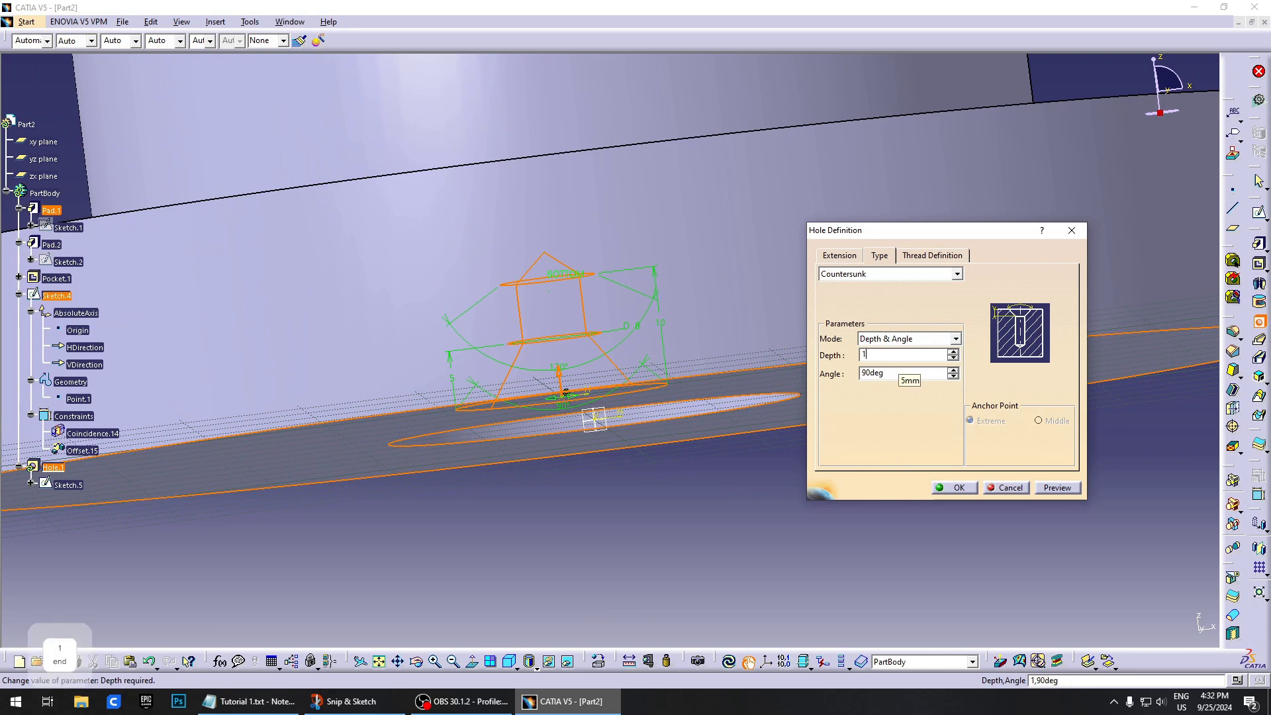
{"action": "middle_click_drag", "start_coordinate": [519, 354], "coordinate": [723, 388]}
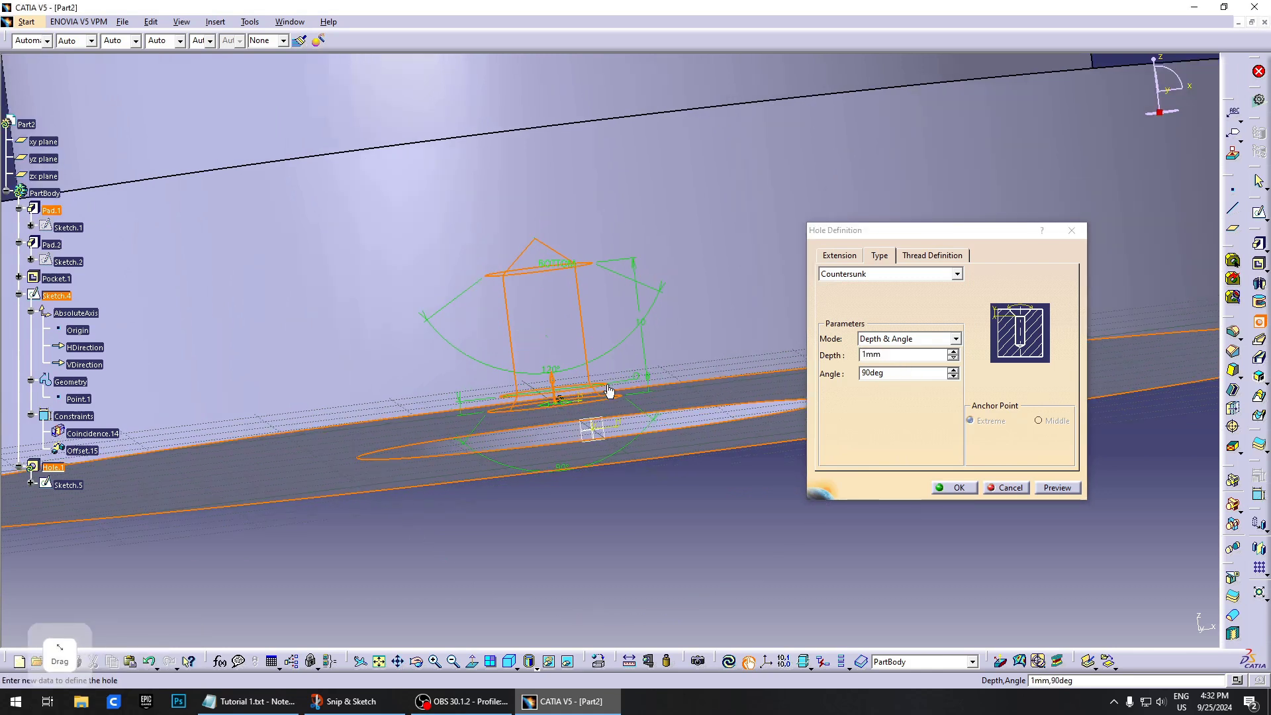
{"action": "middle_click_drag", "start_coordinate": [609, 391], "coordinate": [741, 434]}
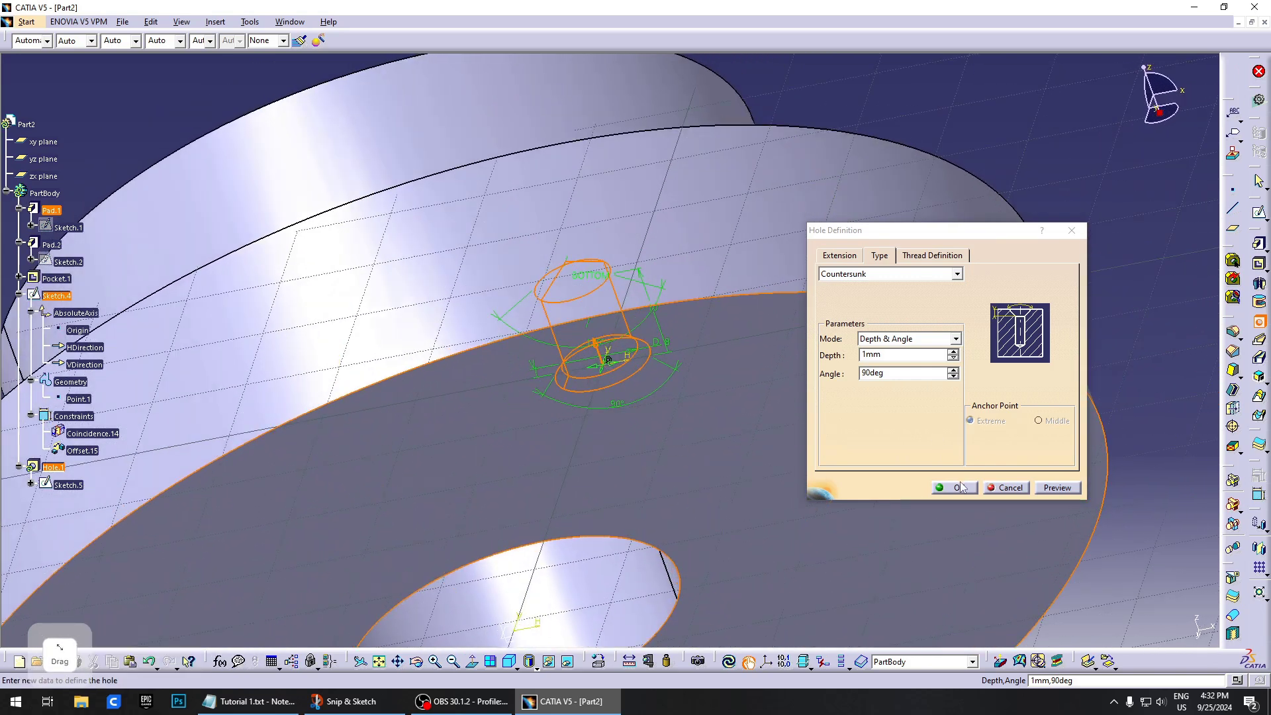
{"action": "middle_click_drag", "start_coordinate": [804, 304], "coordinate": [610, 259]}
{"action": "left_click", "coordinate": [1058, 487]}
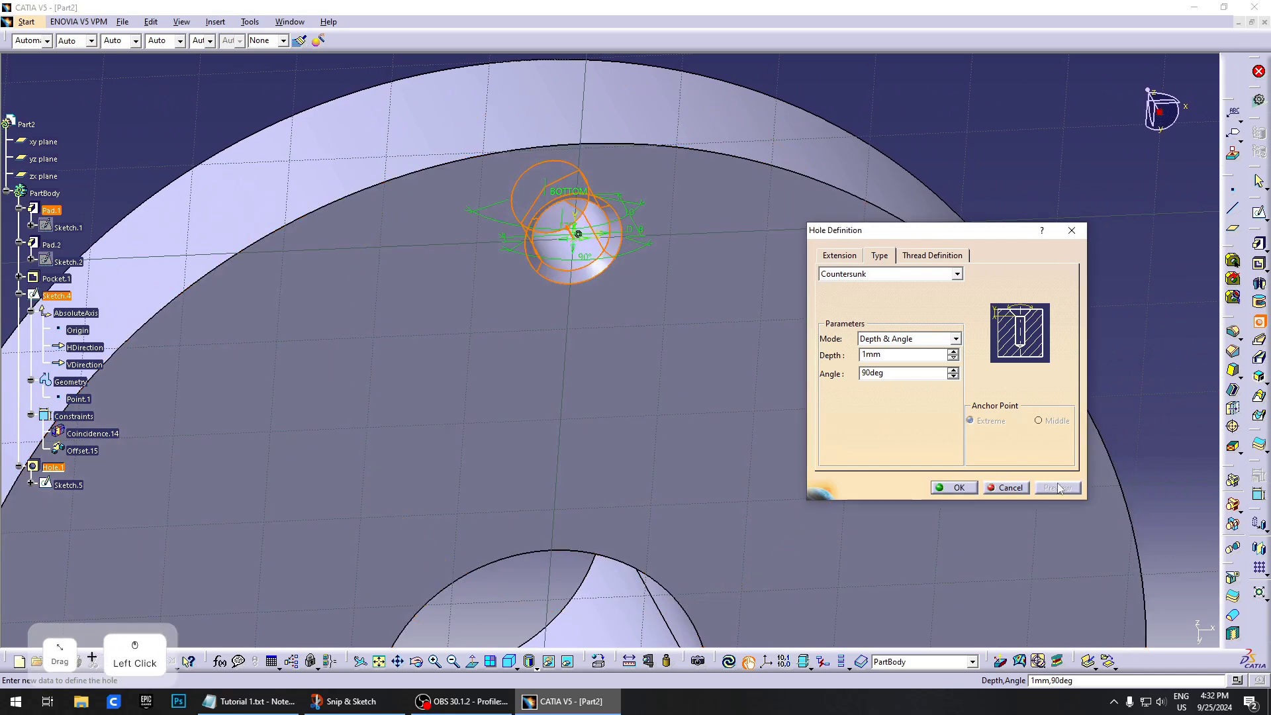
{"action": "middle_click_drag", "start_coordinate": [687, 305], "coordinate": [635, 291]}
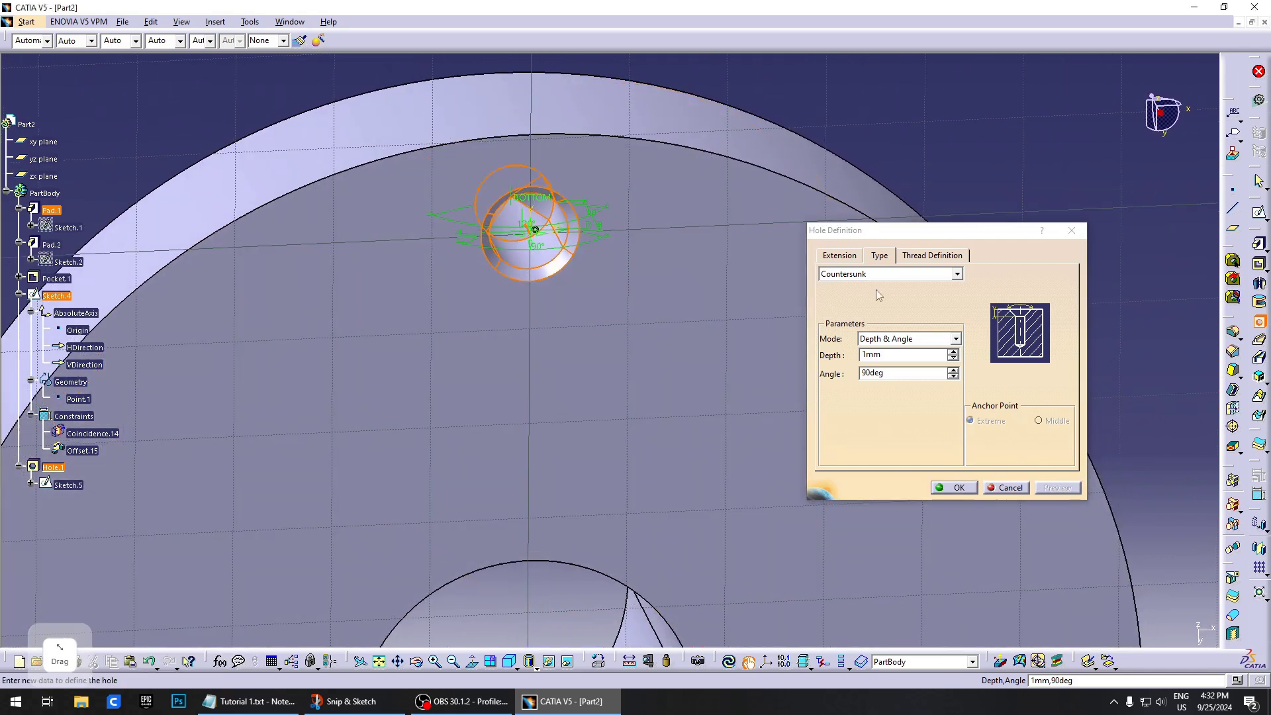
Make the hole threaded, keeping the Dimension bottom type, and set the thread type to Metric Thick Pitch
{"action": "left_click", "coordinate": [936, 258]}
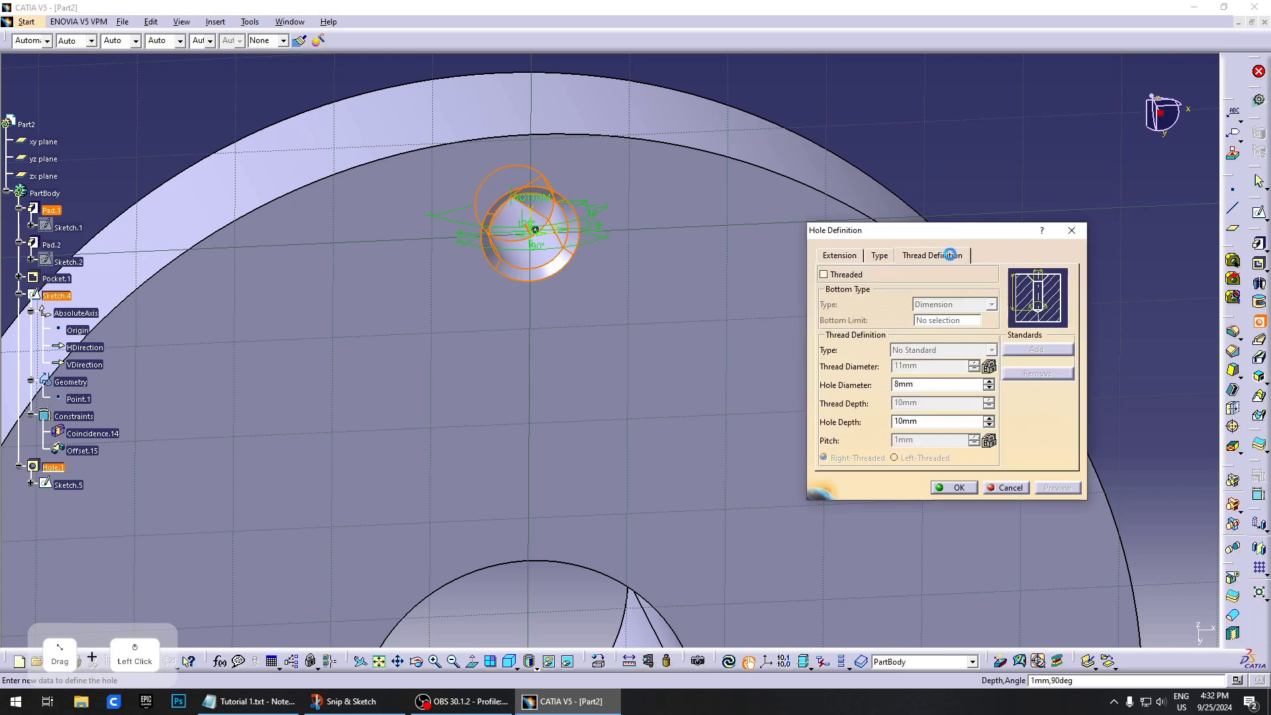
{"action": "left_click", "coordinate": [859, 277]}
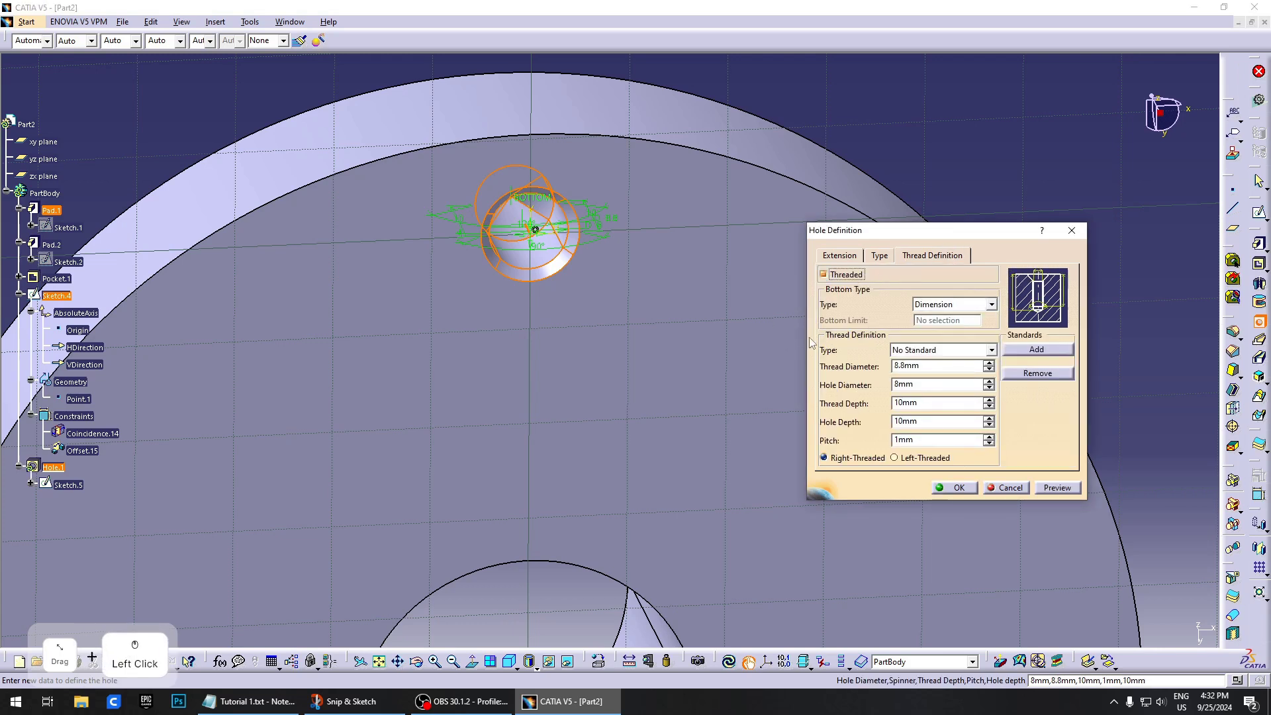
{"action": "left_click", "coordinate": [982, 305]}
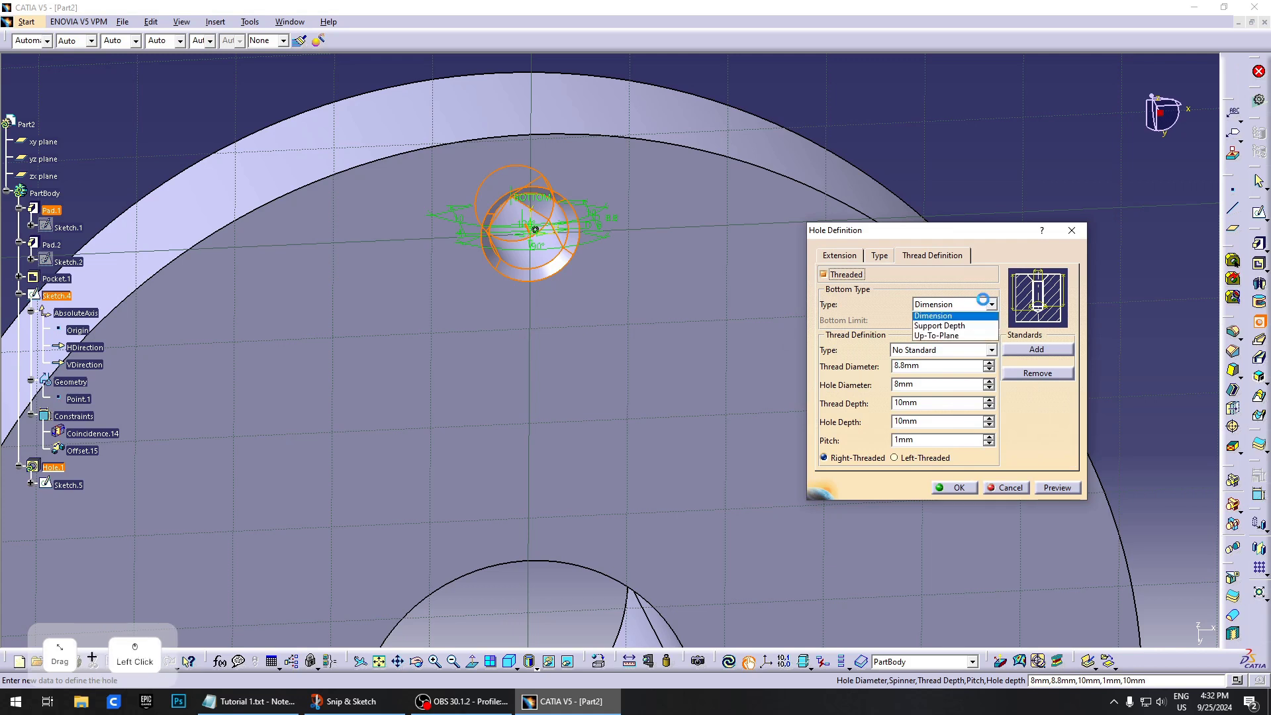
{"action": "left_click", "coordinate": [981, 301]}
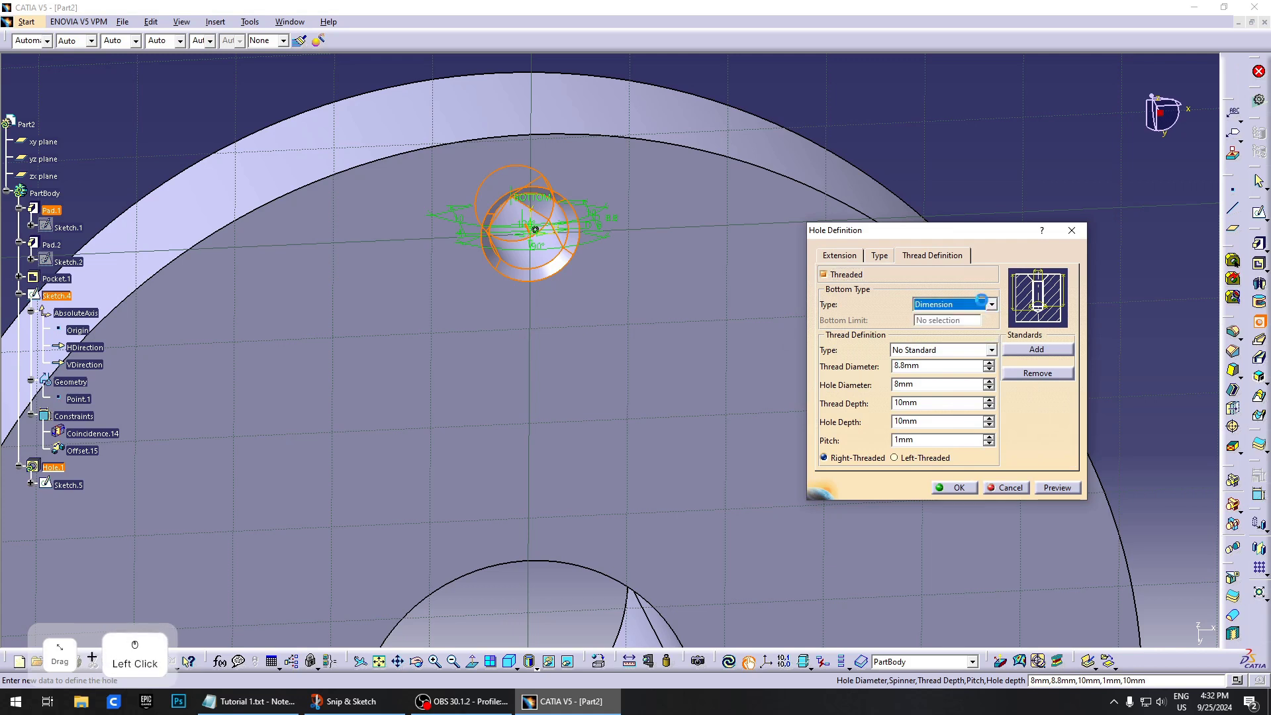
{"action": "left_click", "coordinate": [938, 351]}
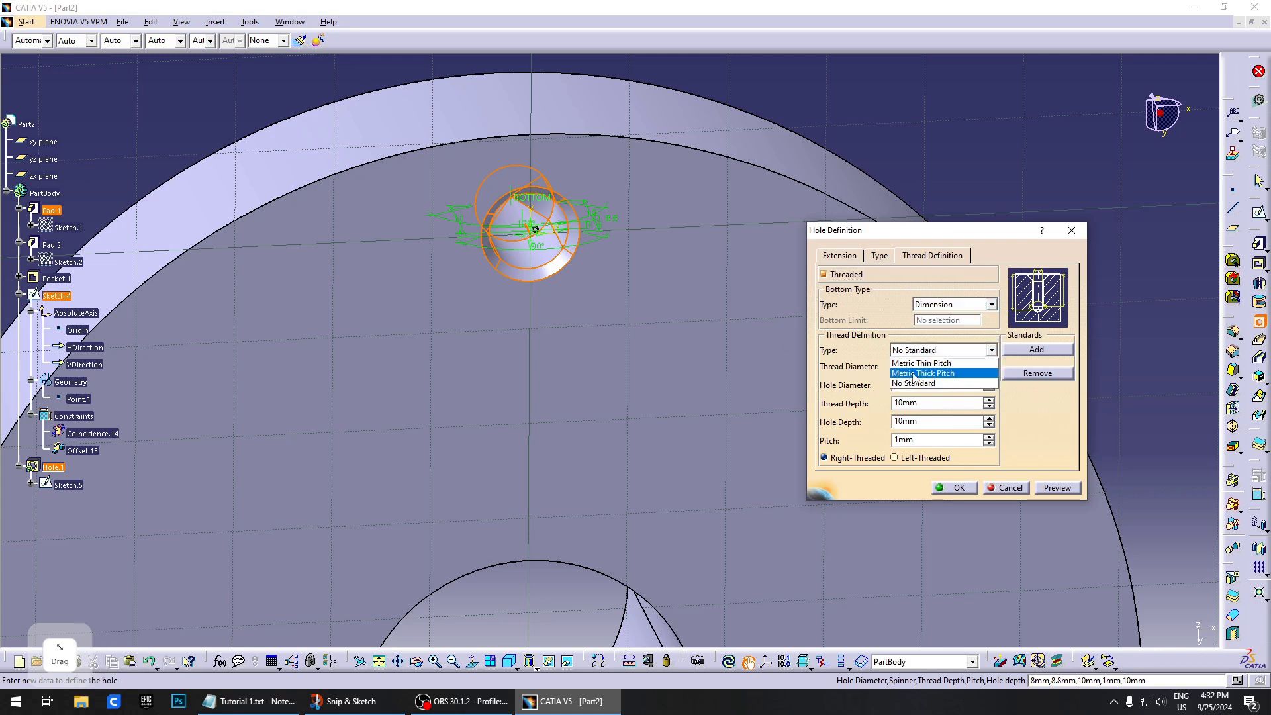
{"action": "left_click", "coordinate": [925, 375]}
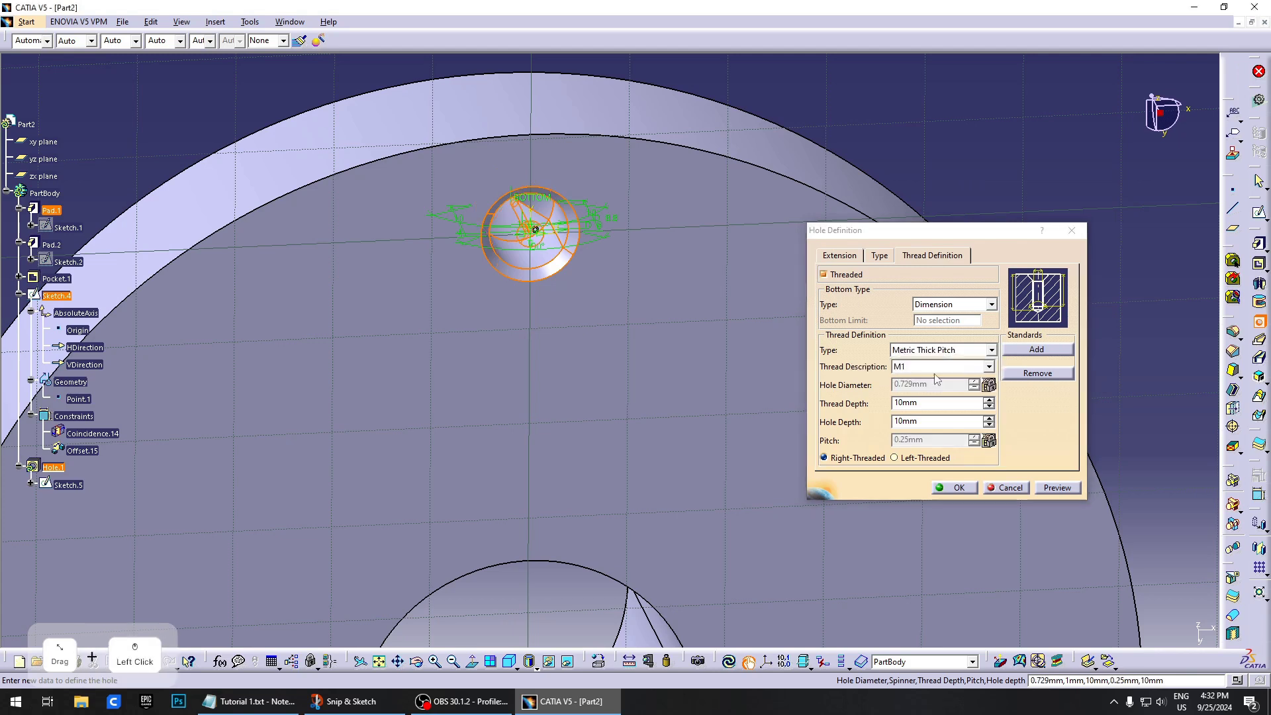
Set the thread description to M8 and apply the hole definition
{"action": "left_click", "coordinate": [943, 368]}
{"action": "scroll", "coordinate": [941, 464], "scroll_direction": "down", "scroll_amount": 2}
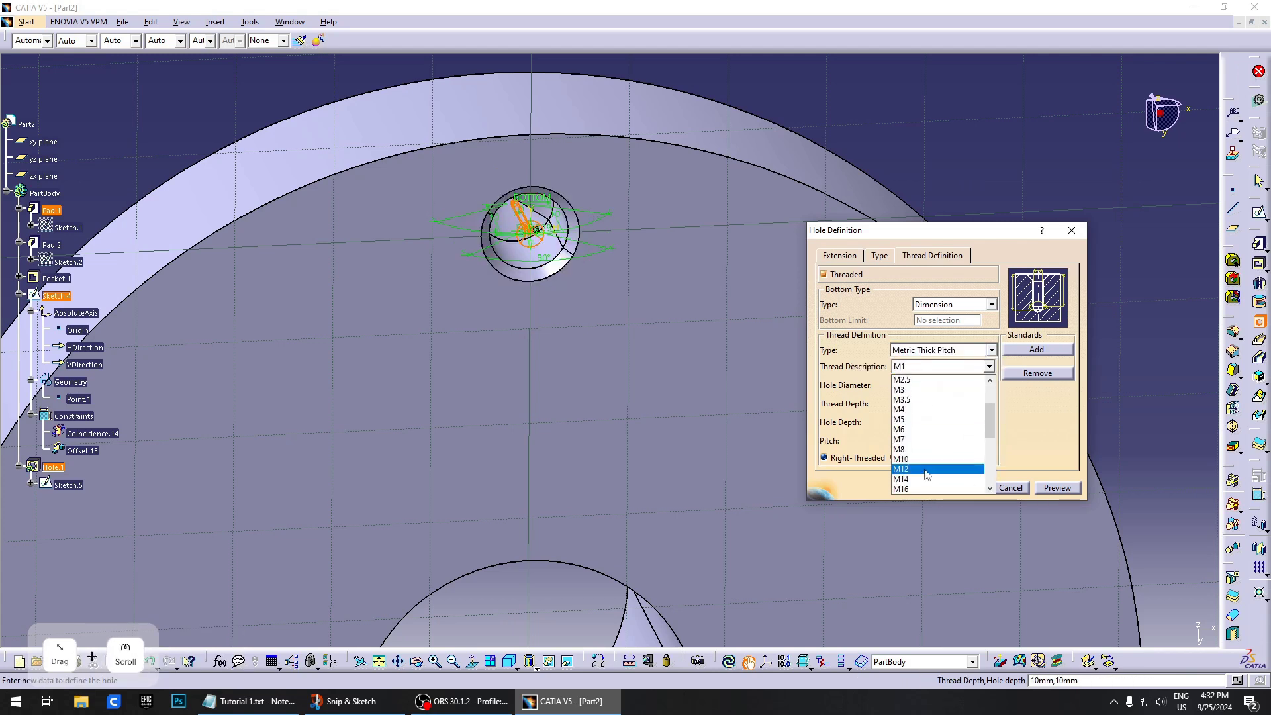
{"action": "left_click", "coordinate": [935, 442]}
{"action": "left_click", "coordinate": [932, 368]}
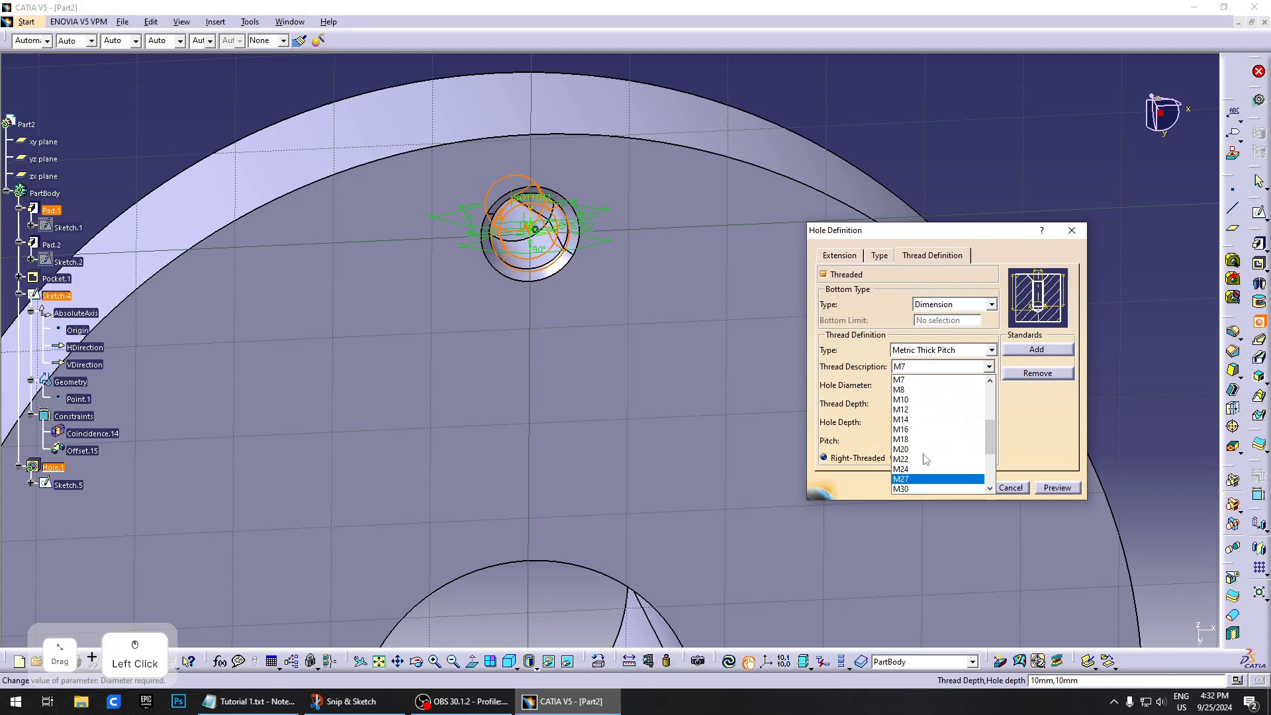
{"action": "scroll", "coordinate": [936, 437], "scroll_direction": "up", "scroll_amount": 2}
{"action": "left_click", "coordinate": [935, 401]}
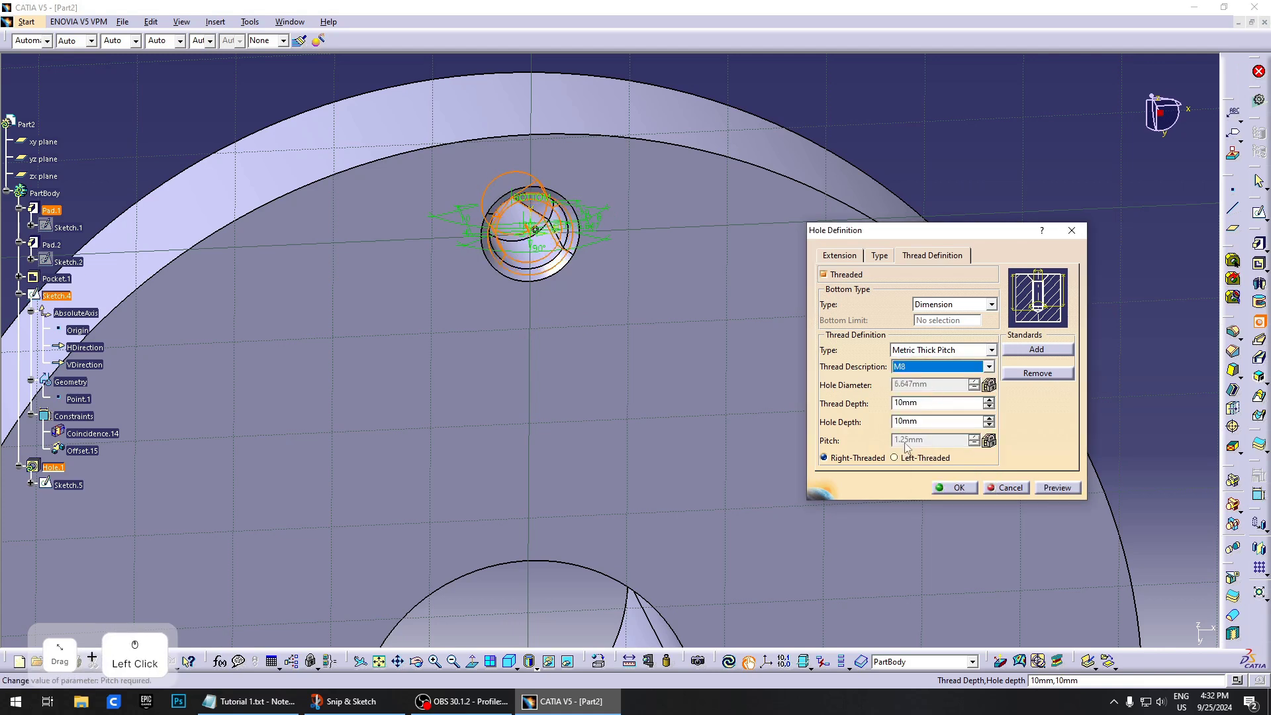
{"action": "left_click", "coordinate": [955, 488]}
{"action": "left_click", "coordinate": [1019, 174]}
Start a circular pattern and use the Z Axis as its reference element
{"action": "middle_click_drag", "start_coordinate": [672, 342], "coordinate": [648, 395]}
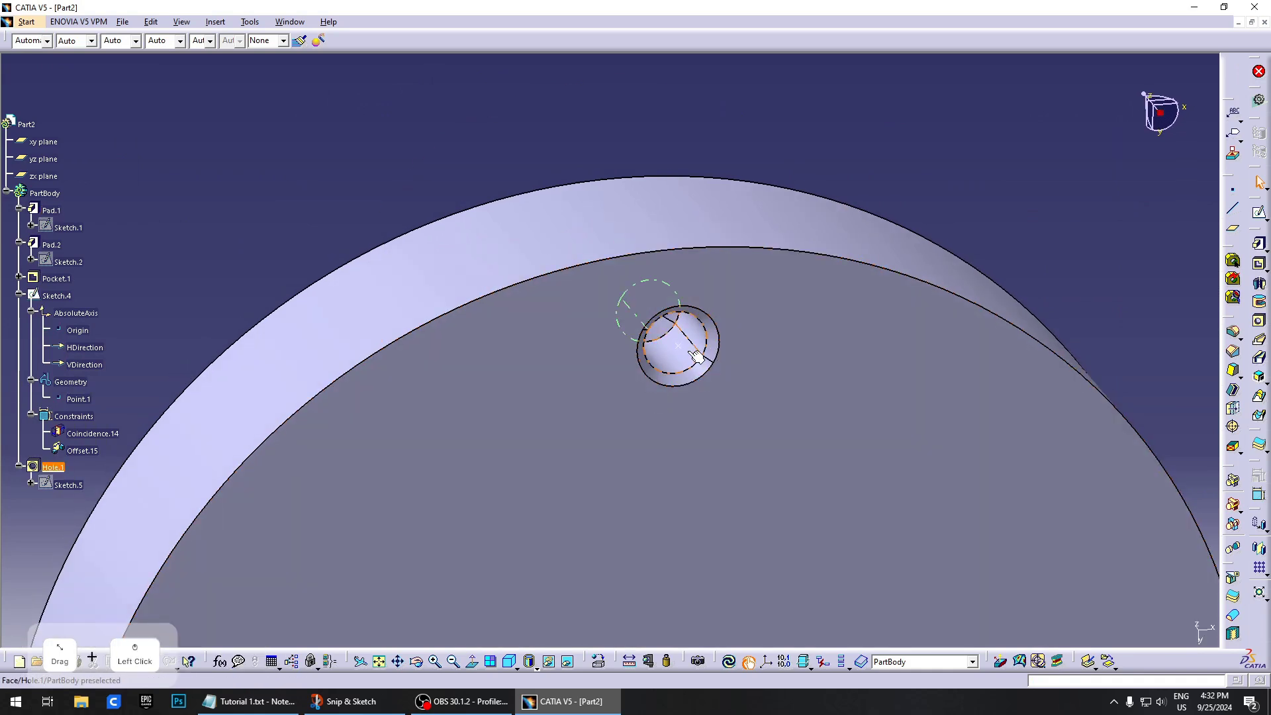
{"action": "middle_click_drag", "start_coordinate": [697, 357], "coordinate": [726, 434]}
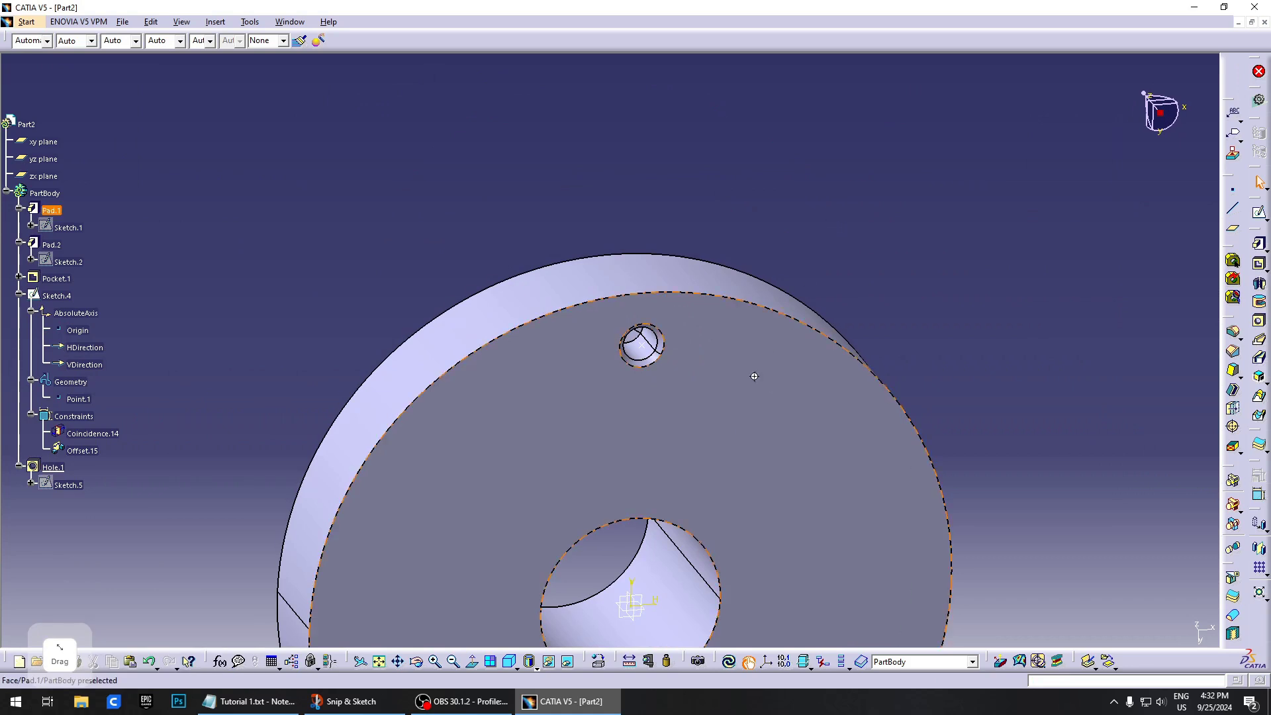
{"action": "scroll", "coordinate": [754, 374], "scroll_direction": "up", "scroll_amount": 1}
{"action": "middle_click_drag", "start_coordinate": [754, 375], "coordinate": [610, 365]}
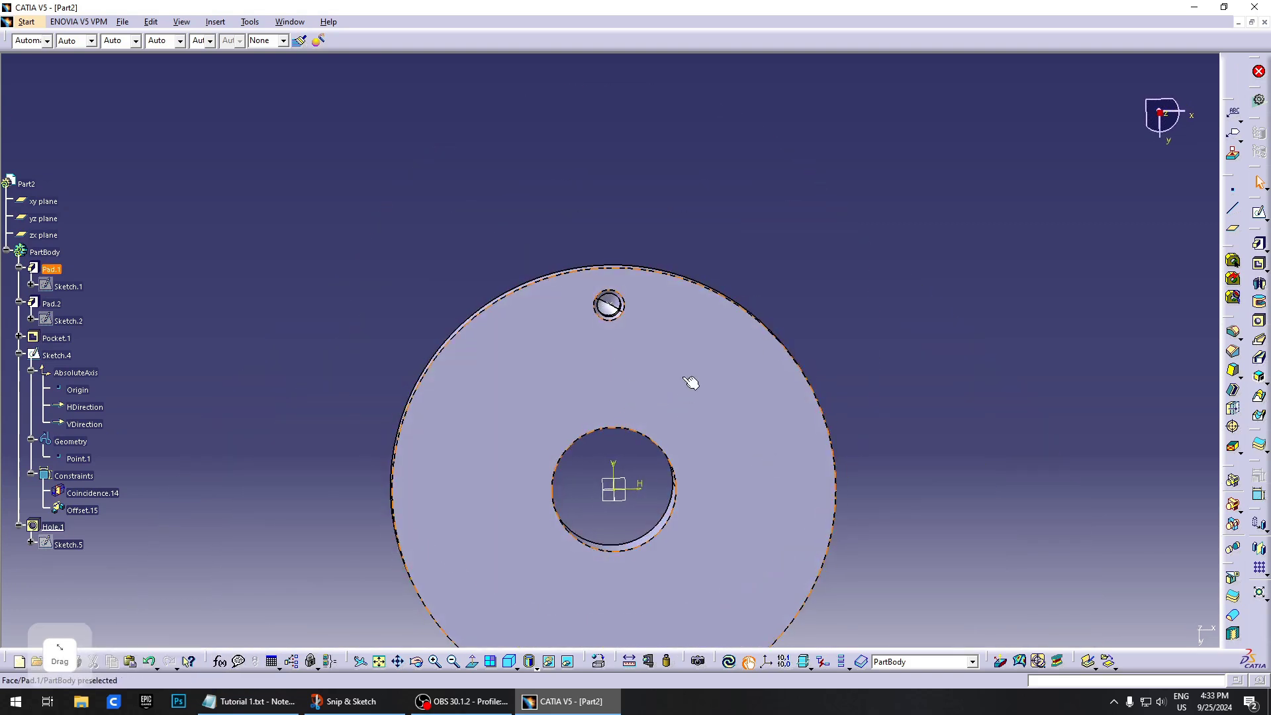
{"action": "middle_click_drag", "start_coordinate": [690, 382], "coordinate": [732, 396]}
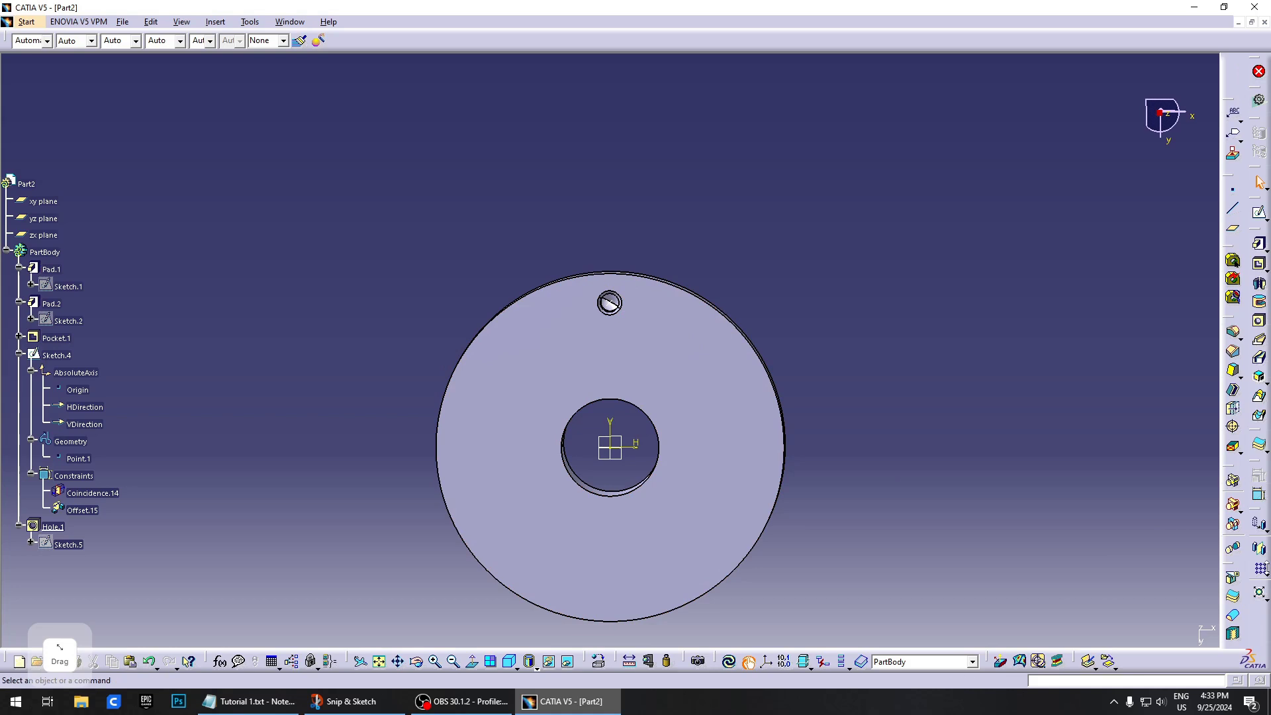
{"action": "left_click", "coordinate": [1265, 573]}
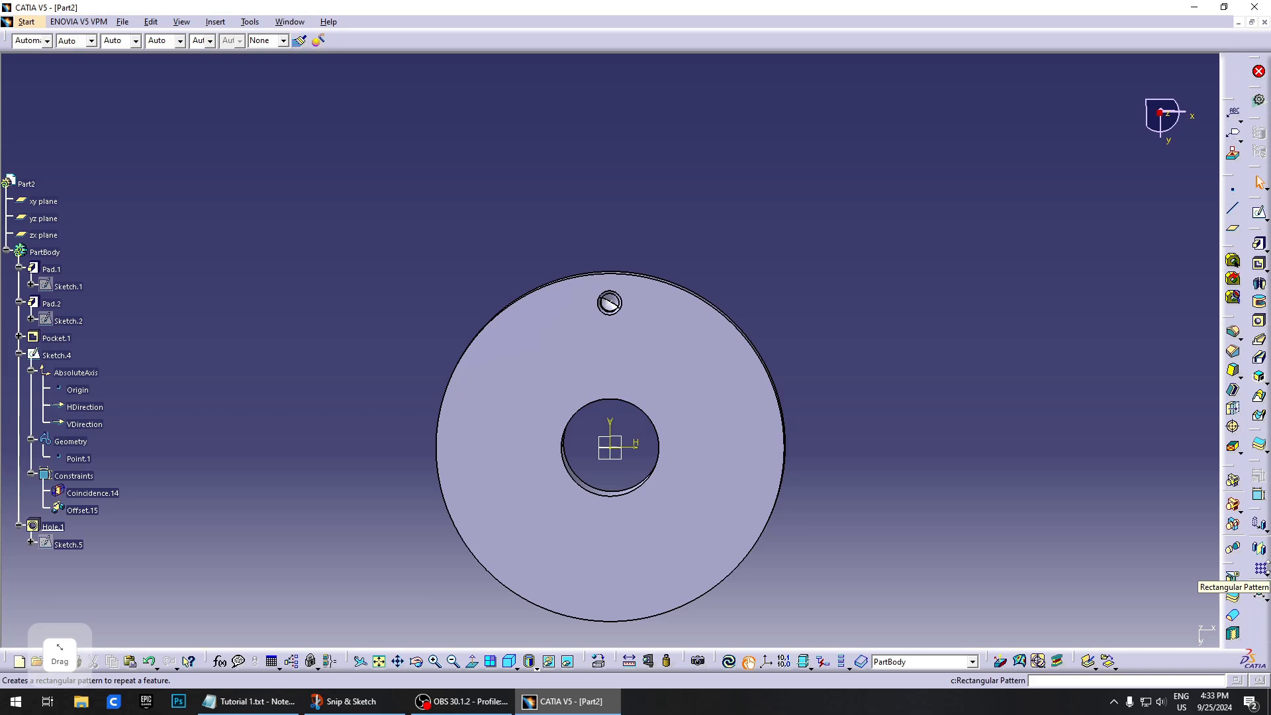
{"action": "left_click", "coordinate": [1261, 569]}
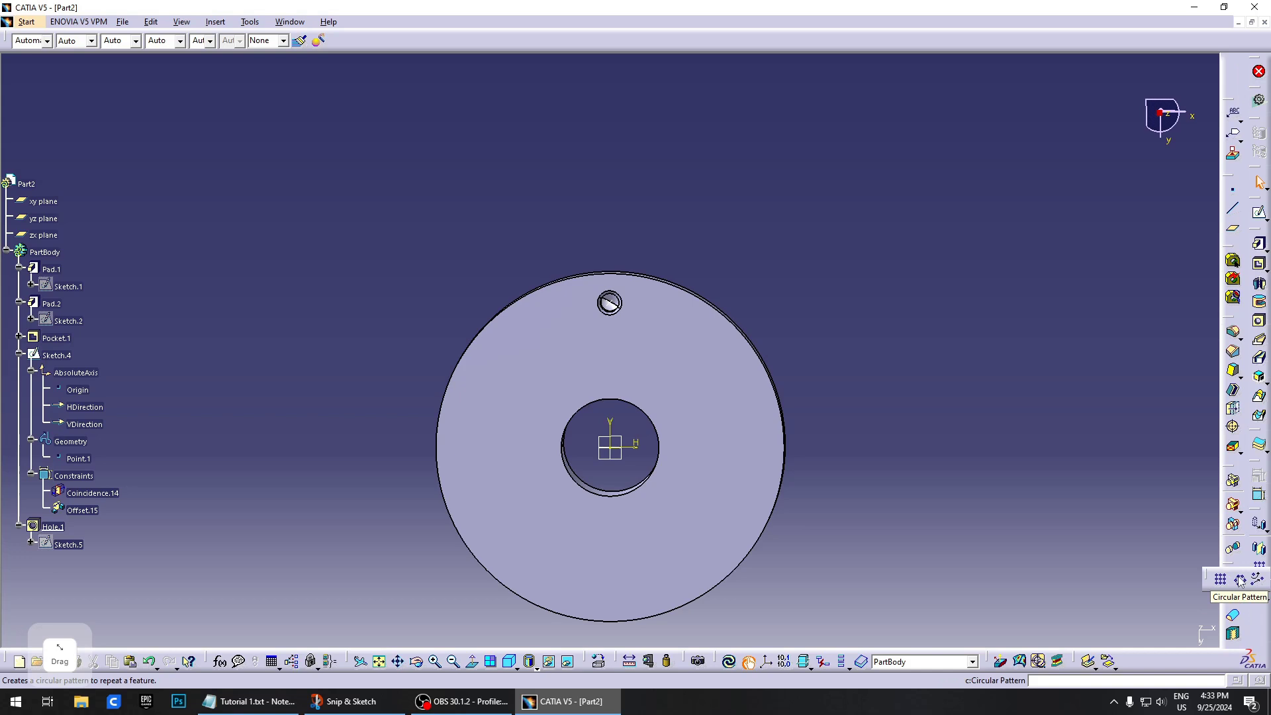
{"action": "left_click", "coordinate": [1240, 581]}
{"action": "middle_click_drag", "start_coordinate": [732, 403], "coordinate": [663, 560]}
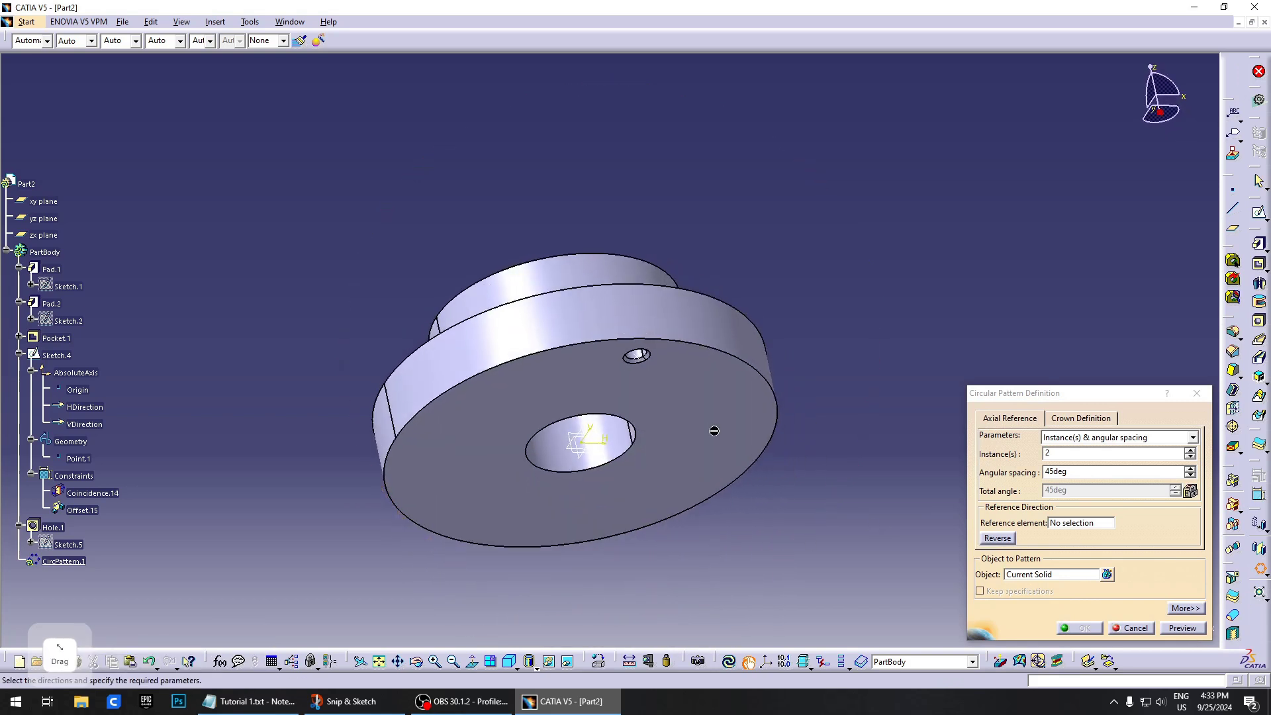
{"action": "middle_click_drag", "start_coordinate": [714, 431], "coordinate": [691, 549]}
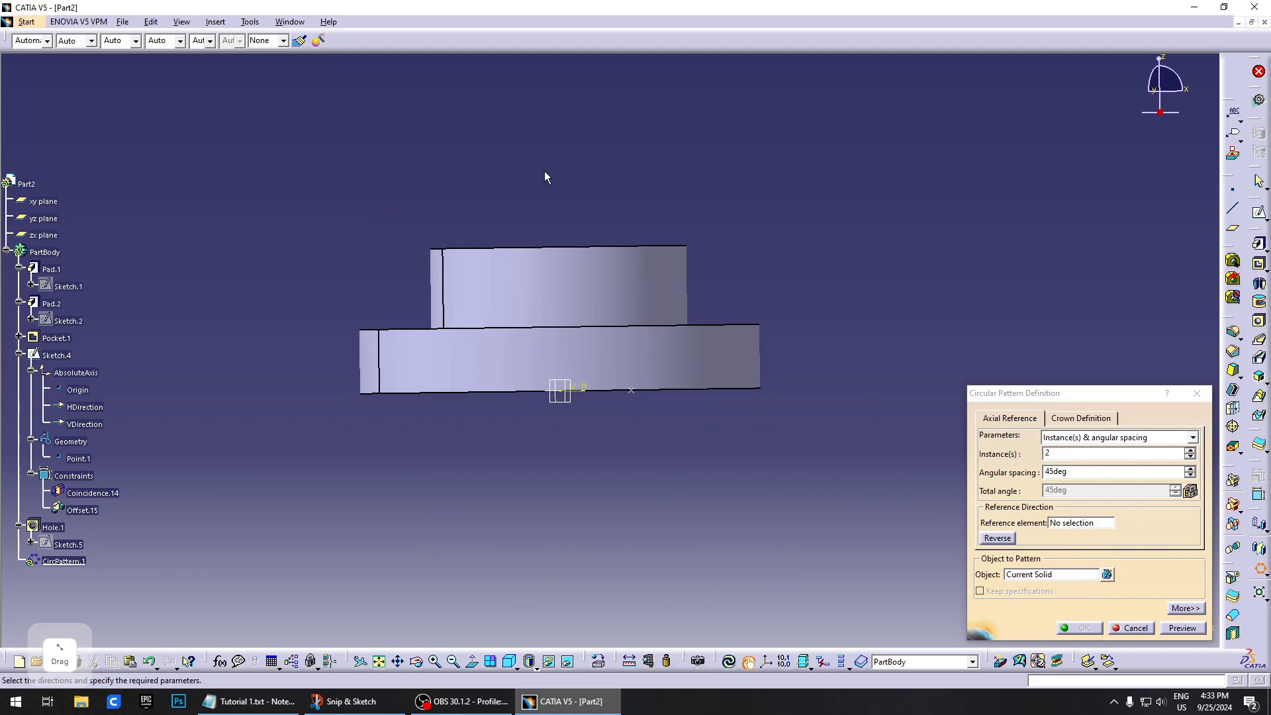
{"action": "left_click", "coordinate": [1085, 522]}
{"action": "right_click", "coordinate": [1072, 523]}
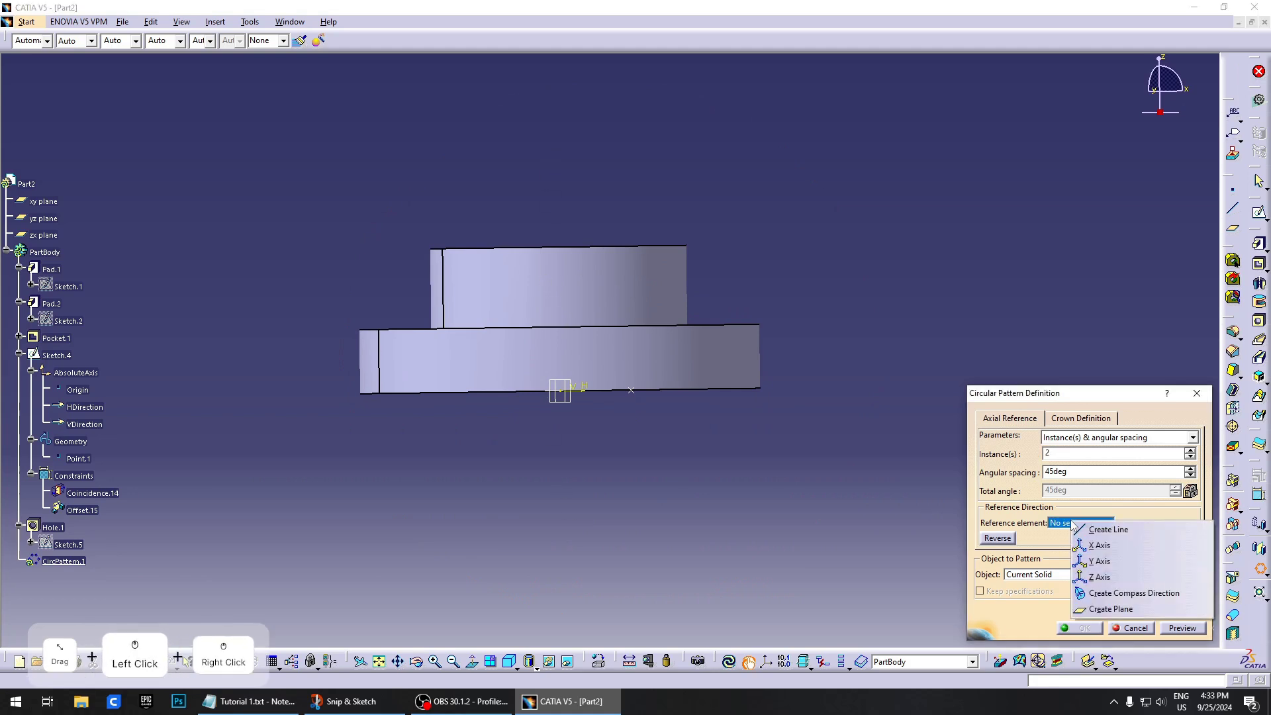
{"action": "left_click", "coordinate": [1125, 577]}
Set the circular pattern to 6 instances
{"action": "middle_click_drag", "start_coordinate": [748, 501], "coordinate": [721, 357]}
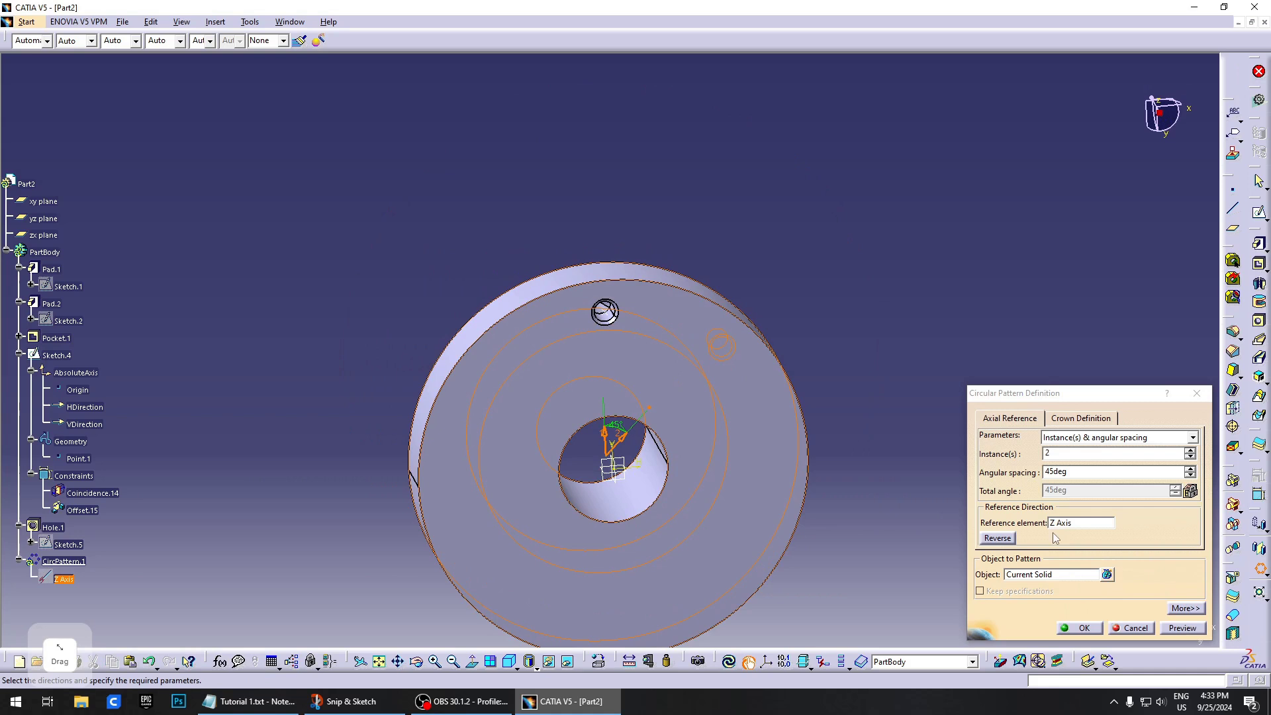
{"action": "left_click", "coordinate": [1082, 452]}
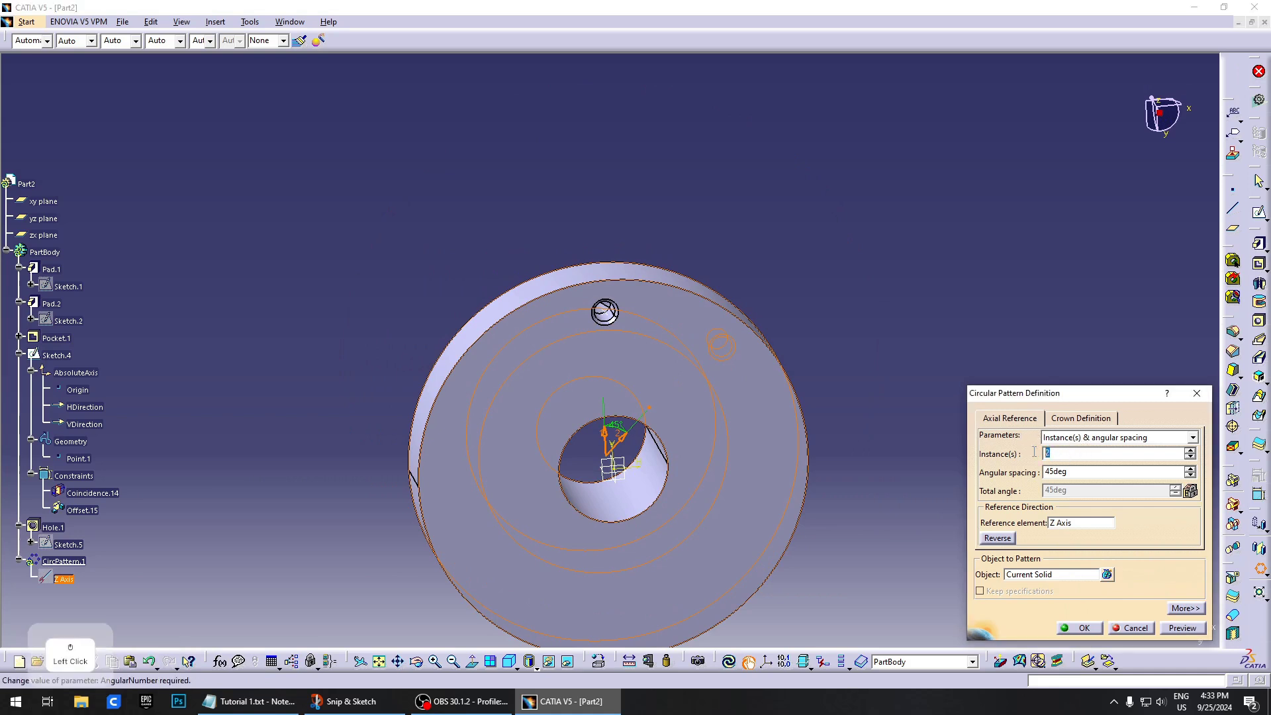
{"action": "left_click_drag", "start_coordinate": [1046, 454], "coordinate": [1130, 456]}
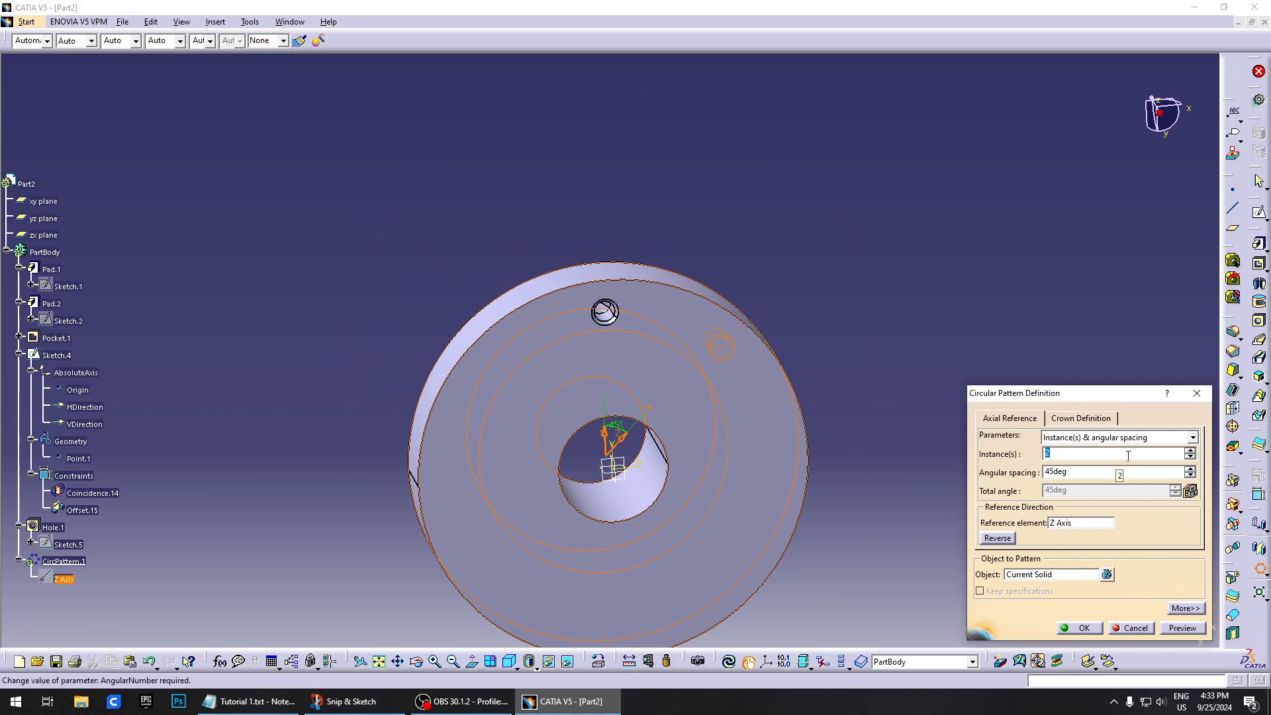
{"action": "type", "text": "6"}
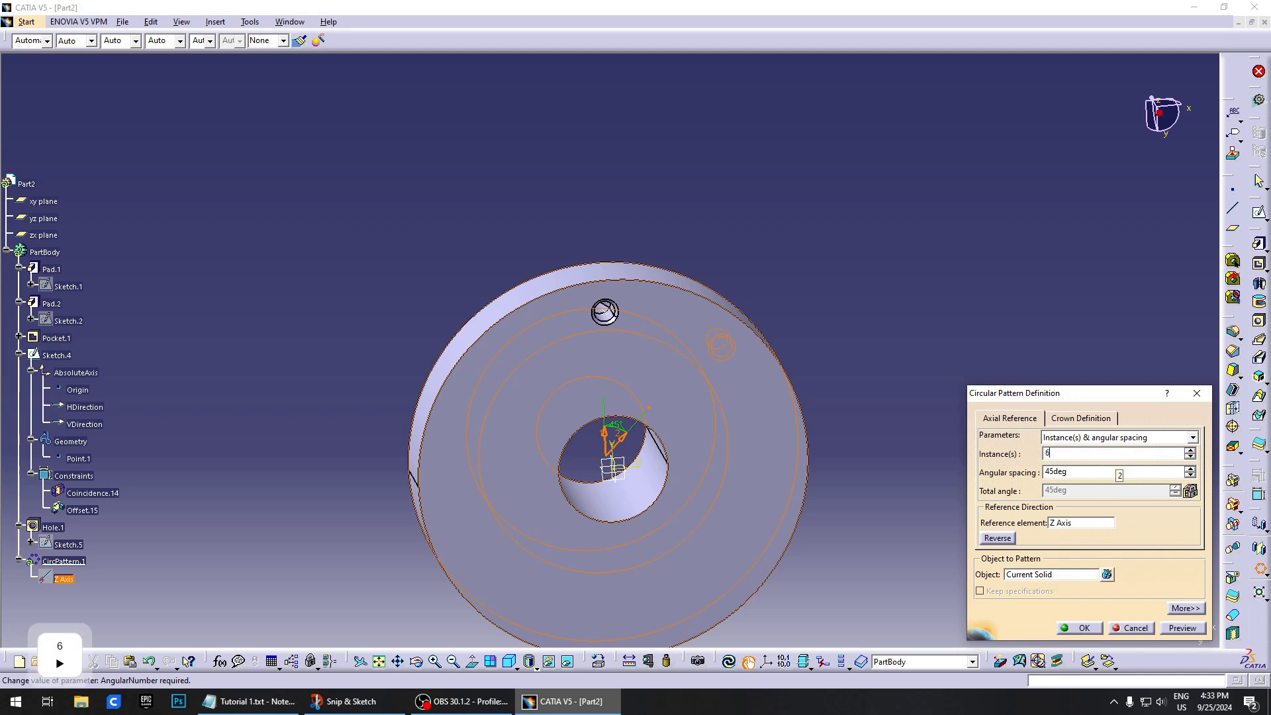
Switch the pattern parameters to Complete crown and preview the instances on the disc's bottom face
{"action": "middle_click_drag", "start_coordinate": [828, 403], "coordinate": [692, 445]}
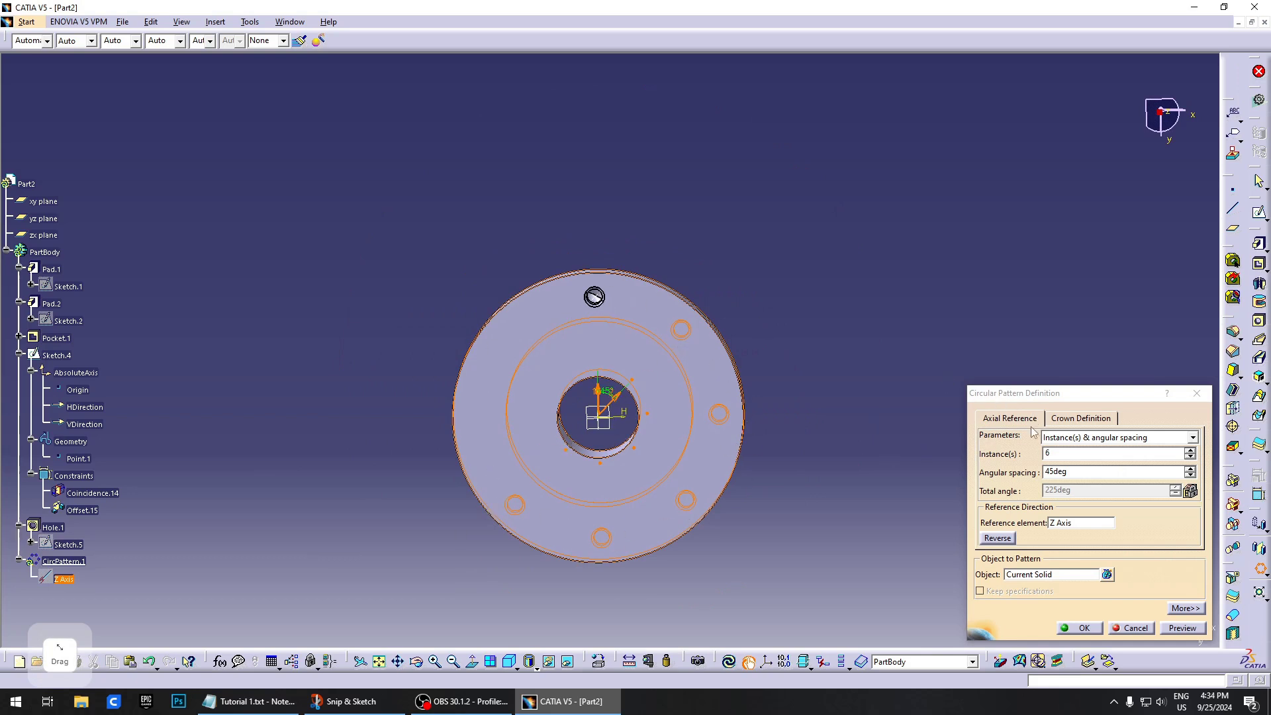
{"action": "left_click", "coordinate": [1083, 442]}
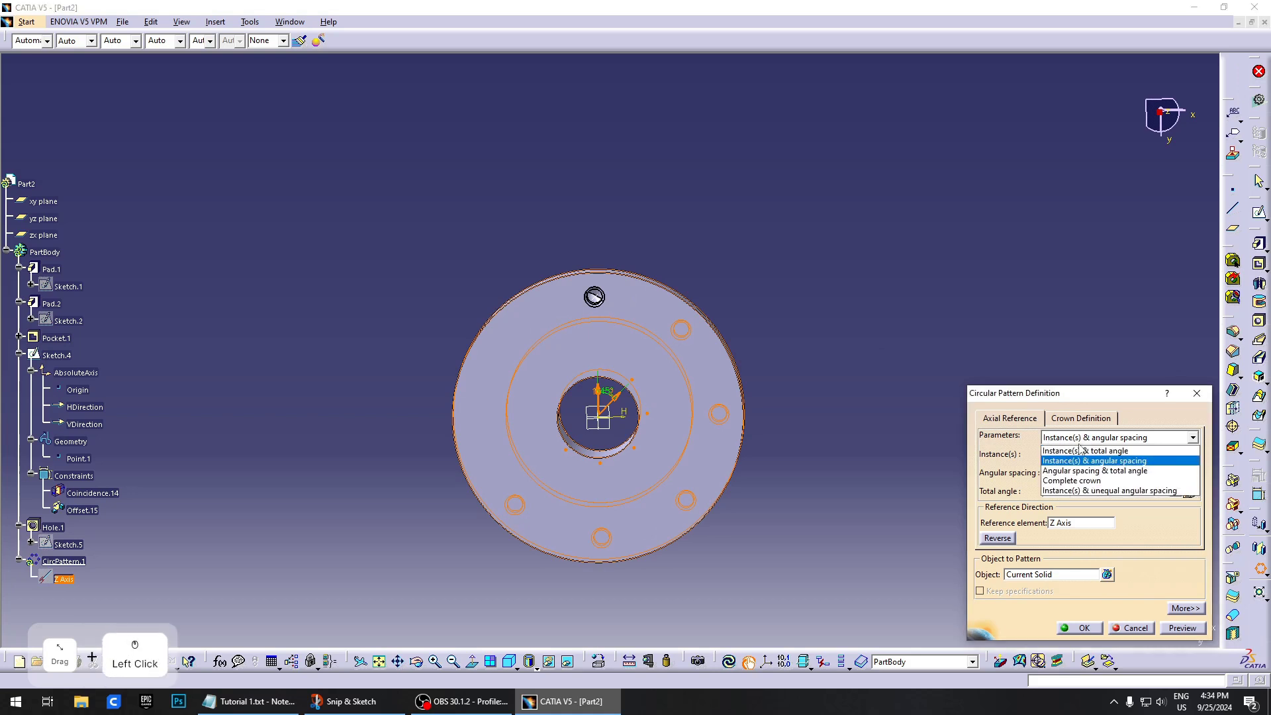
{"action": "left_click", "coordinate": [1075, 481]}
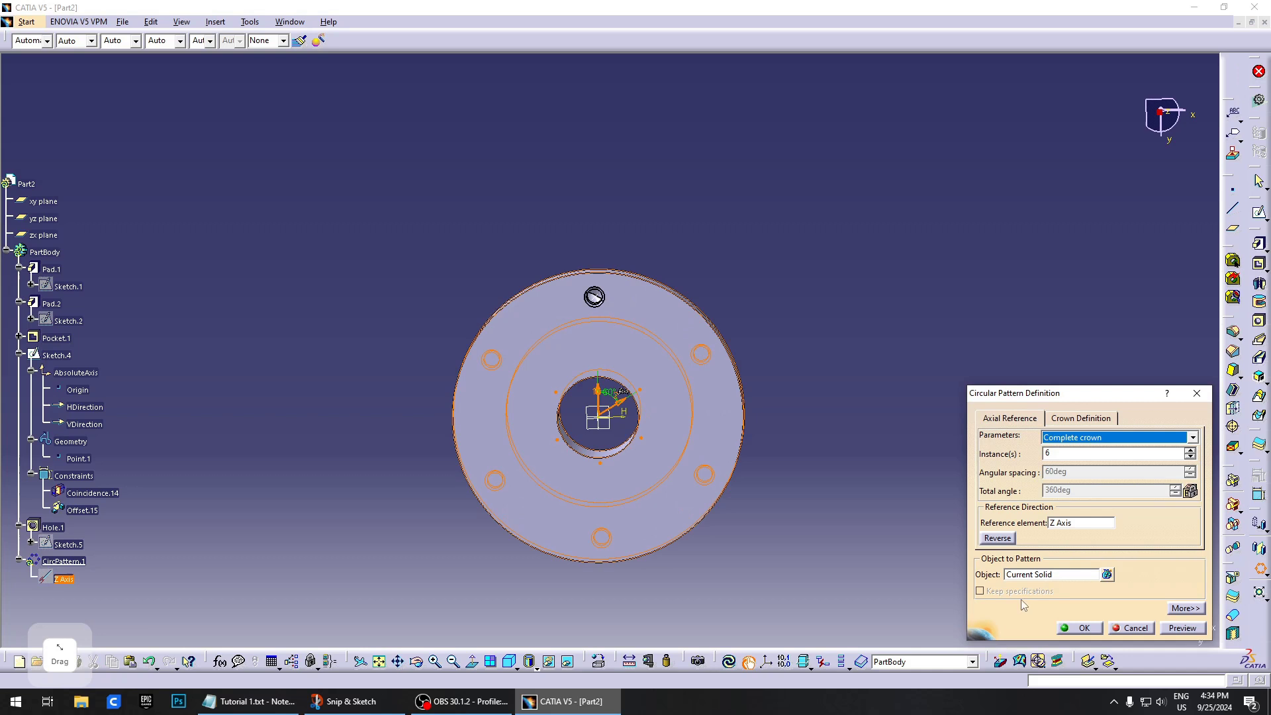
{"action": "left_click", "coordinate": [1185, 628]}
{"action": "middle_click_drag", "start_coordinate": [619, 410], "coordinate": [680, 411]}
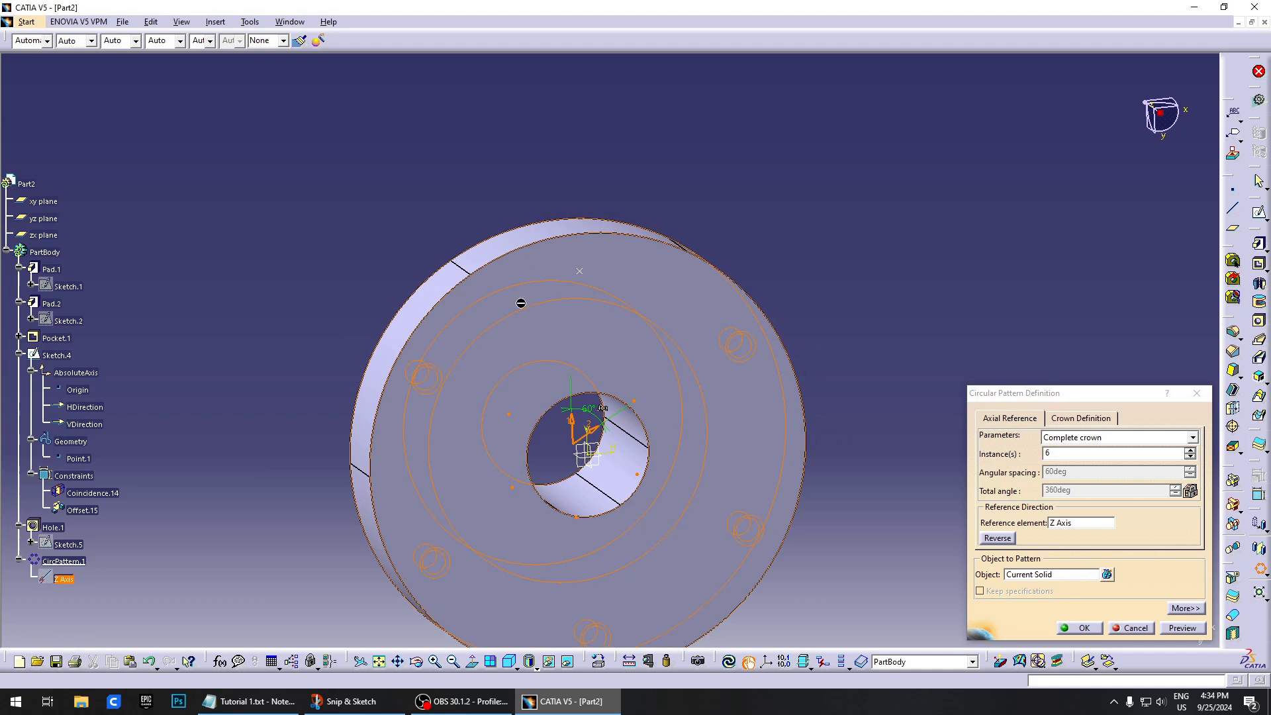
{"action": "middle_click_drag", "start_coordinate": [636, 319], "coordinate": [593, 377]}
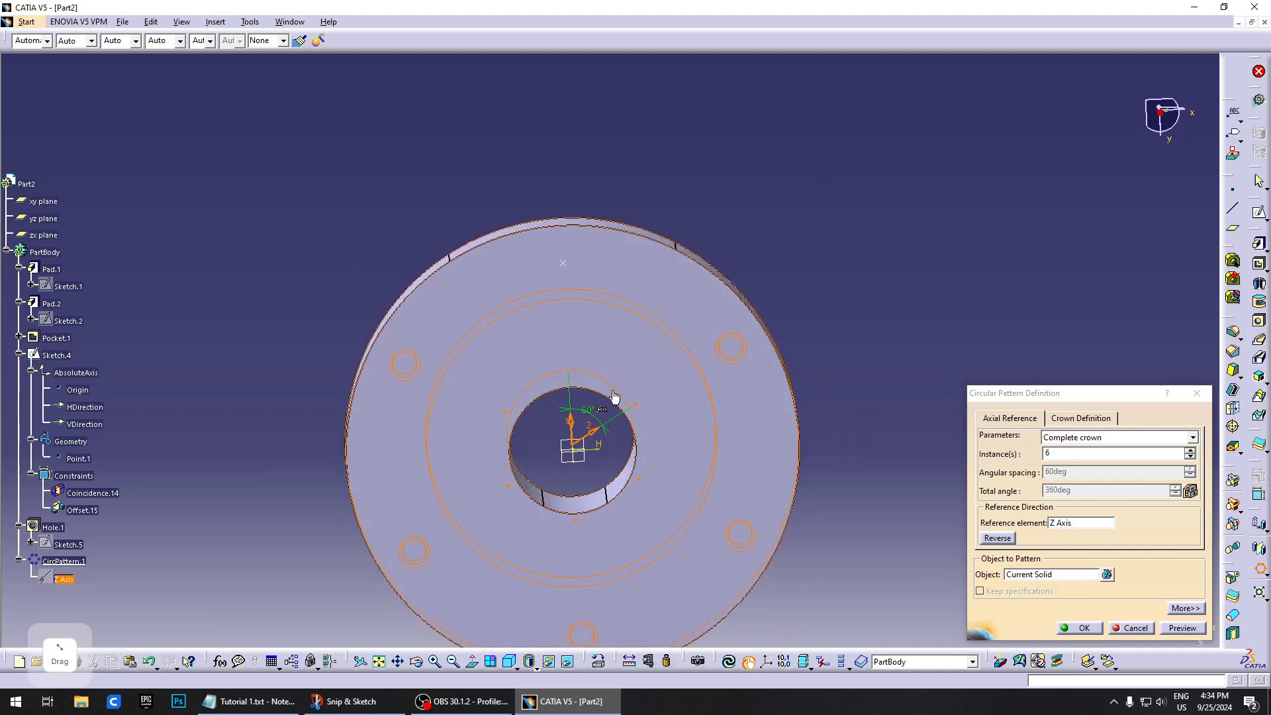
{"action": "middle_click_drag", "start_coordinate": [575, 269], "coordinate": [672, 377]}
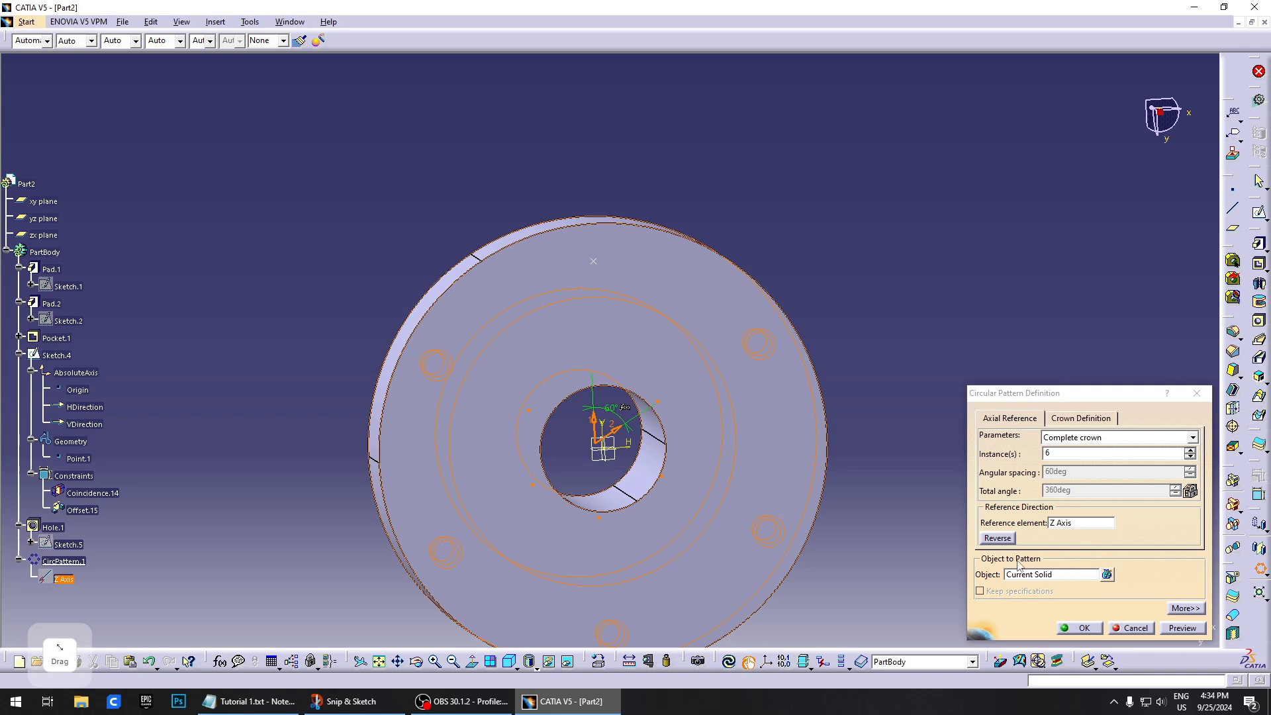
Choose Hole.1 as the object to pattern in place of the current solid, preview it and create the circular pattern
{"action": "left_click", "coordinate": [1053, 577]}
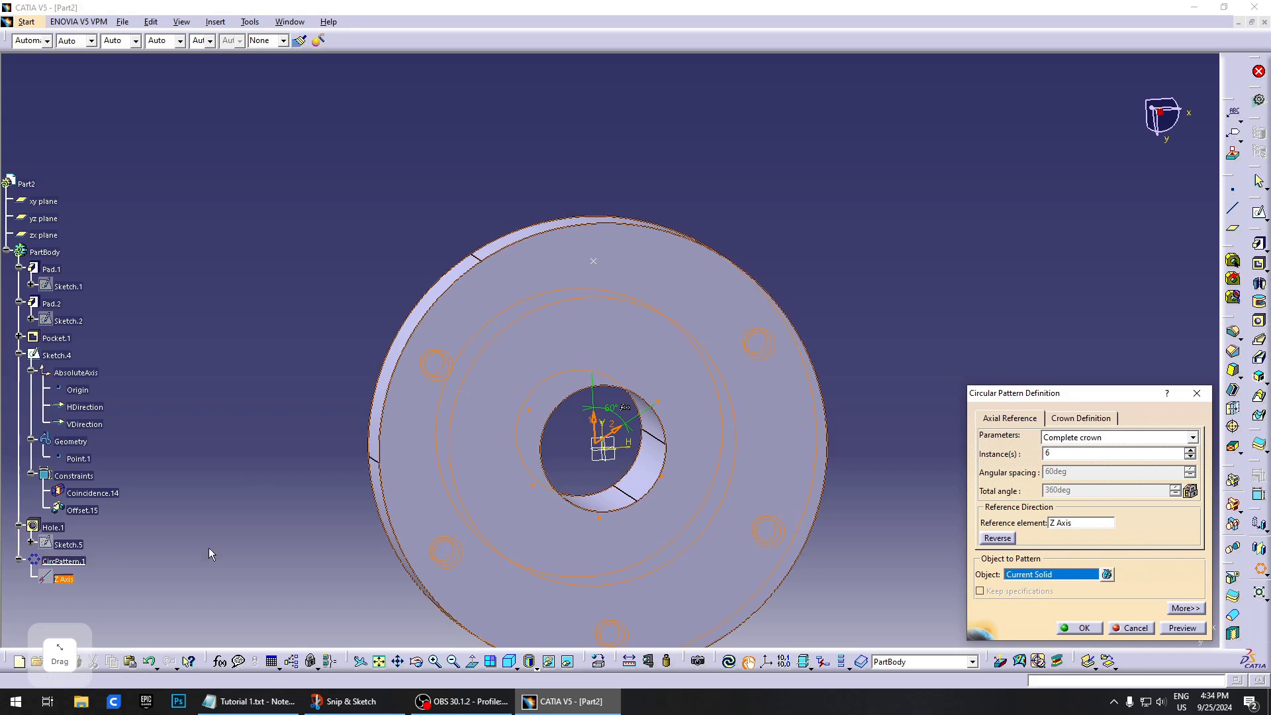
{"action": "left_click", "coordinate": [1067, 579]}
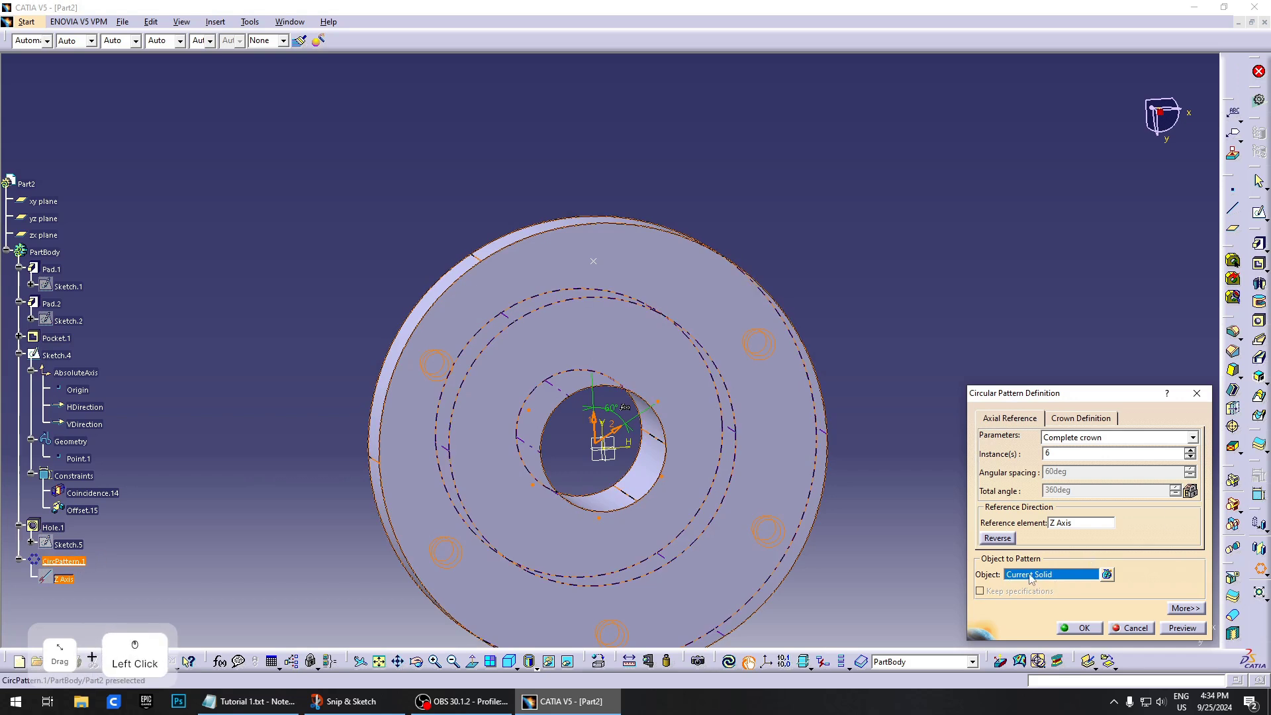
{"action": "left_click", "coordinate": [60, 529]}
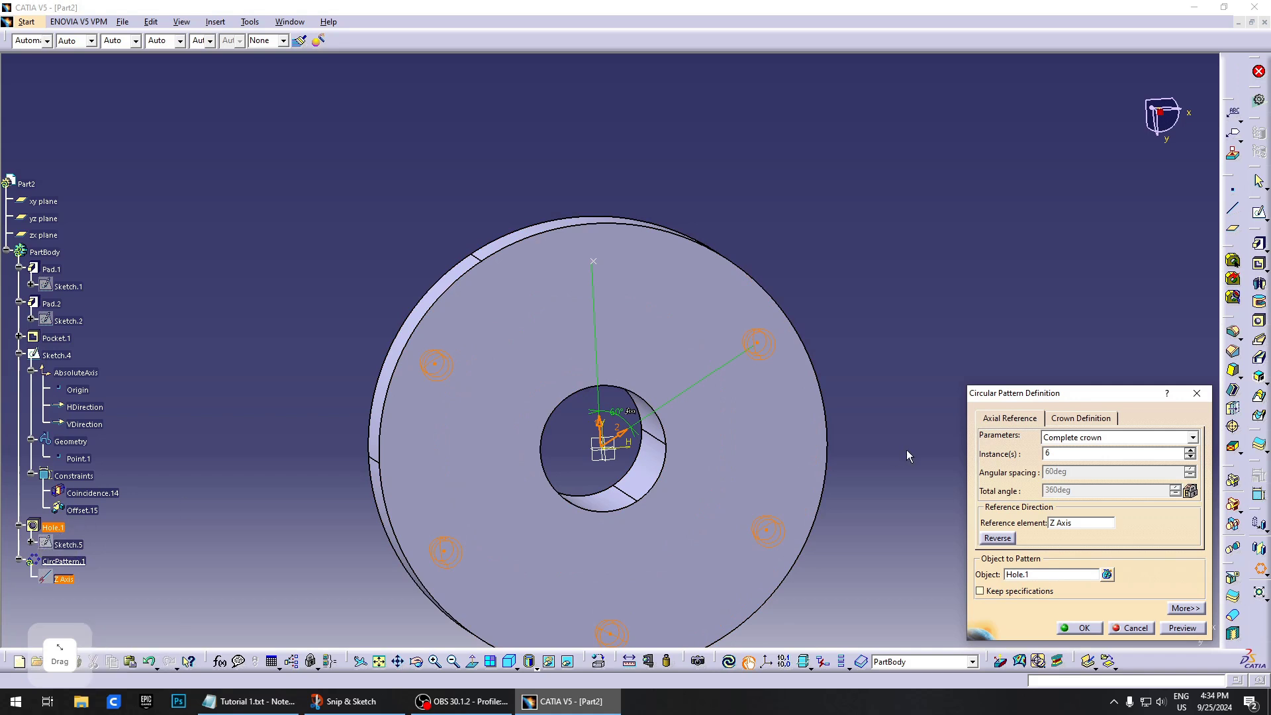
{"action": "left_click", "coordinate": [1196, 630]}
{"action": "middle_click_drag", "start_coordinate": [811, 450], "coordinate": [630, 495]}
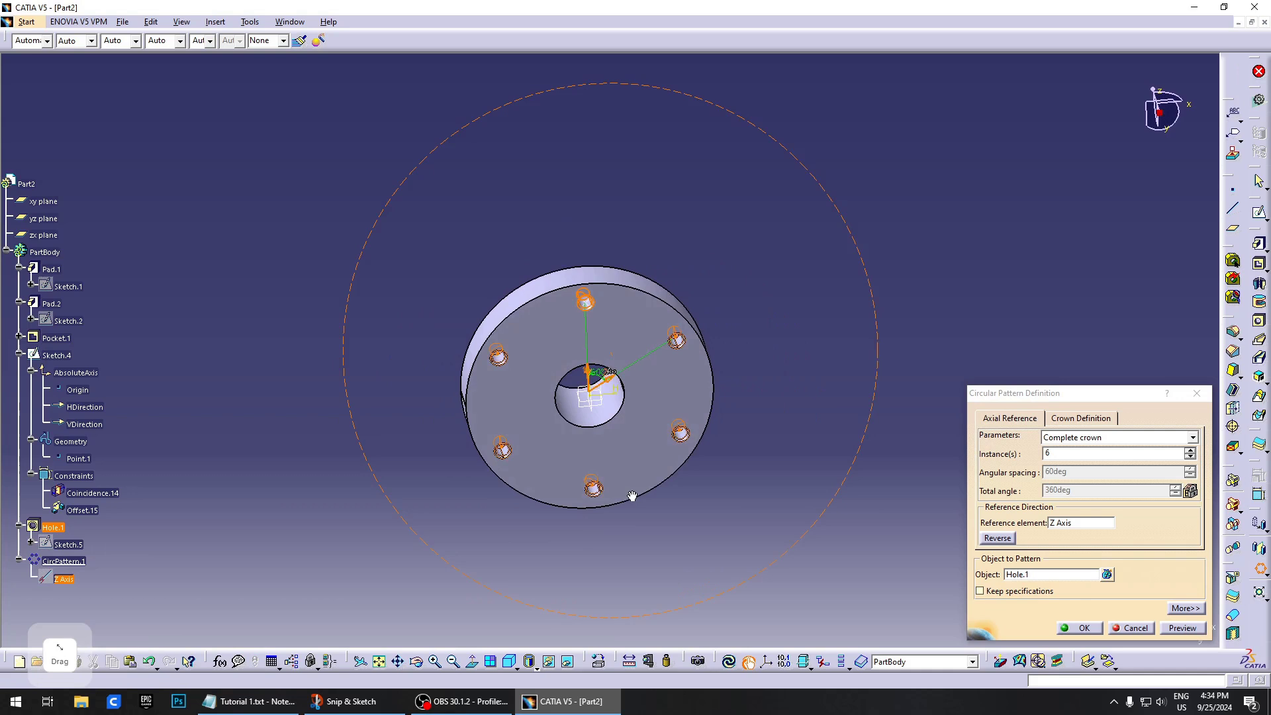
{"action": "left_click", "coordinate": [1084, 628]}
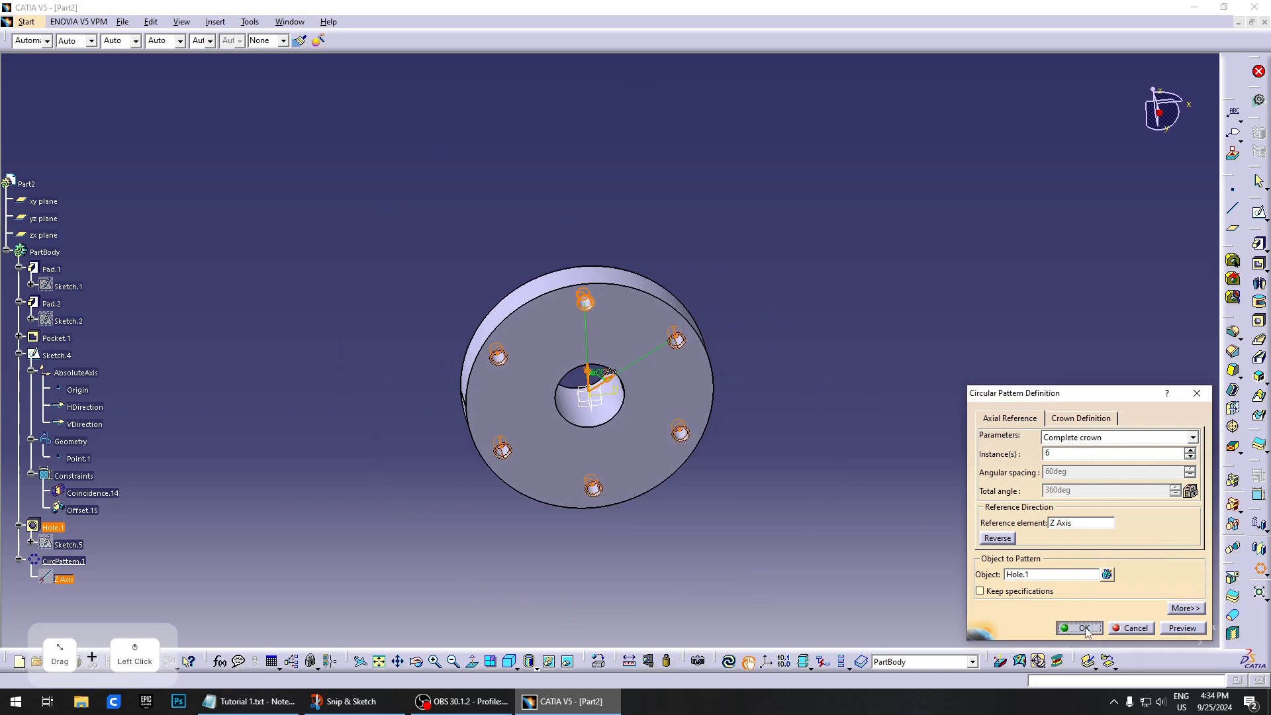
{"action": "middle_click_drag", "start_coordinate": [762, 475], "coordinate": [670, 303]}
{"action": "left_click", "coordinate": [671, 299]}
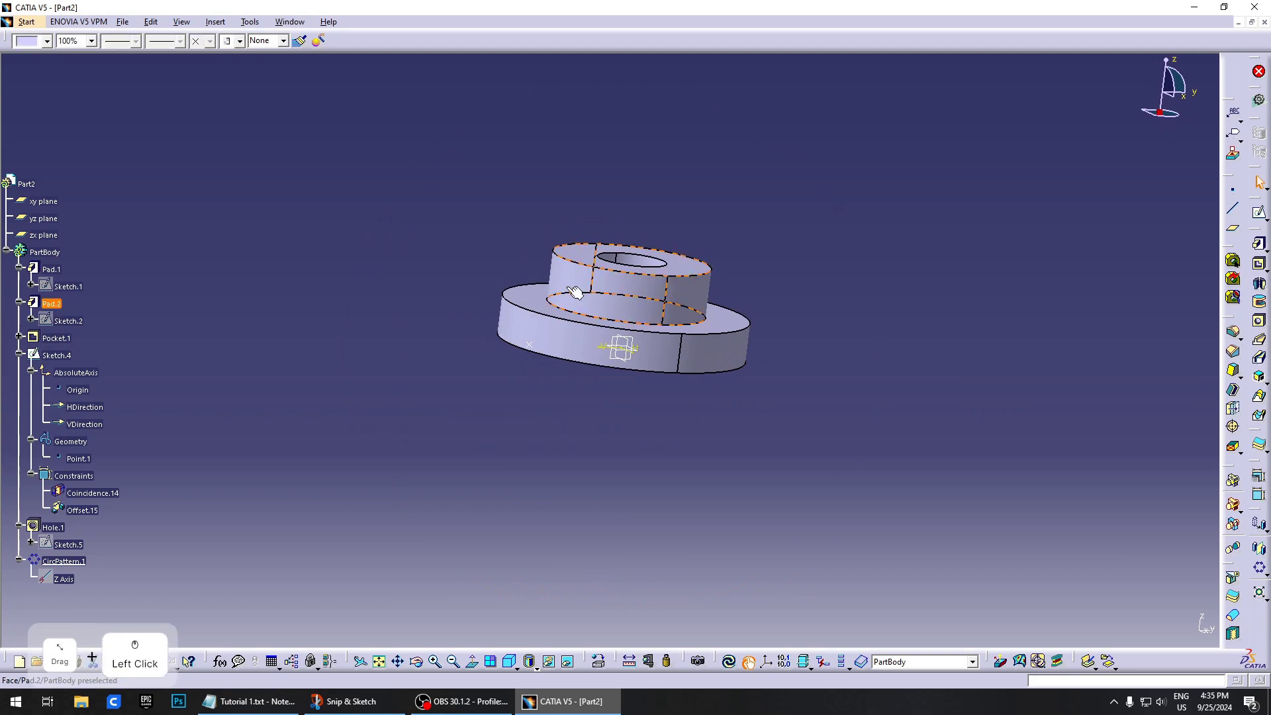
{"action": "left_click", "coordinate": [653, 471]}
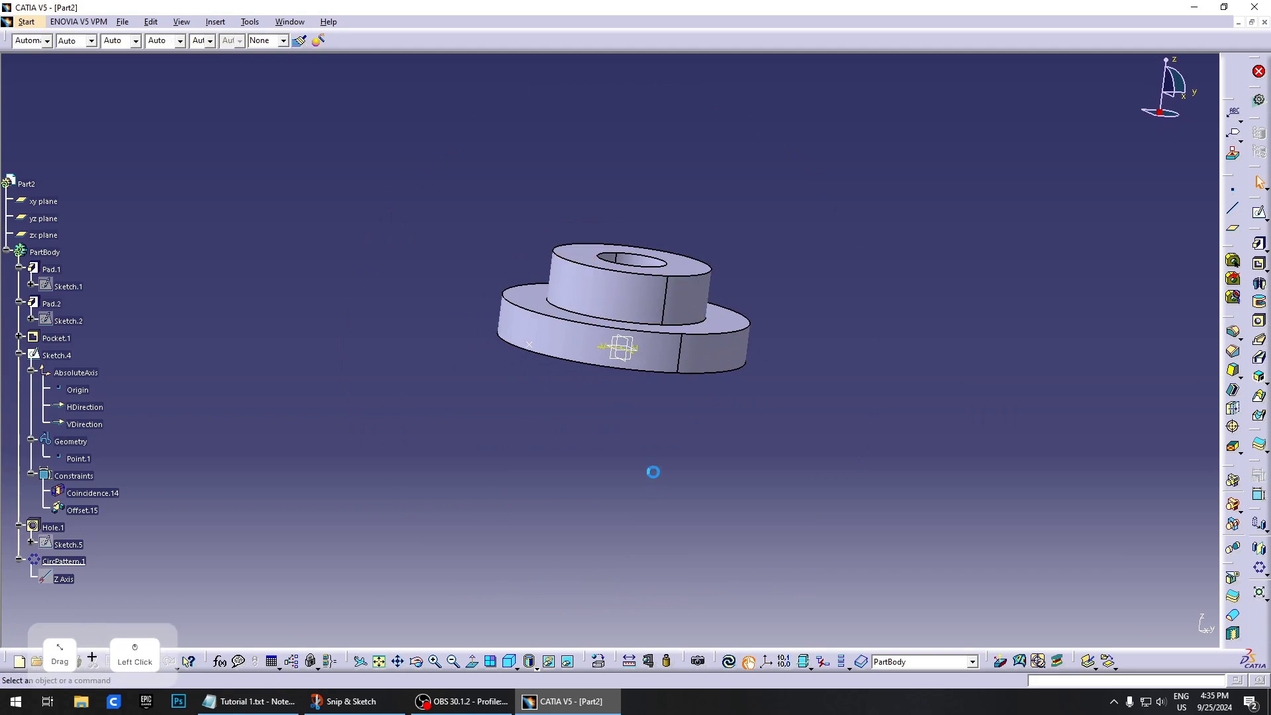
Start a sketch on the yz plane and place a point beside the upper cylinder, about 46.5 mm from the vertical axis and 33 mm up
{"action": "middle_click_drag", "start_coordinate": [653, 470], "coordinate": [639, 355]}
{"action": "middle_click_drag", "start_coordinate": [656, 407], "coordinate": [616, 377]}
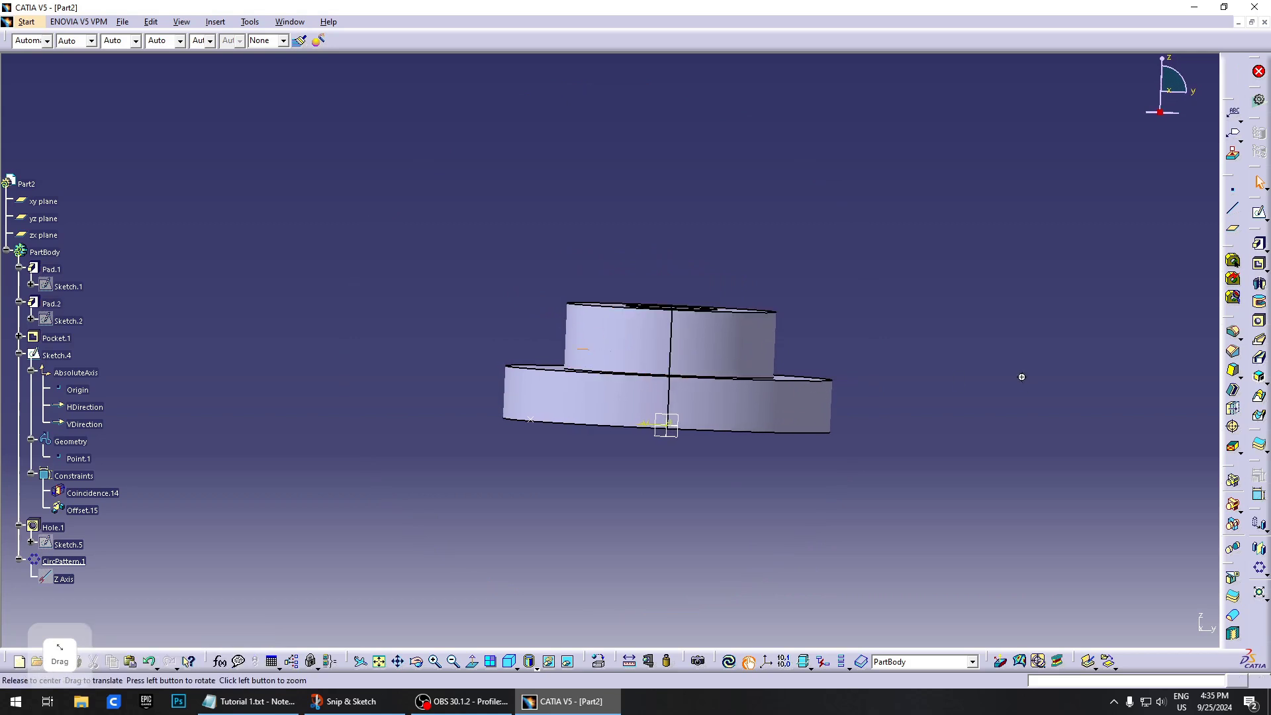
{"action": "middle_click_drag", "start_coordinate": [1018, 371], "coordinate": [1022, 360]}
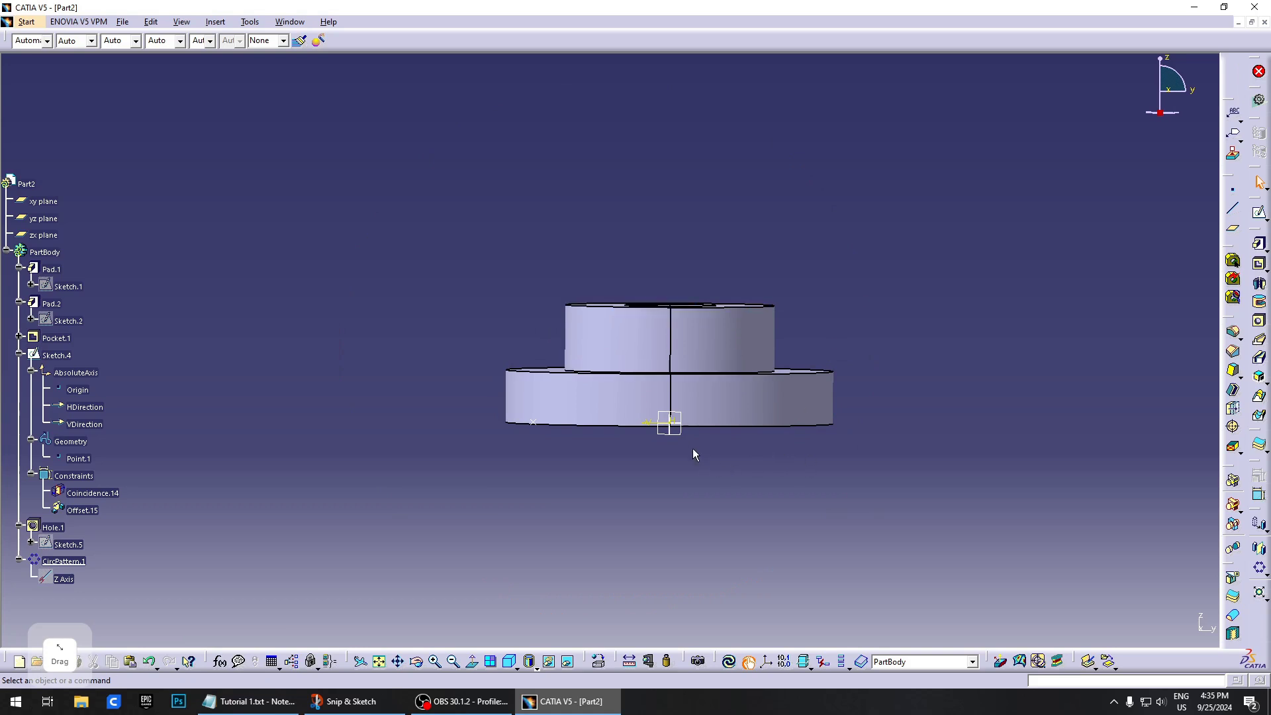
{"action": "left_click", "coordinate": [682, 430]}
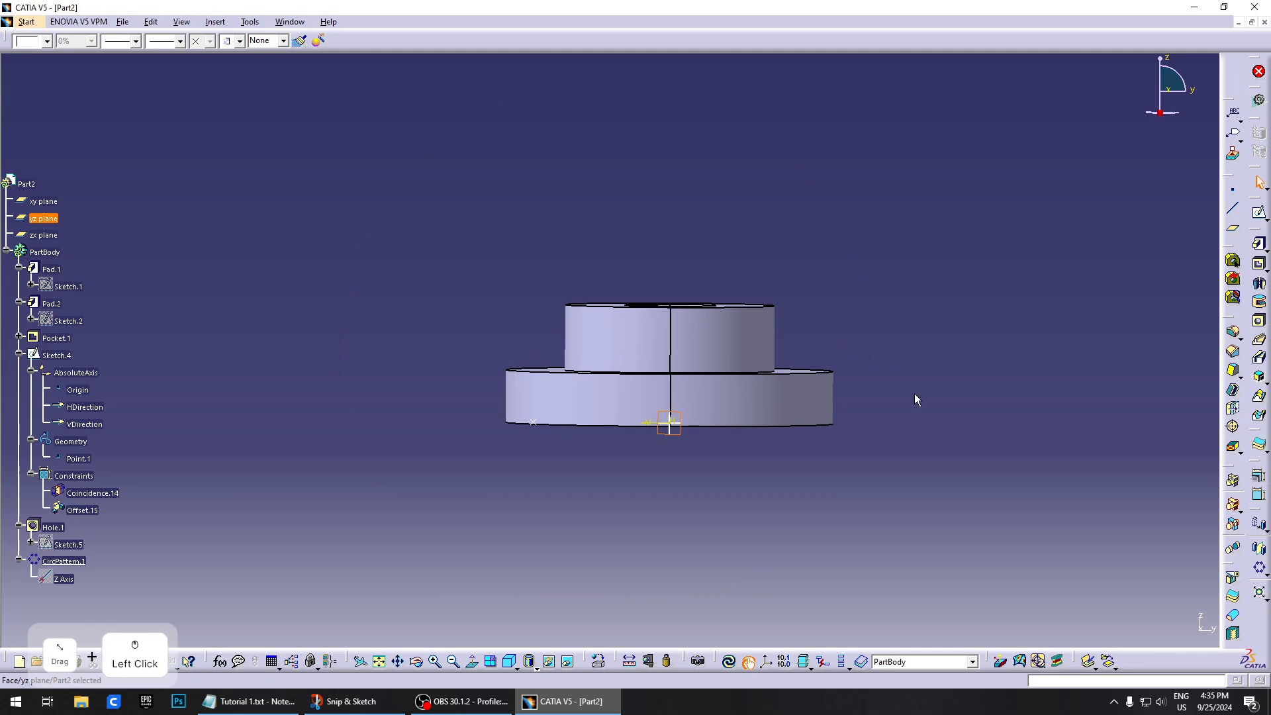
{"action": "left_click", "coordinate": [1257, 217]}
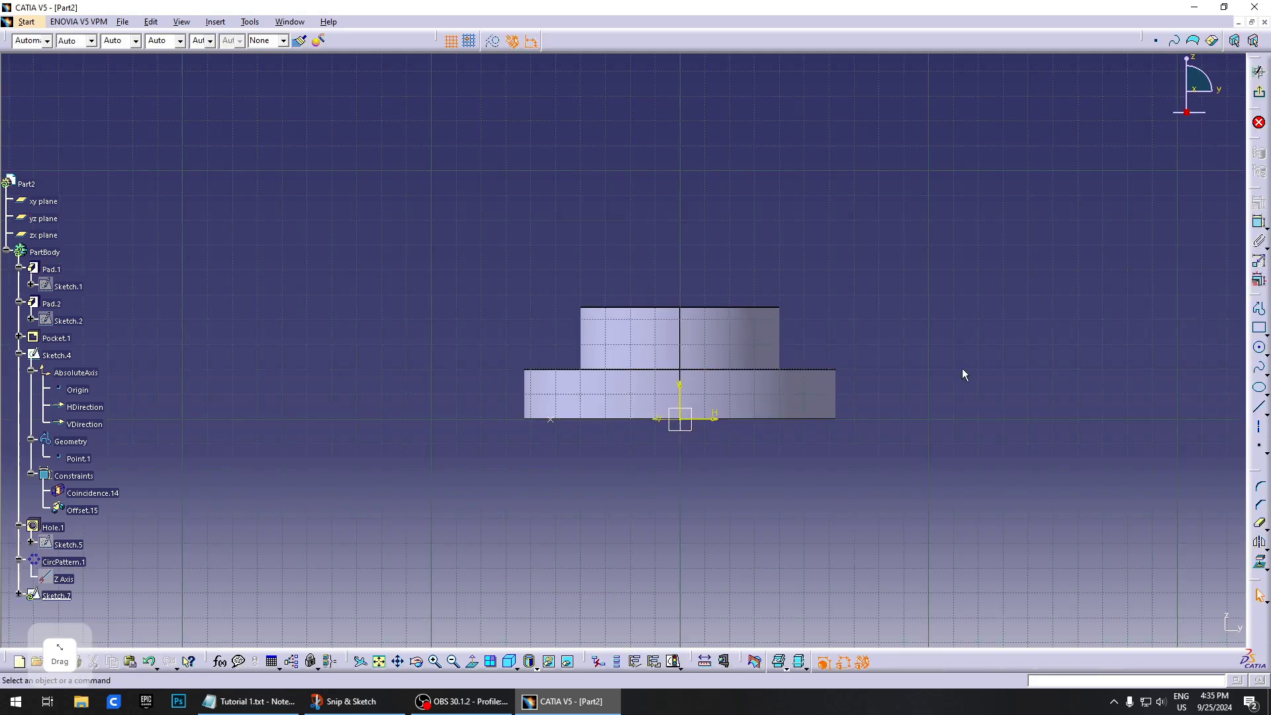
{"action": "right_click", "coordinate": [966, 350]}
{"action": "left_click", "coordinate": [1258, 445]}
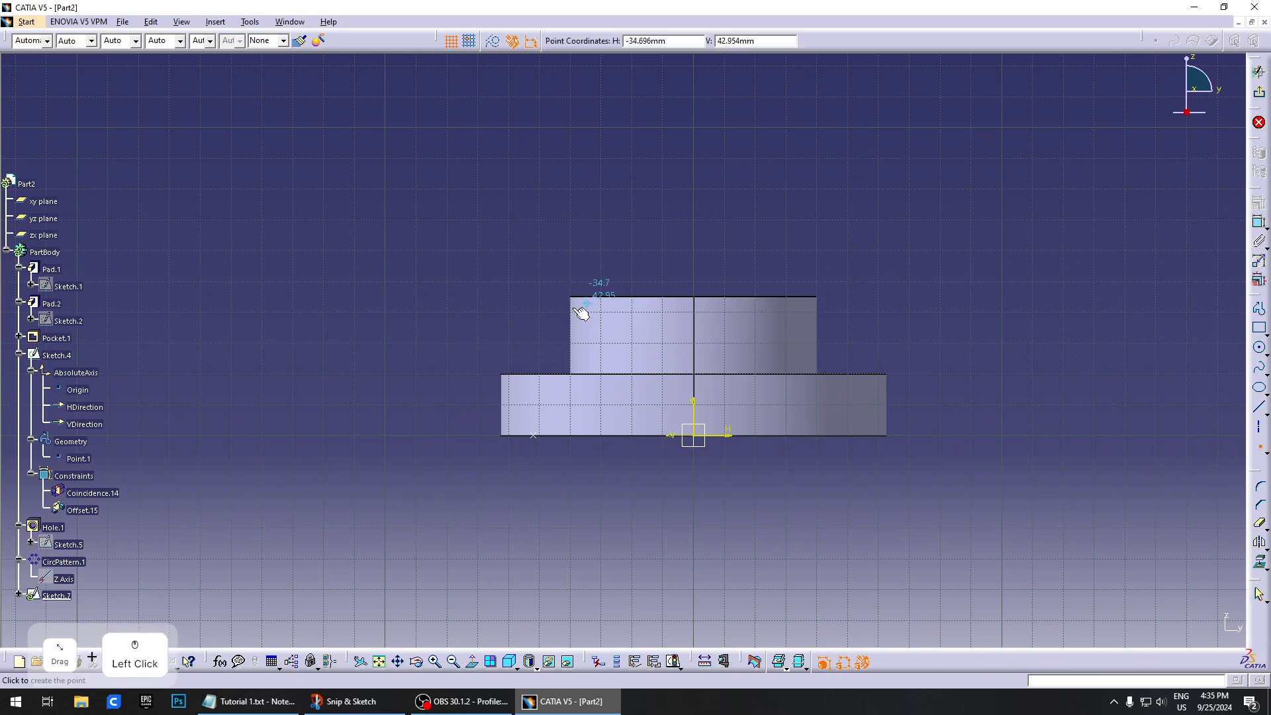
{"action": "left_click", "coordinate": [549, 334]}
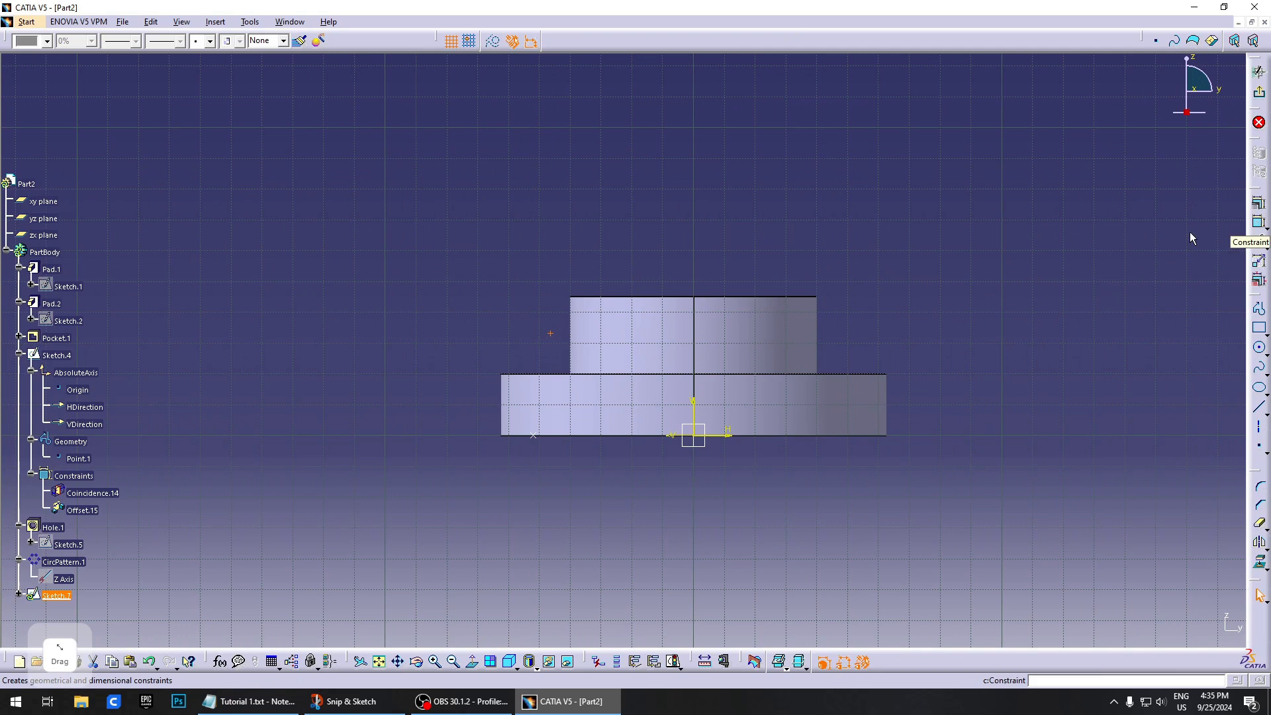
Dimension the point's height above the horizontal axis and set it to 30 mm
{"action": "left_click", "coordinate": [1258, 221]}
{"action": "left_click", "coordinate": [550, 334]}
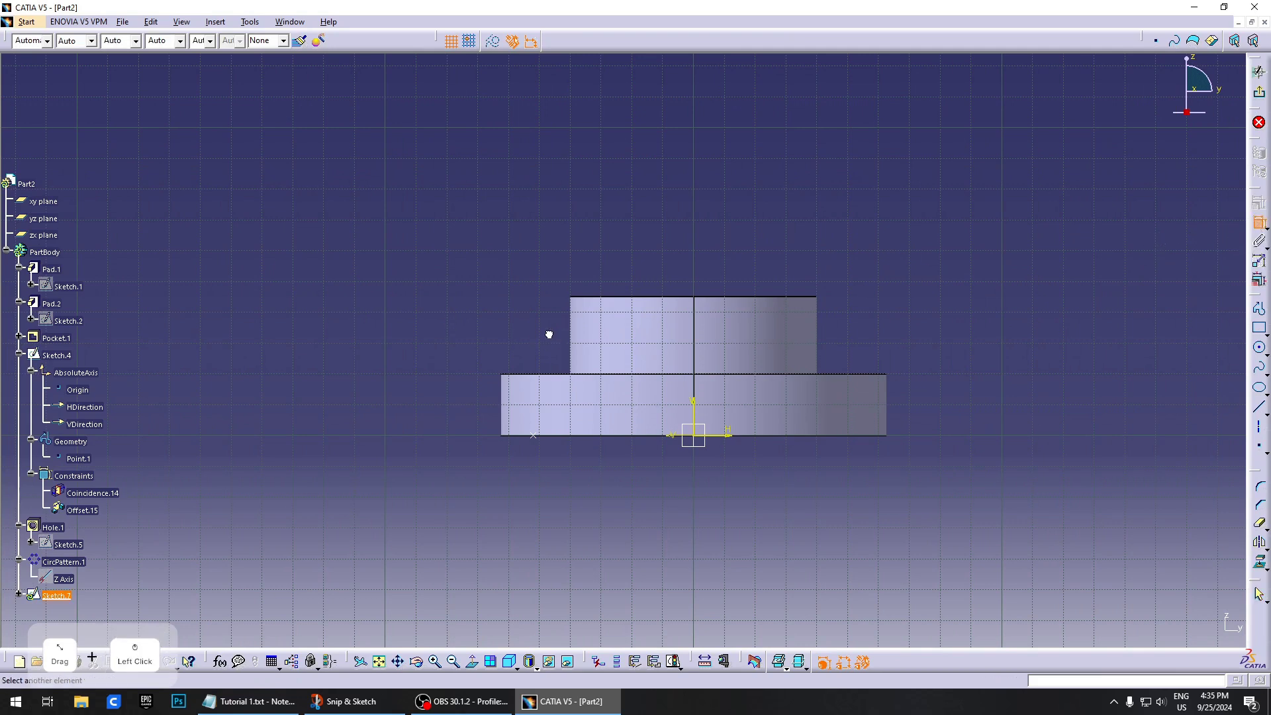
{"action": "left_click", "coordinate": [724, 437]}
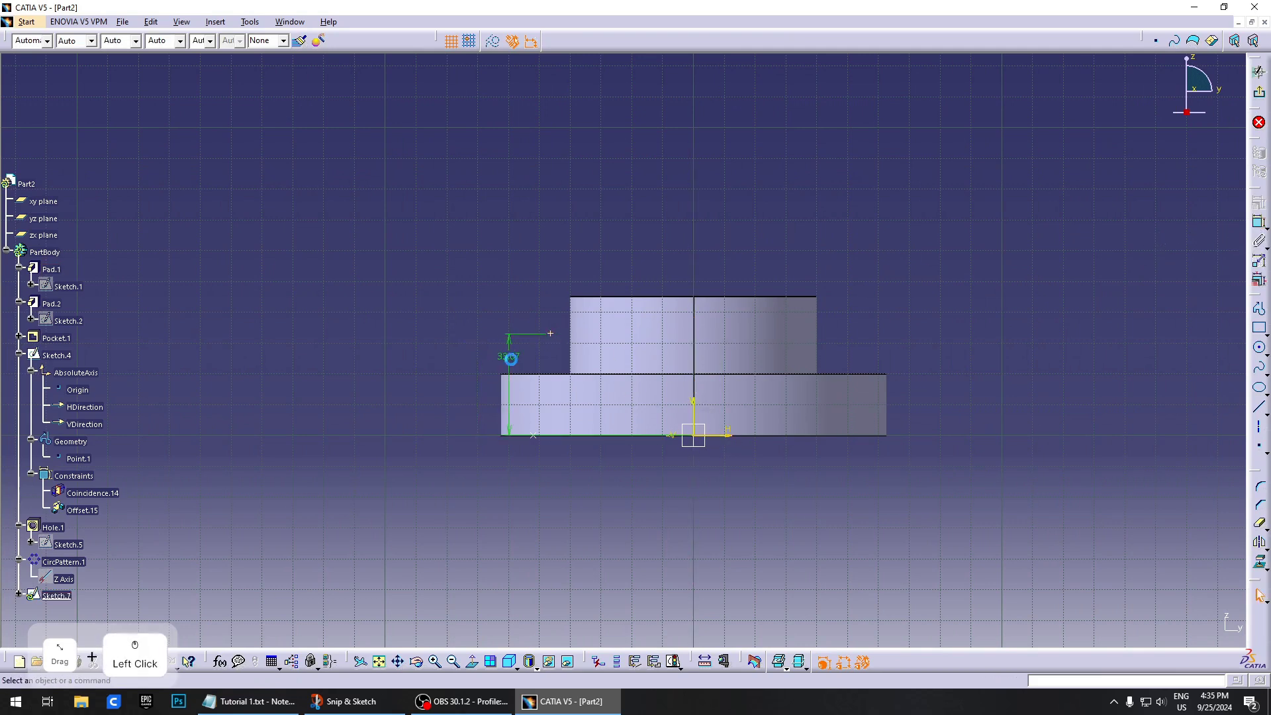
{"action": "double_click", "coordinate": [510, 349]}
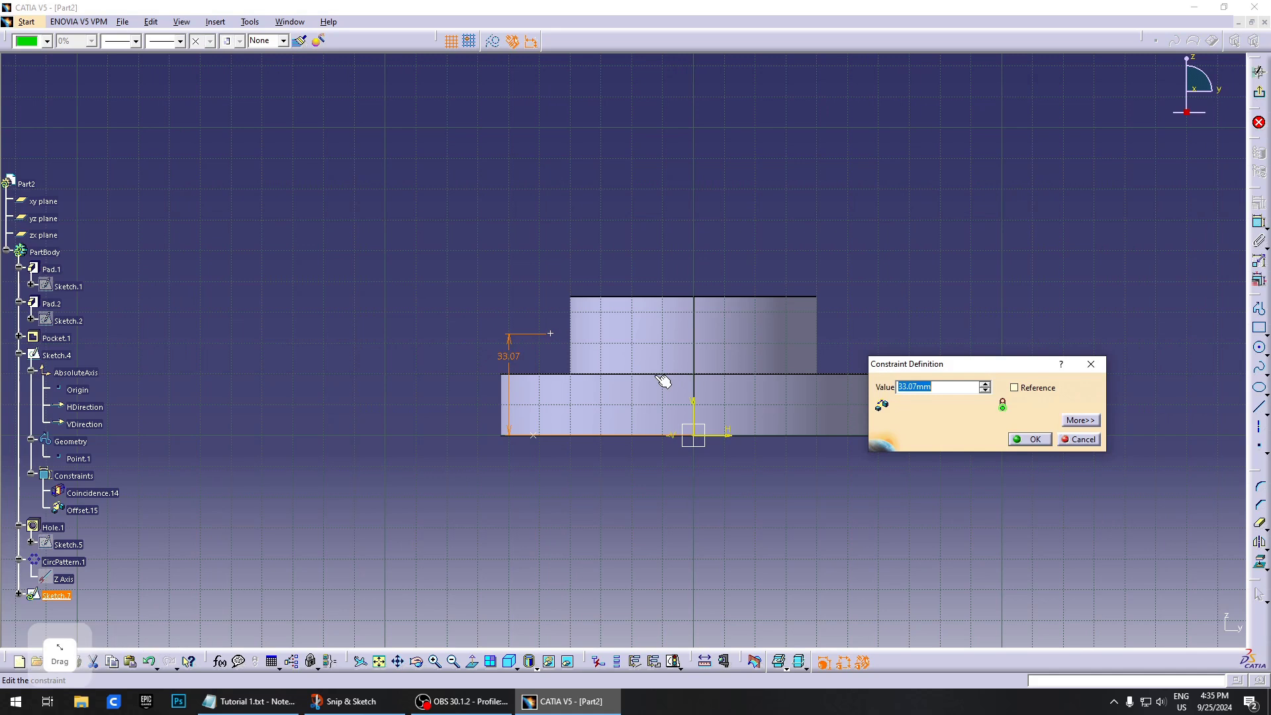
{"action": "type", "text": "30"}
{"action": "key", "text": "Return"}
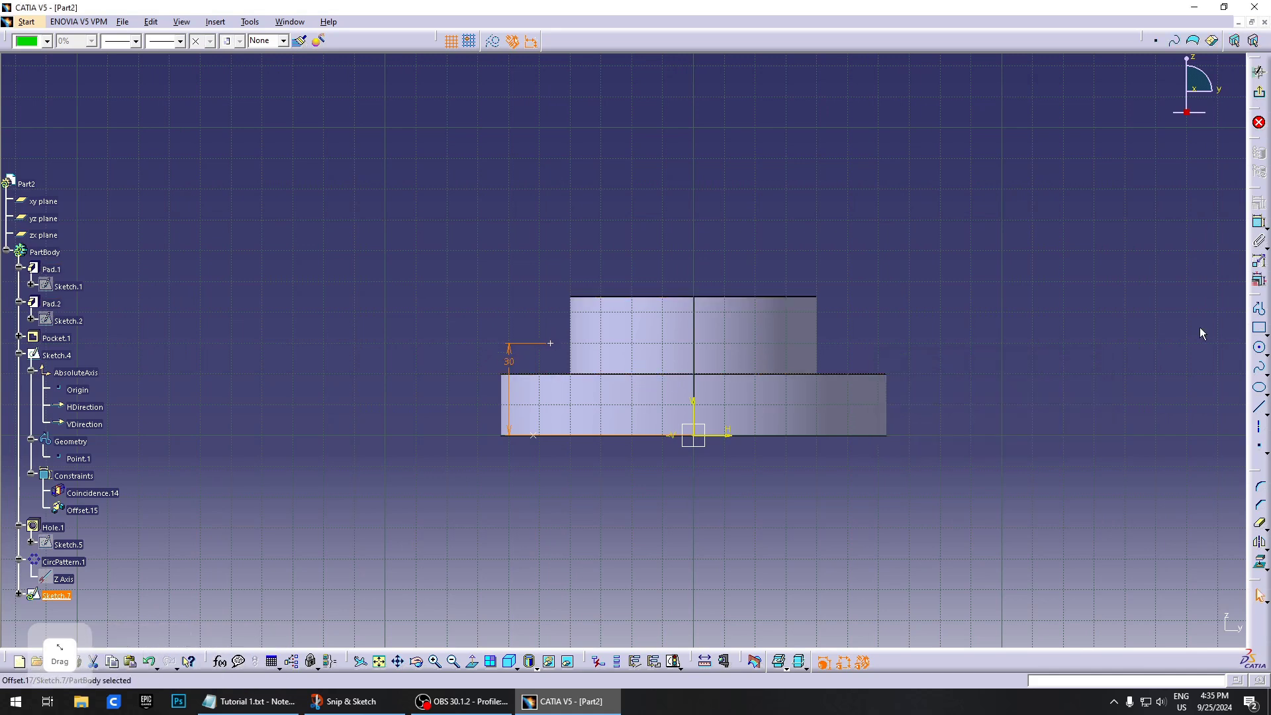
Dimension the point's distance from the vertical axis and set it to 45 mm
{"action": "left_click", "coordinate": [1259, 223]}
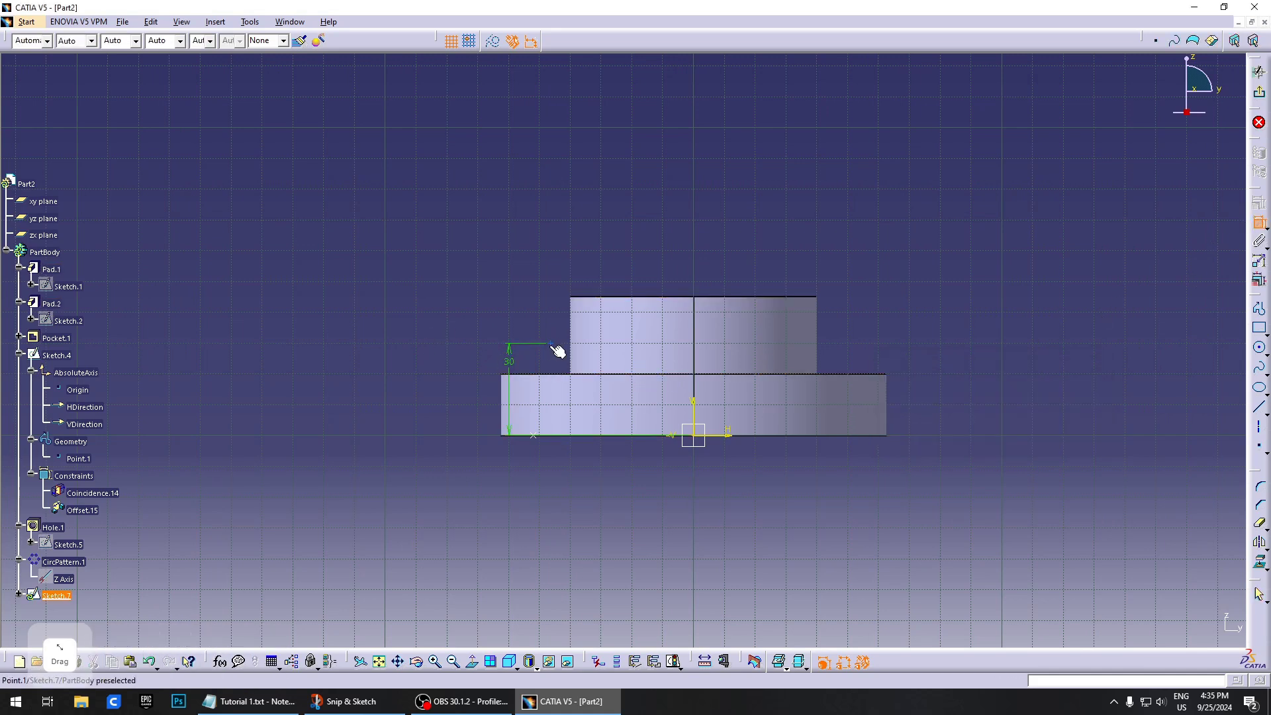
{"action": "left_click", "coordinate": [550, 344]}
{"action": "left_click", "coordinate": [694, 404]}
{"action": "left_click", "coordinate": [669, 251]}
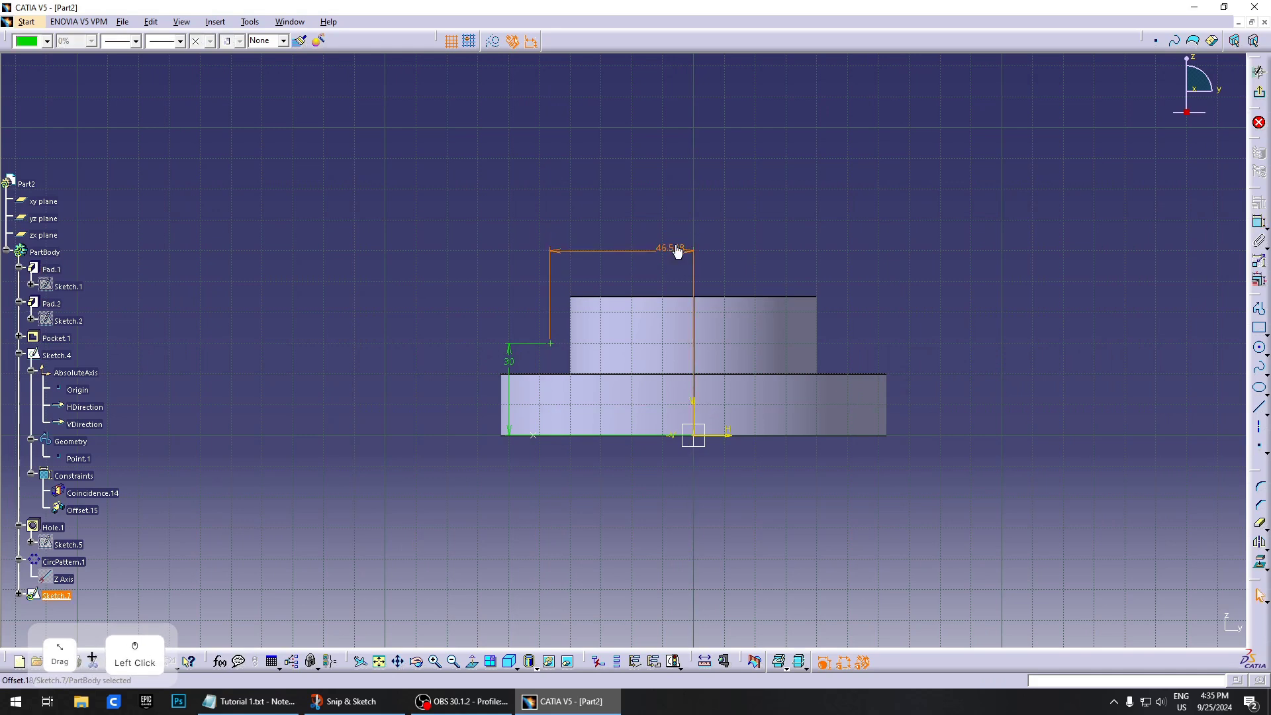
{"action": "double_click", "coordinate": [676, 250]}
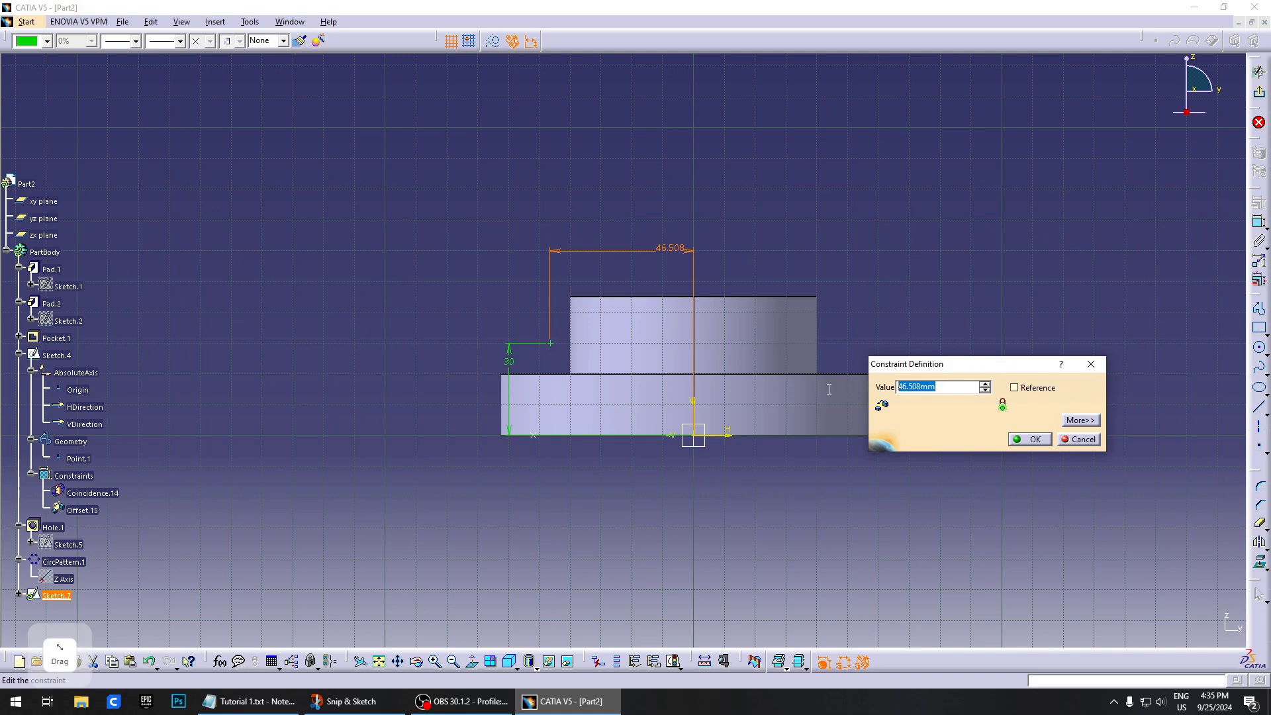
{"action": "type", "text": "45"}
{"action": "key", "text": "Return"}
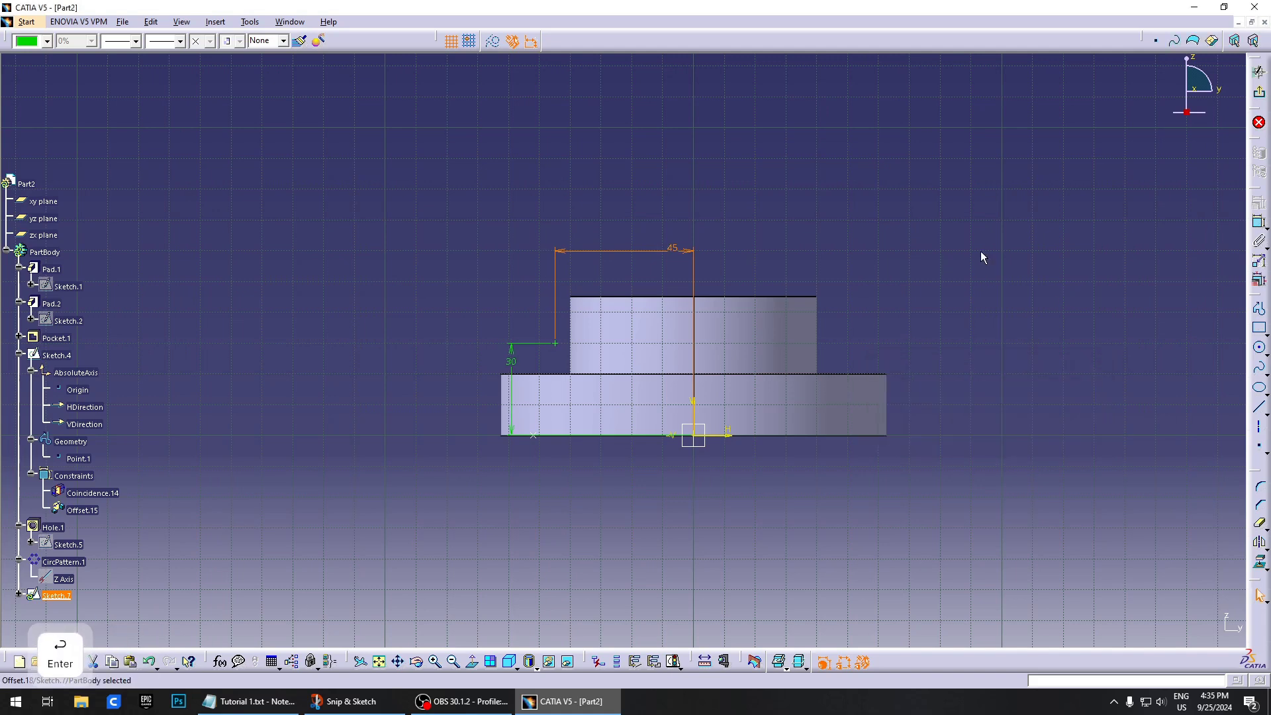
Exit the sketch and start a hole at the sketched point on the upper cylinder's side face
{"action": "left_click", "coordinate": [1258, 71]}
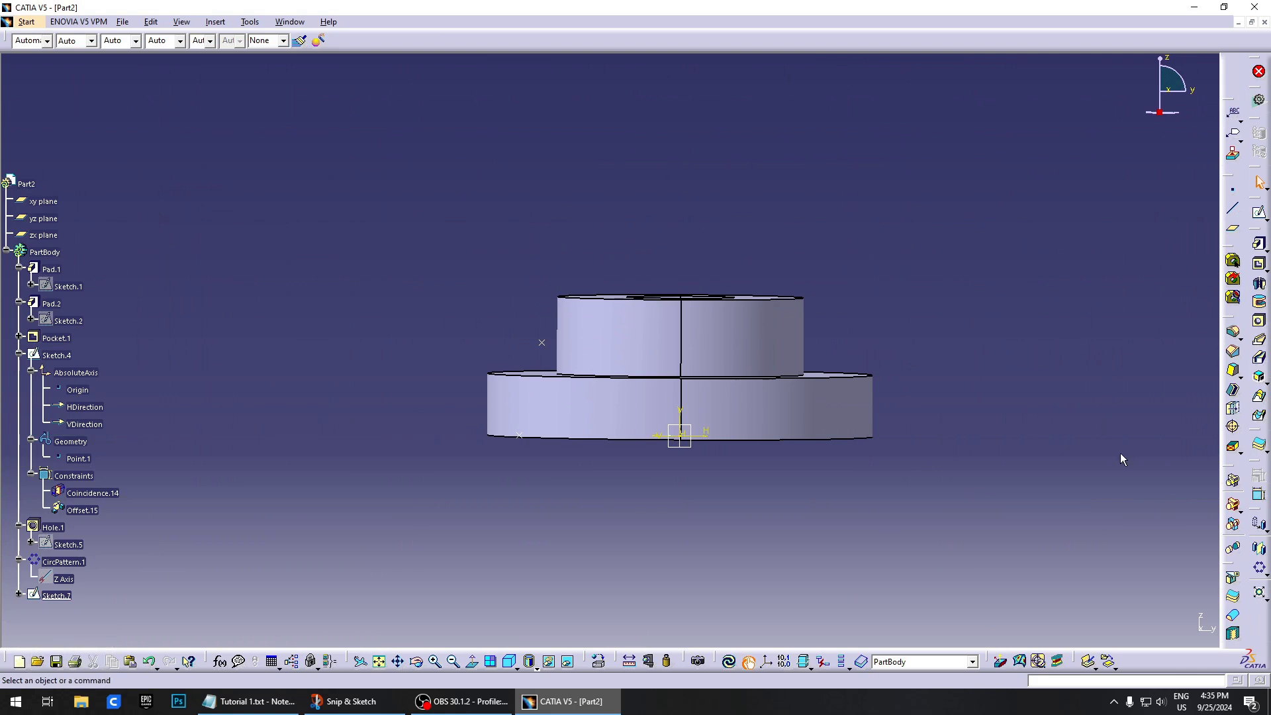
{"action": "left_click", "coordinate": [1258, 321]}
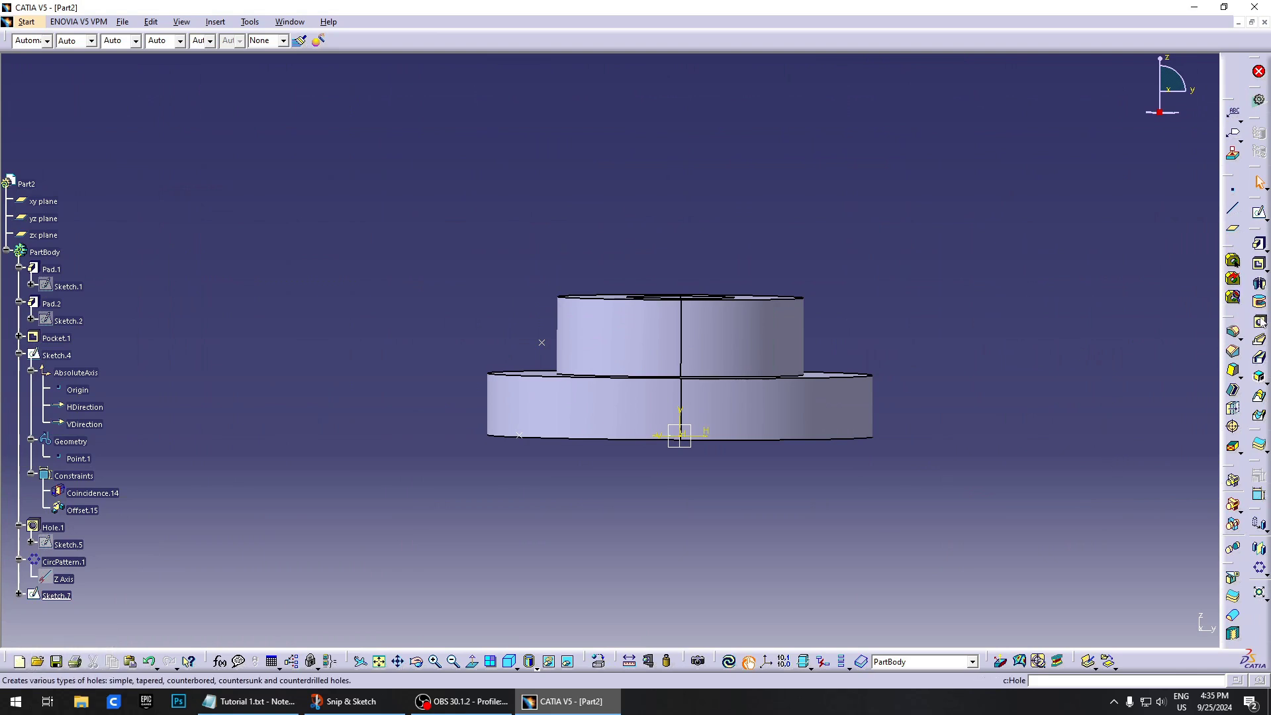
{"action": "left_click", "coordinate": [588, 346]}
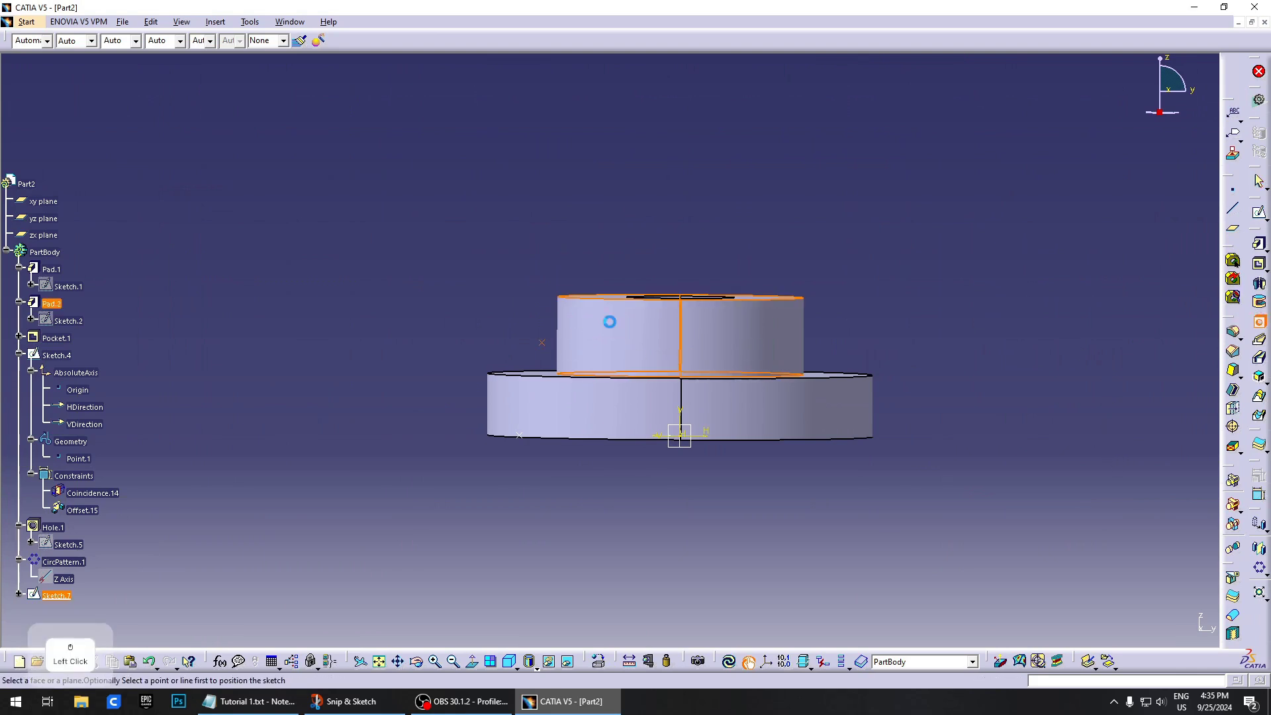
{"action": "middle_click_drag", "start_coordinate": [593, 399], "coordinate": [604, 372]}
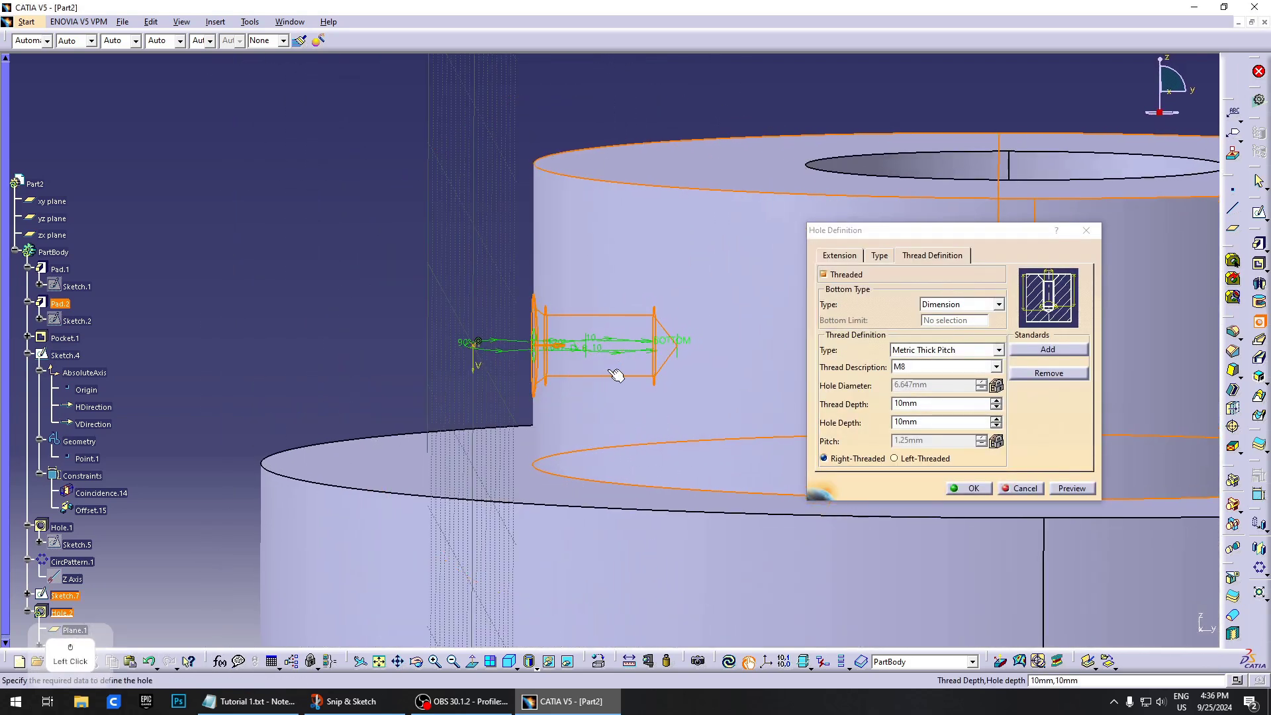
Turn off threading for the side hole and change its type from Countersunk to Simple
{"action": "left_click", "coordinate": [822, 275]}
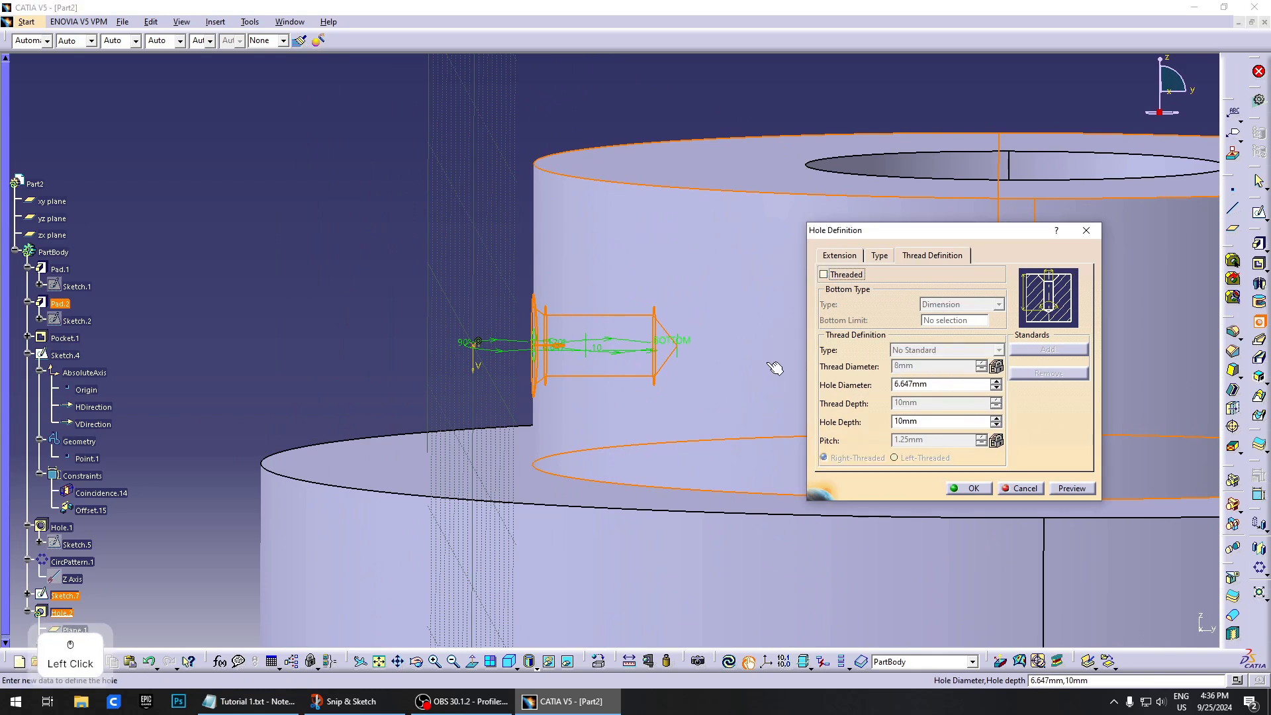
{"action": "left_click", "coordinate": [880, 254]}
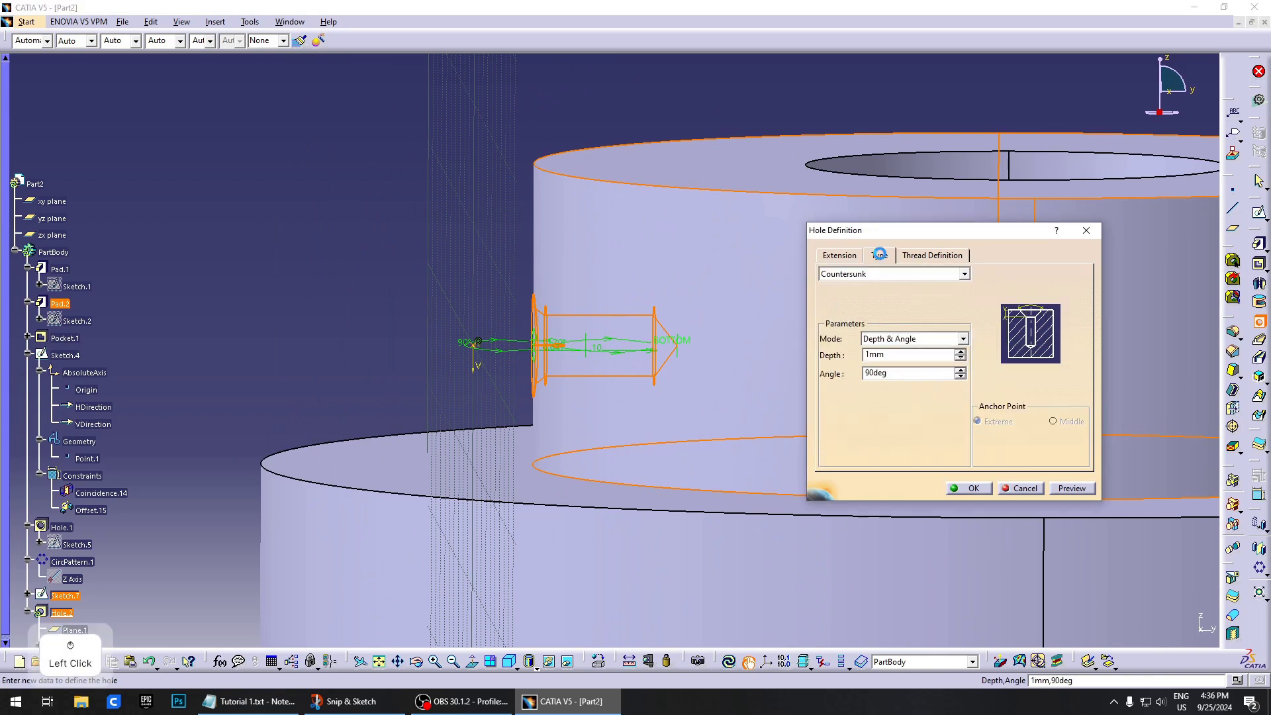
{"action": "left_click", "coordinate": [837, 275]}
{"action": "left_click", "coordinate": [856, 289]}
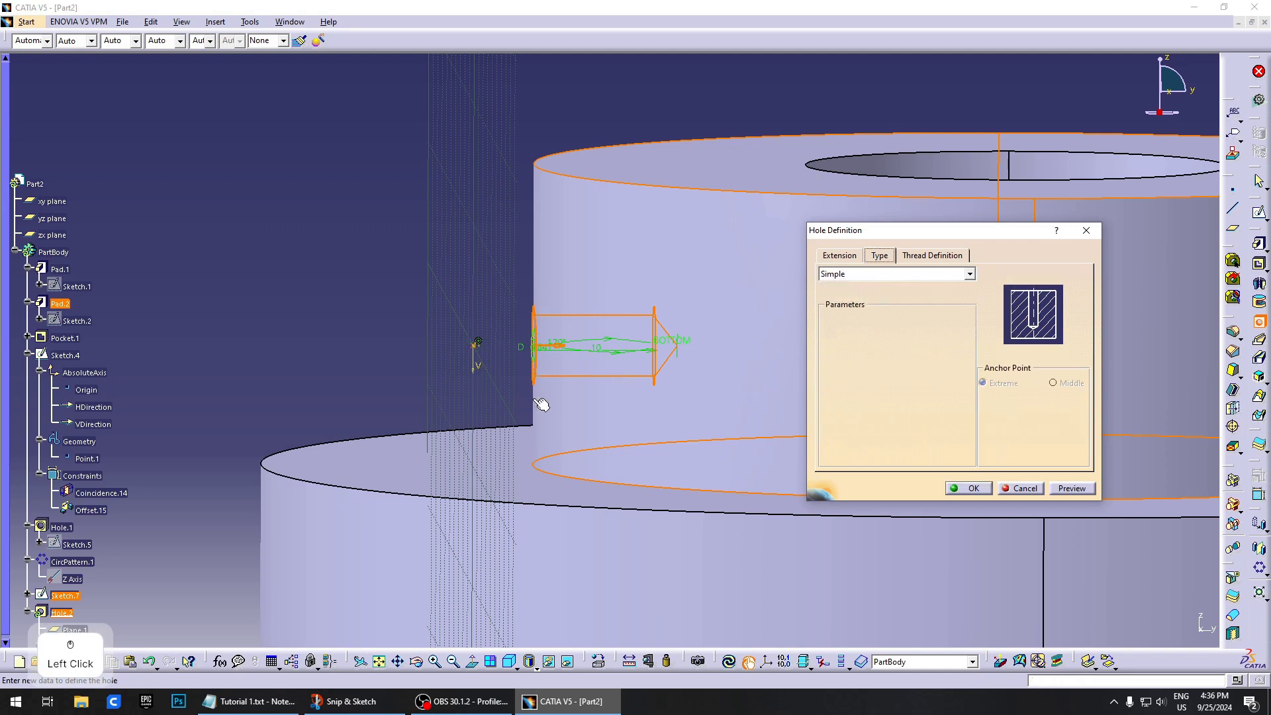
{"action": "middle_click_drag", "start_coordinate": [534, 400], "coordinate": [563, 424]}
Set the blind side hole's diameter to 5 mm and create the hole
{"action": "left_click", "coordinate": [844, 257]}
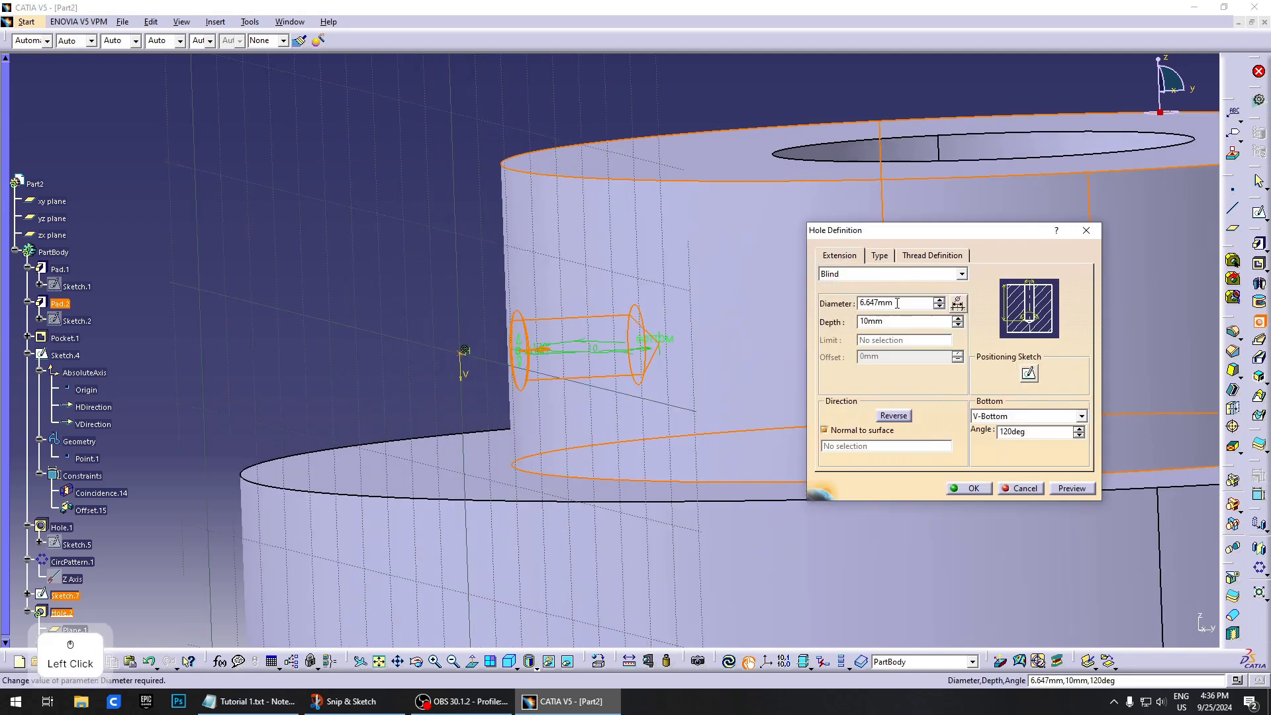
{"action": "left_click_drag", "start_coordinate": [908, 319], "coordinate": [907, 307]}
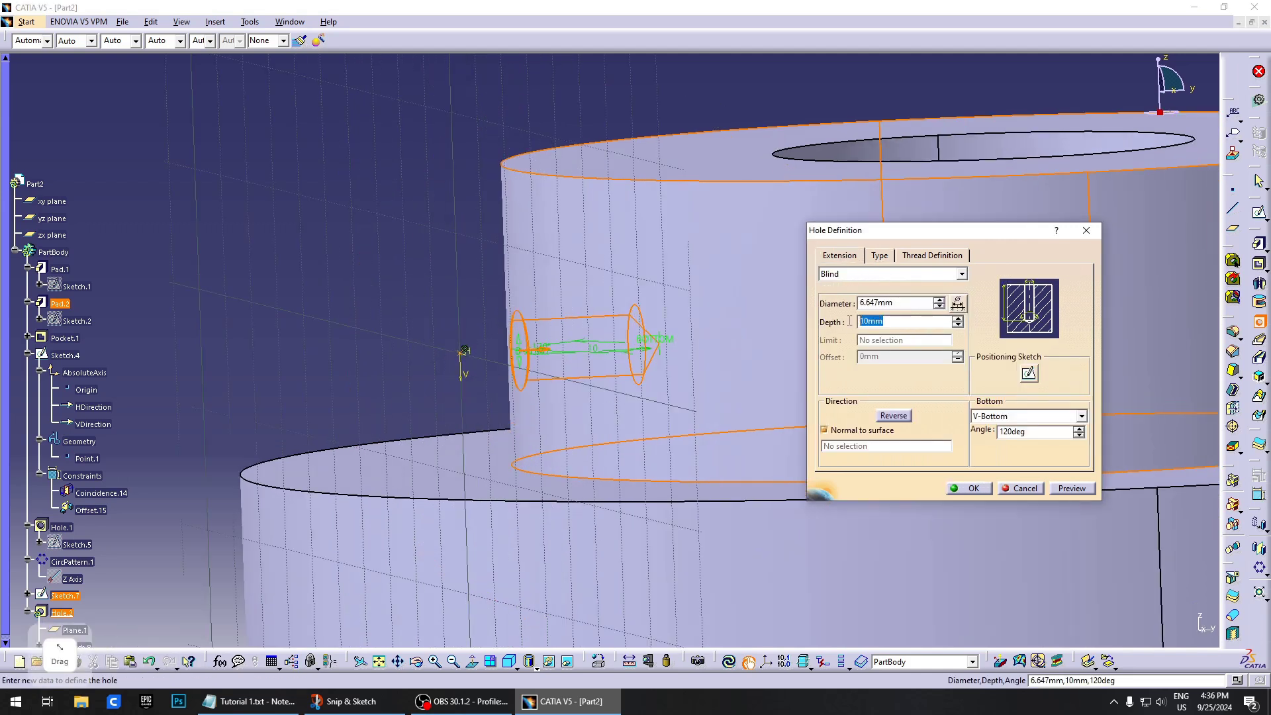
{"action": "left_click", "coordinate": [905, 306]}
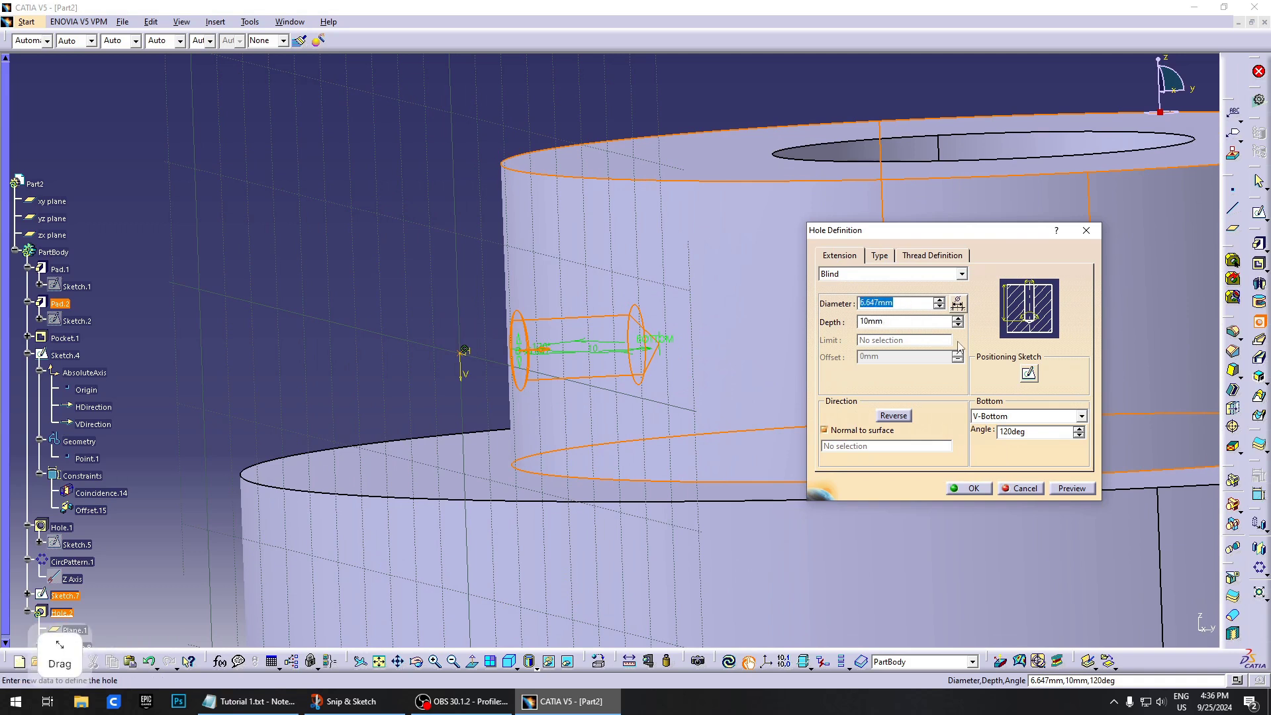
{"action": "type", "text": "5"}
{"action": "middle_click_drag", "start_coordinate": [668, 350], "coordinate": [662, 387]}
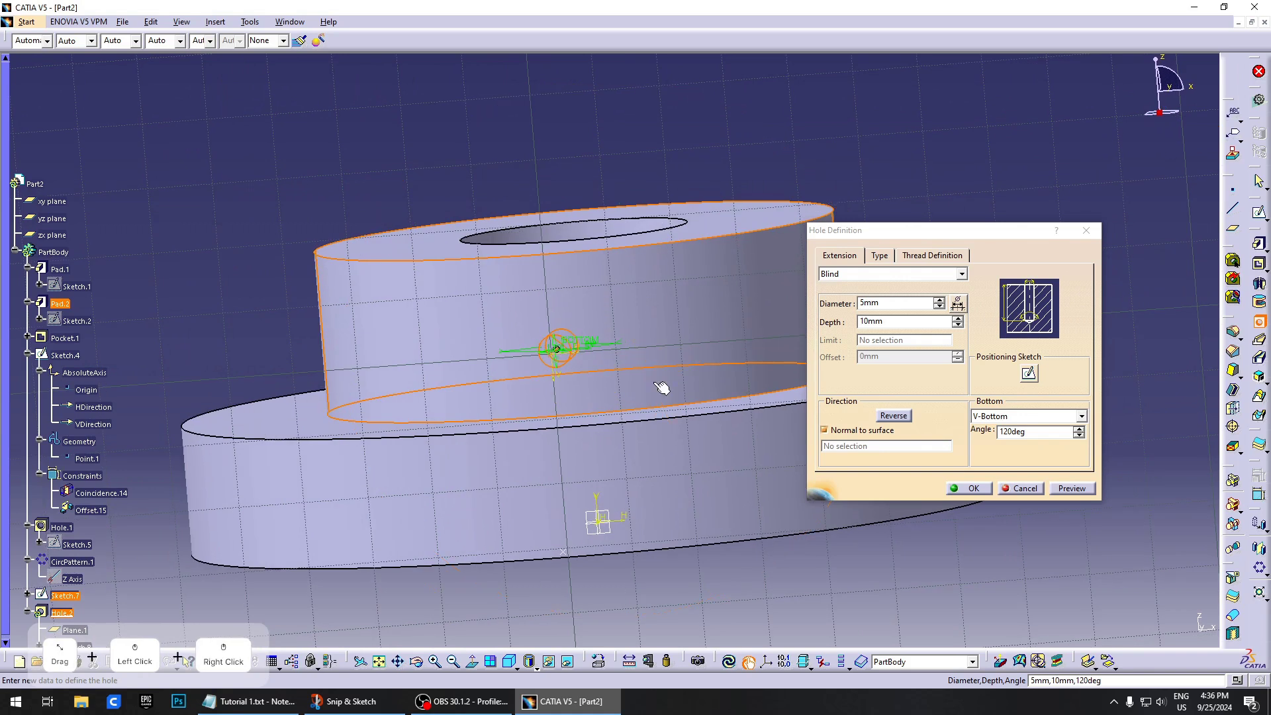
{"action": "left_click", "coordinate": [969, 488]}
Start a circular pattern of the new side hole and set it to 3 instances
{"action": "middle_click_drag", "start_coordinate": [503, 384], "coordinate": [602, 517]}
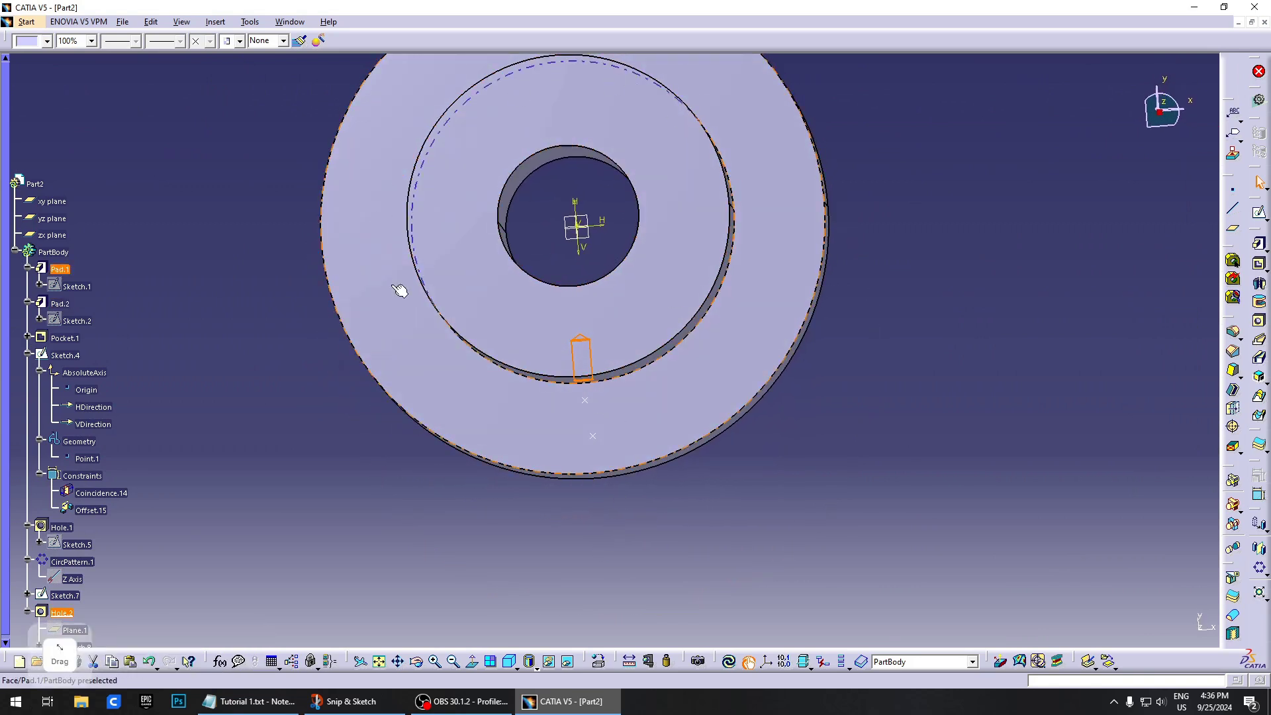
{"action": "left_click", "coordinate": [1259, 570]}
{"action": "middle_click_drag", "start_coordinate": [605, 468], "coordinate": [666, 323]}
{"action": "middle_click_drag", "start_coordinate": [720, 483], "coordinate": [730, 395]}
{"action": "left_click_drag", "start_coordinate": [1094, 458], "coordinate": [951, 463]}
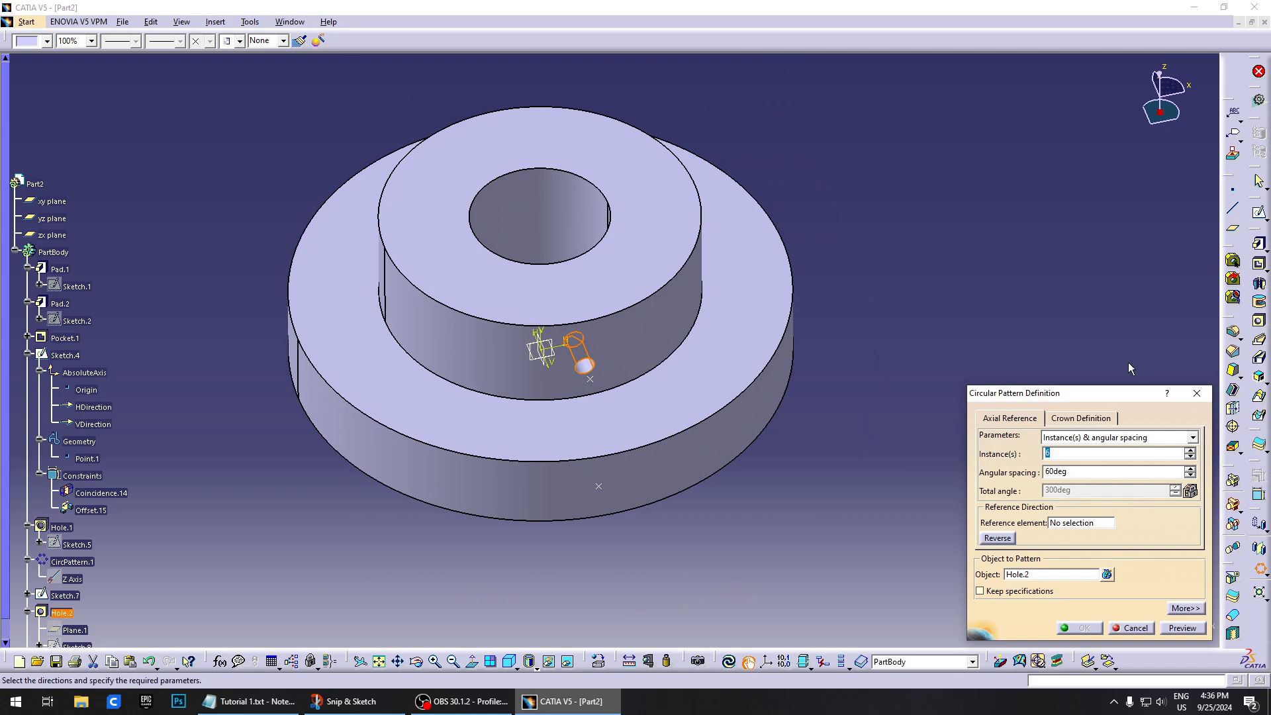
{"action": "type", "text": "3"}
Switch the pattern parameters to Complete crown, keeping Hole.2 as the object to pattern
{"action": "middle_click_drag", "start_coordinate": [820, 479], "coordinate": [839, 445]}
{"action": "left_click", "coordinate": [1131, 439]}
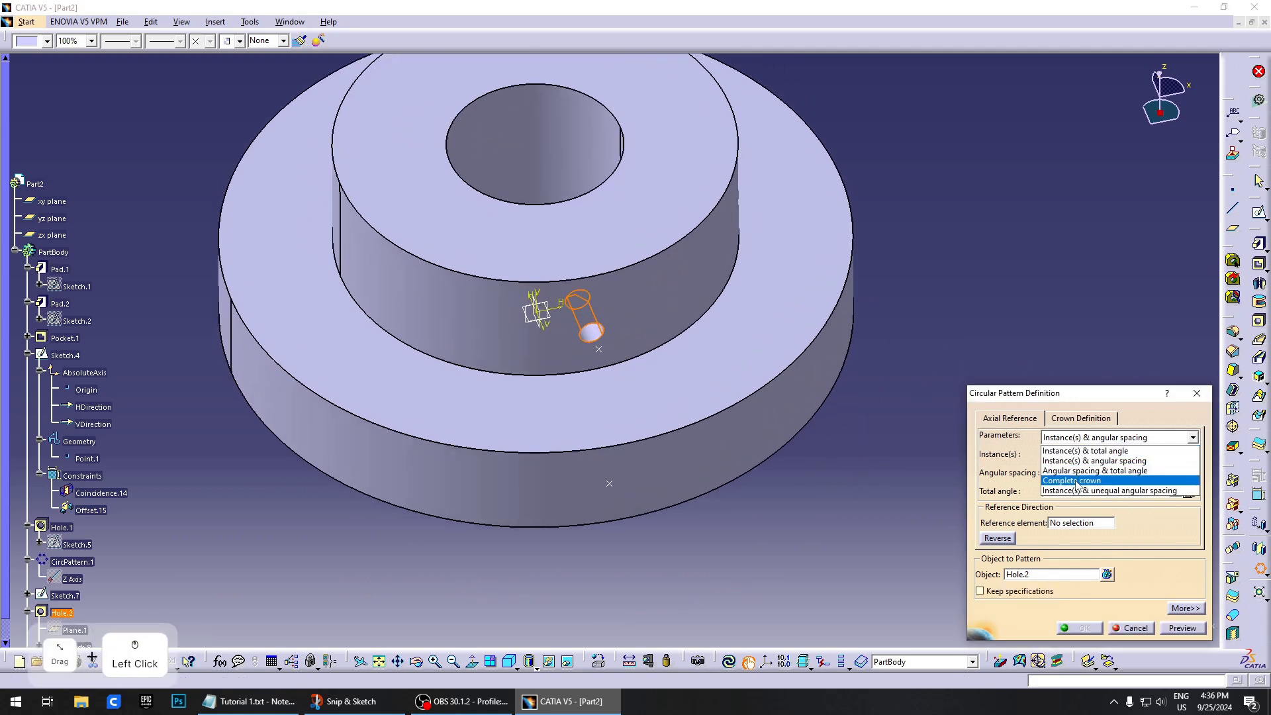
{"action": "left_click", "coordinate": [1077, 481]}
{"action": "left_click", "coordinate": [1022, 575]}
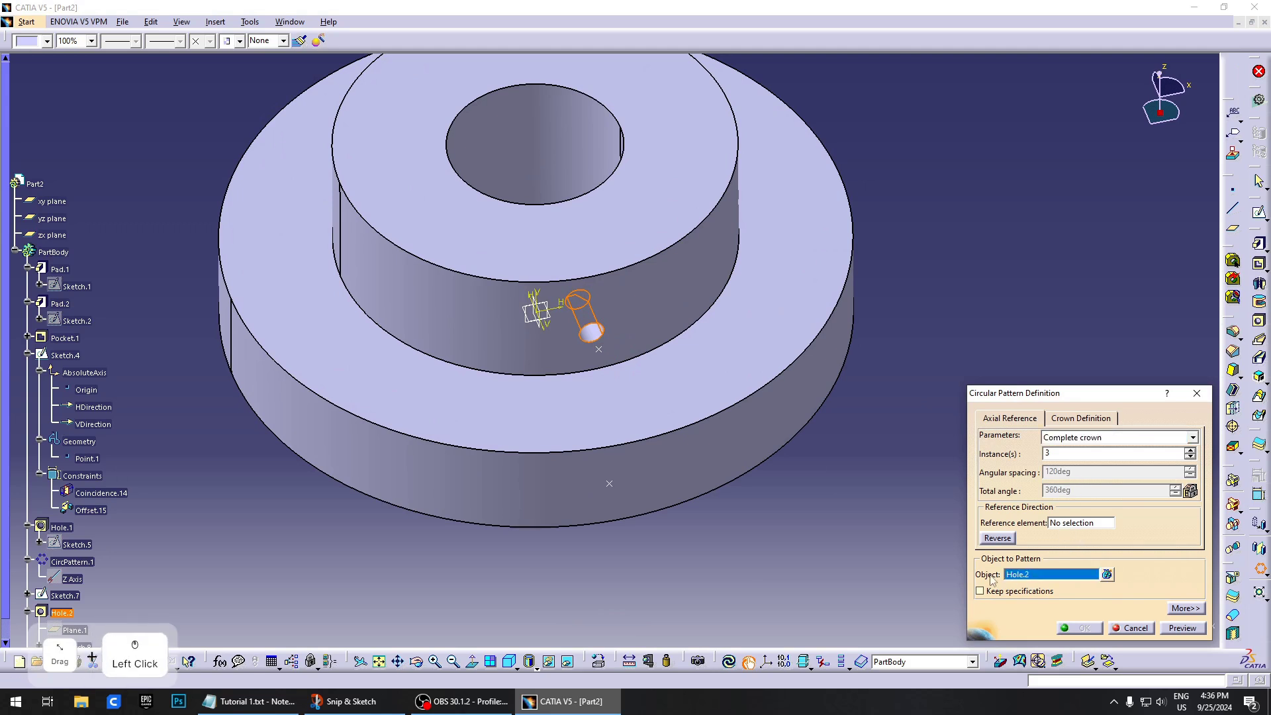
{"action": "scroll", "coordinate": [835, 523], "scroll_direction": "down", "scroll_amount": 3}
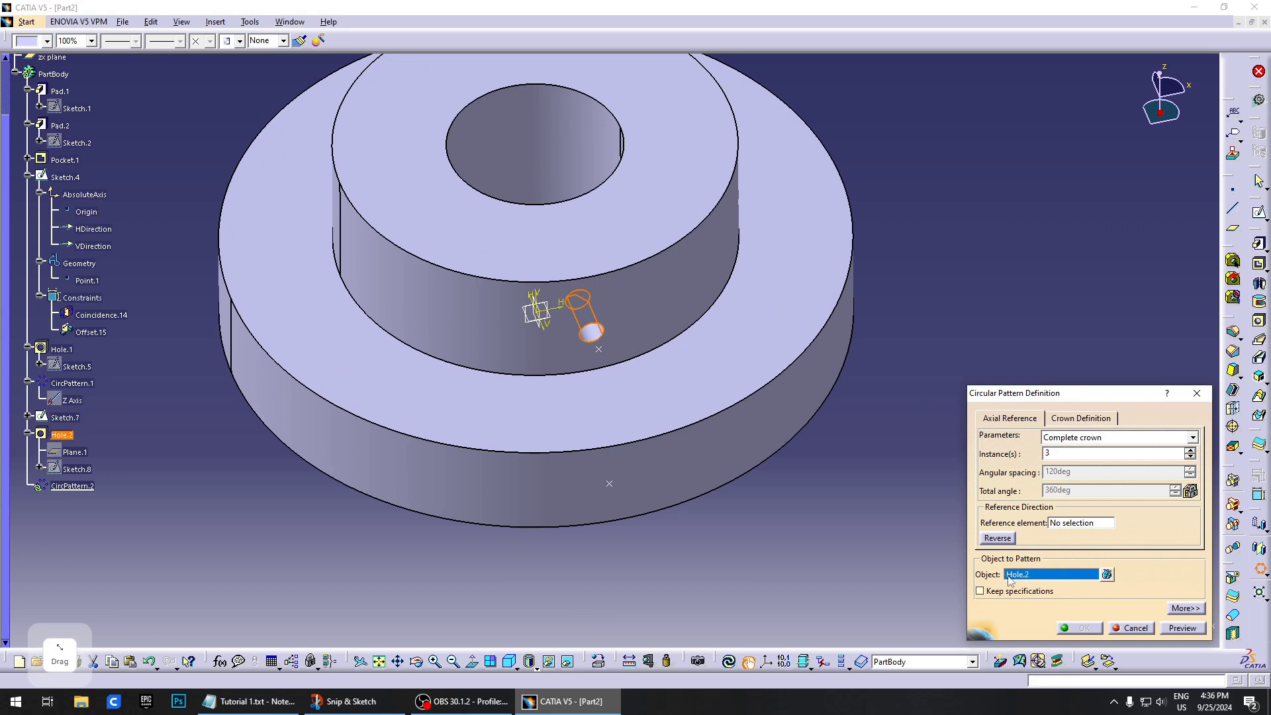
Use the Z Axis as the pattern's reference element and create the circular pattern of side holes
{"action": "left_click", "coordinate": [1078, 522]}
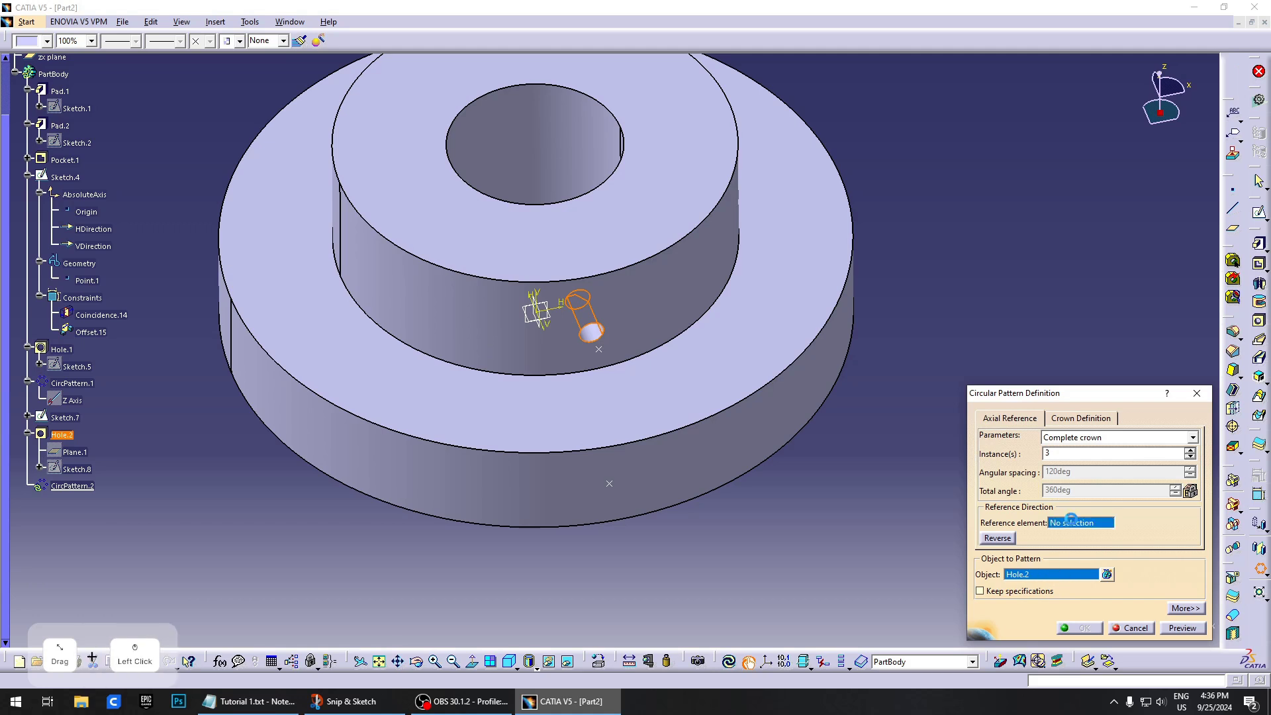
{"action": "right_click", "coordinate": [1081, 522]}
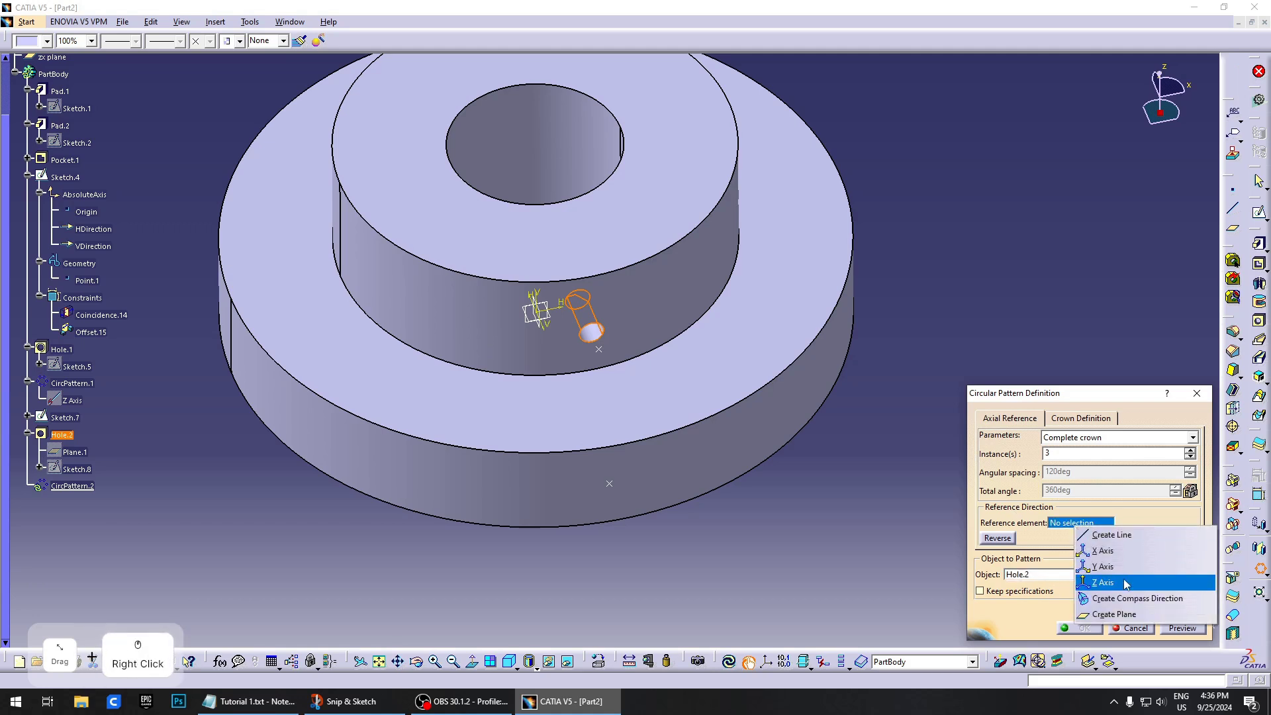
{"action": "left_click", "coordinate": [1125, 583]}
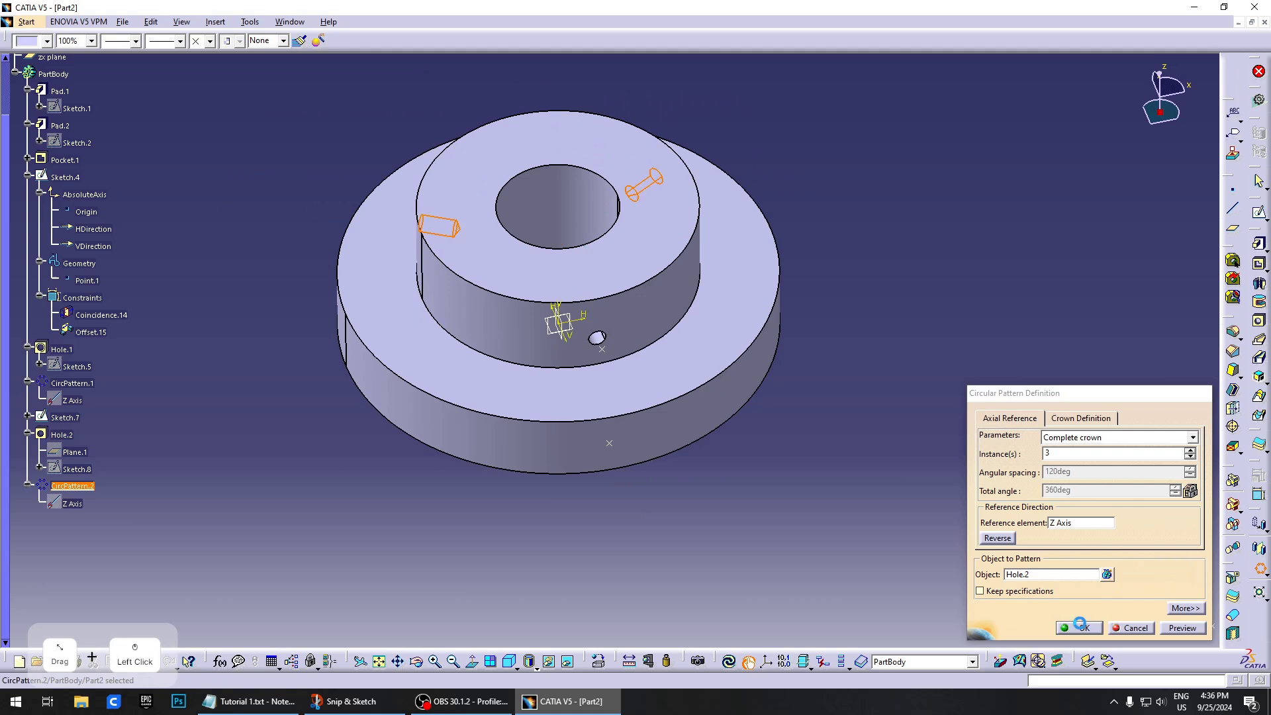
{"action": "left_click", "coordinate": [1080, 627]}
Fillet the edge where the upper cylinder meets the base disc with a 5 mm radius
{"action": "middle_click_drag", "start_coordinate": [618, 446], "coordinate": [867, 419]}
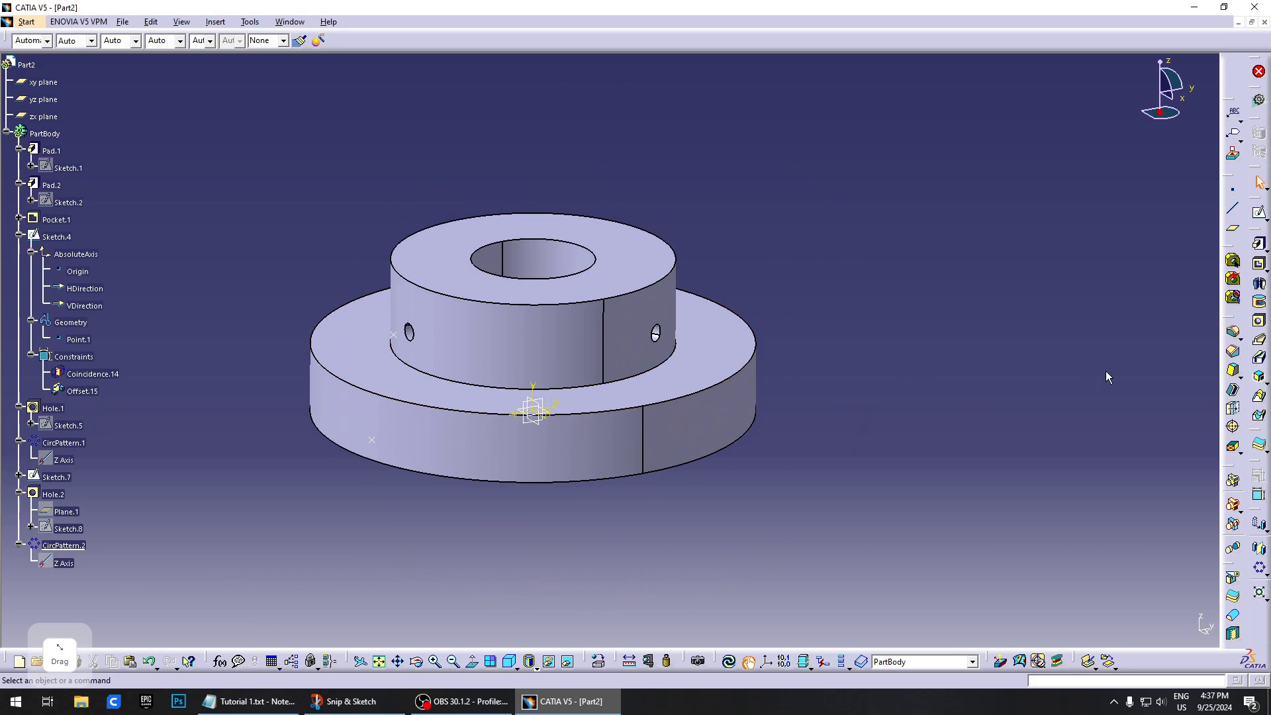
{"action": "left_click", "coordinate": [1230, 334]}
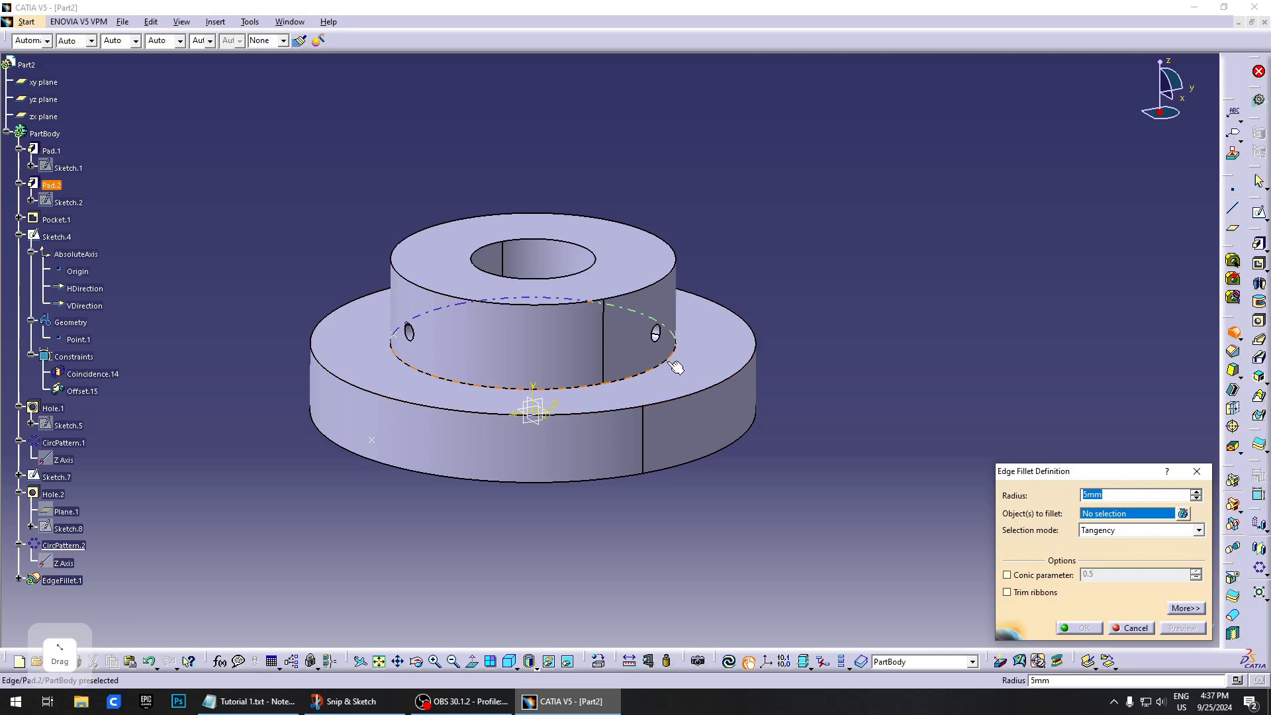
{"action": "left_click", "coordinate": [1109, 515]}
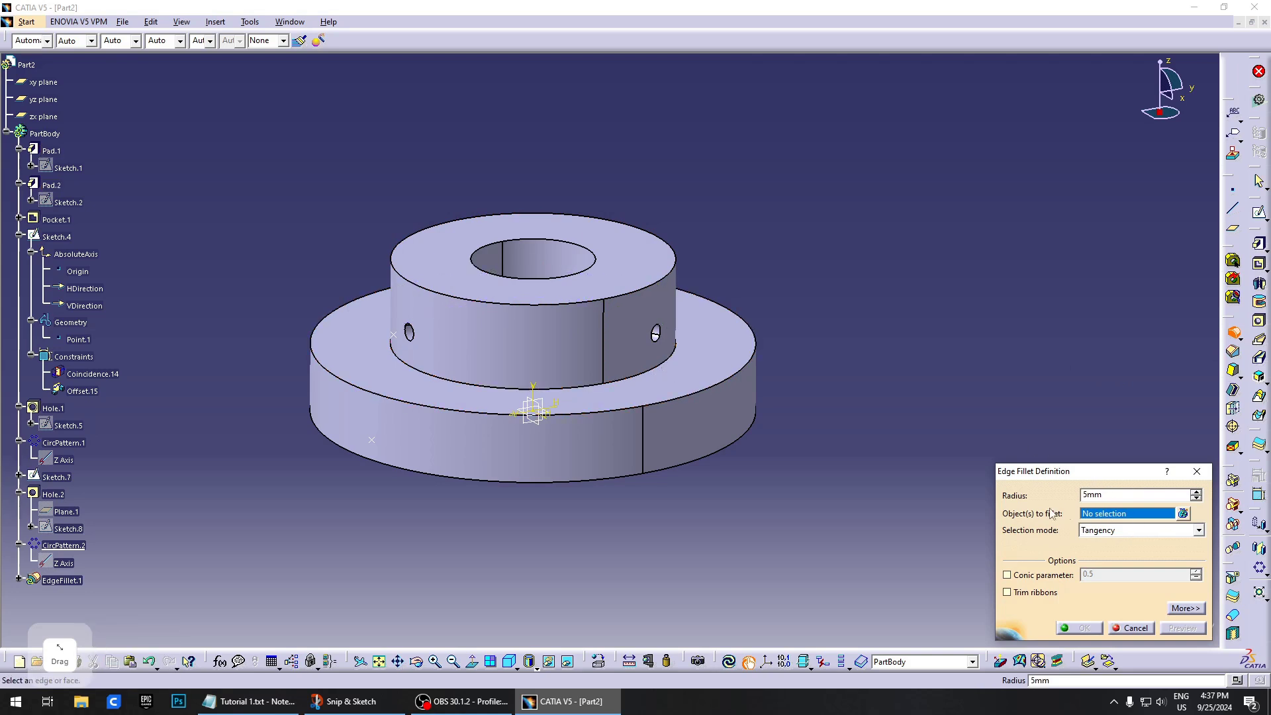
{"action": "left_click", "coordinate": [1117, 515]}
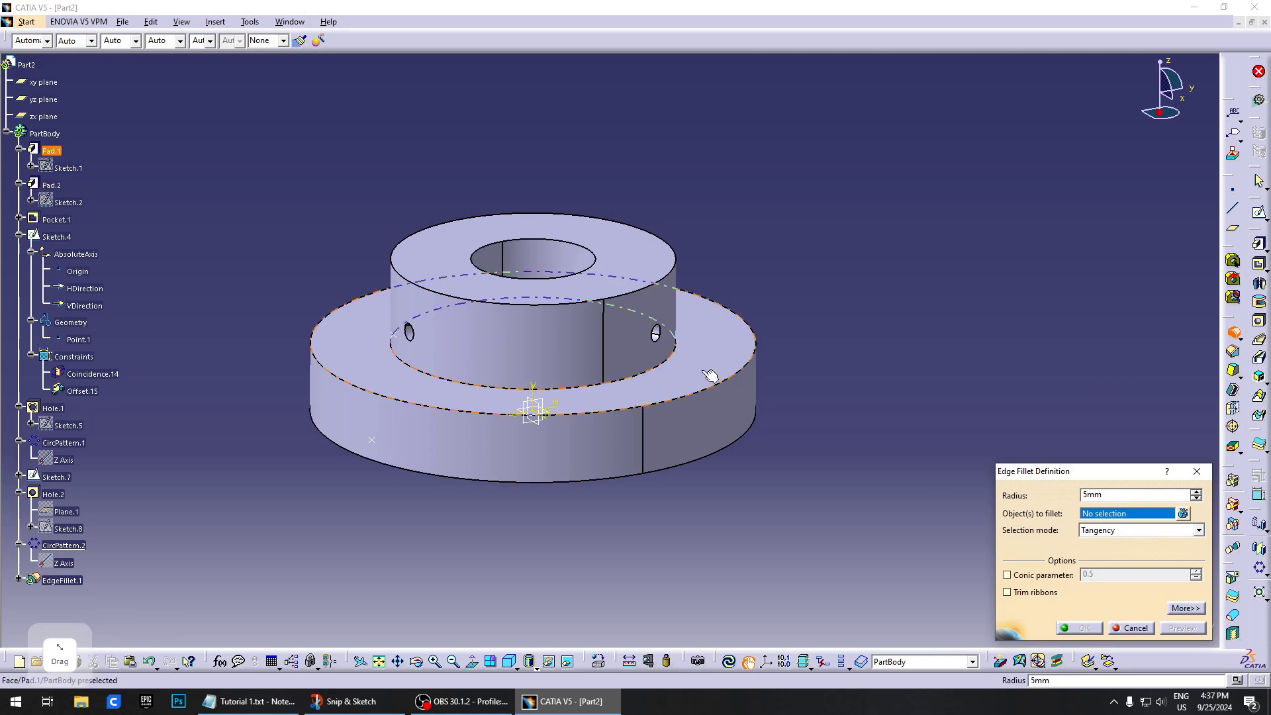
{"action": "left_click", "coordinate": [652, 369]}
{"action": "middle_click_drag", "start_coordinate": [993, 451], "coordinate": [838, 373]}
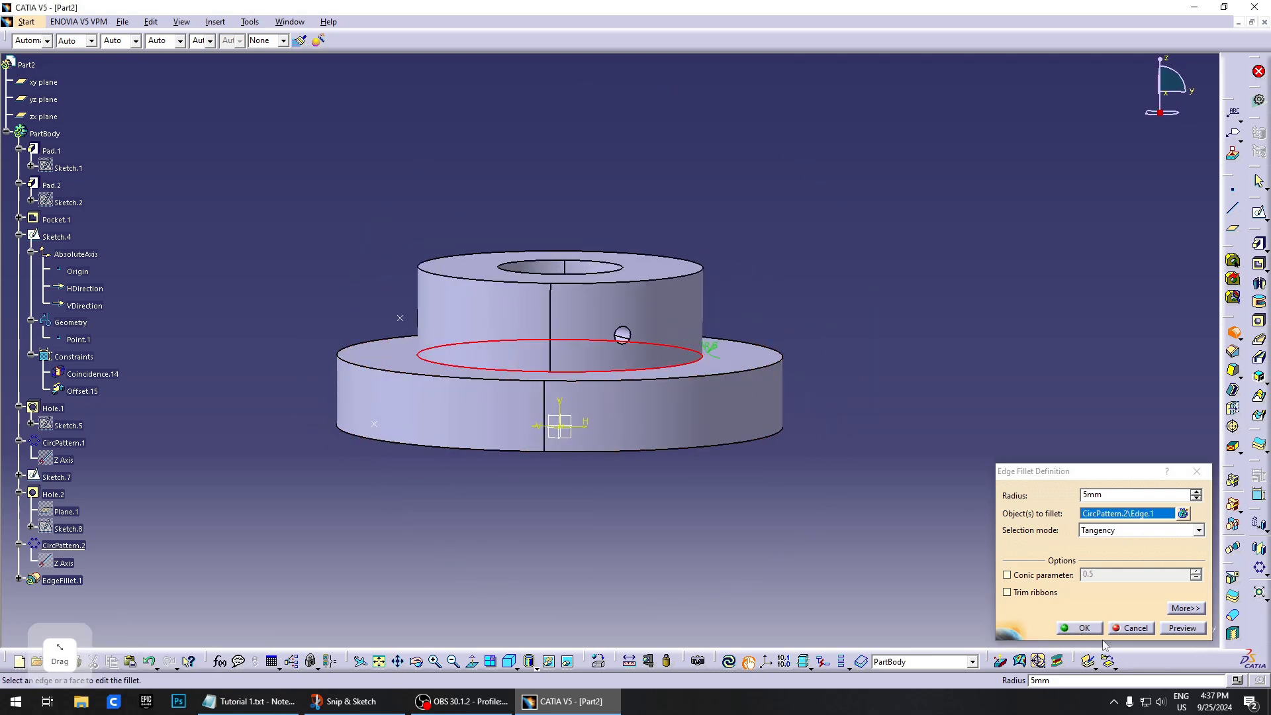
{"action": "left_click", "coordinate": [1082, 627]}
{"action": "middle_click_drag", "start_coordinate": [718, 541], "coordinate": [748, 364]}
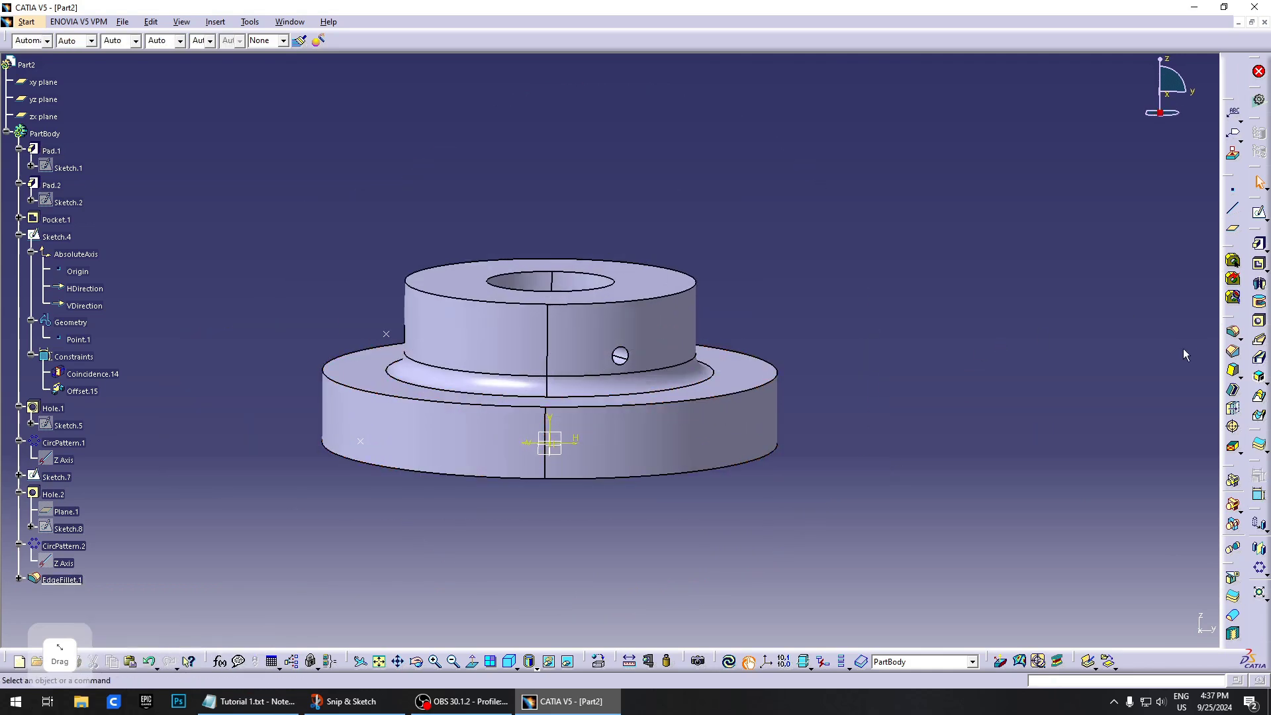
Start a 1 mm, 45° chamfer on the upper cylinder's top outer edge and top face, the base's bottom outer edge and the bore's bottom edge
{"action": "left_click", "coordinate": [1233, 354]}
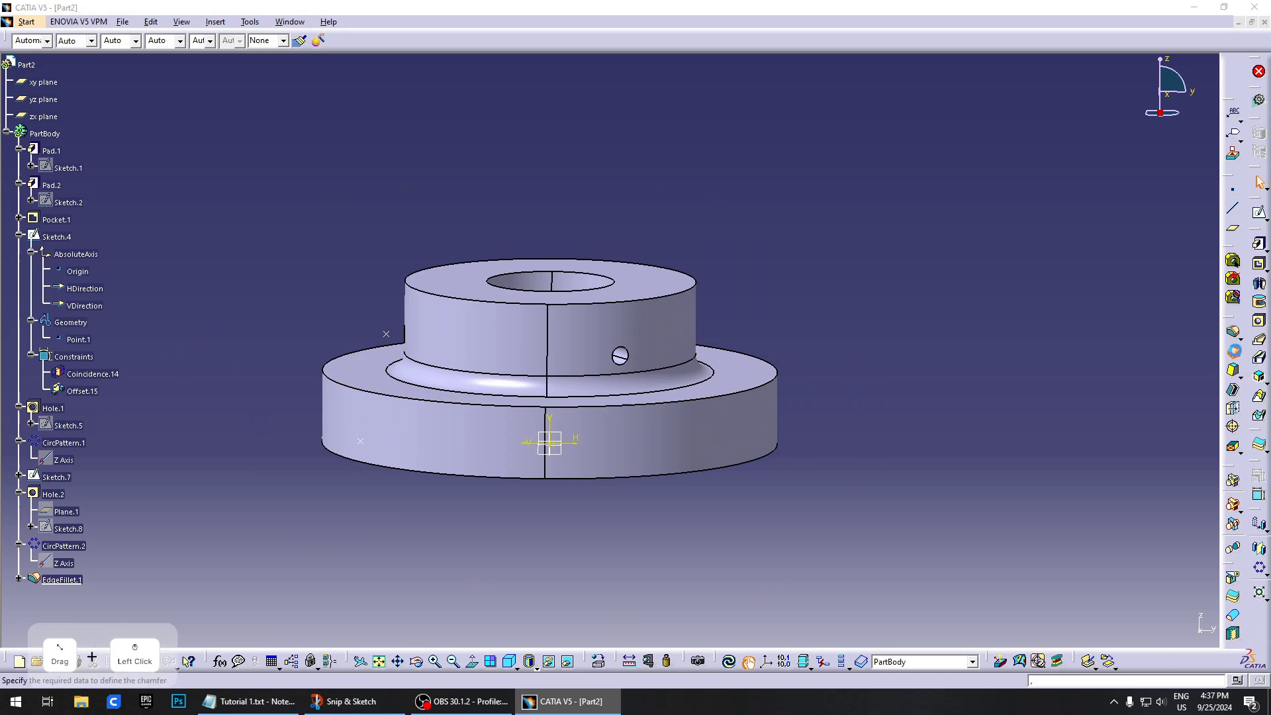
{"action": "left_click", "coordinate": [704, 292]}
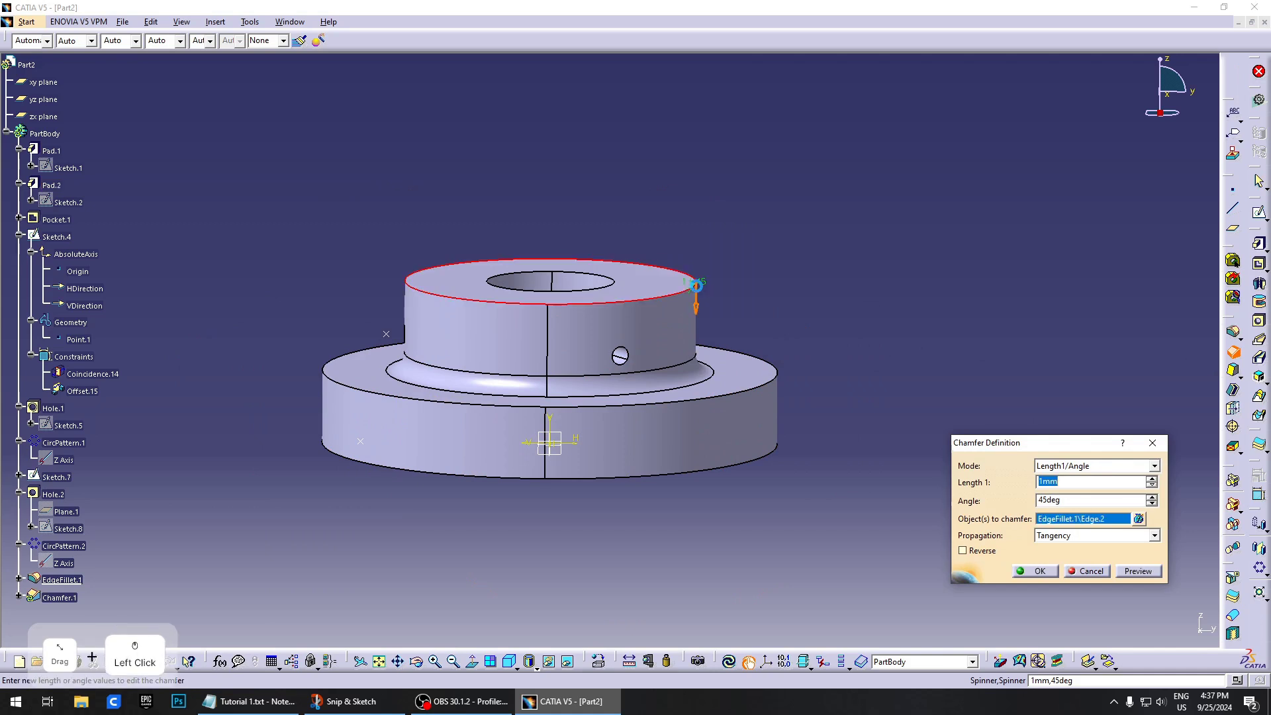
{"action": "left_click", "coordinate": [589, 277]}
{"action": "middle_click_drag", "start_coordinate": [810, 479], "coordinate": [884, 489]}
{"action": "middle_click_drag", "start_coordinate": [813, 453], "coordinate": [736, 378]}
{"action": "left_click", "coordinate": [750, 409]}
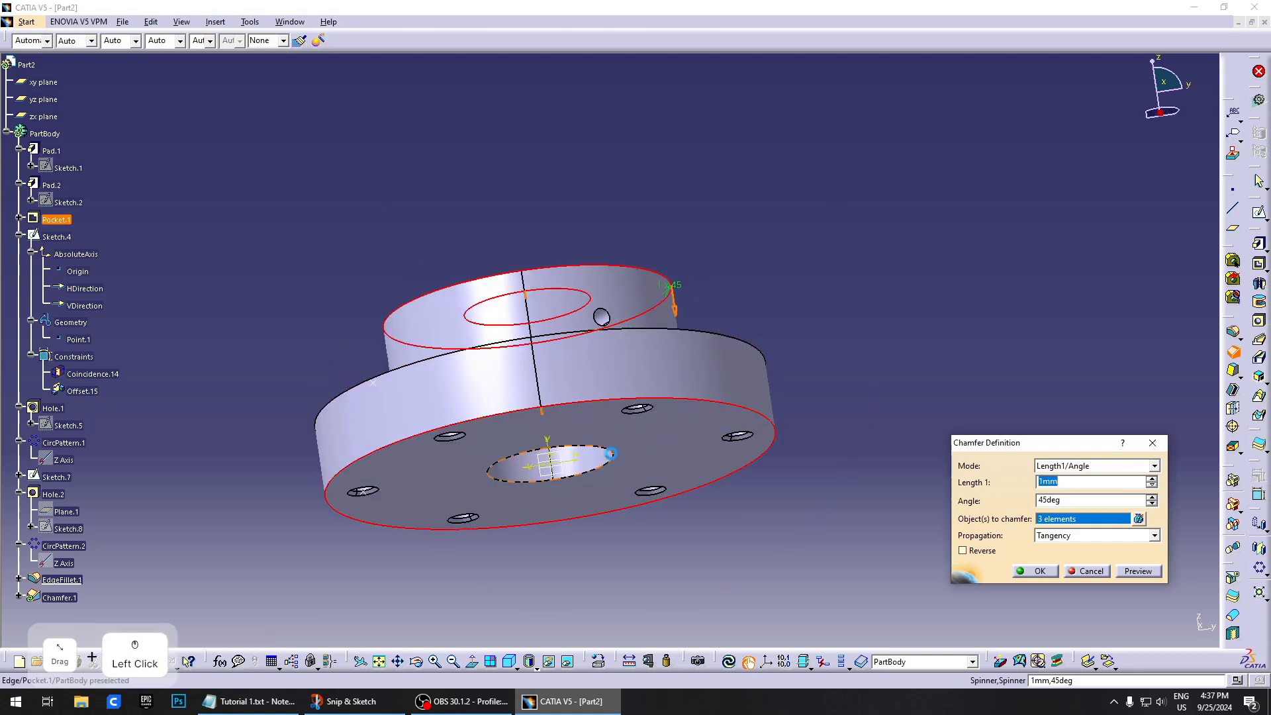
{"action": "left_click", "coordinate": [610, 453]}
{"action": "middle_click_drag", "start_coordinate": [699, 389], "coordinate": [744, 465]}
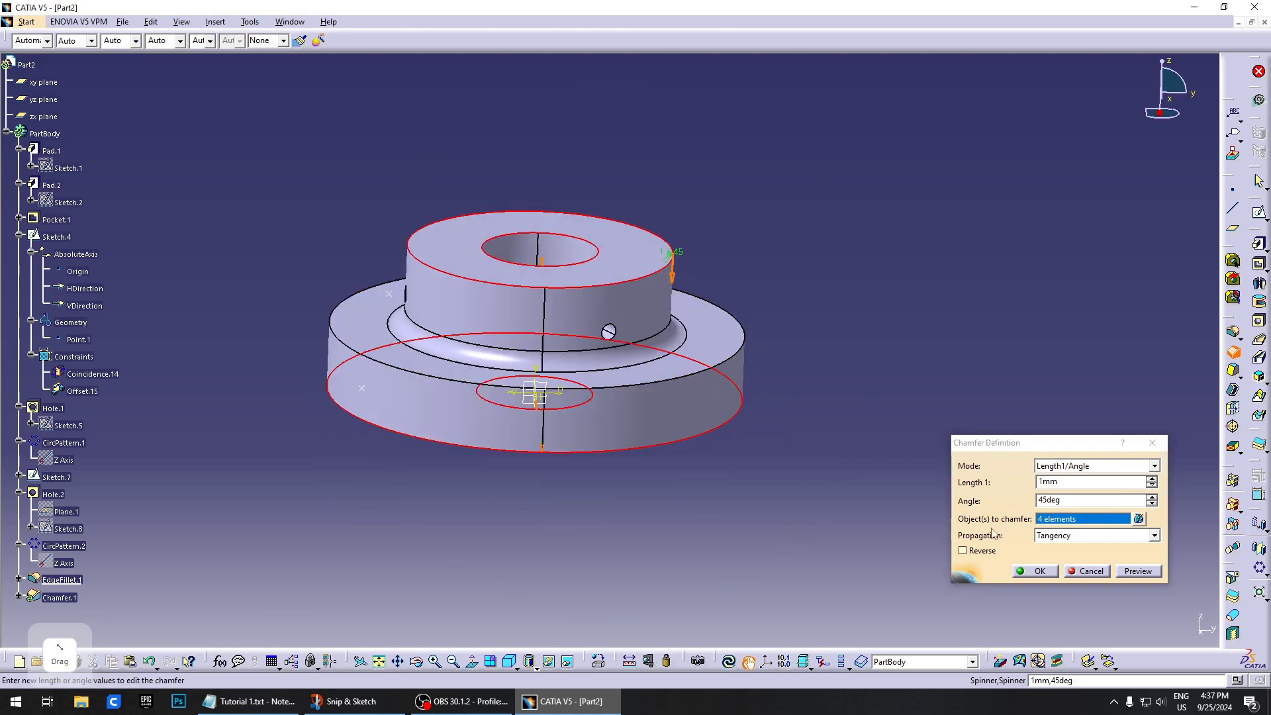
Review the chamfer's selected objects and remove the top face, EdgeFillet.1\Face.1, from them
{"action": "middle_click_drag", "start_coordinate": [615, 274], "coordinate": [625, 317]}
{"action": "left_click", "coordinate": [1138, 518]}
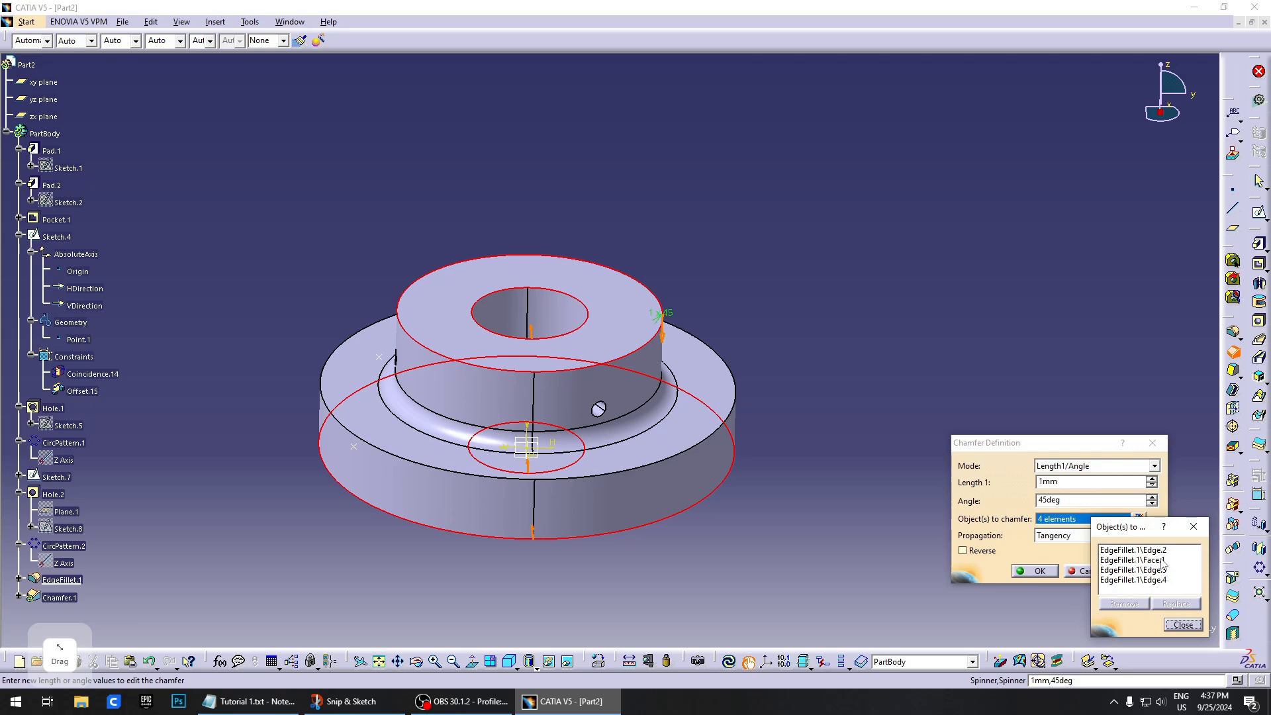
{"action": "left_click", "coordinate": [1160, 560]}
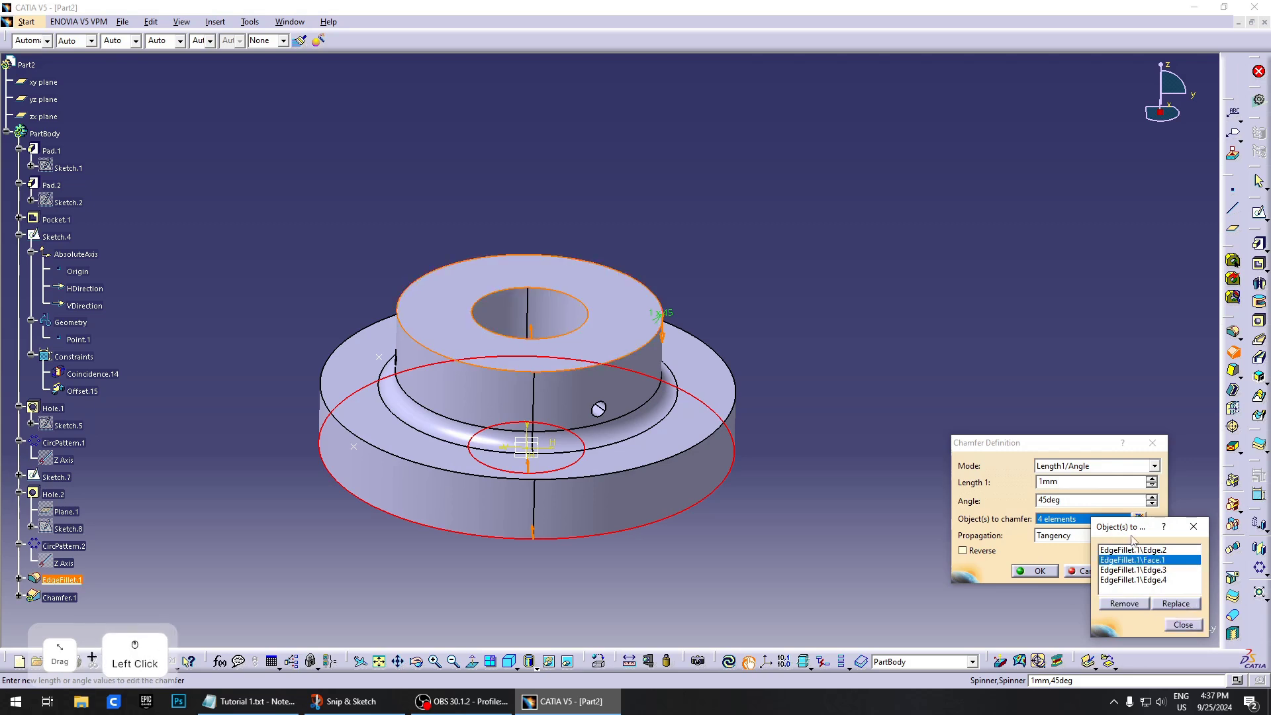
{"action": "left_click_drag", "start_coordinate": [1127, 530], "coordinate": [966, 354]}
{"action": "left_click", "coordinate": [1032, 351]}
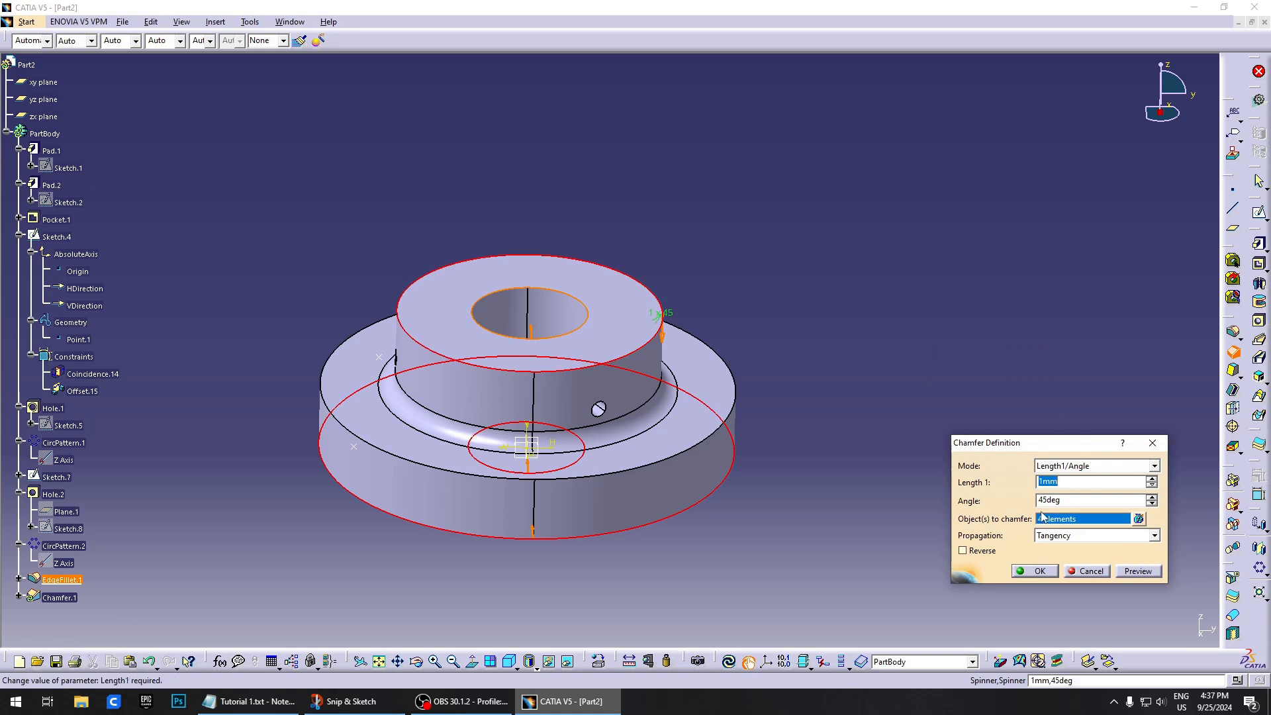
{"action": "left_click", "coordinate": [1139, 520]}
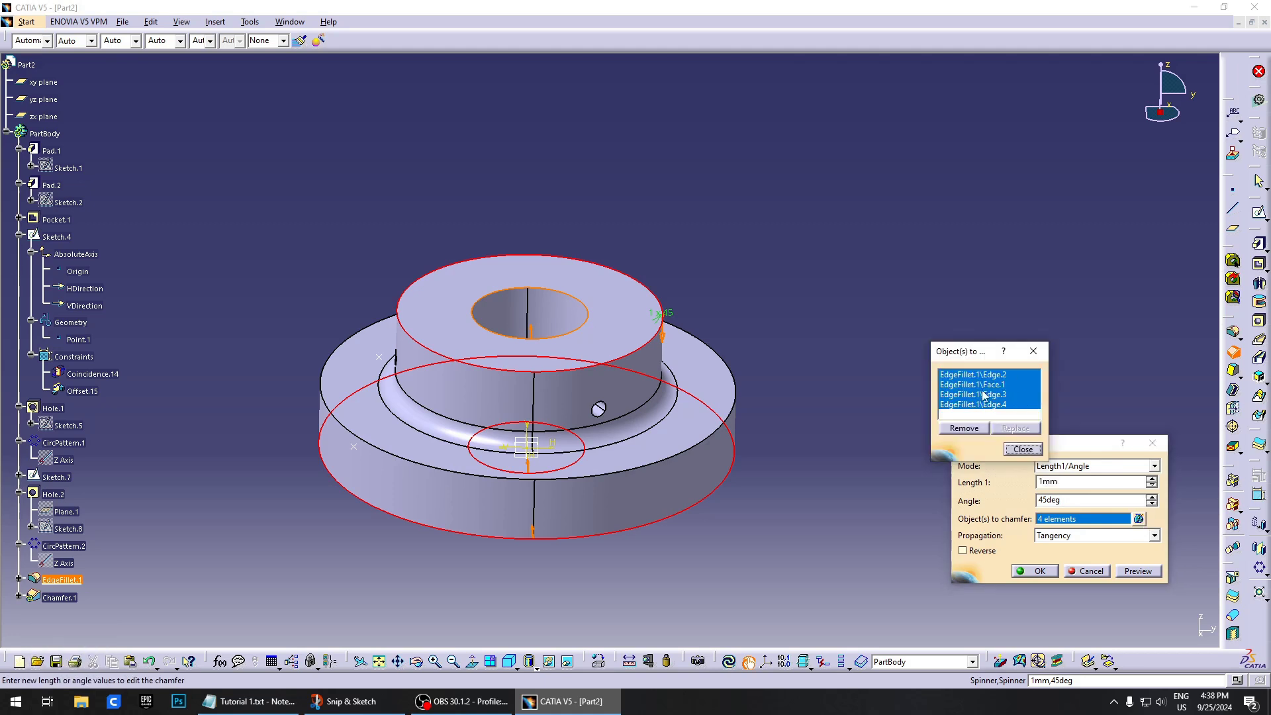
{"action": "left_click", "coordinate": [994, 375]}
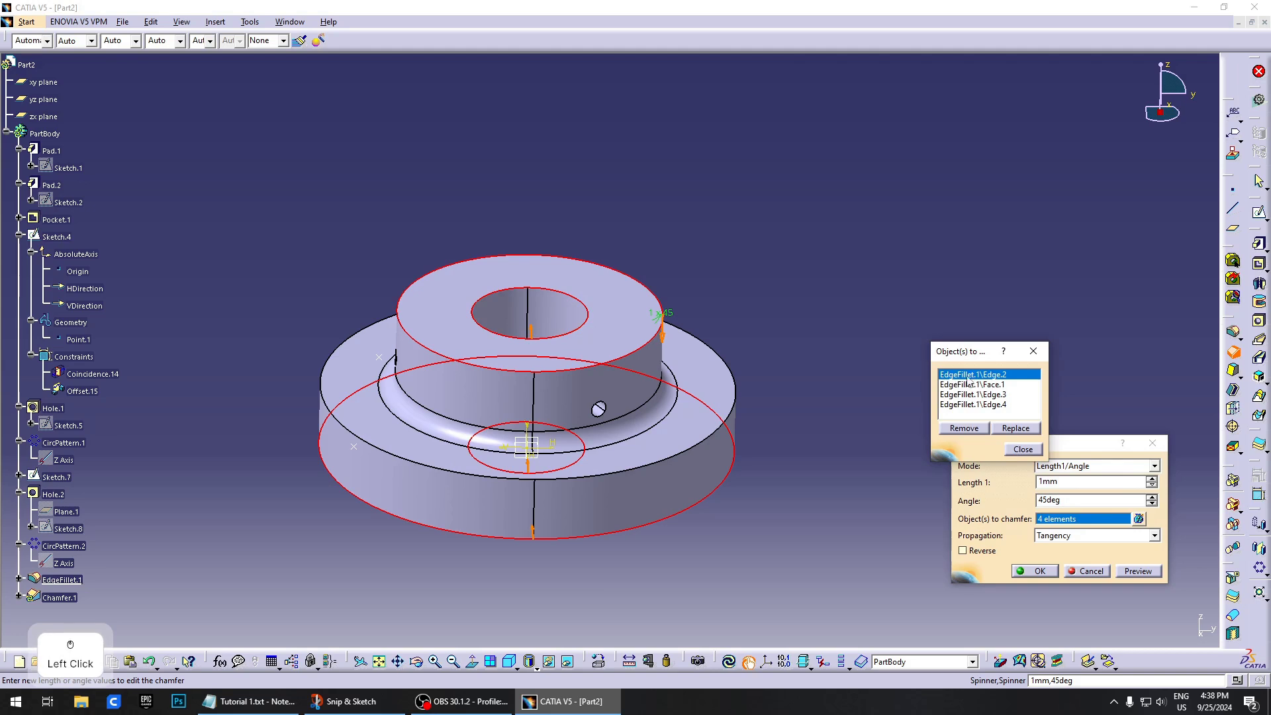
{"action": "left_click", "coordinate": [994, 386]}
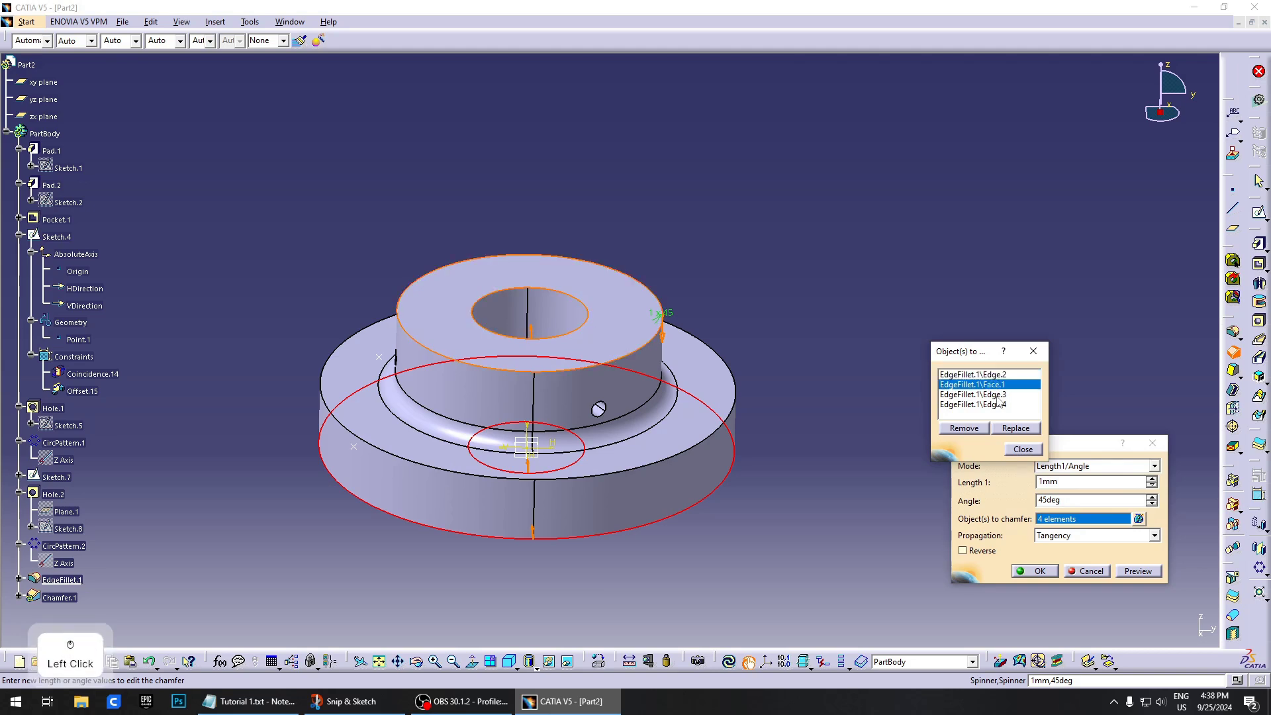
{"action": "left_click", "coordinate": [996, 395]}
{"action": "left_click", "coordinate": [999, 405]}
{"action": "left_click", "coordinate": [996, 385]}
{"action": "left_click", "coordinate": [964, 428]}
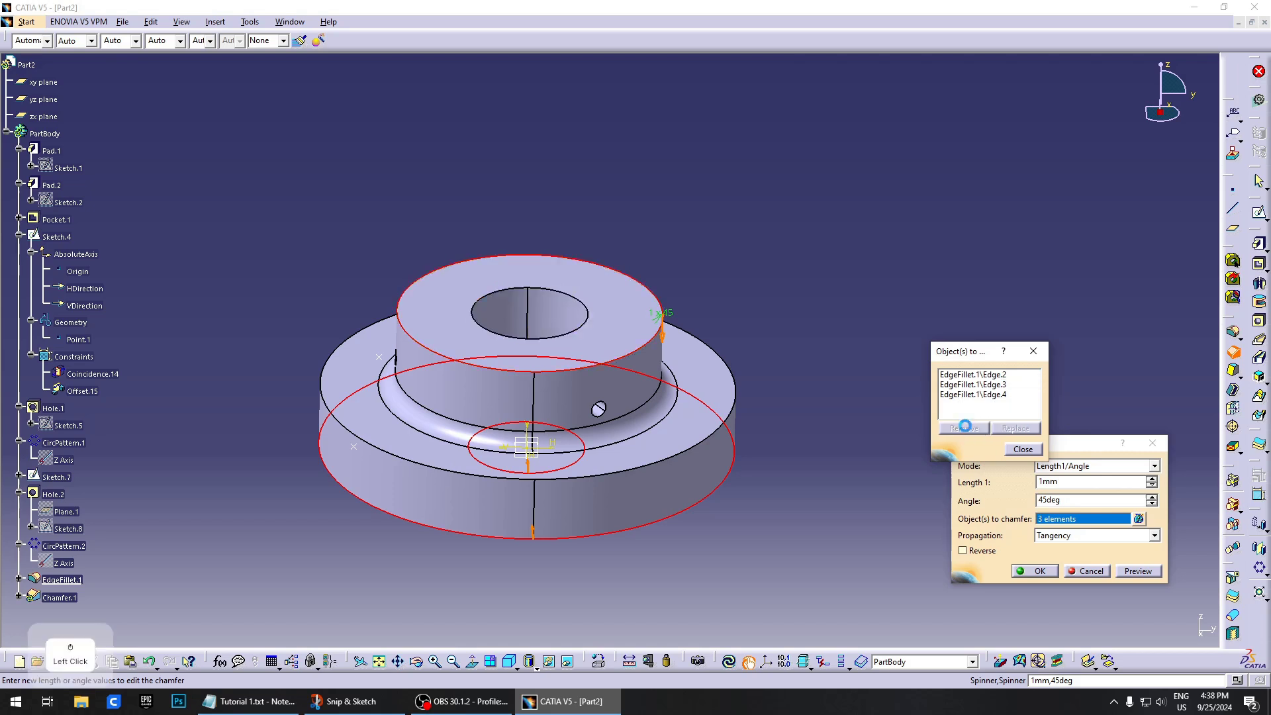
{"action": "left_click", "coordinate": [1023, 449]}
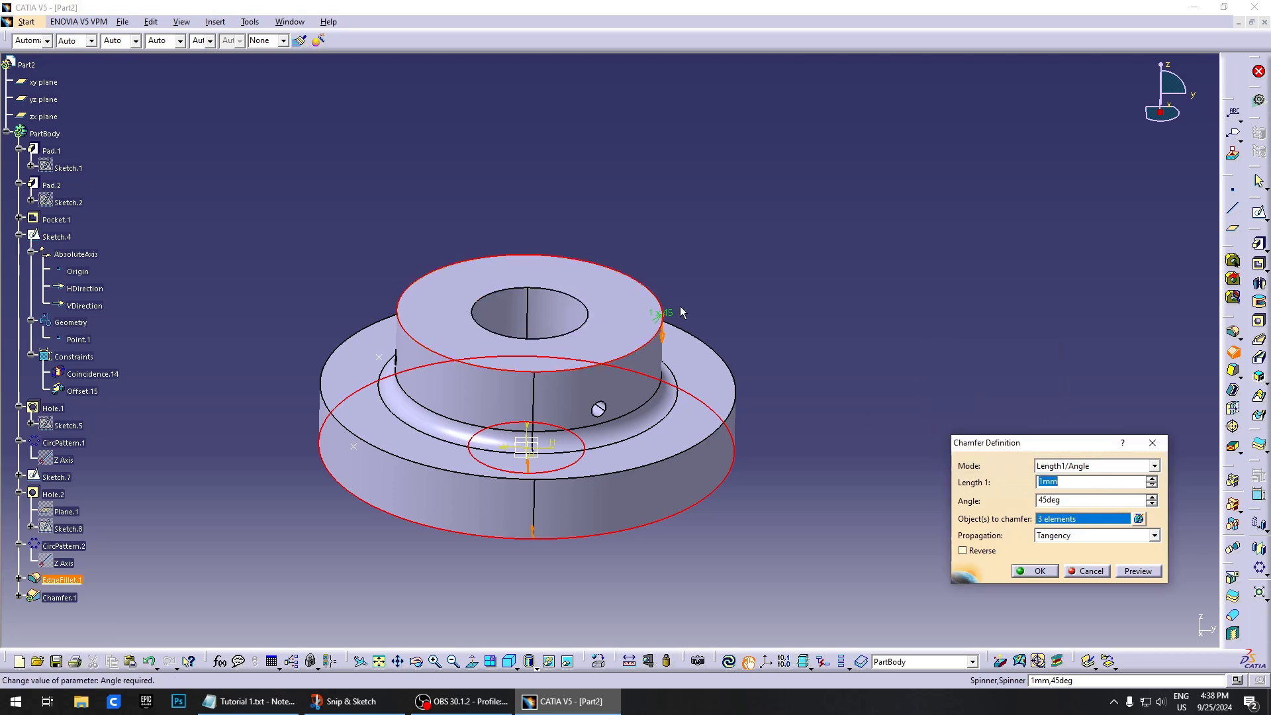
Add the bore's top edge to the chamfer selection, preview it and create the 1 mm, 45° chamfer
{"action": "left_click", "coordinate": [576, 298]}
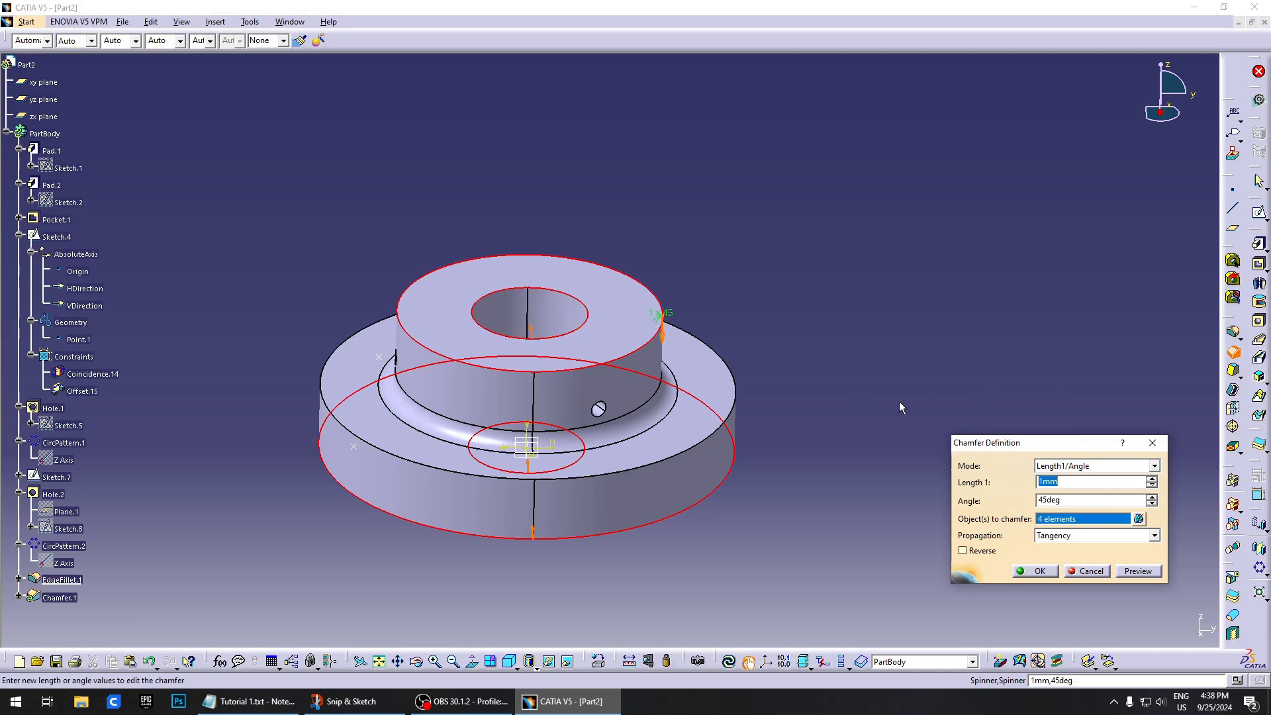
{"action": "middle_click_drag", "start_coordinate": [900, 417], "coordinate": [1005, 436]}
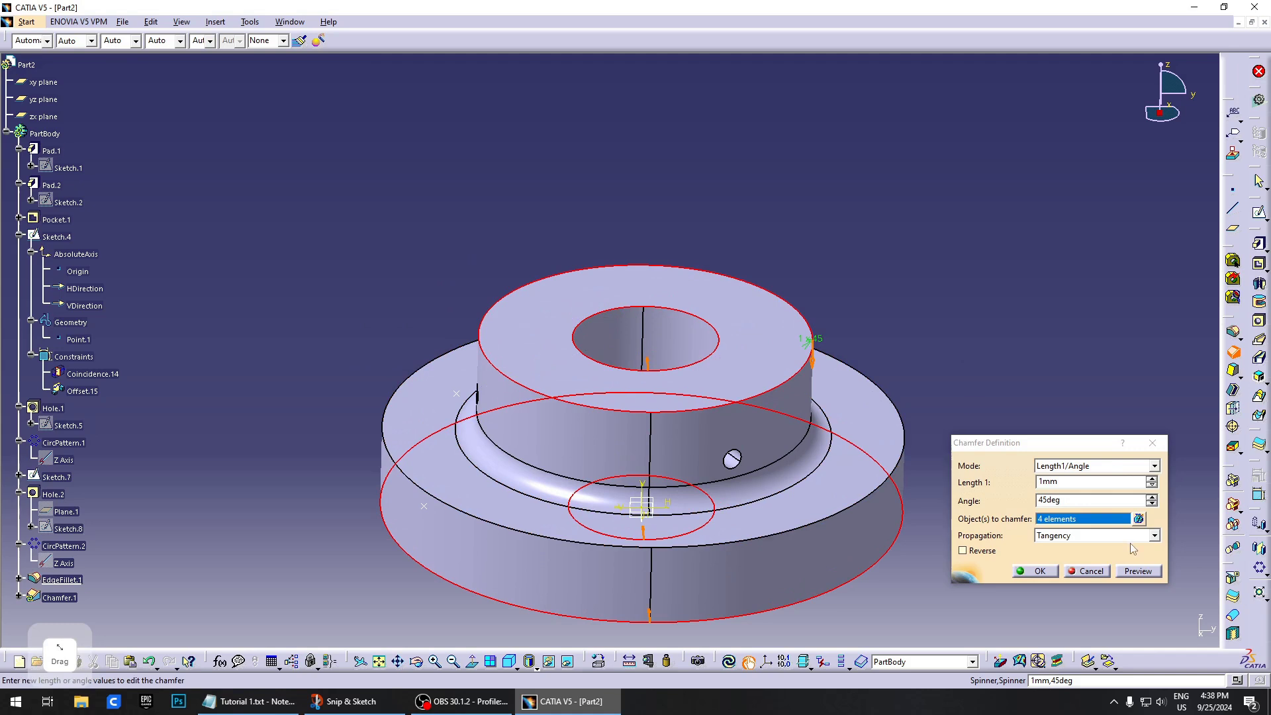
{"action": "left_click", "coordinate": [1138, 570]}
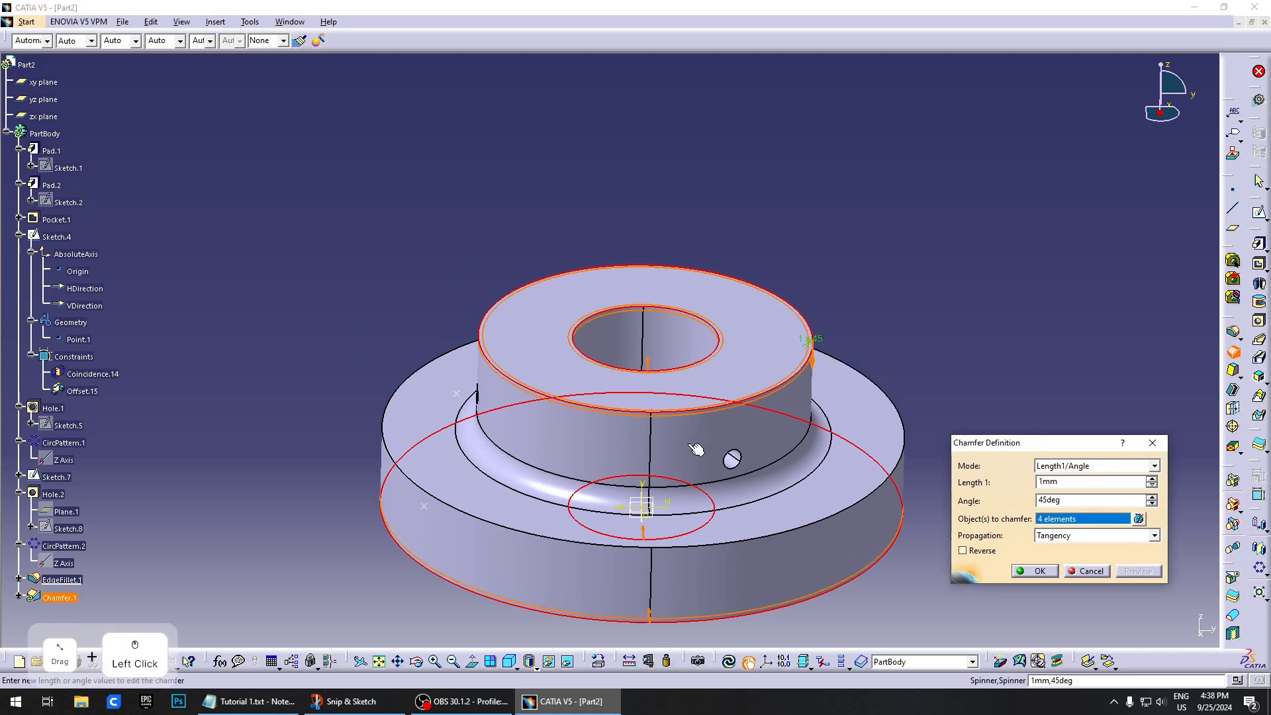
{"action": "middle_click_drag", "start_coordinate": [696, 450], "coordinate": [669, 378]}
{"action": "middle_click_drag", "start_coordinate": [752, 443], "coordinate": [794, 499]}
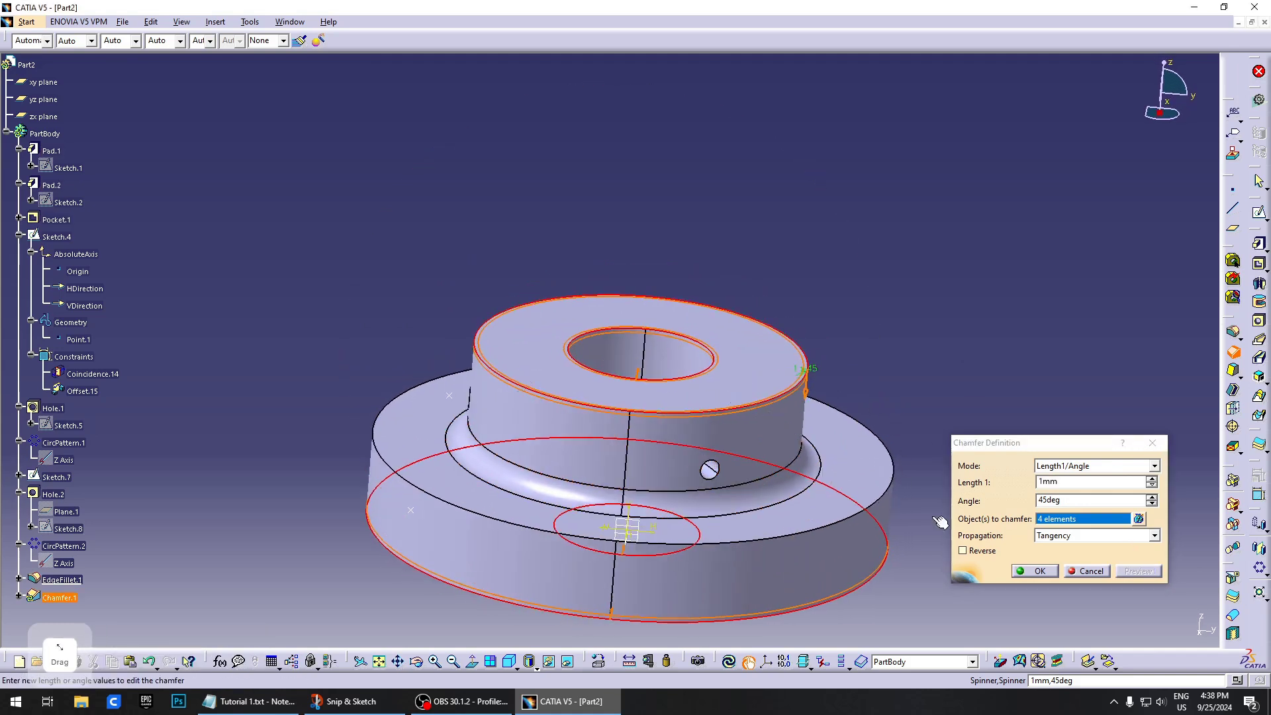
{"action": "left_click", "coordinate": [1041, 570]}
{"action": "middle_click_drag", "start_coordinate": [686, 487], "coordinate": [822, 466]}
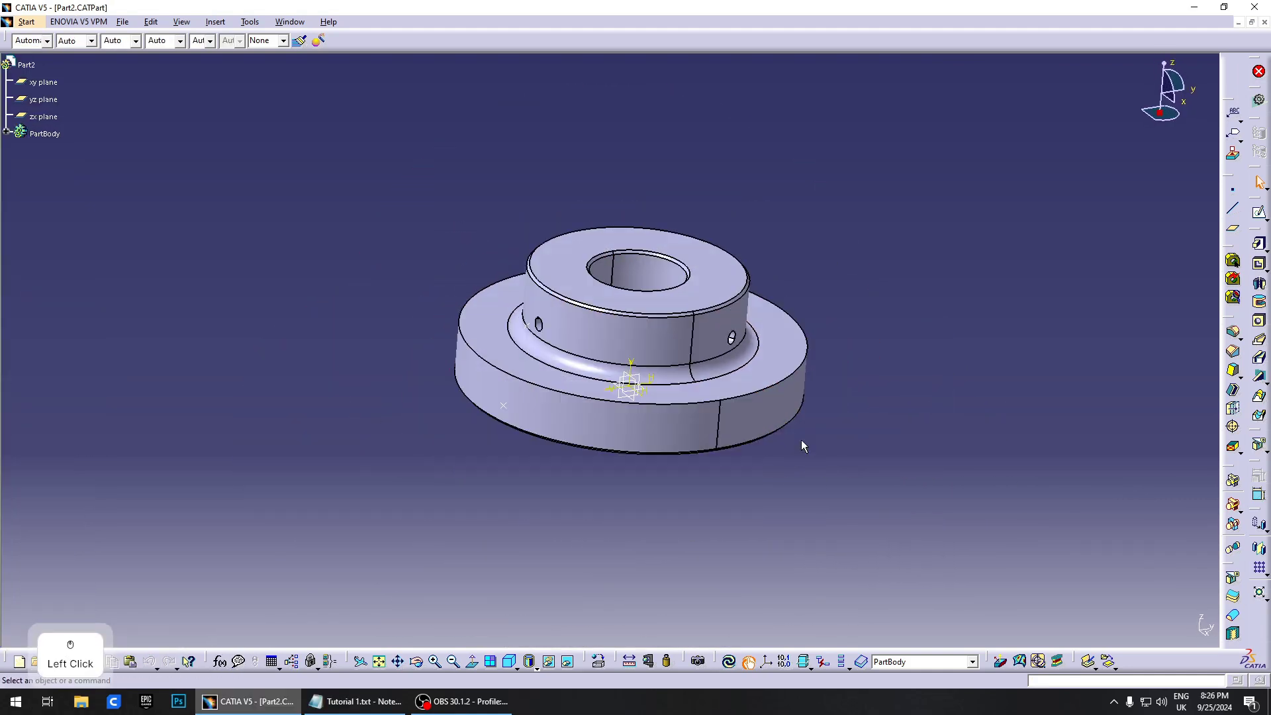
{"action": "middle_click_drag", "start_coordinate": [803, 440], "coordinate": [681, 379]}
{"action": "middle_click_drag", "start_coordinate": [804, 384], "coordinate": [761, 415]}
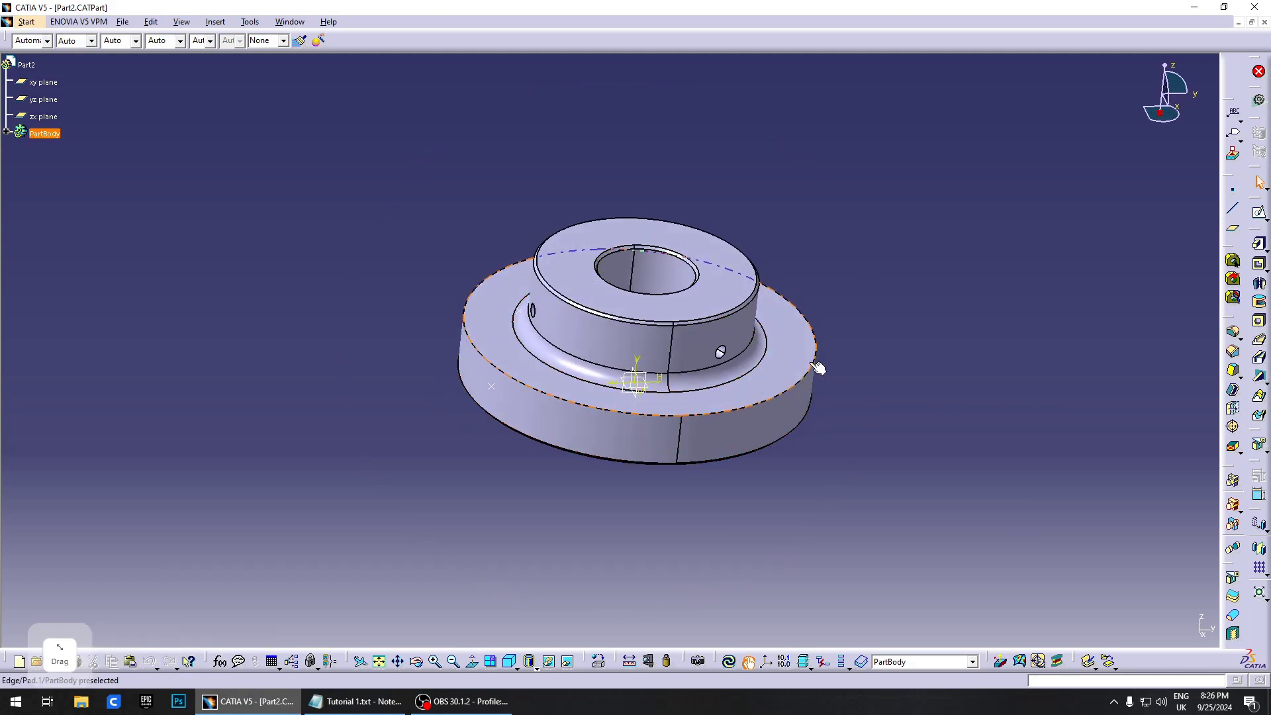
{"action": "scroll", "coordinate": [886, 340], "scroll_direction": "up", "scroll_amount": 3}
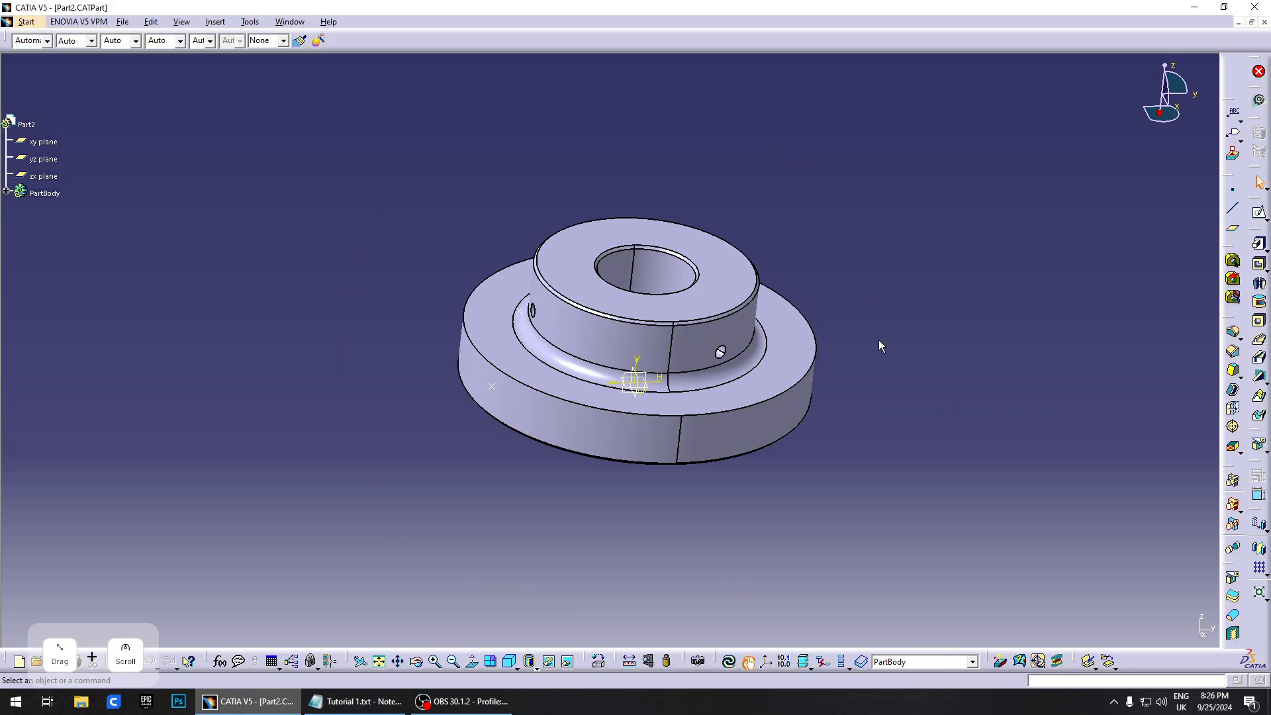
{"action": "scroll", "coordinate": [879, 341], "scroll_direction": "down", "scroll_amount": 3}
{"action": "middle_click_drag", "start_coordinate": [740, 352], "coordinate": [765, 363]}
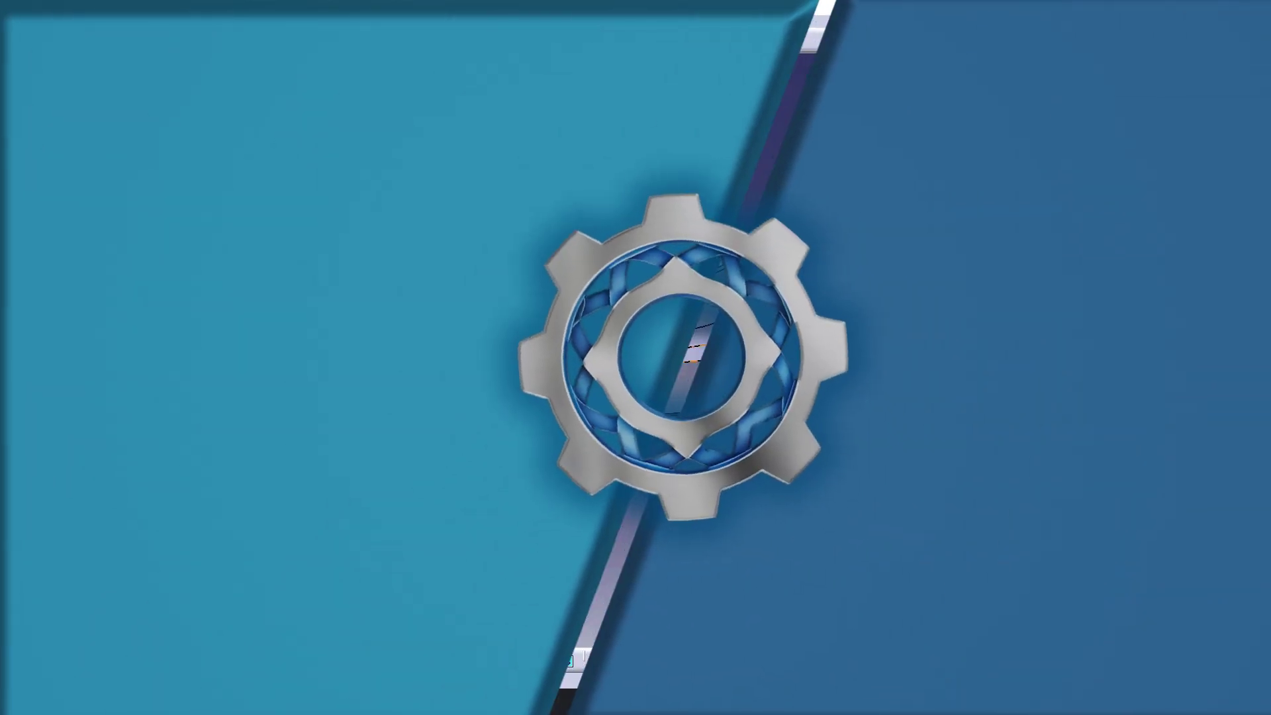